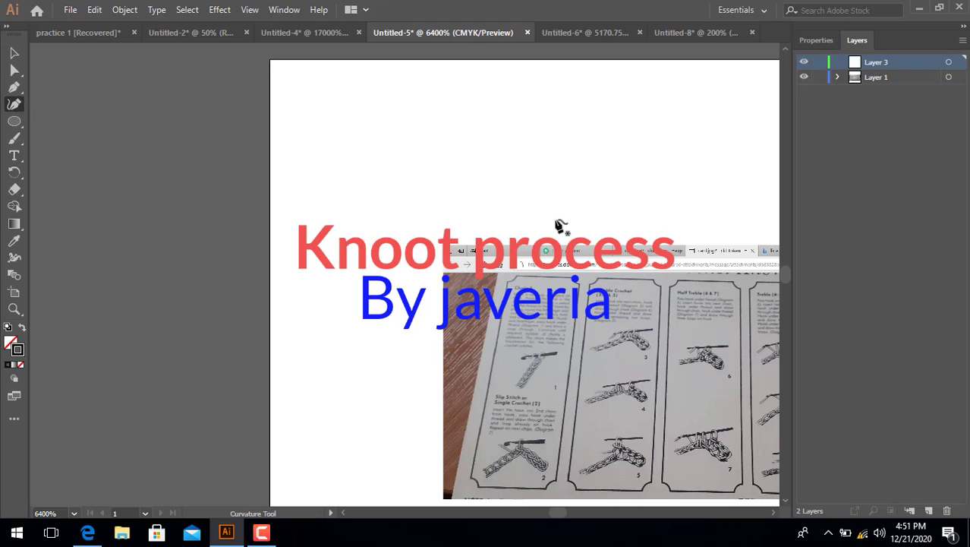
{"action": "left_click", "coordinate": [469, 196]}
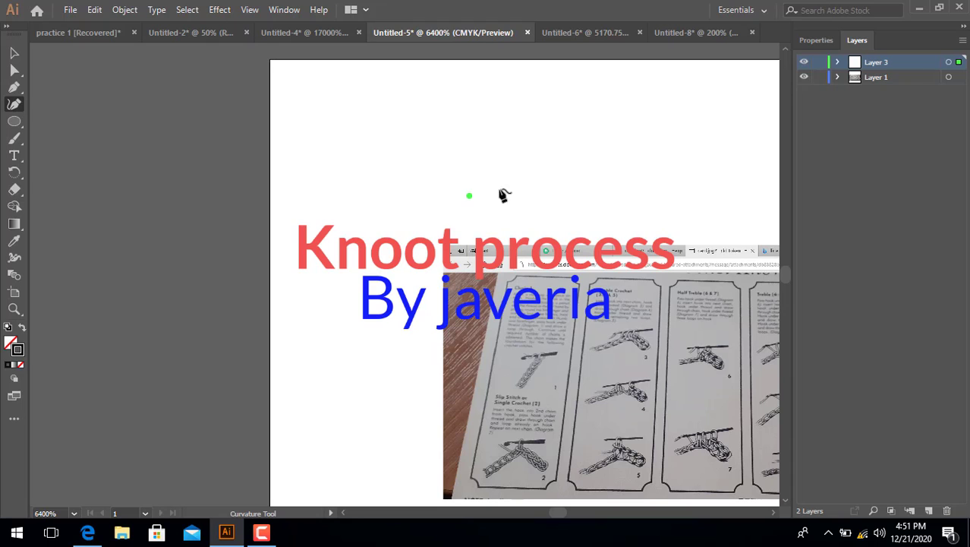
{"action": "left_click", "coordinate": [523, 189]}
{"action": "left_click", "coordinate": [562, 207]}
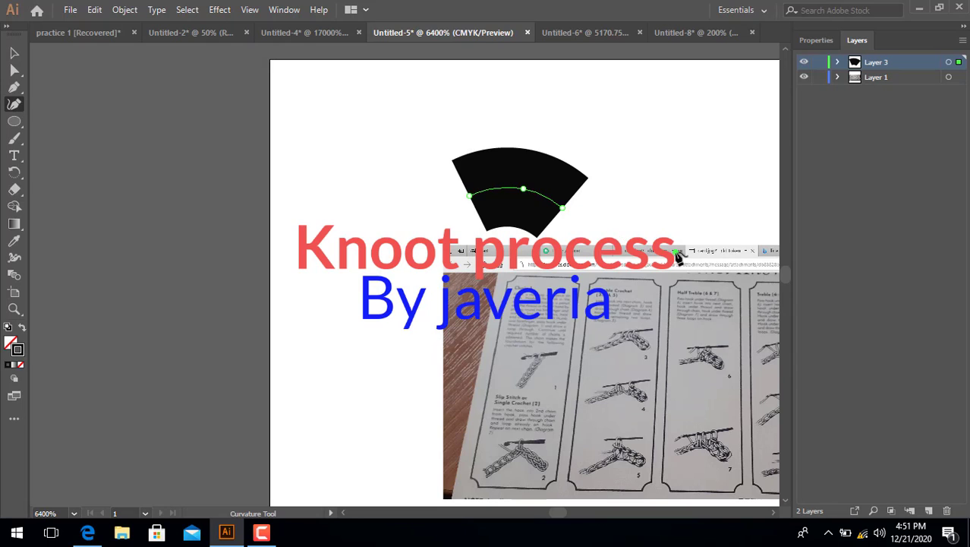
{"action": "left_click", "coordinate": [675, 252]}
{"action": "left_click", "coordinate": [723, 328]}
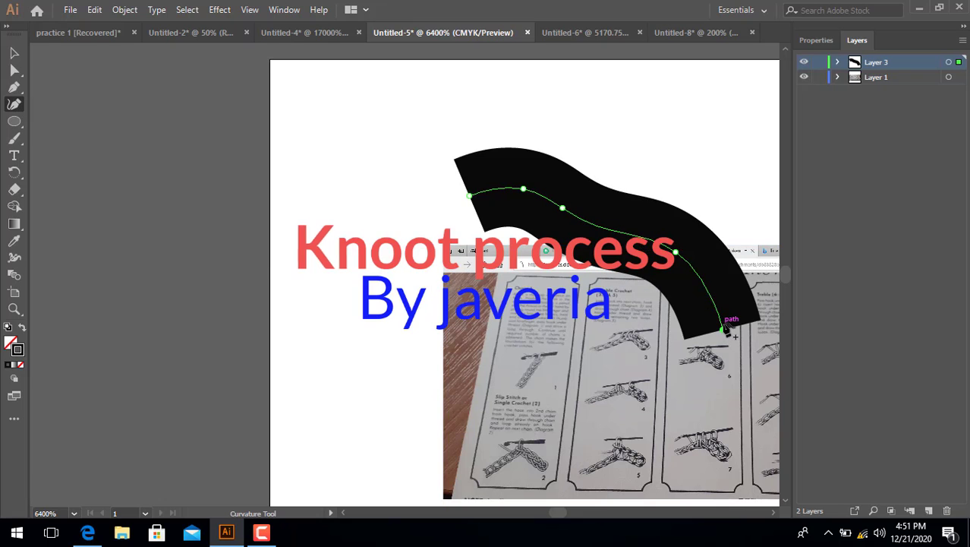
{"action": "key", "text": "Delete"}
{"action": "key", "text": "Delete"}
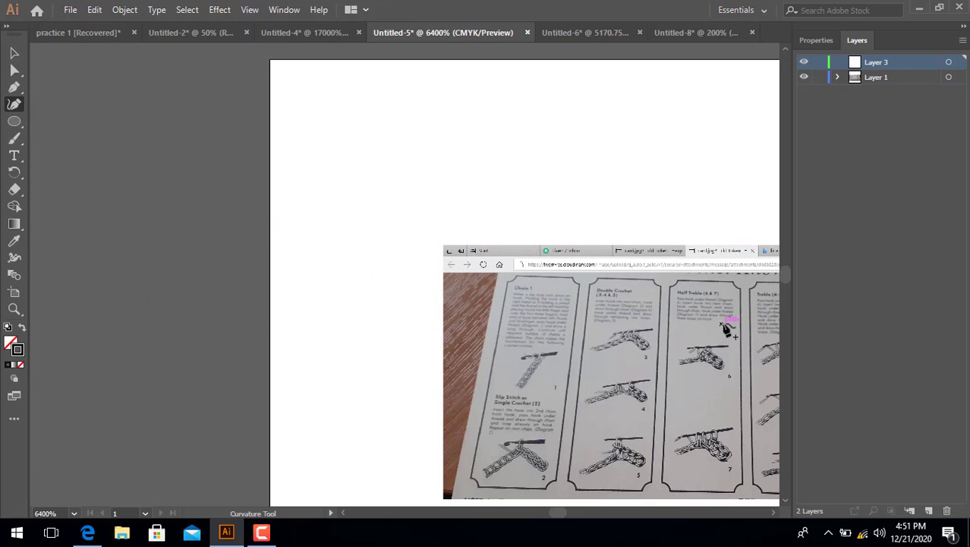
Switch to the Untitled-8 document and bring up the partly traced chain in diagram 1.
{"action": "left_click", "coordinate": [677, 35]}
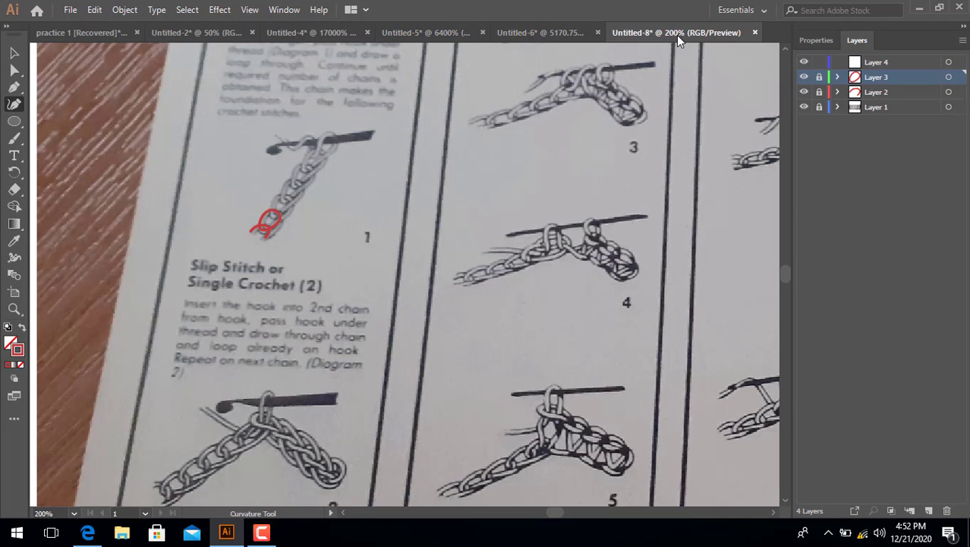
{"action": "key", "text": "ctrl+minus"}
{"action": "key", "text": "ctrl+minus"}
{"action": "key", "text": "ctrl+minus"}
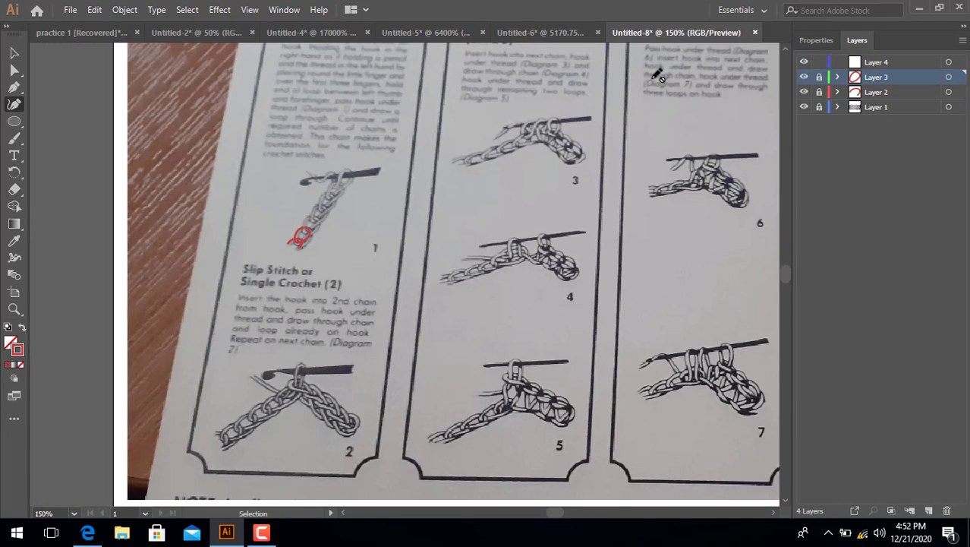
{"action": "key", "text": "ctrl+minus"}
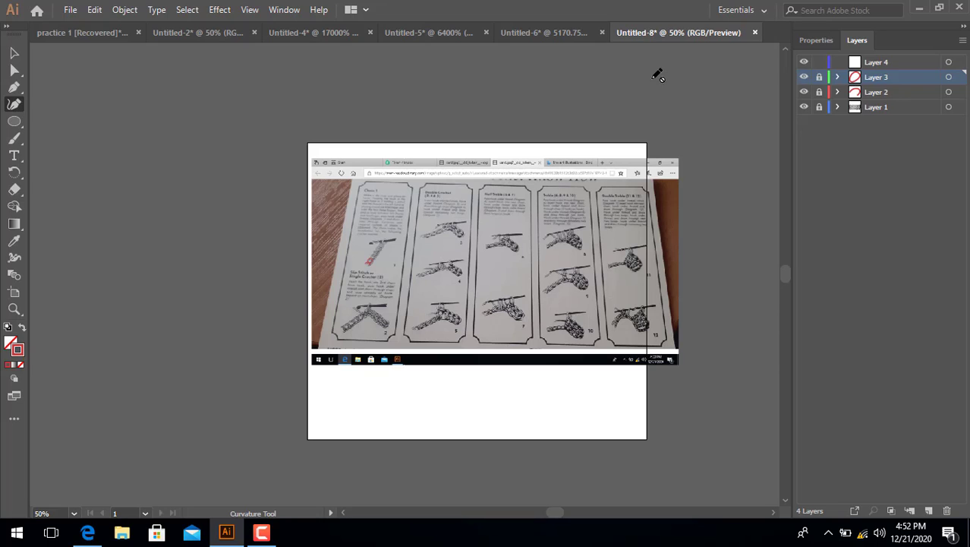
{"action": "key", "text": "ctrl+plus"}
{"action": "key", "text": "ctrl+plus"}
{"action": "key", "text": "ctrl+plus"}
{"action": "key", "text": "ctrl+plus"}
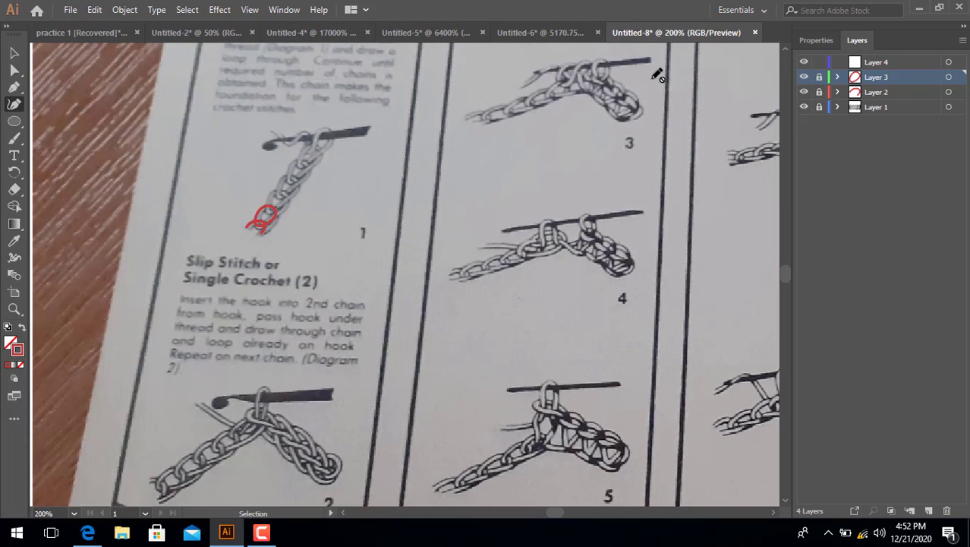
{"action": "key", "text": "ctrl+plus"}
{"action": "scroll", "coordinate": [642, 112], "scroll_direction": "up", "scroll_amount": 1}
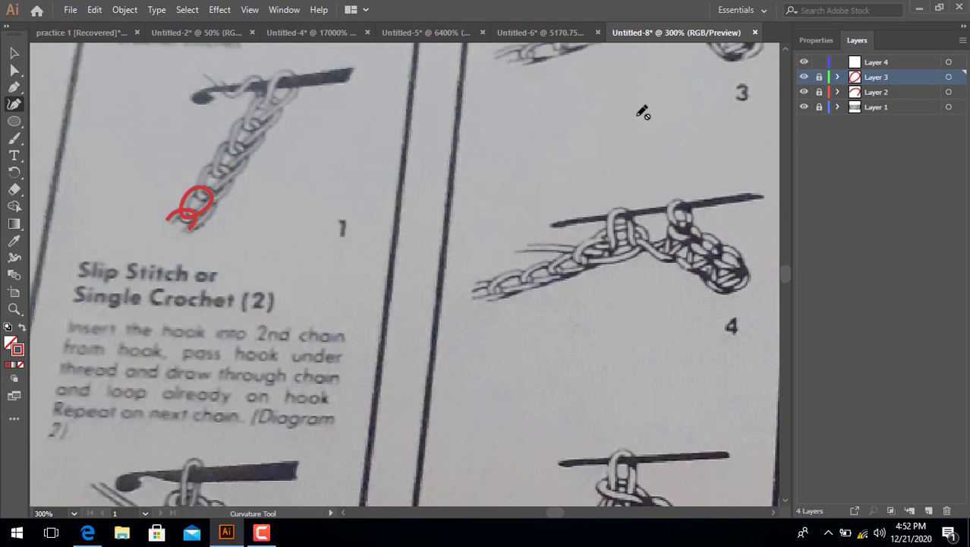
{"action": "scroll", "coordinate": [643, 112], "scroll_direction": "up", "scroll_amount": 2}
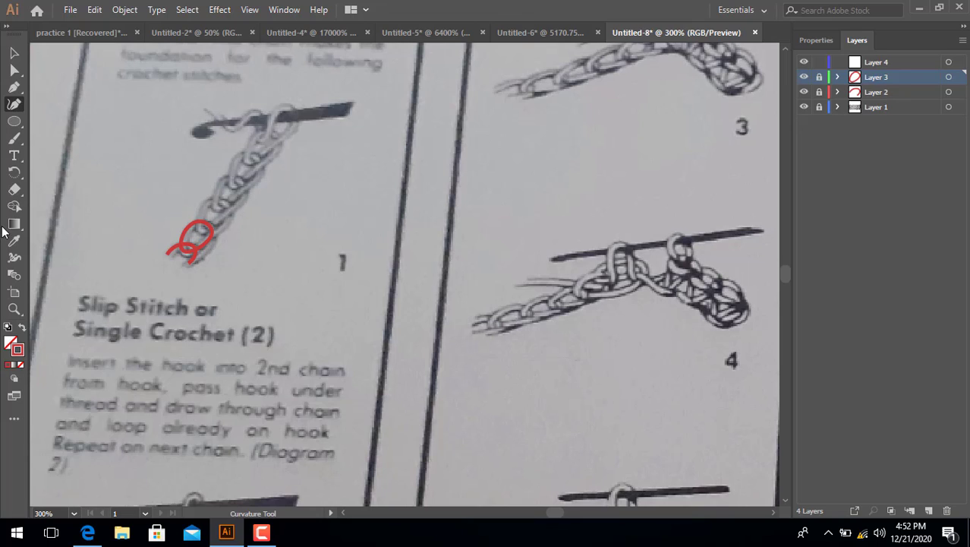
Trace the chain's second closed loop in diagram 1 on Layer 4 with the Curvature tool, lock that layer and add a new one.
{"action": "left_click", "coordinate": [872, 59]}
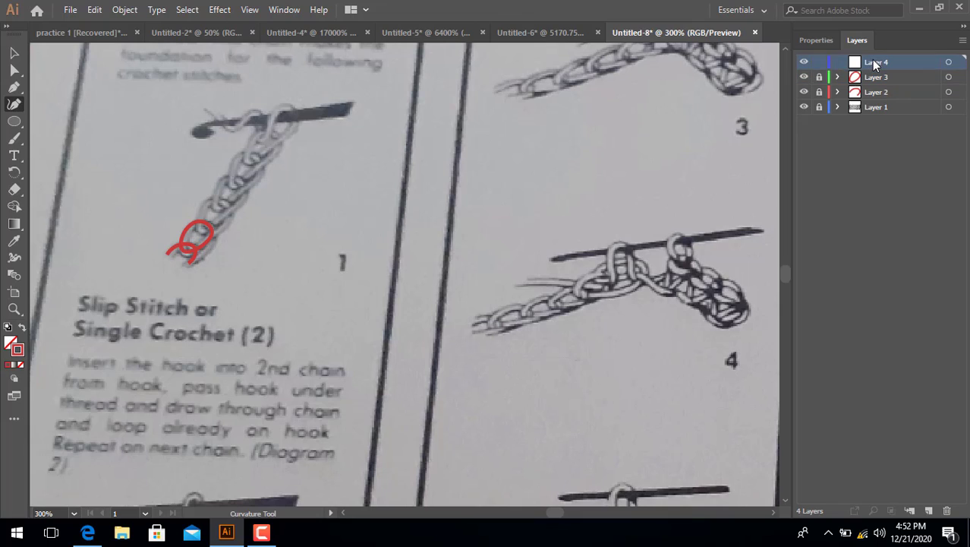
{"action": "left_click", "coordinate": [199, 229]}
{"action": "left_click", "coordinate": [199, 209]}
{"action": "left_click", "coordinate": [231, 208]}
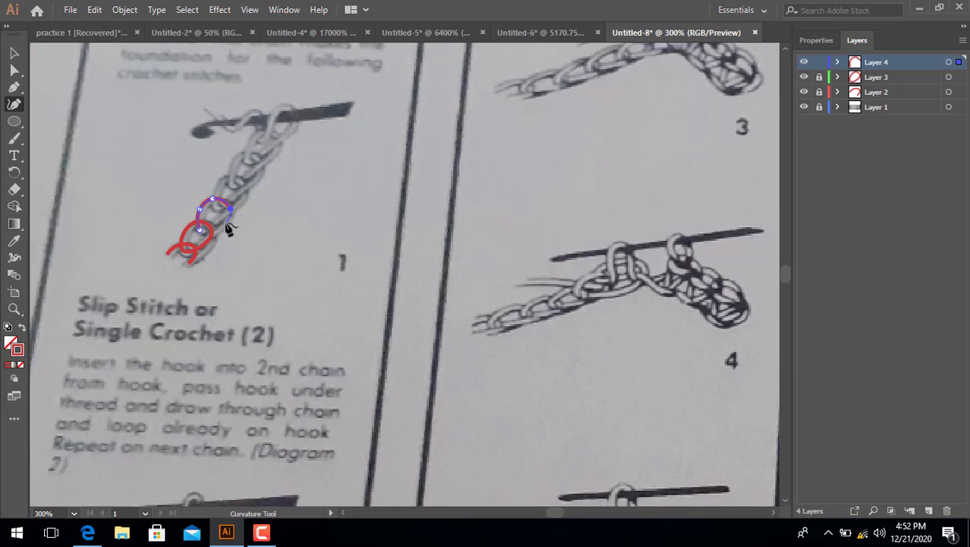
{"action": "left_click", "coordinate": [220, 221]}
{"action": "left_click", "coordinate": [202, 230]}
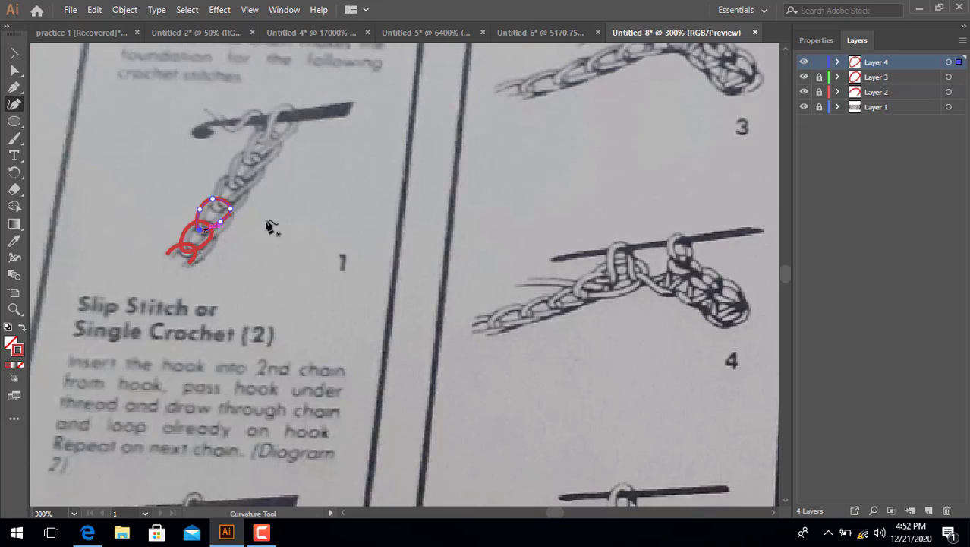
{"action": "left_click", "coordinate": [819, 63]}
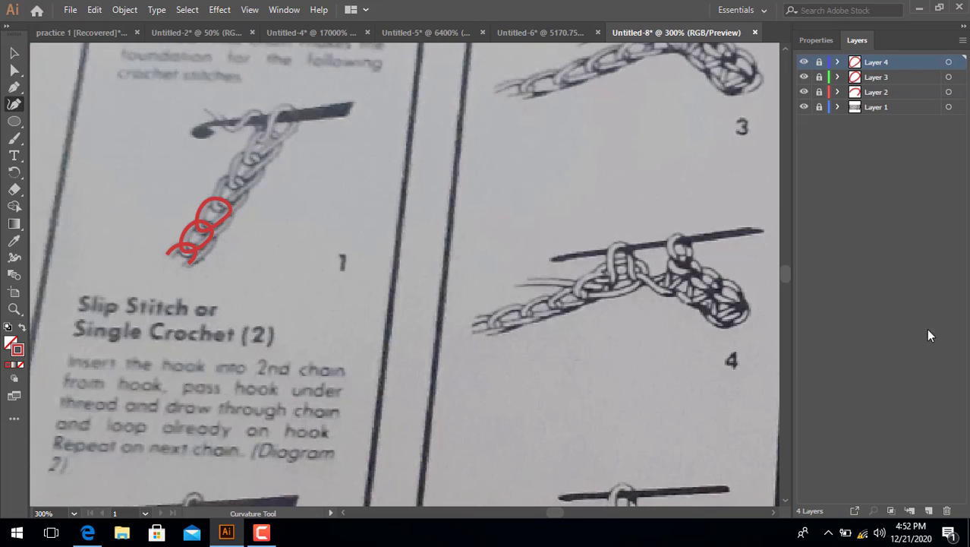
{"action": "left_click", "coordinate": [929, 510]}
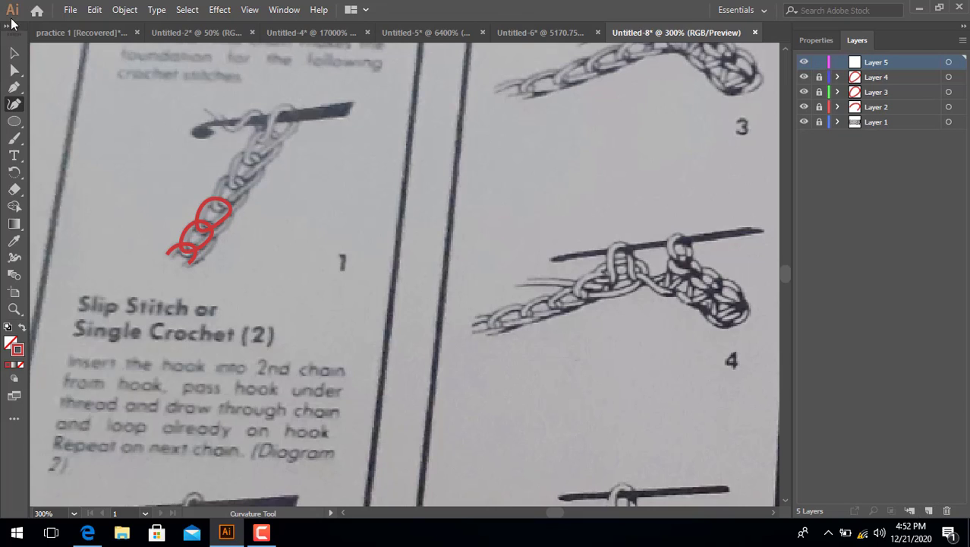
Trace the third closed loop of the chain on Layer 5, lock that layer and add a new one.
{"action": "left_click", "coordinate": [216, 205]}
{"action": "left_click", "coordinate": [225, 178]}
{"action": "left_click", "coordinate": [244, 184]}
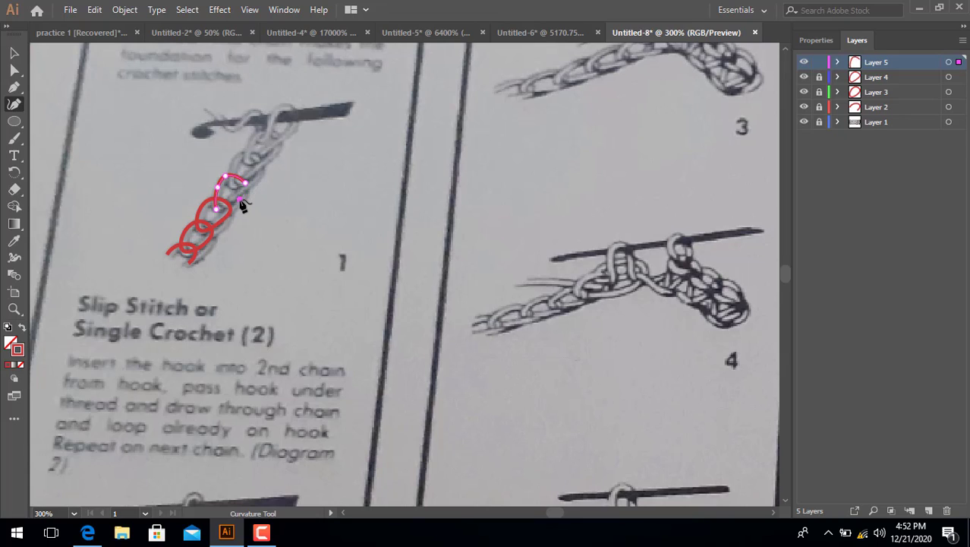
{"action": "left_click", "coordinate": [241, 202]}
{"action": "left_click", "coordinate": [217, 206]}
{"action": "left_click", "coordinate": [819, 63]}
{"action": "left_click", "coordinate": [928, 510]}
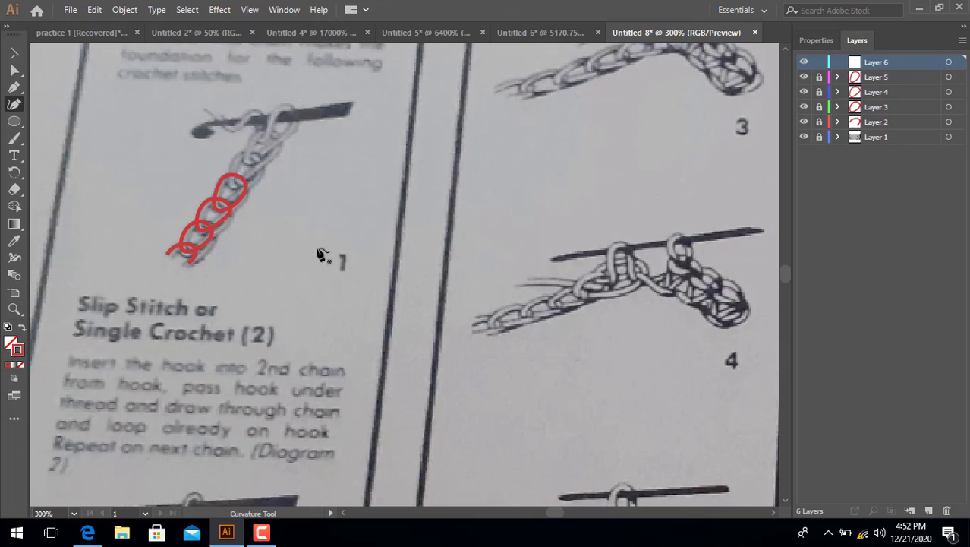
Trace the fourth closed loop of the chain on Layer 6, add a new layer and lock Layer 6.
{"action": "left_click", "coordinate": [231, 182]}
{"action": "left_click", "coordinate": [232, 166]}
{"action": "left_click", "coordinate": [238, 158]}
{"action": "left_click", "coordinate": [250, 157]}
{"action": "left_click", "coordinate": [261, 167]}
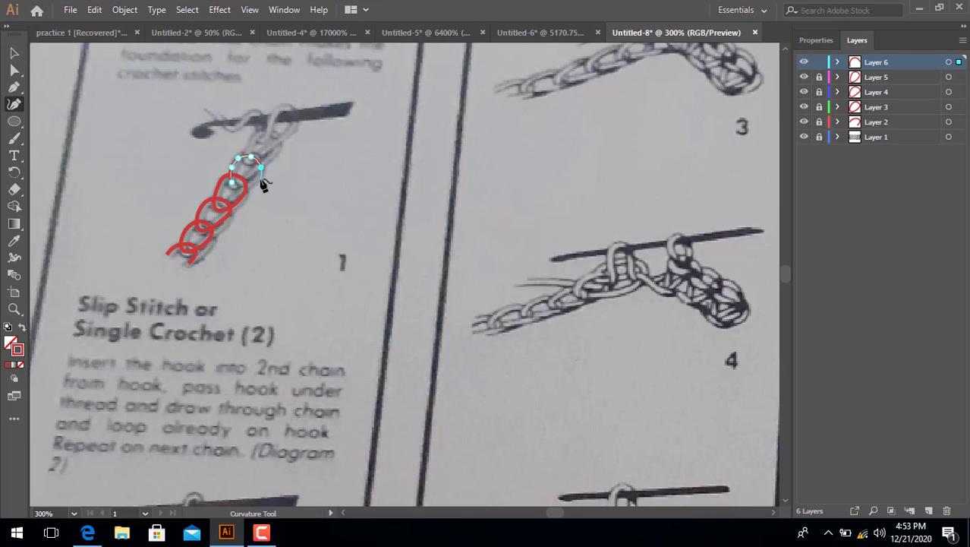
{"action": "left_click", "coordinate": [261, 176]}
{"action": "left_click", "coordinate": [232, 182]}
{"action": "left_click", "coordinate": [927, 510]}
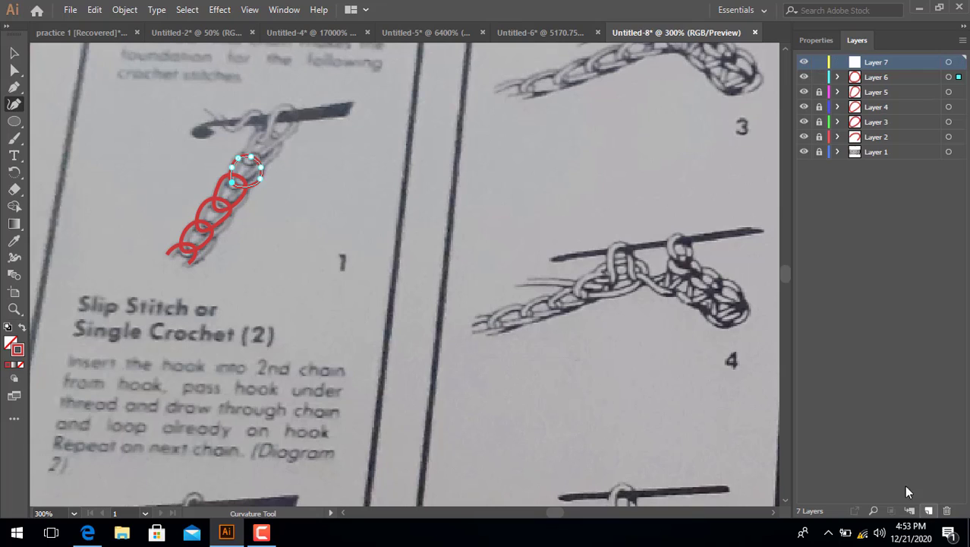
{"action": "left_click", "coordinate": [819, 76]}
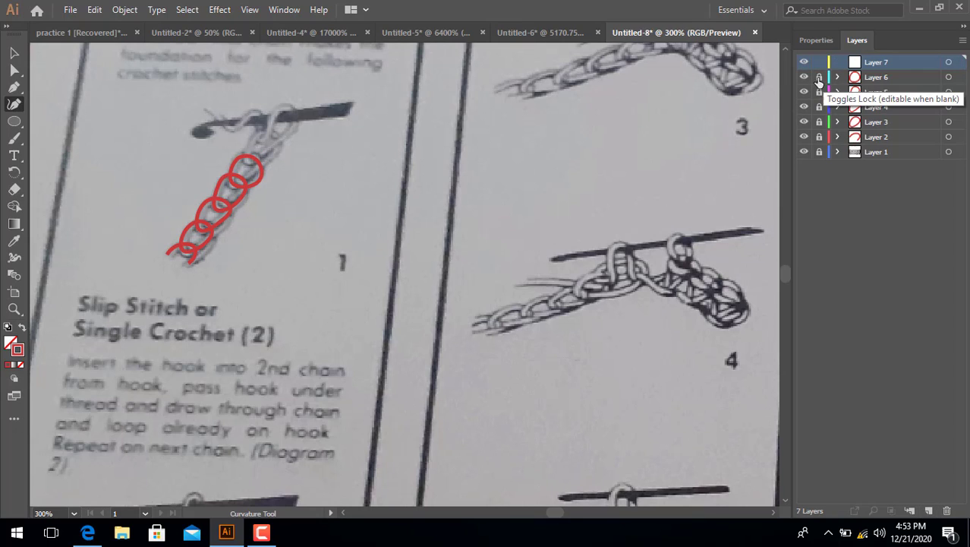
Trace the fifth closed loop, just below the crochet hook, on Layer 7, add a new layer and lock Layer 7.
{"action": "left_click", "coordinate": [247, 158]}
{"action": "left_click", "coordinate": [251, 141]}
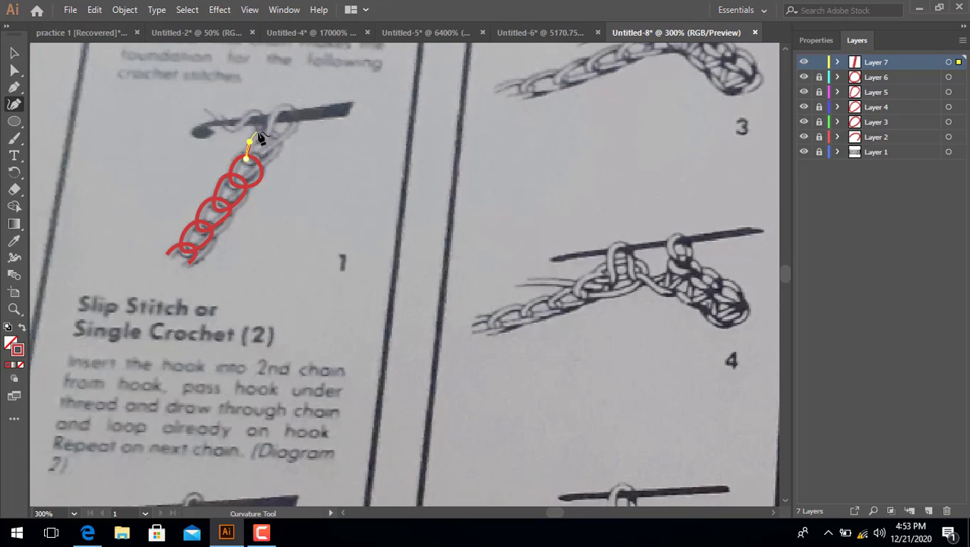
{"action": "left_click", "coordinate": [260, 132]}
{"action": "left_click", "coordinate": [275, 135]}
{"action": "left_click", "coordinate": [282, 147]}
{"action": "left_click", "coordinate": [270, 155]}
{"action": "left_click", "coordinate": [247, 158]}
{"action": "left_click", "coordinate": [928, 510]}
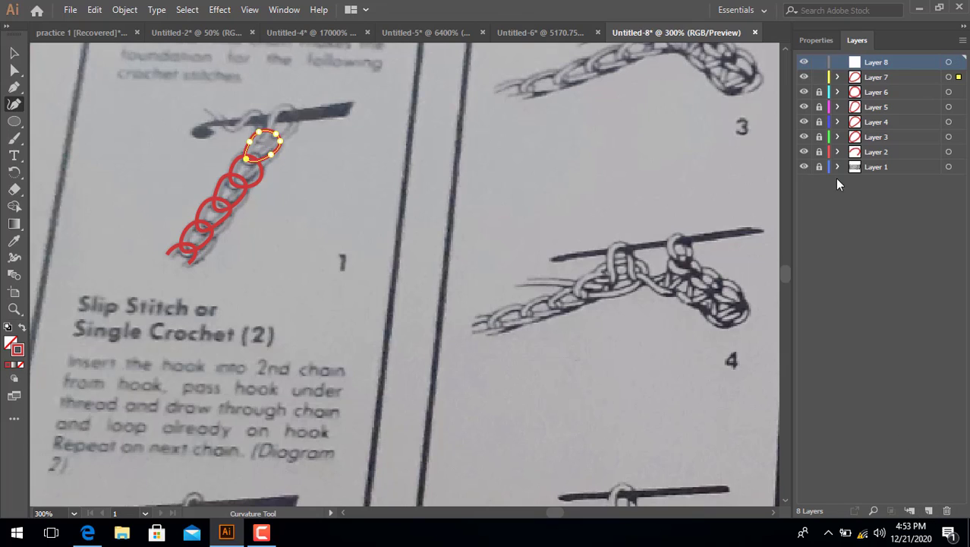
{"action": "left_click", "coordinate": [819, 76]}
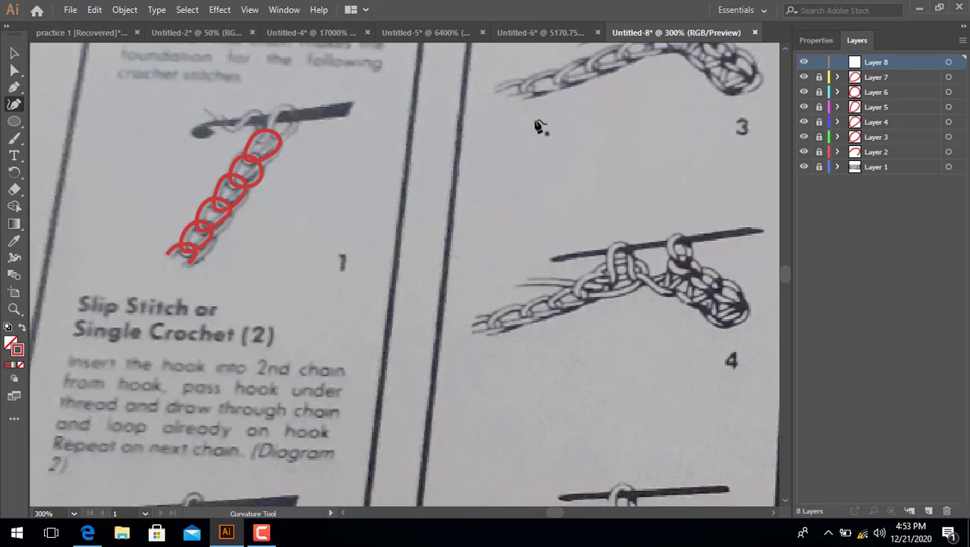
Trace the topmost loop around the crochet hook on Layer 8 as a closed curve.
{"action": "left_click", "coordinate": [268, 135]}
{"action": "left_click", "coordinate": [268, 121]}
{"action": "left_click", "coordinate": [298, 114]}
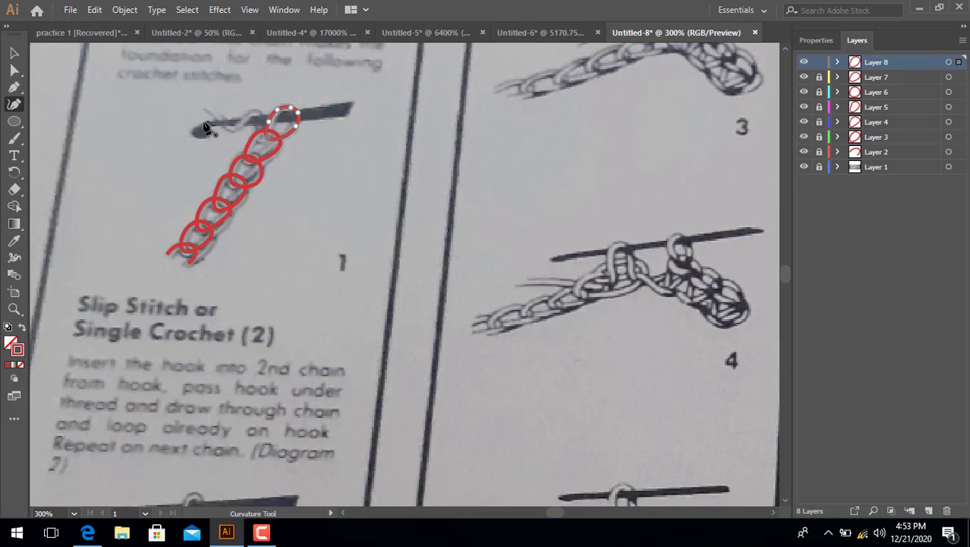
Trace the loose wavy thread over the hook's tip as an open curve on Layer 8, ending beside the topmost loop.
{"action": "left_click", "coordinate": [208, 114]}
{"action": "left_click", "coordinate": [230, 129]}
{"action": "left_click", "coordinate": [254, 109]}
{"action": "left_click", "coordinate": [263, 127]}
{"action": "key", "text": "Escape"}
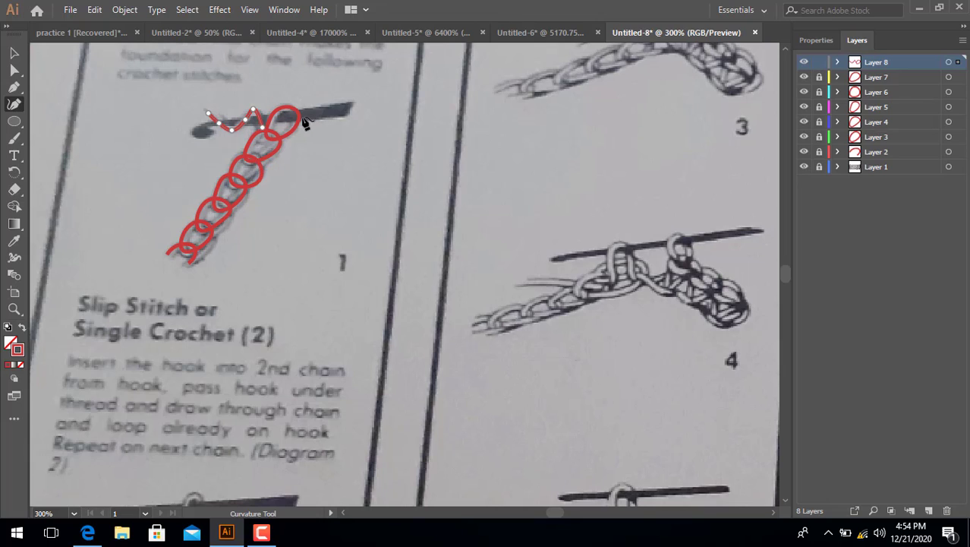
Unlock Layers 2 to 7 and select all the traced artwork.
{"action": "left_click", "coordinate": [820, 78]}
{"action": "left_click", "coordinate": [819, 92]}
{"action": "key", "text": "ctrl+a"}
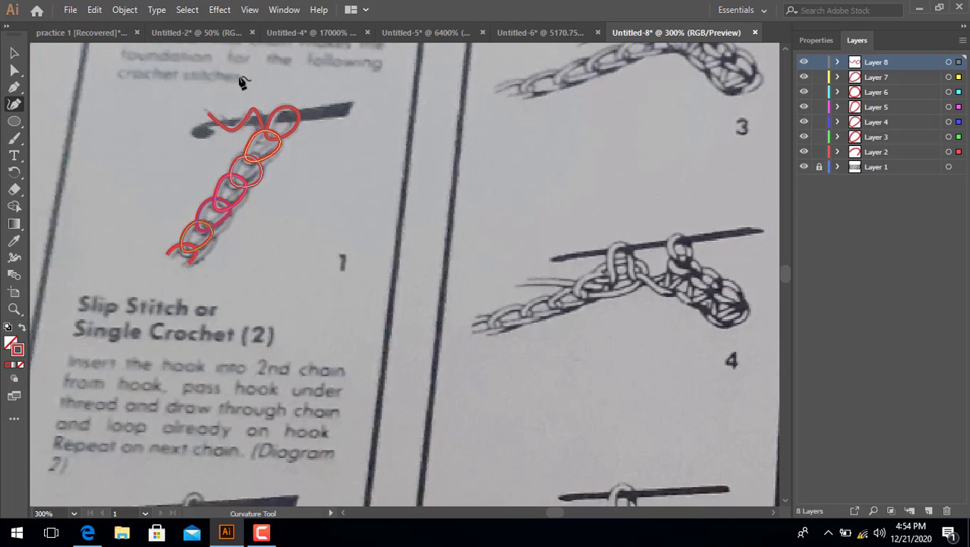
Paste a copy of the traced chain, shift the copy's fifth loop slightly and delete that loop.
{"action": "key", "text": "ctrl"}
{"action": "key", "text": "ctrl+v"}
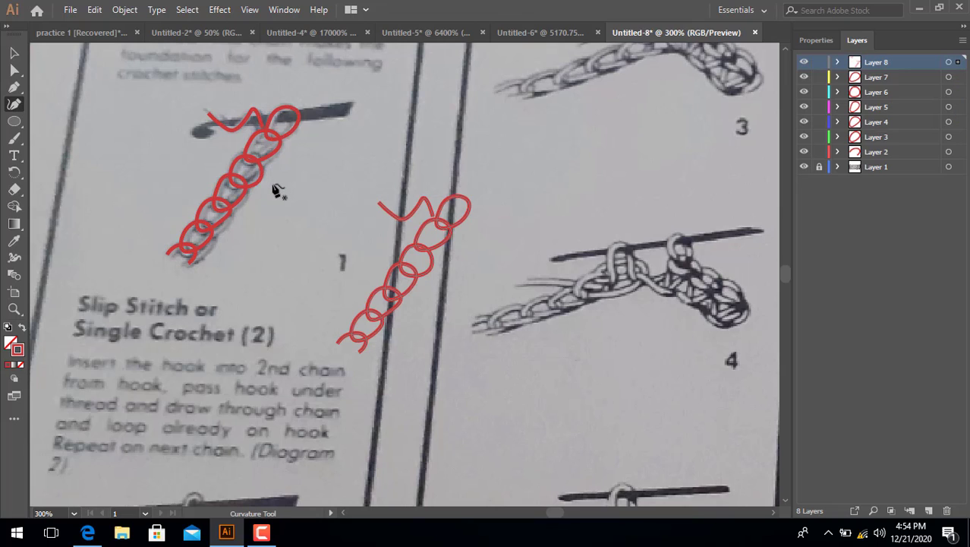
{"action": "left_click", "coordinate": [417, 262]}
{"action": "left_click", "coordinate": [14, 52]}
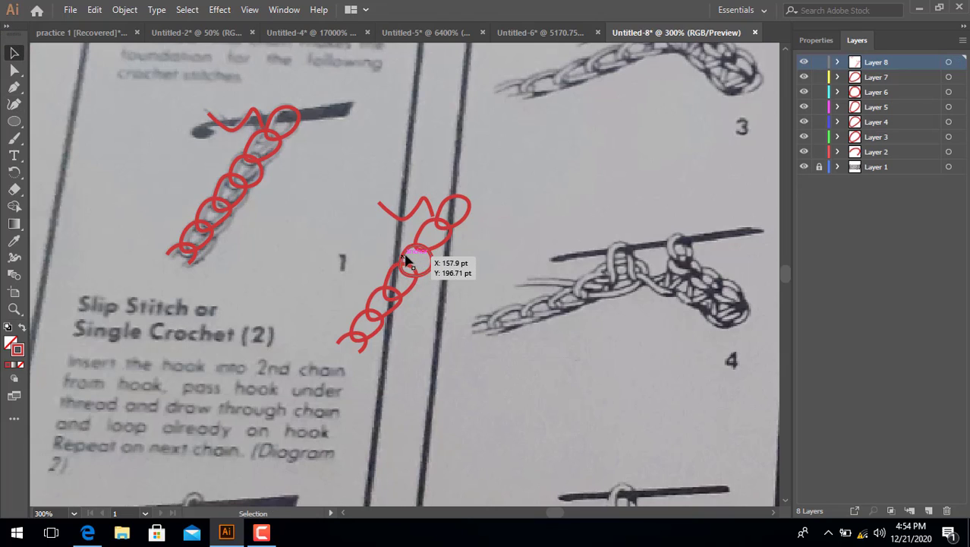
{"action": "mouse_move", "coordinate": [418, 247]}
{"action": "left_mouse_down"}
{"action": "mouse_move", "coordinate": [350, 202]}
{"action": "mouse_move", "coordinate": [408, 242]}
{"action": "left_mouse_up"}
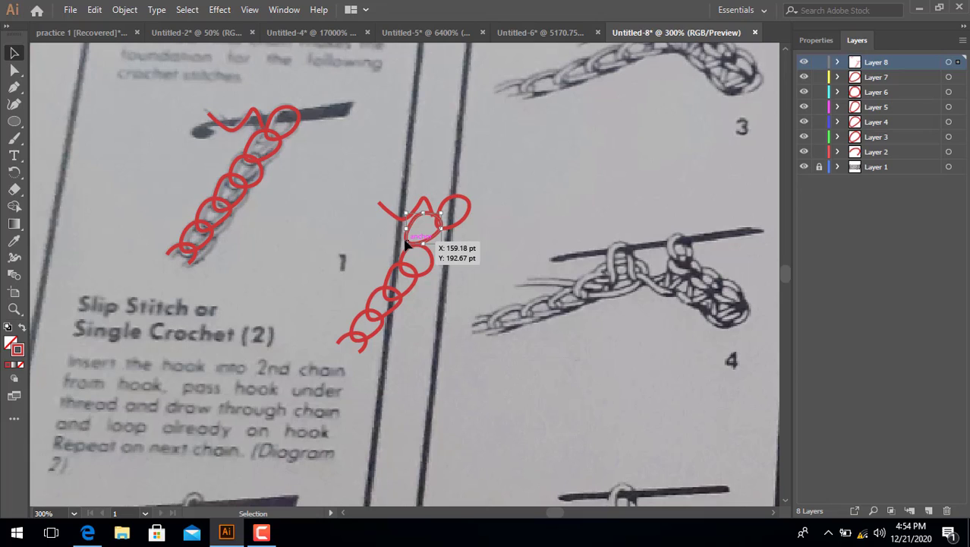
{"action": "key", "text": "a"}
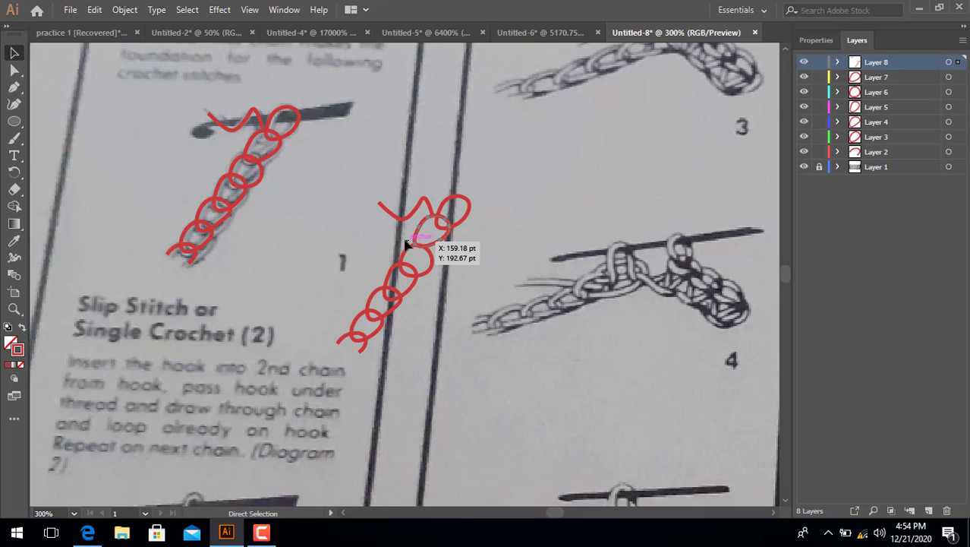
{"action": "key", "text": "v"}
{"action": "key", "text": "Delete"}
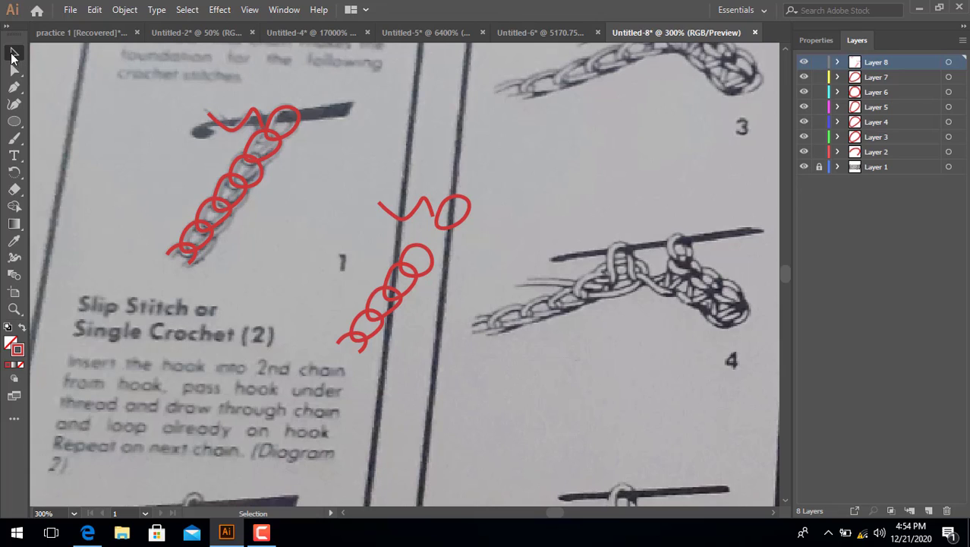
Delete the remaining loops and thread of the pasted chain copy.
{"action": "left_click_drag", "start_coordinate": [423, 294], "coordinate": [521, 448]}
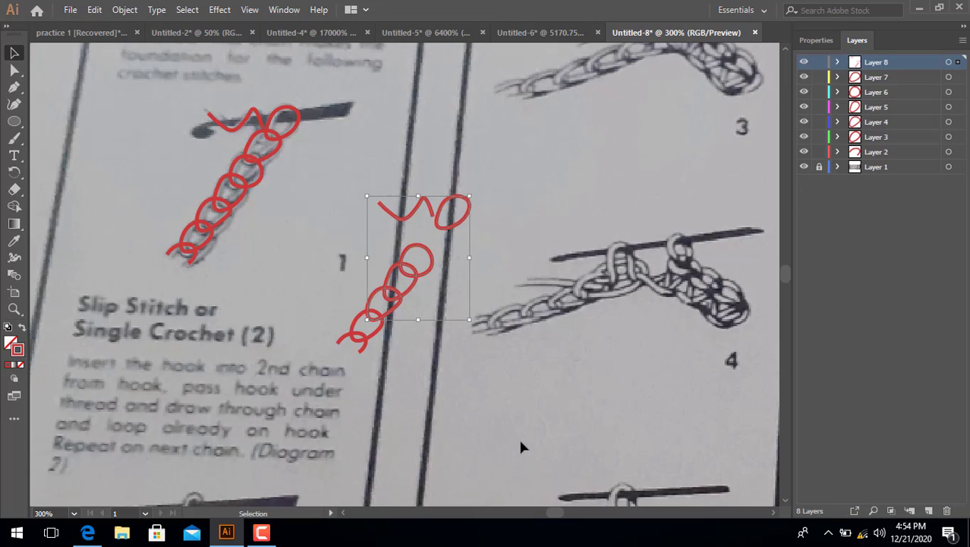
{"action": "key", "text": "Delete"}
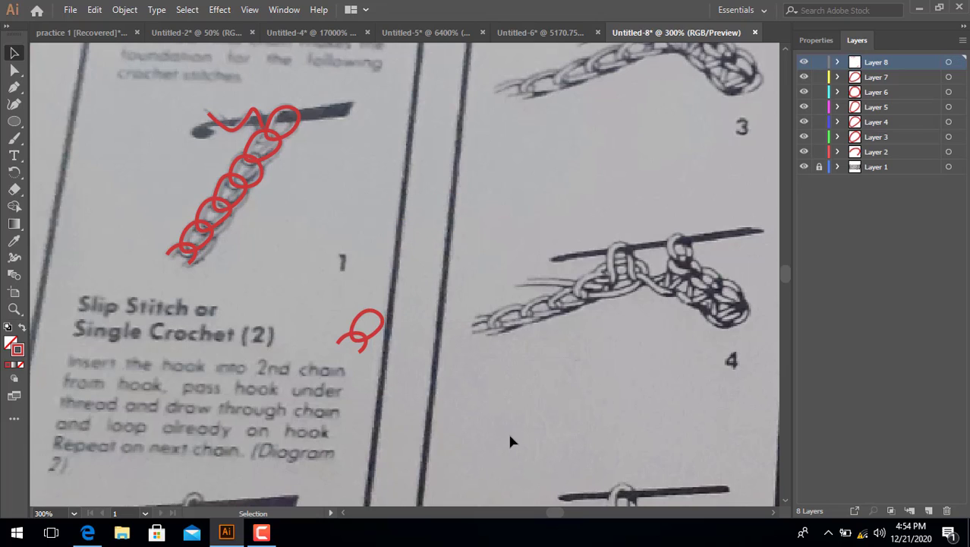
{"action": "left_click", "coordinate": [343, 321]}
{"action": "key", "text": "Delete"}
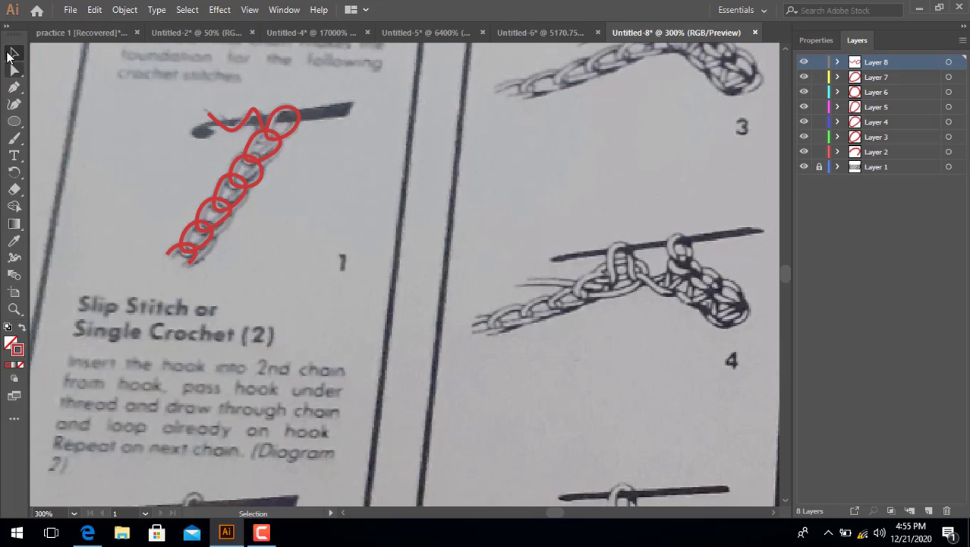
Reshape the third loop from the top on Layer 6 by moving its lower-right anchor slightly inward with the Curvature tool.
{"action": "left_click", "coordinate": [259, 179]}
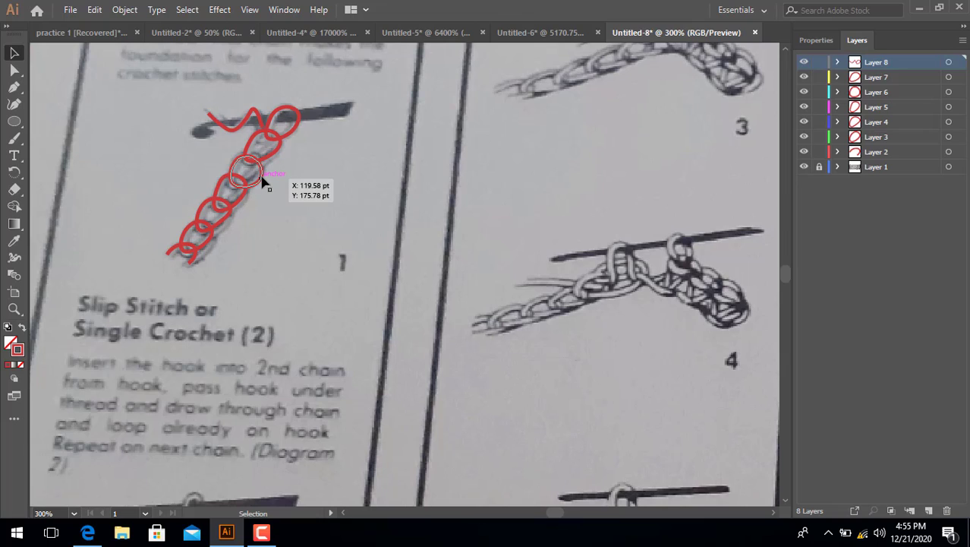
{"action": "left_click", "coordinate": [15, 106]}
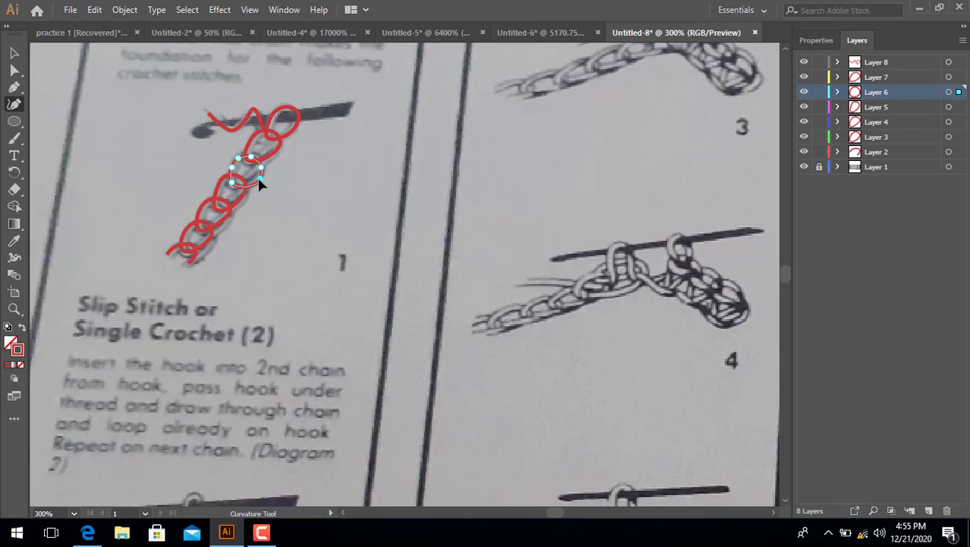
{"action": "left_click_drag", "start_coordinate": [259, 180], "coordinate": [255, 182]}
Extend the lower end of the wavy thread on Layer 8 to where the chain's two topmost loops meet.
{"action": "key", "text": "ctrl+equal"}
{"action": "key", "text": "ctrl+equal"}
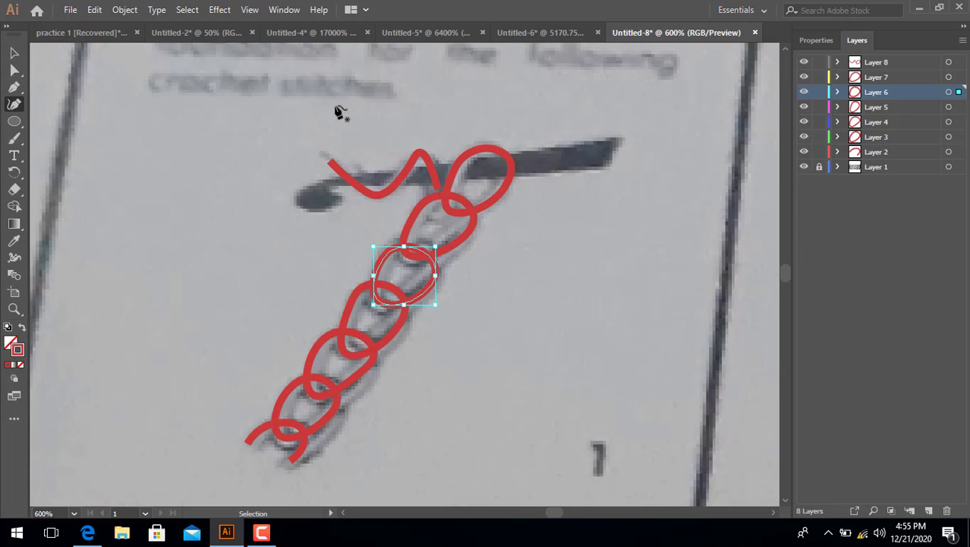
{"action": "key", "text": "ctrl+equal"}
{"action": "key", "text": "ctrl+equal"}
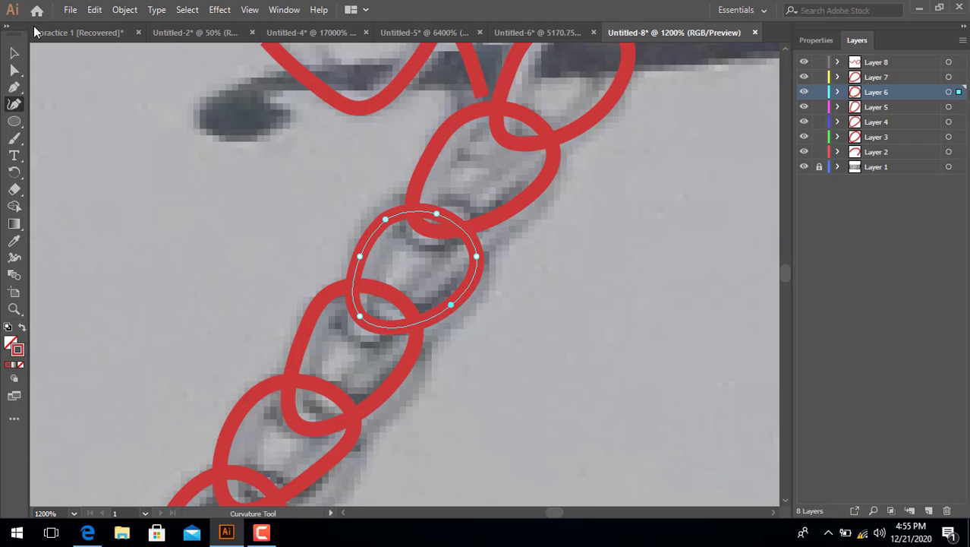
{"action": "left_click", "coordinate": [13, 53]}
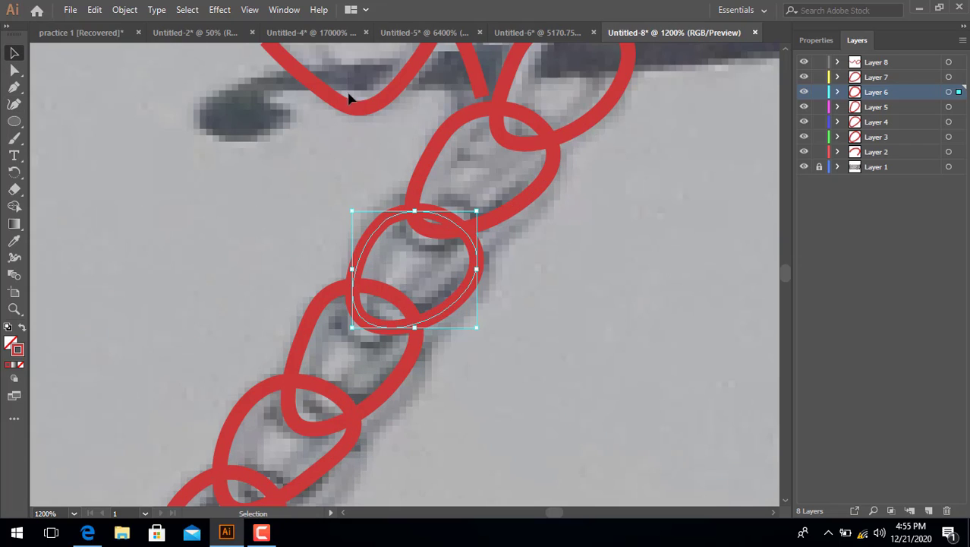
{"action": "left_click", "coordinate": [475, 74]}
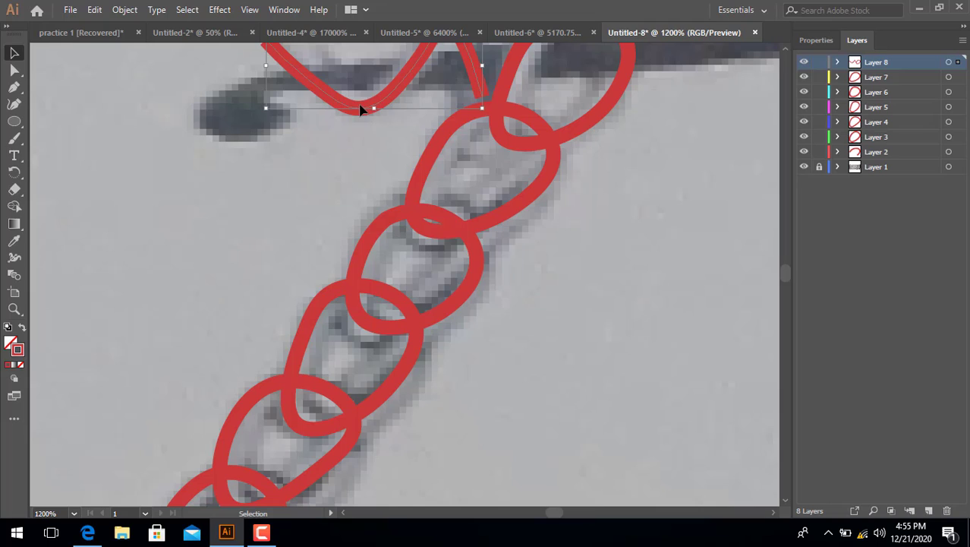
{"action": "left_click", "coordinate": [14, 104]}
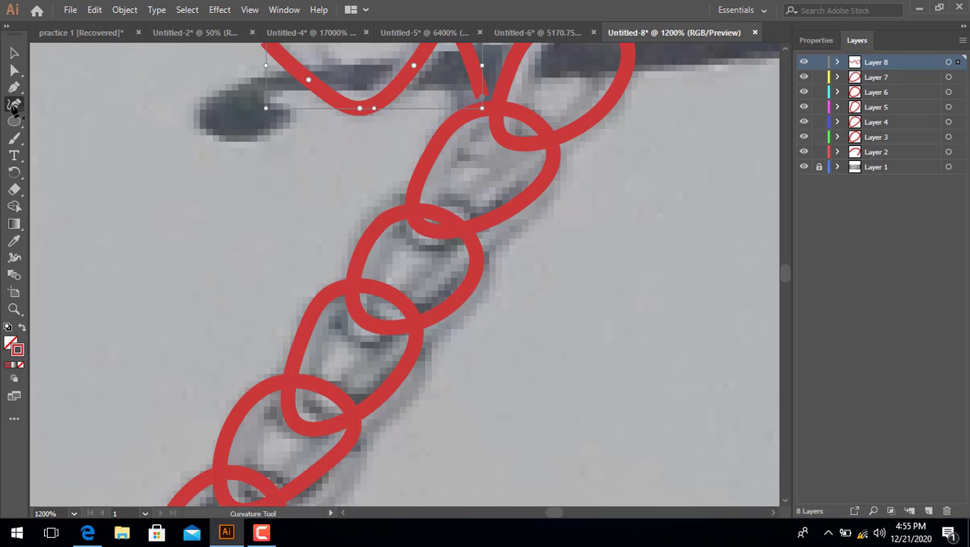
{"action": "left_click", "coordinate": [493, 110]}
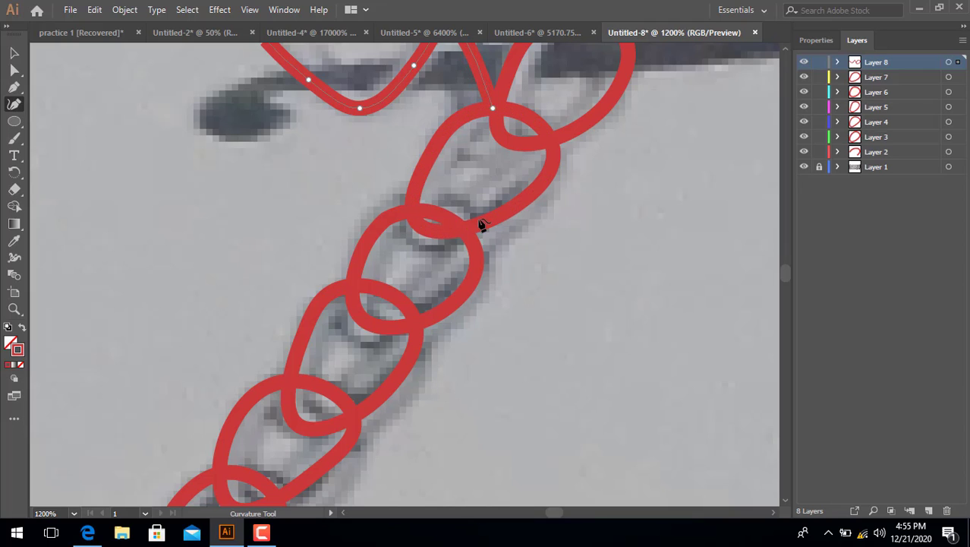
Narrow the Layer 6 loop by pulling its right and lower-right anchors inward to match the photographed stitch.
{"action": "scroll", "coordinate": [480, 222], "scroll_direction": "down", "scroll_amount": 1}
{"action": "scroll", "coordinate": [481, 245], "scroll_direction": "down", "scroll_amount": 1}
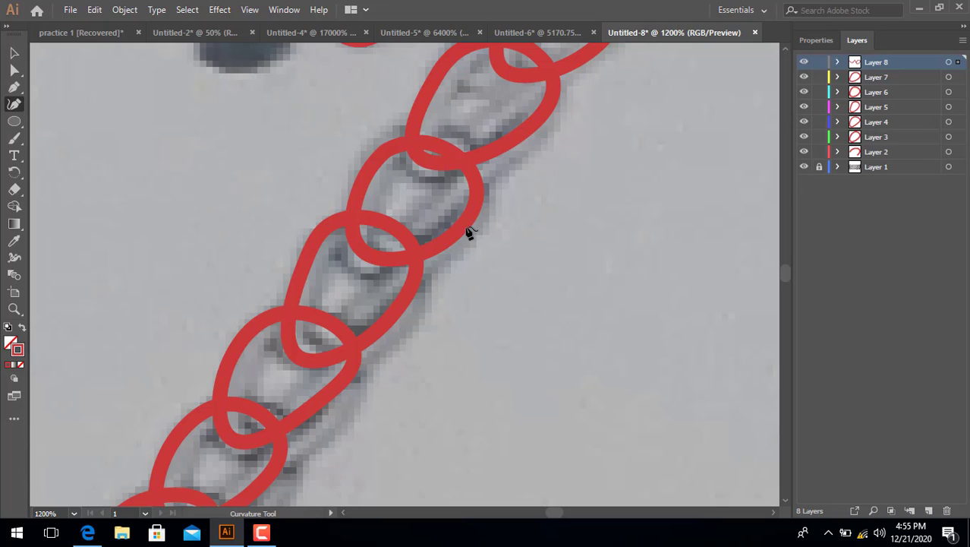
{"action": "left_click", "coordinate": [466, 228]}
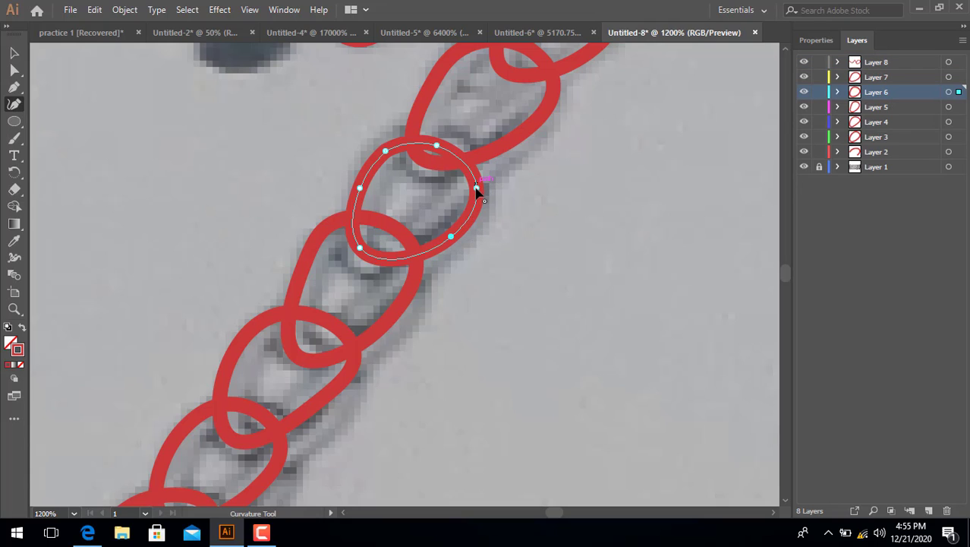
{"action": "left_click_drag", "start_coordinate": [477, 189], "coordinate": [468, 187]}
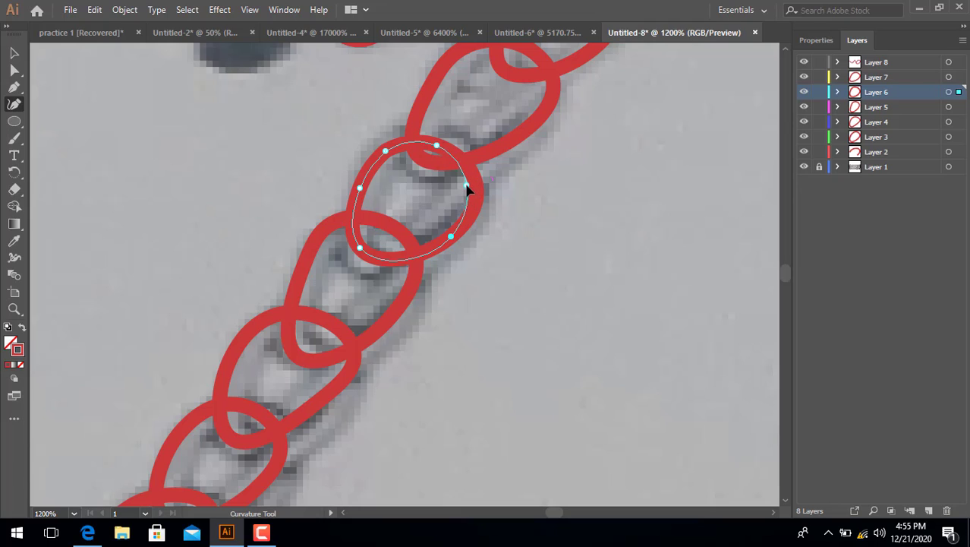
{"action": "left_click_drag", "start_coordinate": [451, 237], "coordinate": [447, 232]}
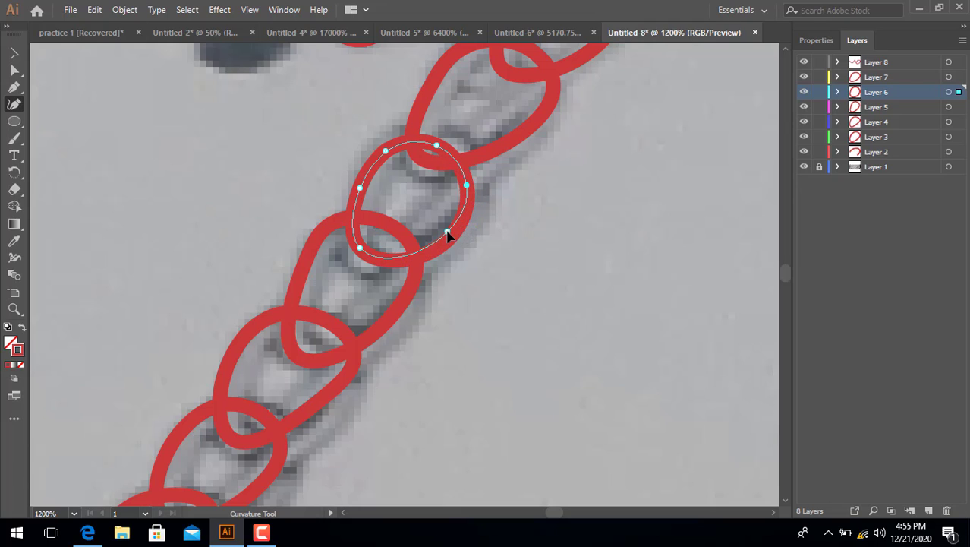
Lock Layers 2 to 8 and create a new Layer 9 above them.
{"action": "scroll", "coordinate": [411, 331], "scroll_direction": "down", "scroll_amount": 2}
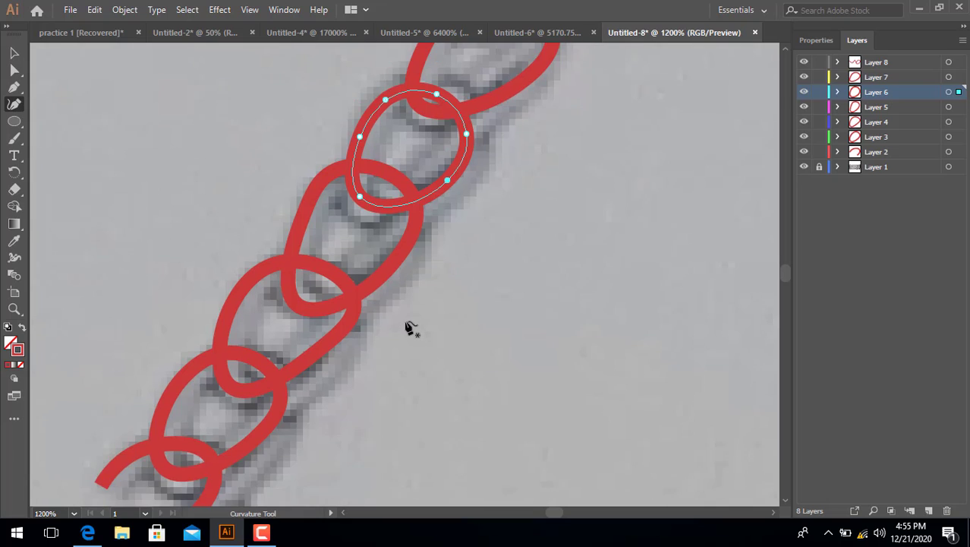
{"action": "scroll", "coordinate": [411, 328], "scroll_direction": "down", "scroll_amount": 4}
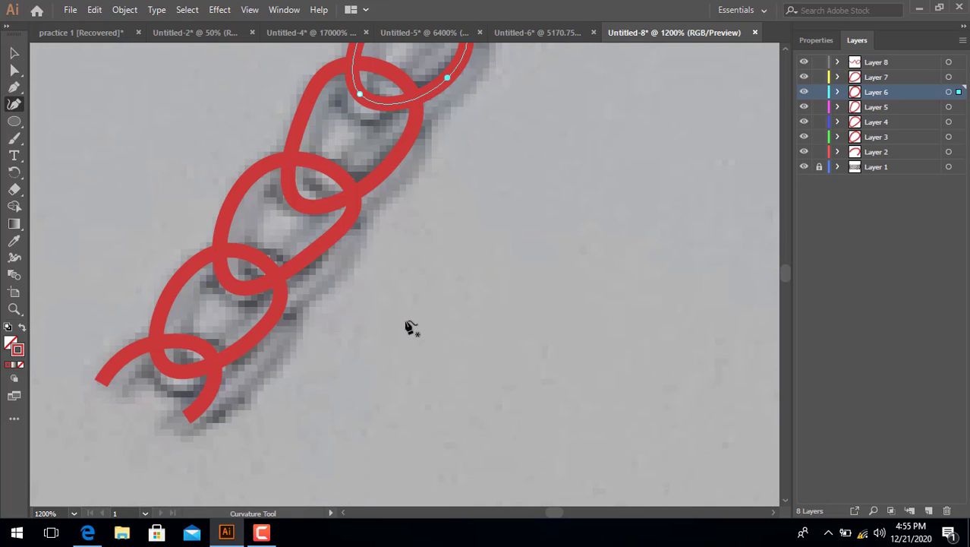
{"action": "key", "text": "ctrl+minus"}
{"action": "key", "text": "ctrl+minus"}
{"action": "key", "text": "ctrl+minus"}
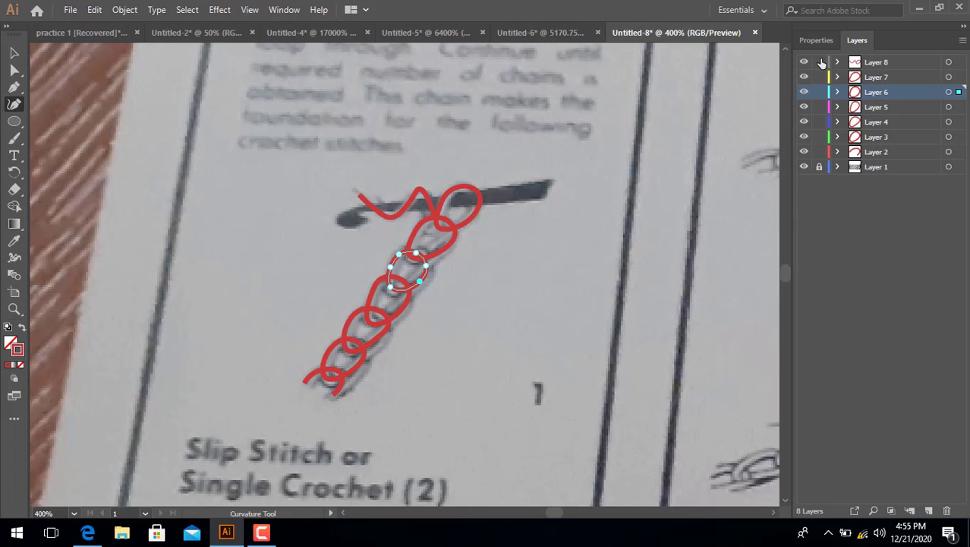
{"action": "left_click_drag", "start_coordinate": [819, 63], "coordinate": [821, 154]}
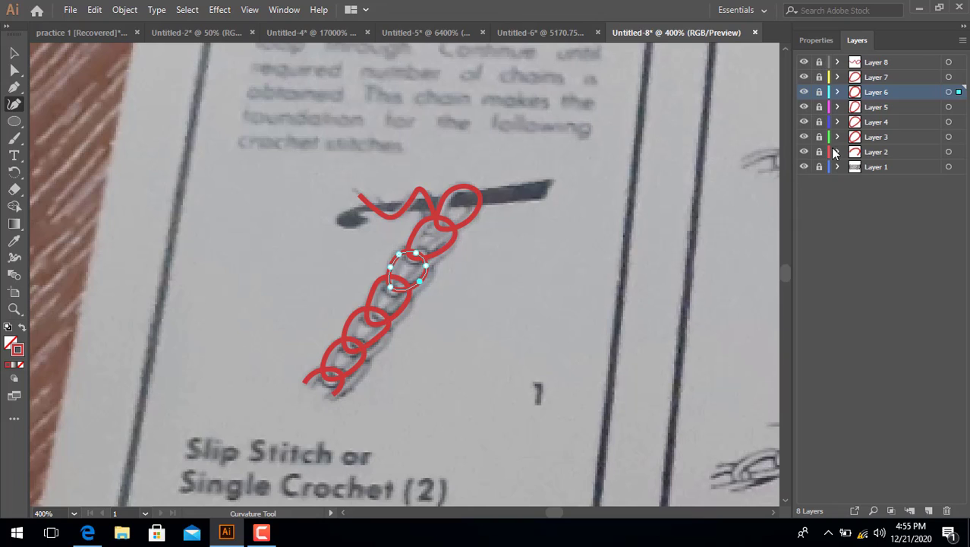
{"action": "left_click", "coordinate": [899, 63]}
{"action": "left_click", "coordinate": [928, 511]}
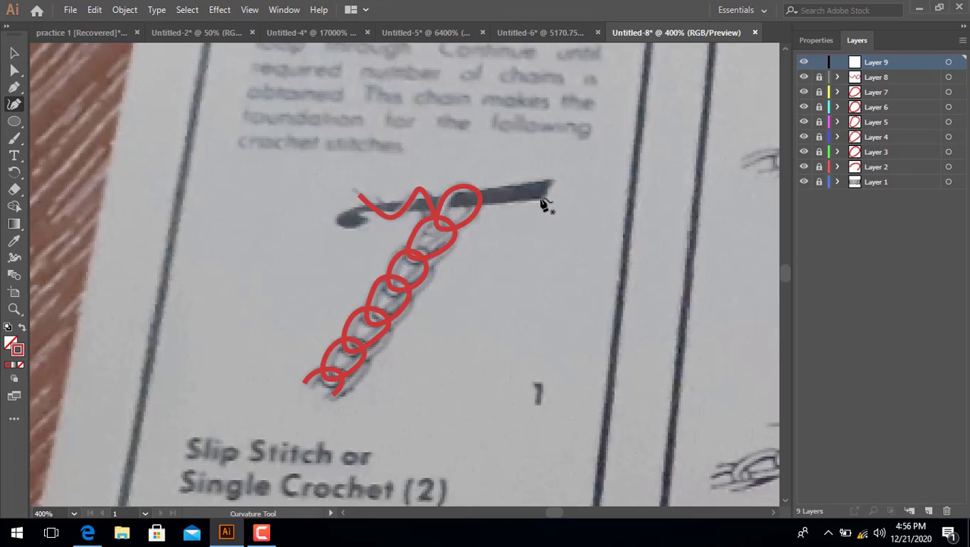
Trace the crochet hook's rounded tip and upper edge on Layer 9 with the Curvature tool, ending at the handle's upper corner.
{"action": "left_click", "coordinate": [363, 222]}
{"action": "left_click", "coordinate": [353, 227]}
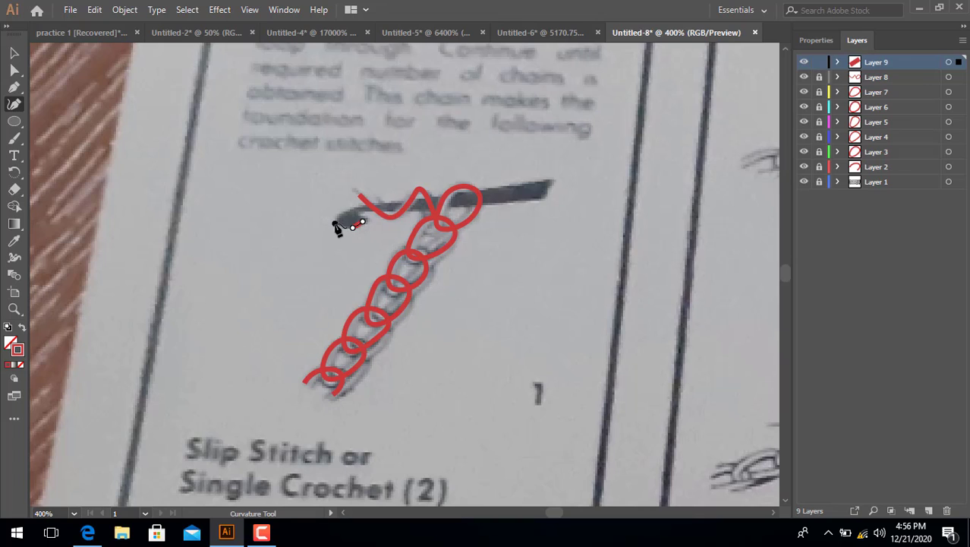
{"action": "left_click", "coordinate": [334, 222]}
{"action": "left_click", "coordinate": [338, 211]}
{"action": "left_click", "coordinate": [363, 221]}
{"action": "left_click", "coordinate": [369, 203]}
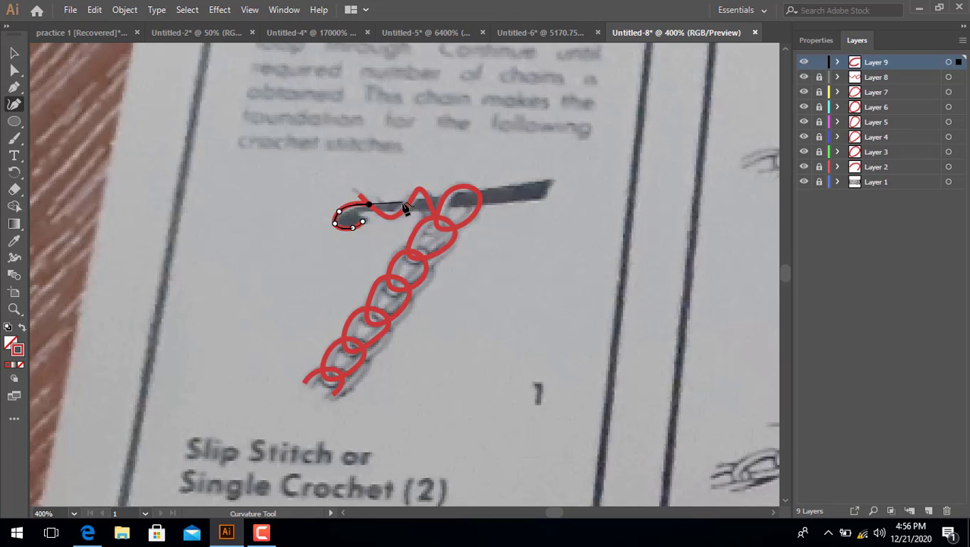
{"action": "left_click", "coordinate": [402, 202]}
{"action": "left_click", "coordinate": [439, 197]}
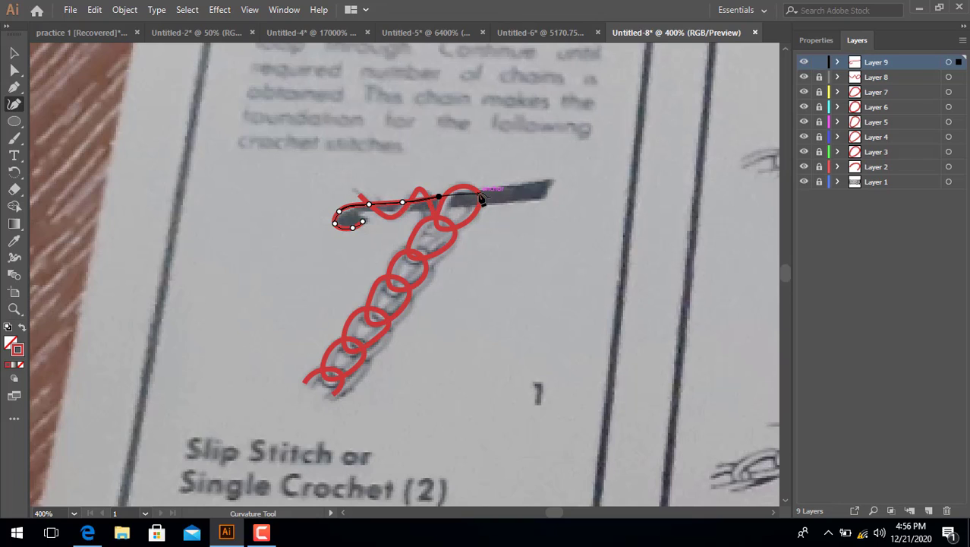
{"action": "left_click", "coordinate": [486, 189]}
{"action": "left_click", "coordinate": [522, 185]}
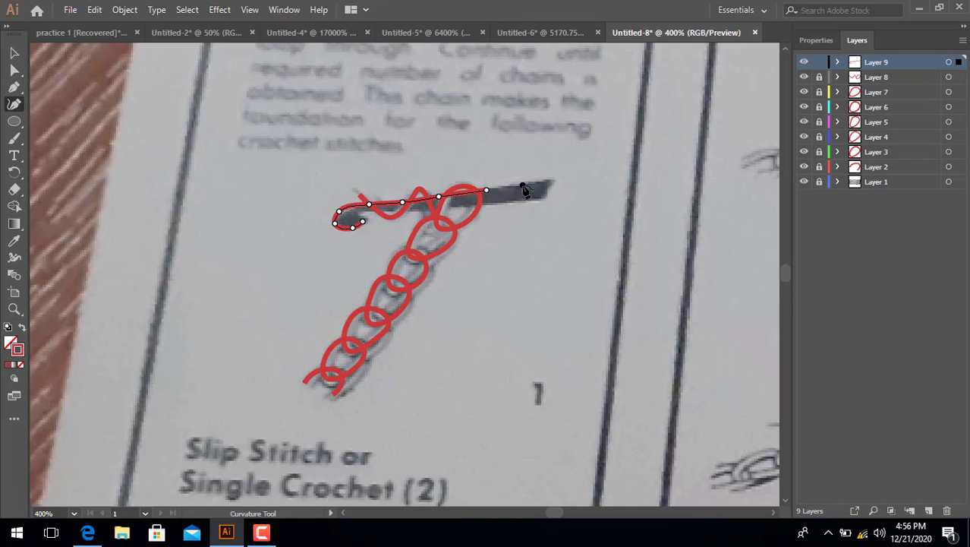
{"action": "left_click", "coordinate": [547, 180]}
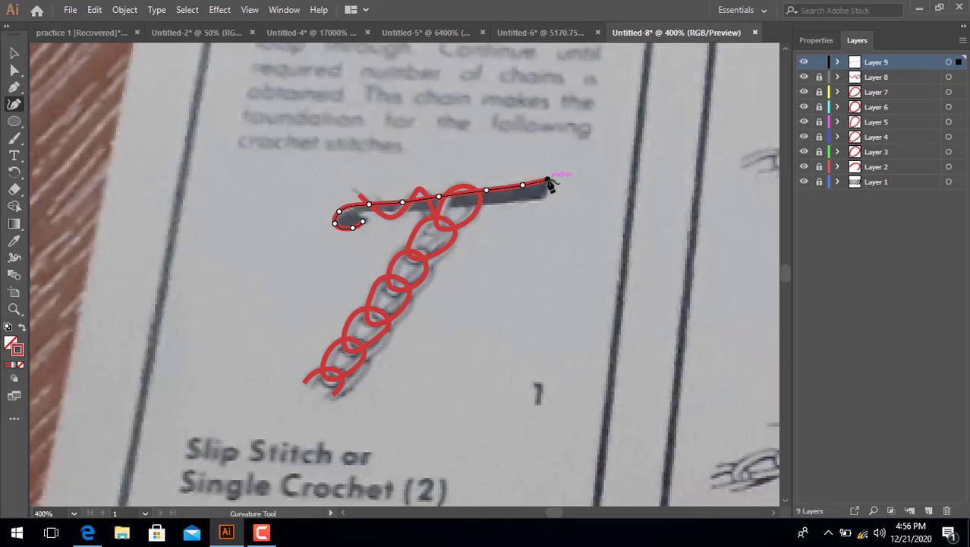
Trace the handle's end and the hook's lower edge back to the starting anchor, closing the outline and adjusting the anchor beside the topmost loop.
{"action": "left_click", "coordinate": [545, 197]}
{"action": "left_click", "coordinate": [520, 199]}
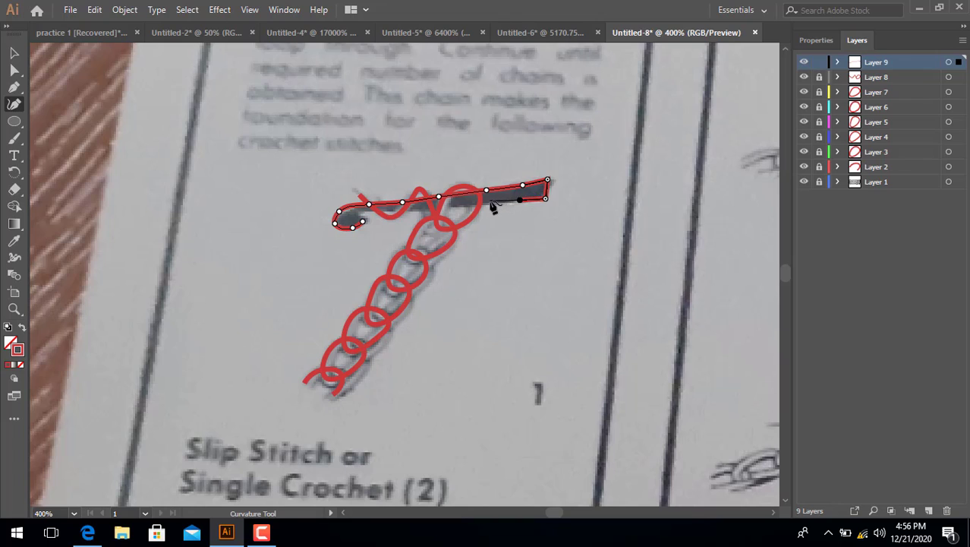
{"action": "left_click", "coordinate": [479, 205]}
{"action": "left_click", "coordinate": [479, 204]}
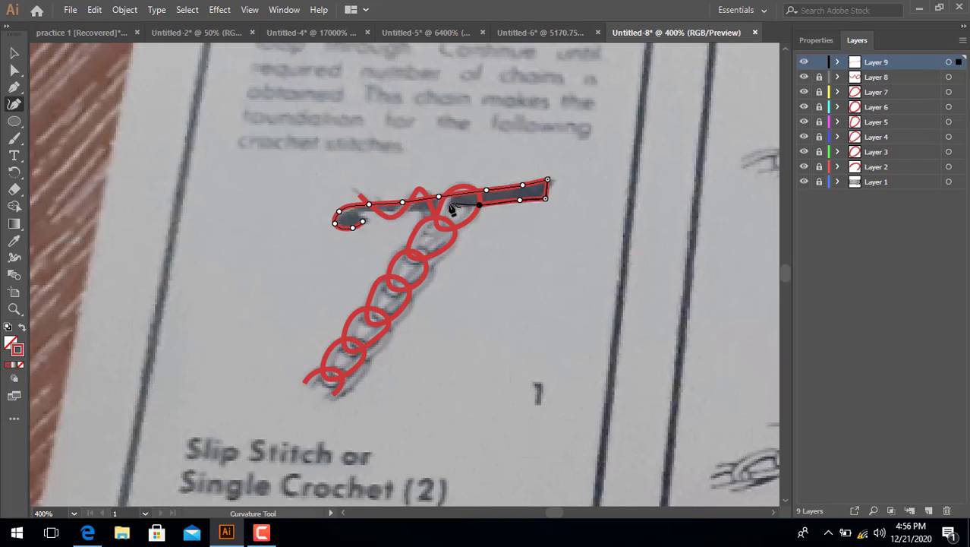
{"action": "left_click", "coordinate": [448, 203]}
{"action": "left_click", "coordinate": [418, 208]}
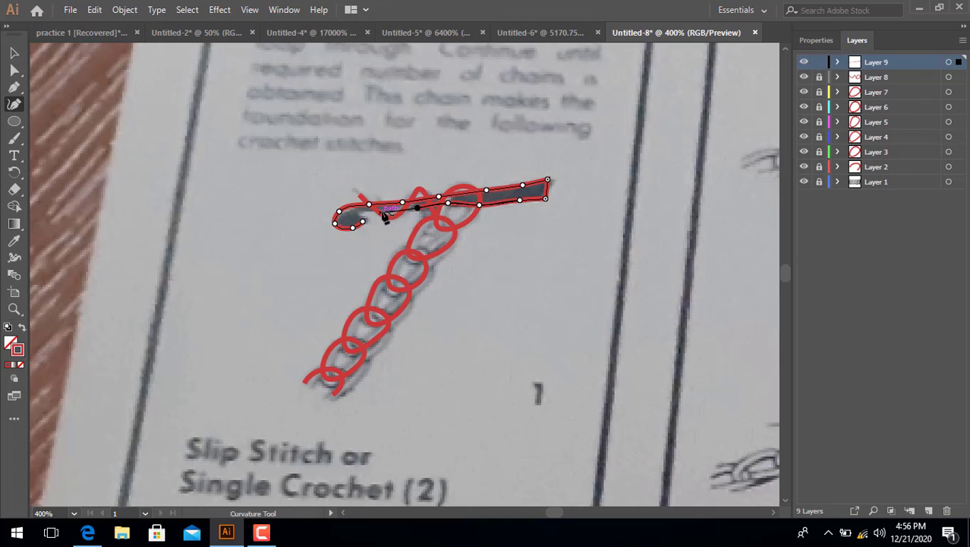
{"action": "left_click", "coordinate": [382, 212]}
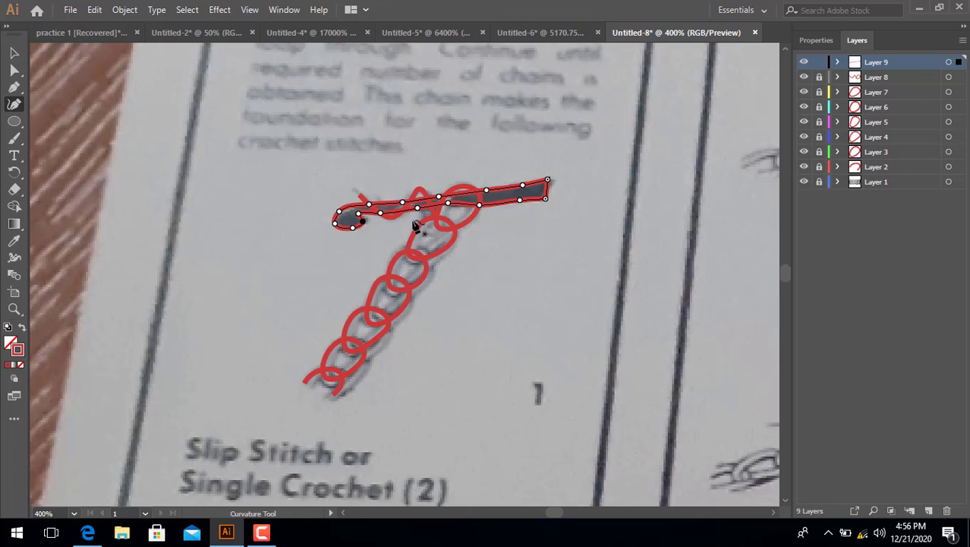
{"action": "left_click", "coordinate": [485, 200]}
Fill the hook outline with the near-black color 050505.
{"action": "double_click", "coordinate": [12, 344]}
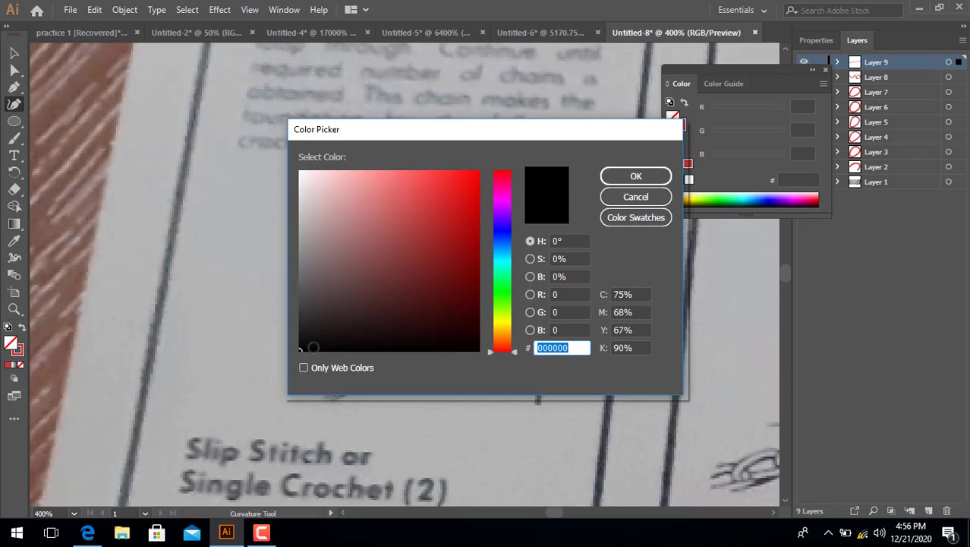
{"action": "type", "text": "050505"}
{"action": "left_click", "coordinate": [636, 176]}
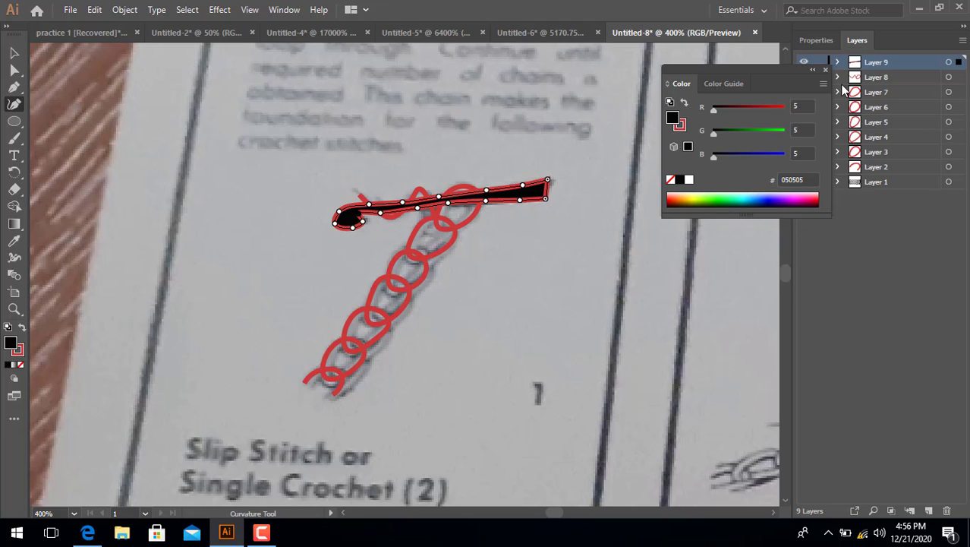
{"action": "left_click", "coordinate": [826, 68]}
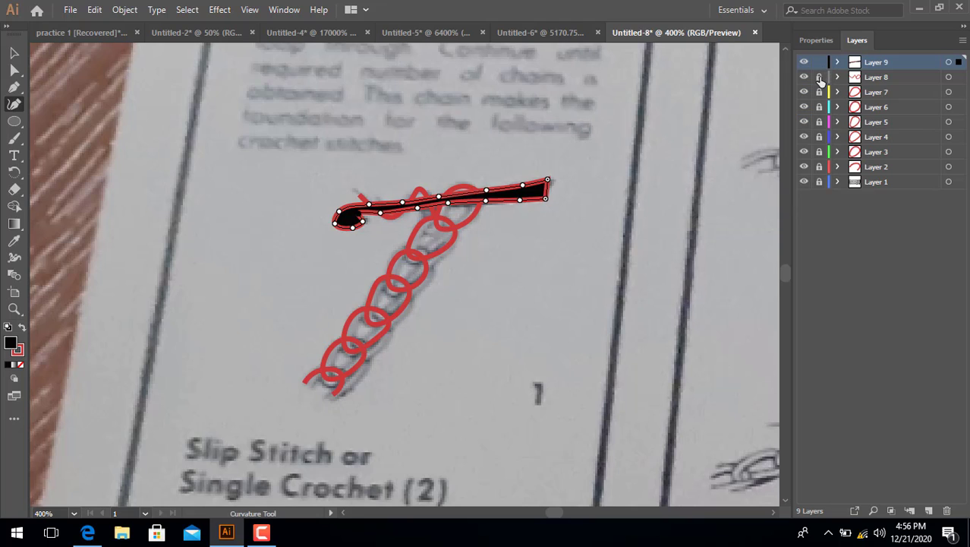
Unlock Layers 2 to 8, select all the traced artwork and set its stroke color to 050505.
{"action": "left_click", "coordinate": [819, 92]}
{"action": "left_click_drag", "start_coordinate": [819, 137], "coordinate": [819, 107]}
{"action": "key", "text": "ctrl+a"}
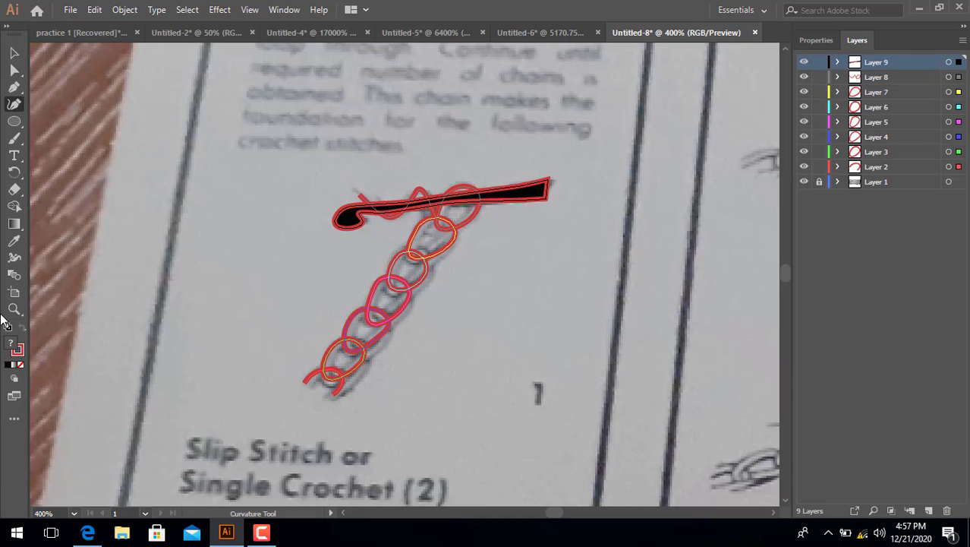
{"action": "double_click", "coordinate": [20, 354]}
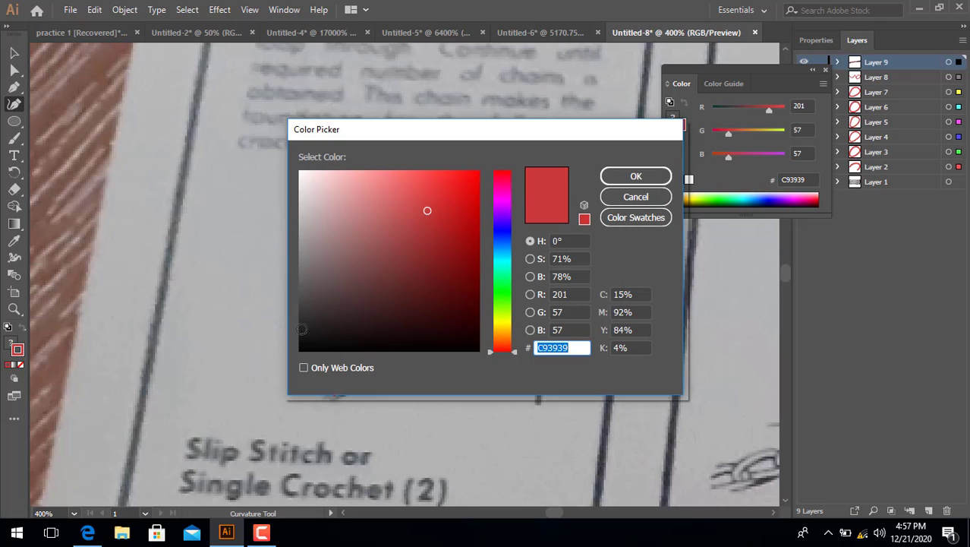
{"action": "type", "text": "050505"}
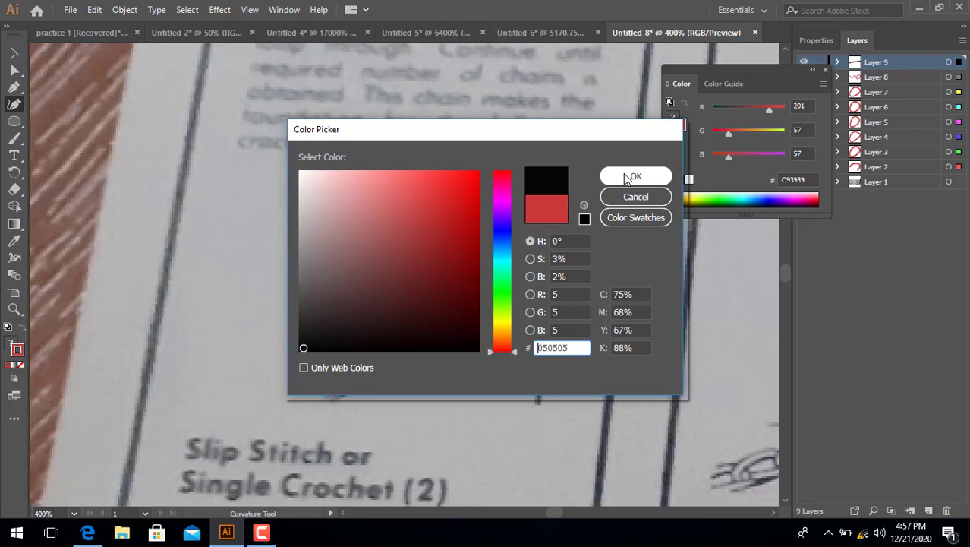
{"action": "left_click", "coordinate": [624, 176]}
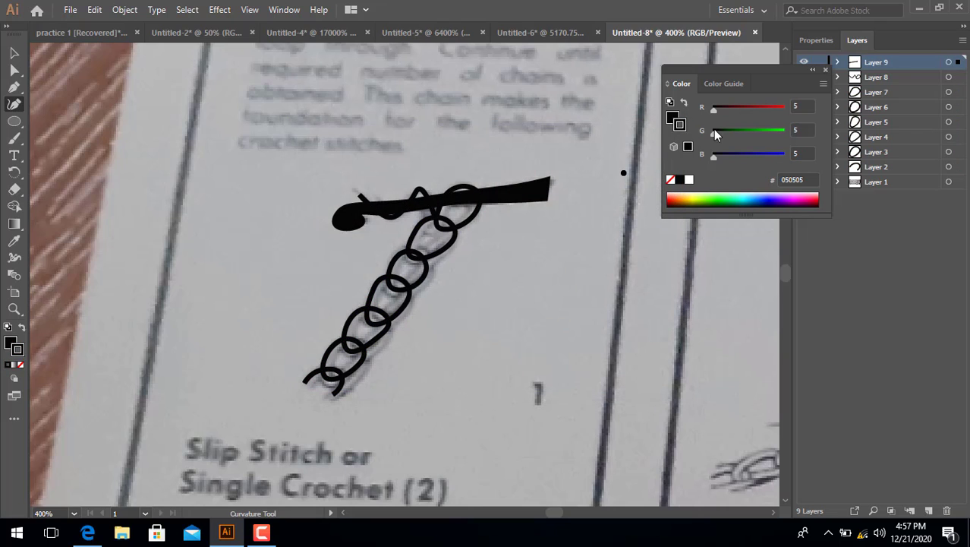
{"action": "left_click", "coordinate": [825, 72]}
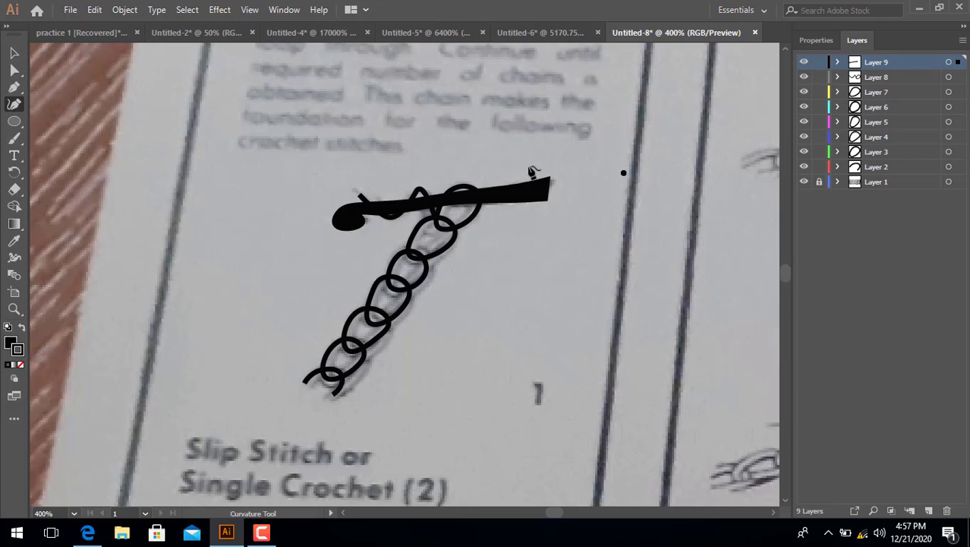
{"action": "key", "text": "ctrl"}
{"action": "key", "text": "ctrl+equal"}
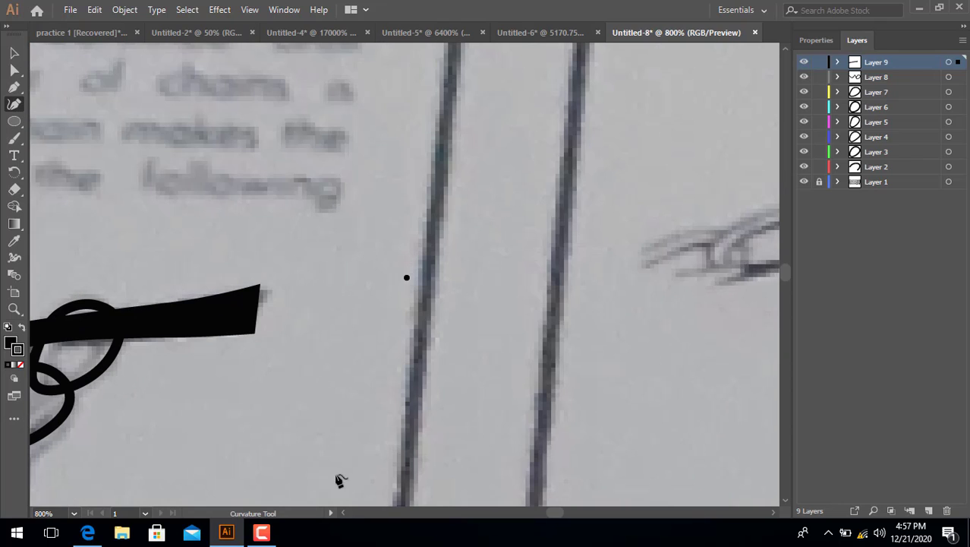
Select the open arc at the lower end of the chain and set its stroke weight to 0.25 pt.
{"action": "left_click", "coordinate": [343, 513]}
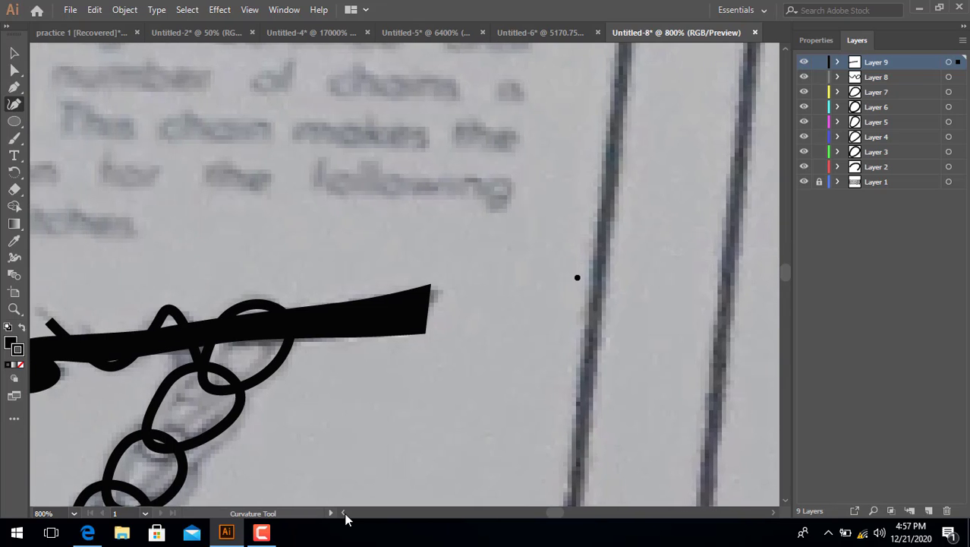
{"action": "scroll", "coordinate": [343, 512], "scroll_direction": "left", "scroll_amount": 4}
{"action": "scroll", "coordinate": [354, 509], "scroll_direction": "down", "scroll_amount": 2}
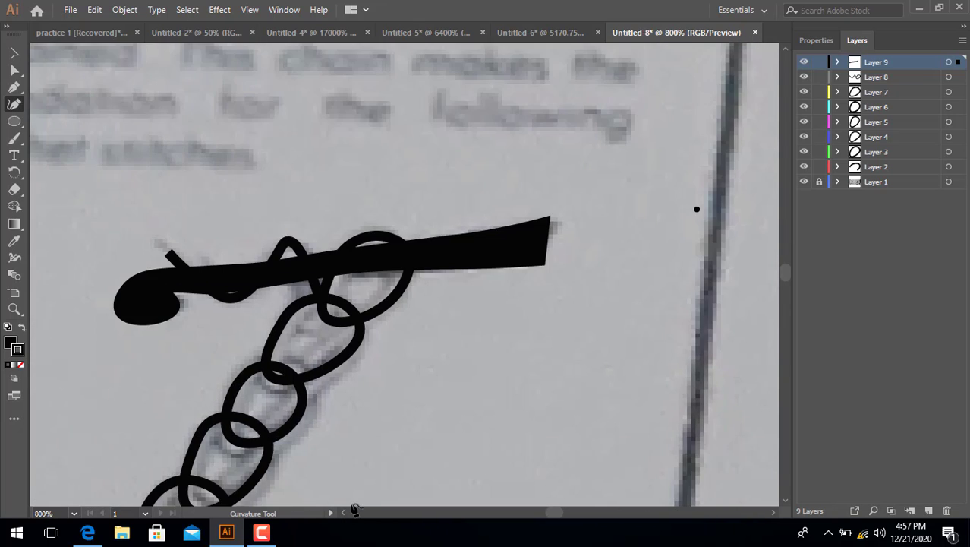
{"action": "scroll", "coordinate": [355, 508], "scroll_direction": "down", "scroll_amount": 5}
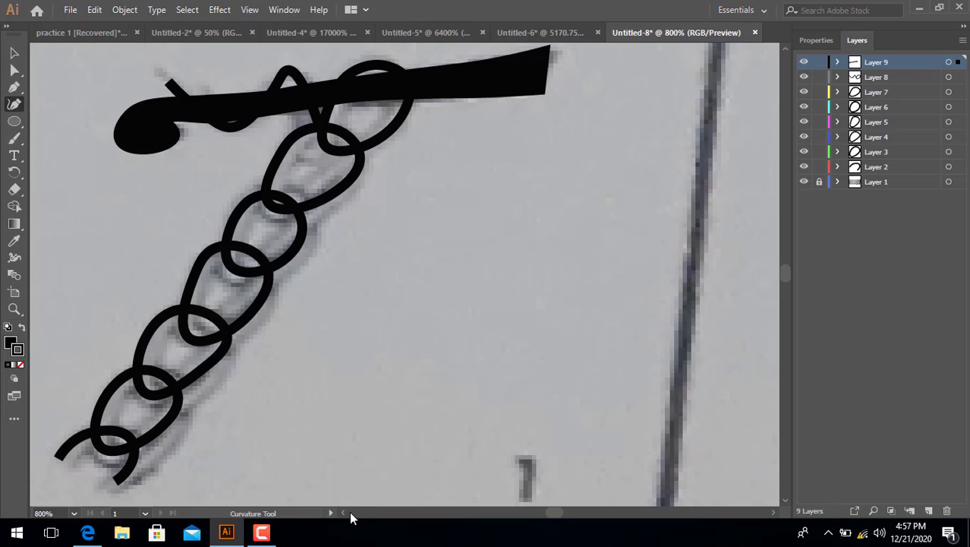
{"action": "scroll", "coordinate": [349, 511], "scroll_direction": "left", "scroll_amount": 6}
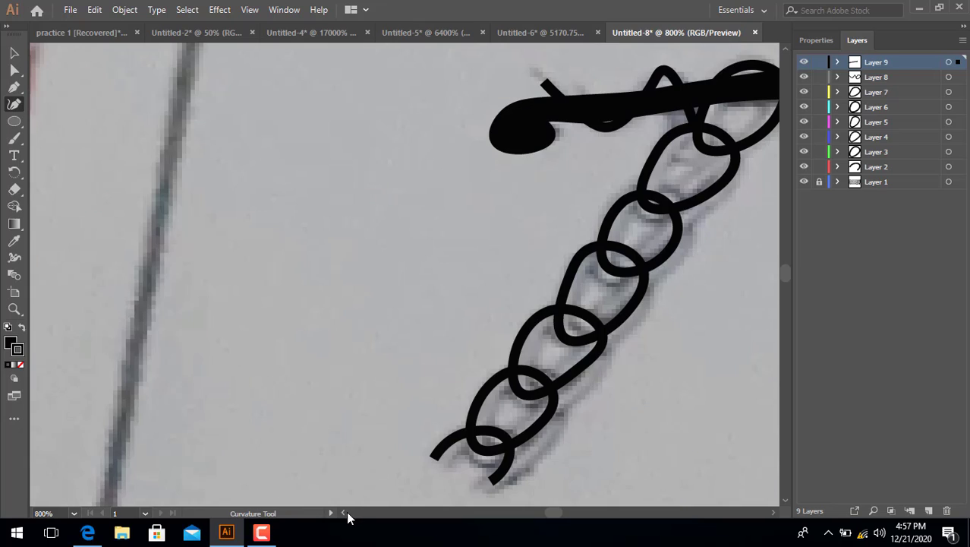
{"action": "left_click", "coordinate": [773, 513]}
{"action": "left_click", "coordinate": [773, 513]}
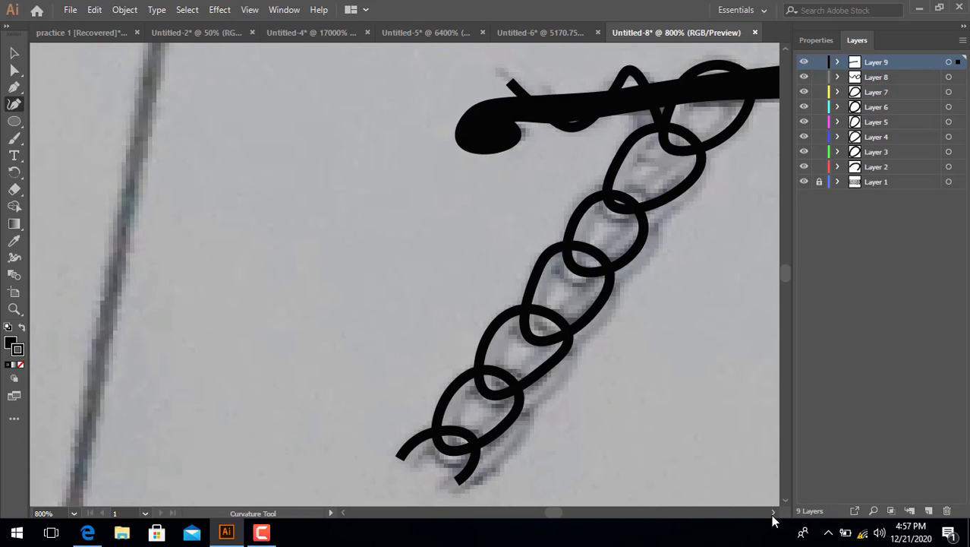
{"action": "left_click", "coordinate": [773, 513]}
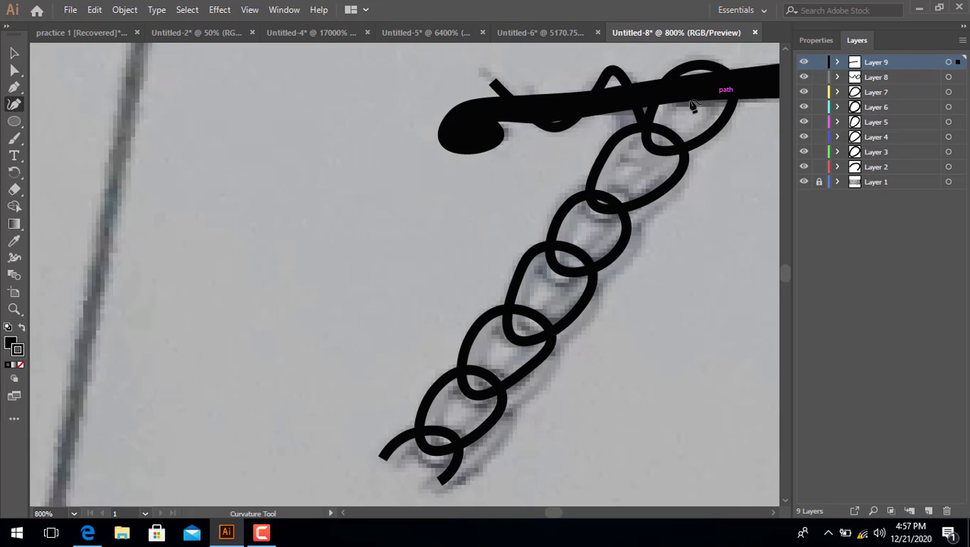
{"action": "left_click", "coordinate": [814, 41]}
{"action": "left_click", "coordinate": [881, 218]}
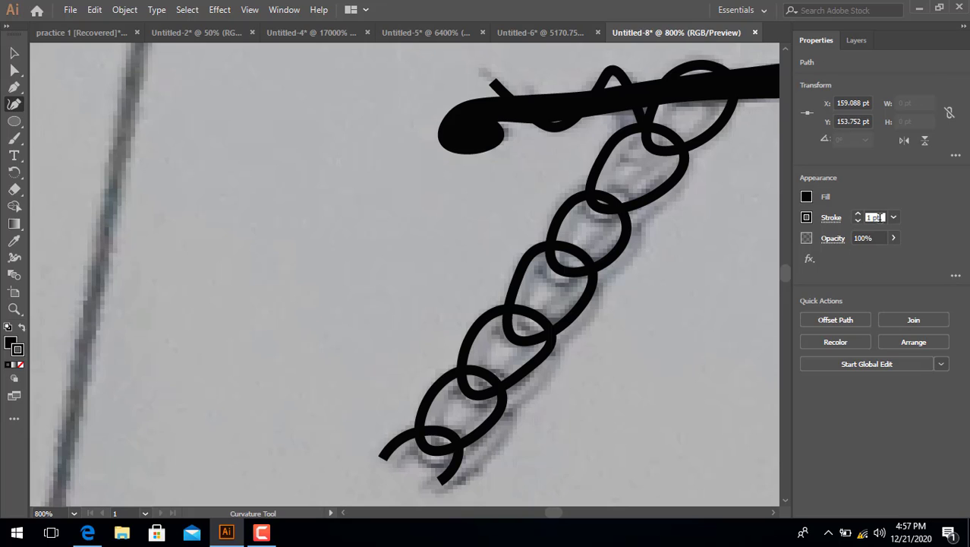
{"action": "left_click", "coordinate": [456, 476]}
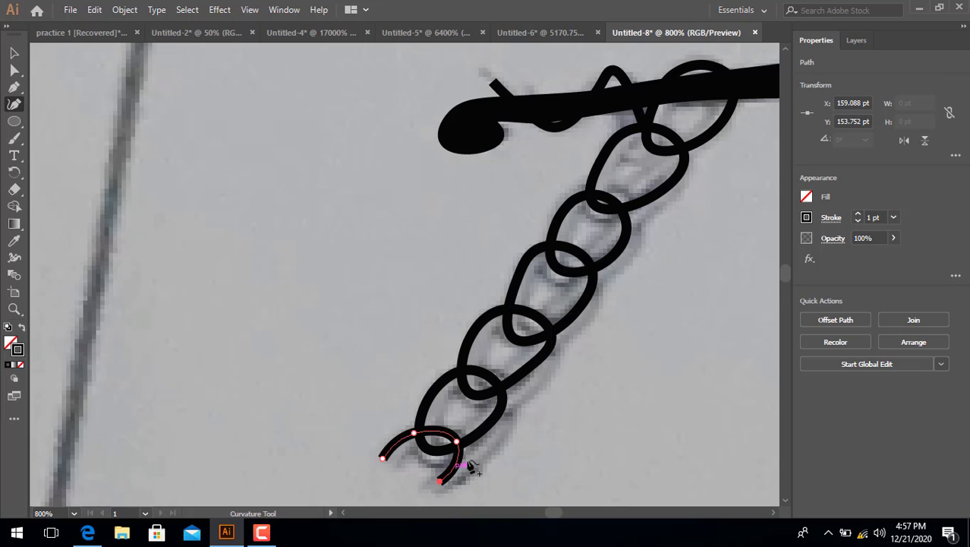
{"action": "scroll", "coordinate": [872, 215], "scroll_direction": "down", "scroll_amount": 1}
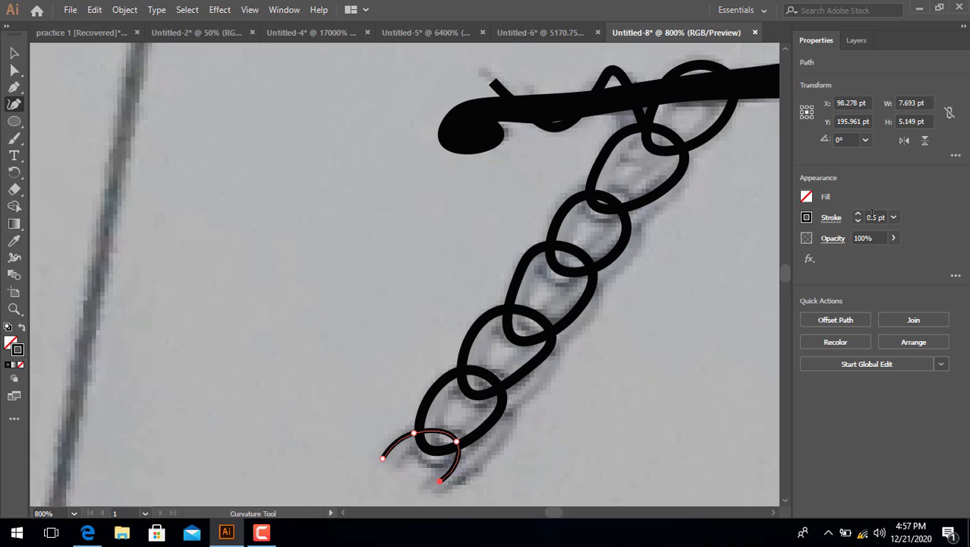
{"action": "scroll", "coordinate": [872, 215], "scroll_direction": "down", "scroll_amount": 1}
{"action": "scroll", "coordinate": [874, 217], "scroll_direction": "down", "scroll_amount": 1}
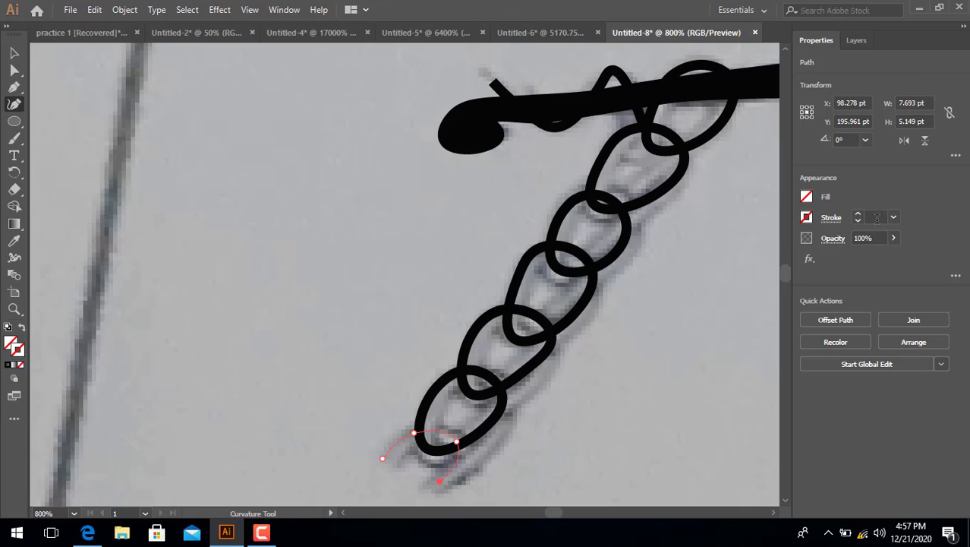
{"action": "scroll", "coordinate": [877, 218], "scroll_direction": "up", "scroll_amount": 1}
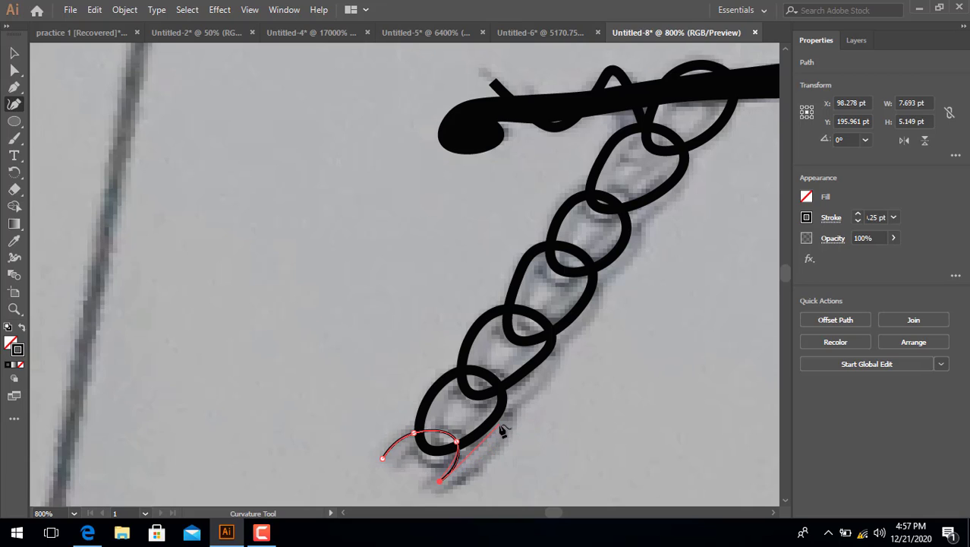
Lock Layer 2 and add a new layer directly above it.
{"action": "left_click", "coordinate": [858, 40]}
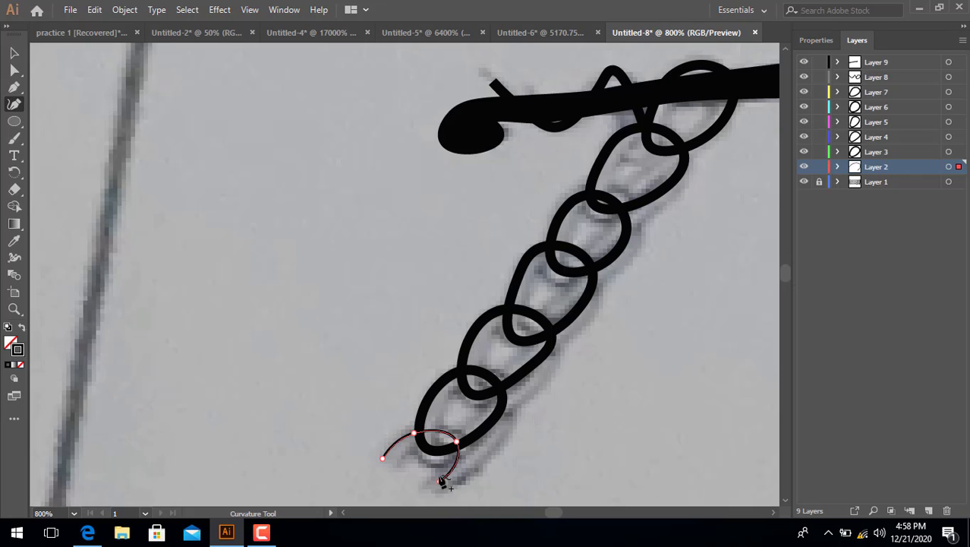
{"action": "scroll", "coordinate": [486, 448], "scroll_direction": "down", "scroll_amount": 1}
{"action": "left_click", "coordinate": [819, 166]}
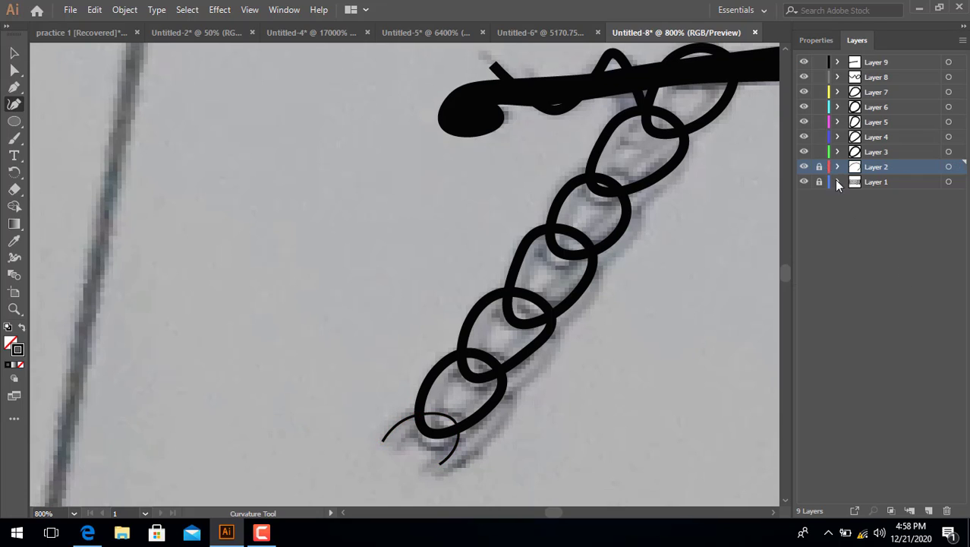
{"action": "left_click", "coordinate": [928, 510]}
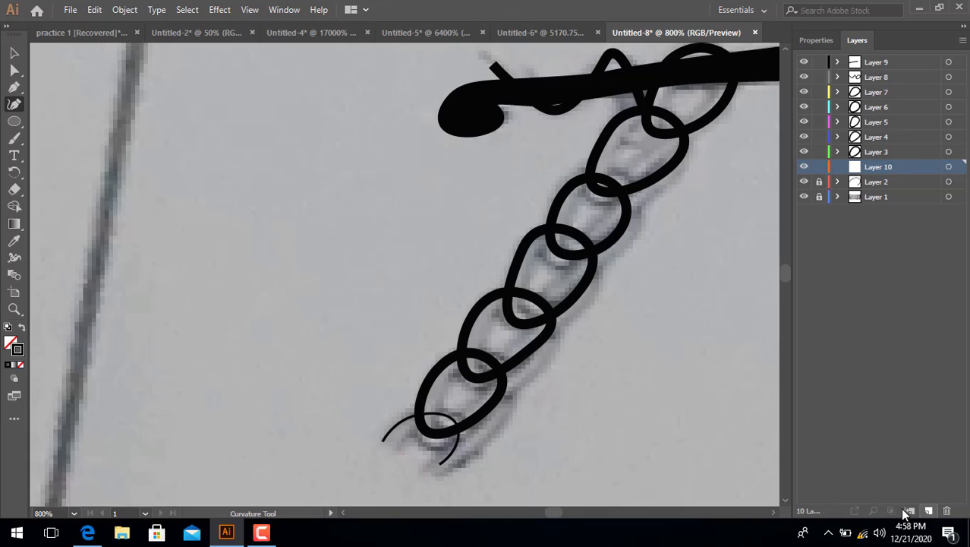
Trace a second curve along the inside of the bottom arc on Layer 10 with the Curvature tool, and lock Layers 3 to 9.
{"action": "left_click", "coordinate": [383, 441]}
{"action": "left_click", "coordinate": [384, 443]}
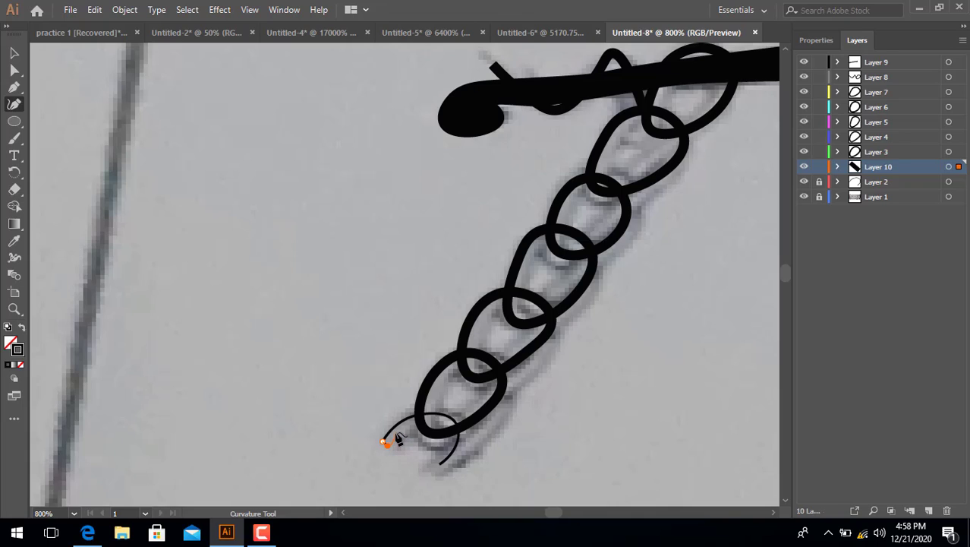
{"action": "left_click", "coordinate": [414, 424]}
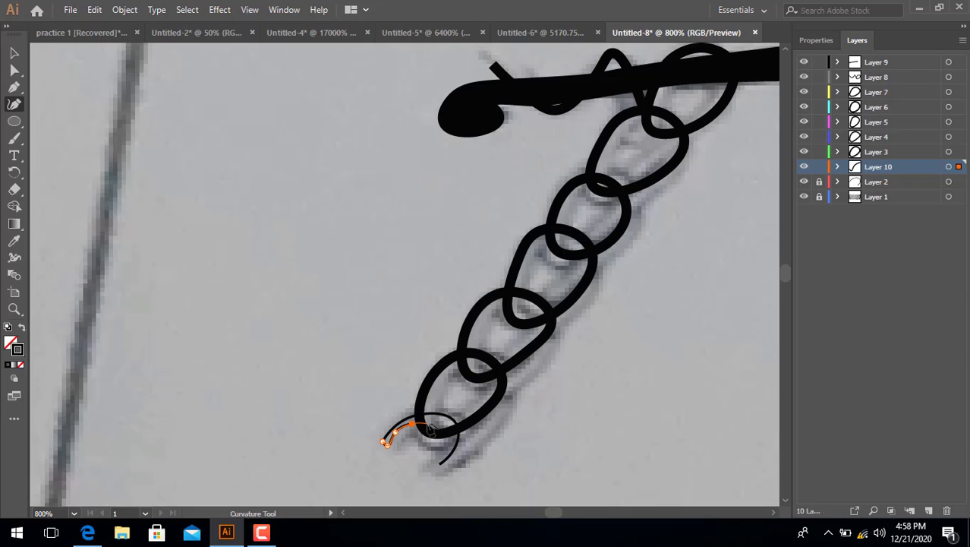
{"action": "left_click", "coordinate": [429, 422]}
{"action": "left_click", "coordinate": [441, 422]}
{"action": "left_click", "coordinate": [451, 439]}
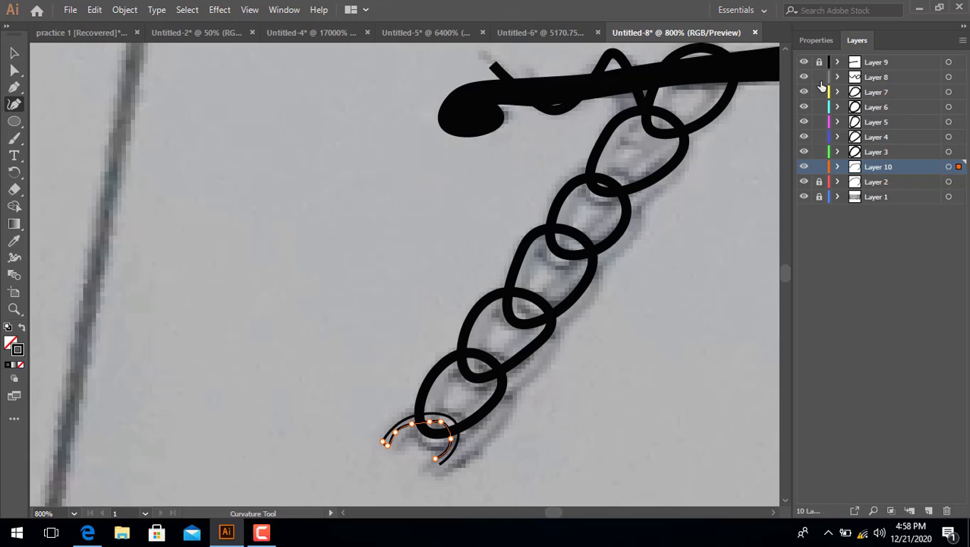
{"action": "left_click_drag", "start_coordinate": [819, 80], "coordinate": [820, 152]}
{"action": "key", "text": "Escape"}
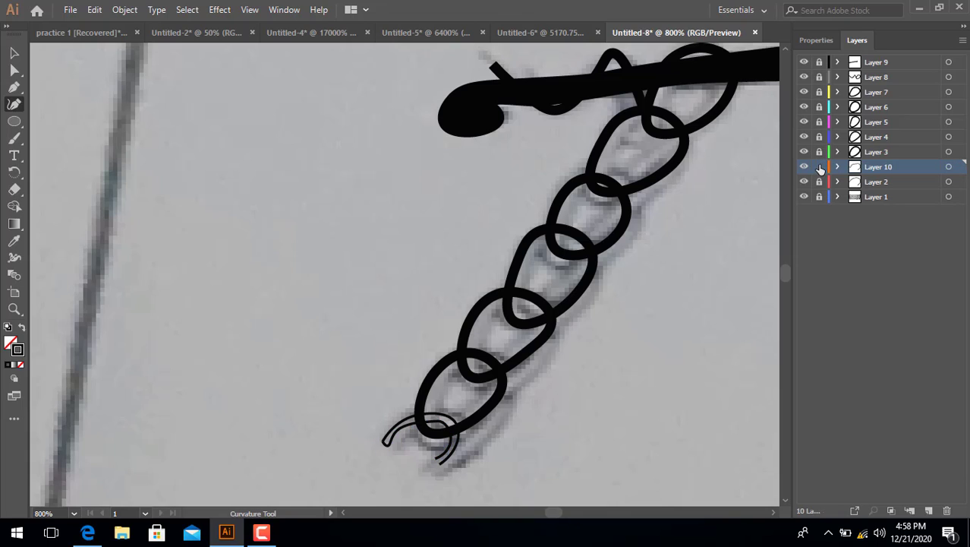
Reshape the inner curve by moving two of its upper anchors closer to the outer arc, and delete its starting anchor.
{"action": "scroll", "coordinate": [463, 399], "scroll_direction": "down", "scroll_amount": 1}
{"action": "scroll", "coordinate": [463, 398], "scroll_direction": "down", "scroll_amount": 1}
{"action": "scroll", "coordinate": [462, 397], "scroll_direction": "down", "scroll_amount": 2}
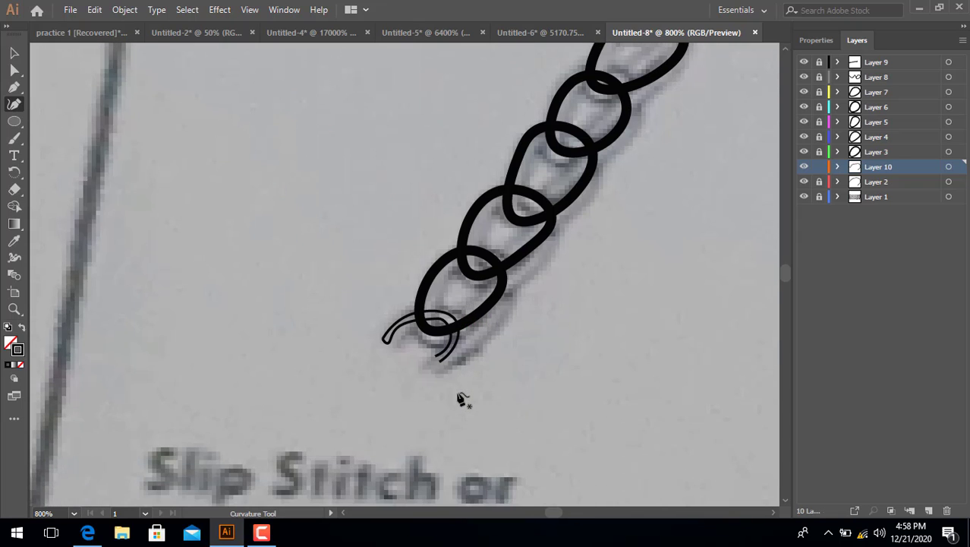
{"action": "scroll", "coordinate": [461, 400], "scroll_direction": "up", "scroll_amount": 2}
{"action": "scroll", "coordinate": [460, 400], "scroll_direction": "up", "scroll_amount": 3}
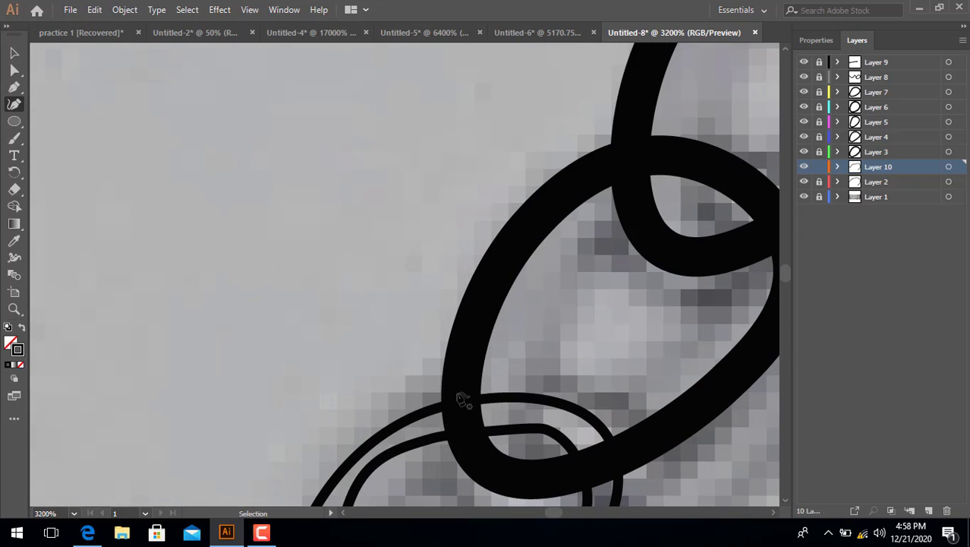
{"action": "scroll", "coordinate": [463, 398], "scroll_direction": "down", "scroll_amount": 3}
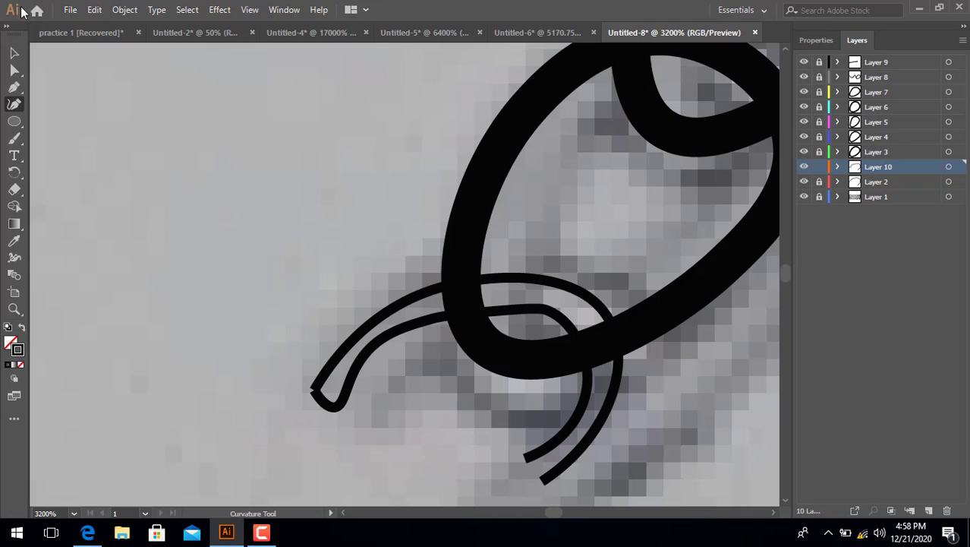
{"action": "left_click", "coordinate": [13, 53]}
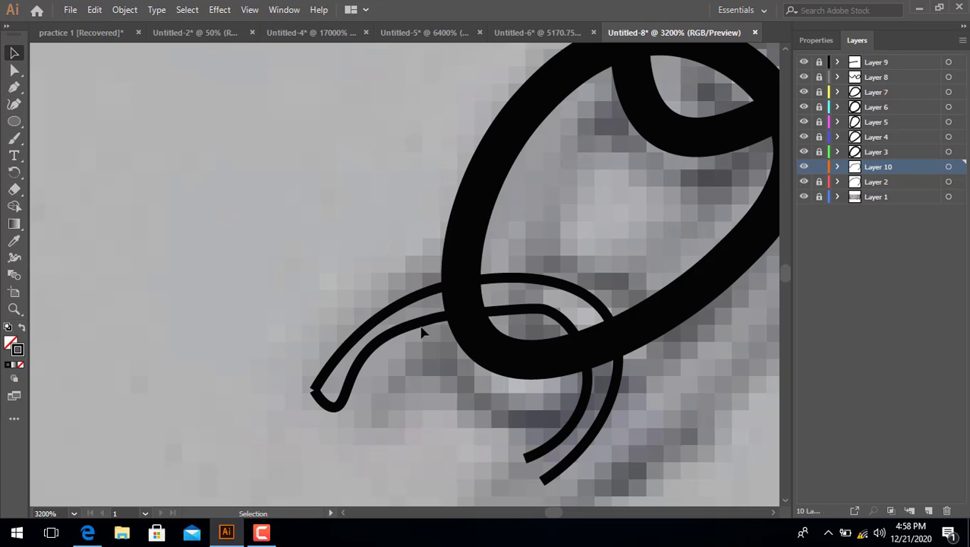
{"action": "left_click", "coordinate": [431, 325]}
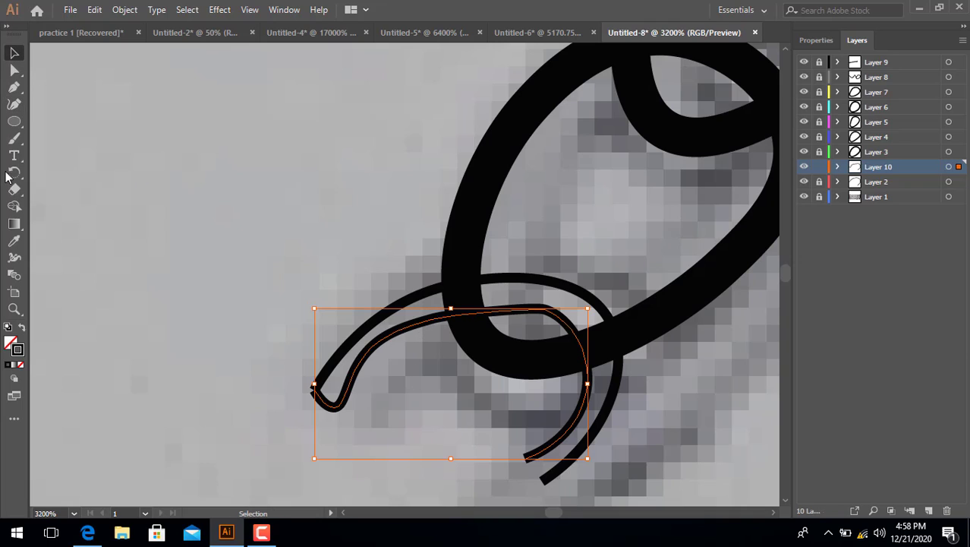
{"action": "left_click", "coordinate": [13, 104]}
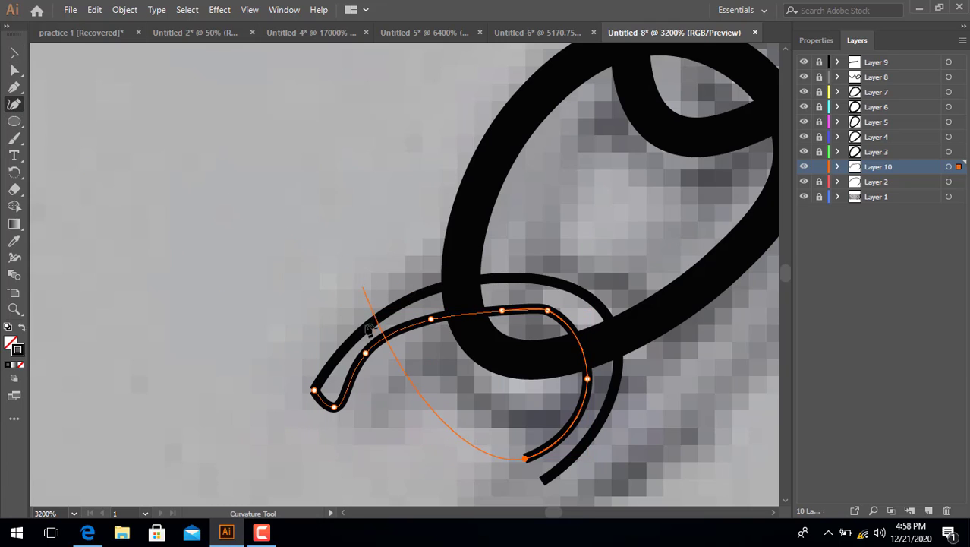
{"action": "key", "text": "Escape"}
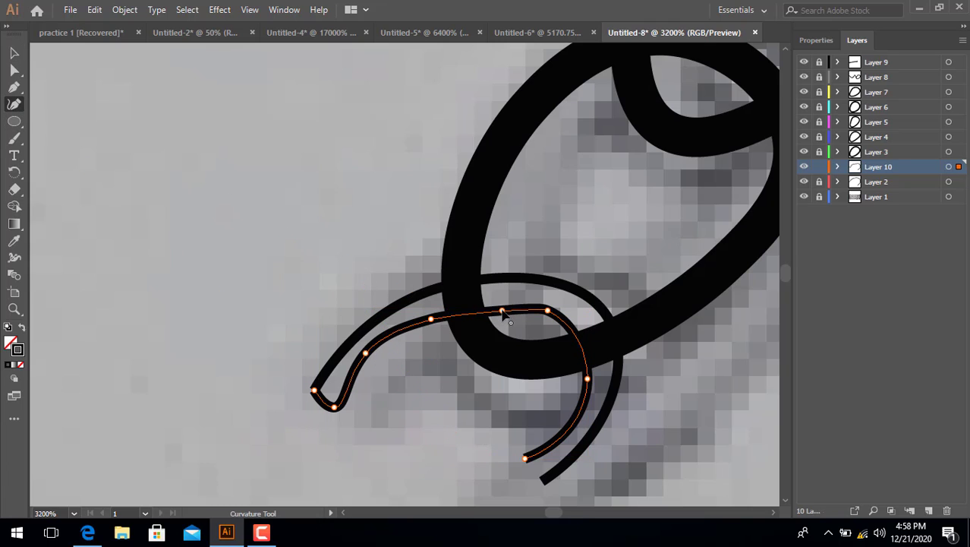
{"action": "left_click_drag", "start_coordinate": [504, 312], "coordinate": [499, 303]}
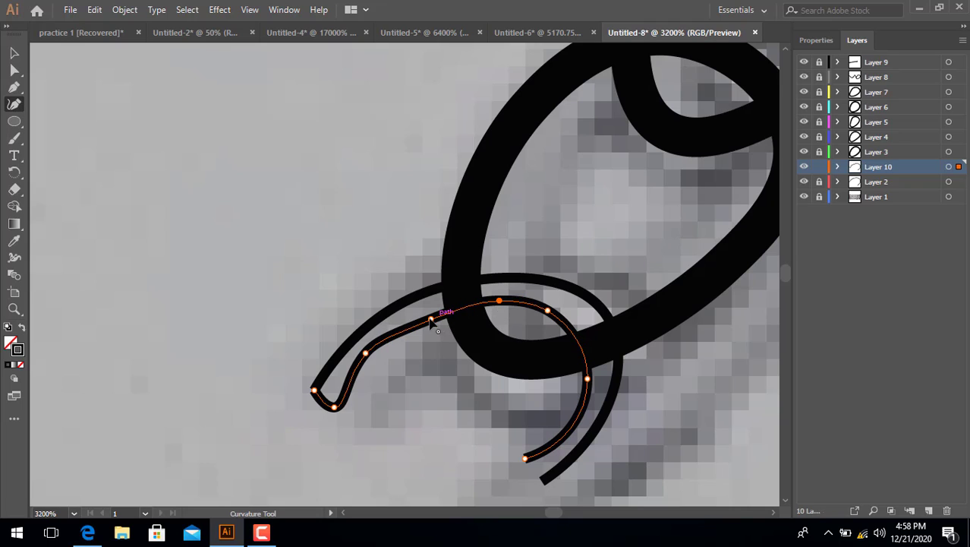
{"action": "left_click_drag", "start_coordinate": [436, 318], "coordinate": [441, 307]}
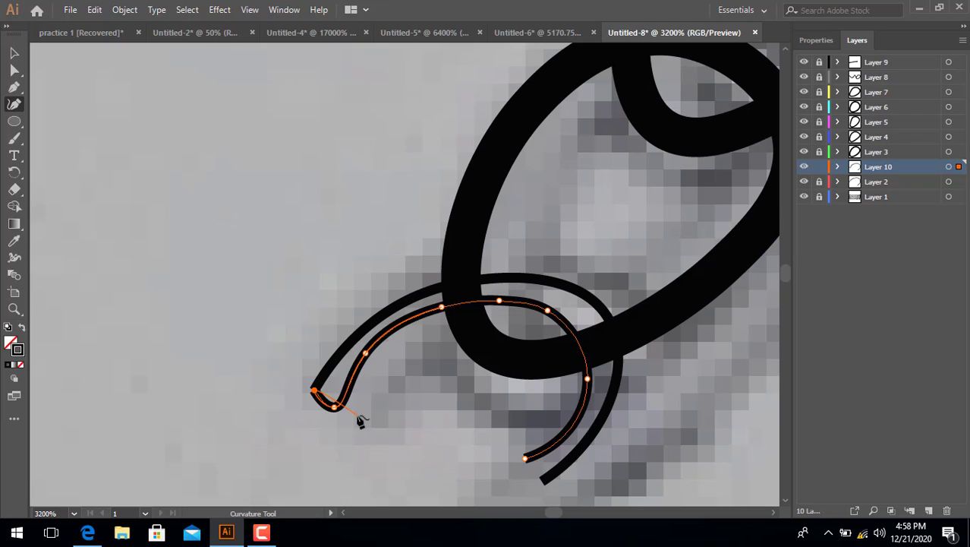
{"action": "key", "text": "Delete"}
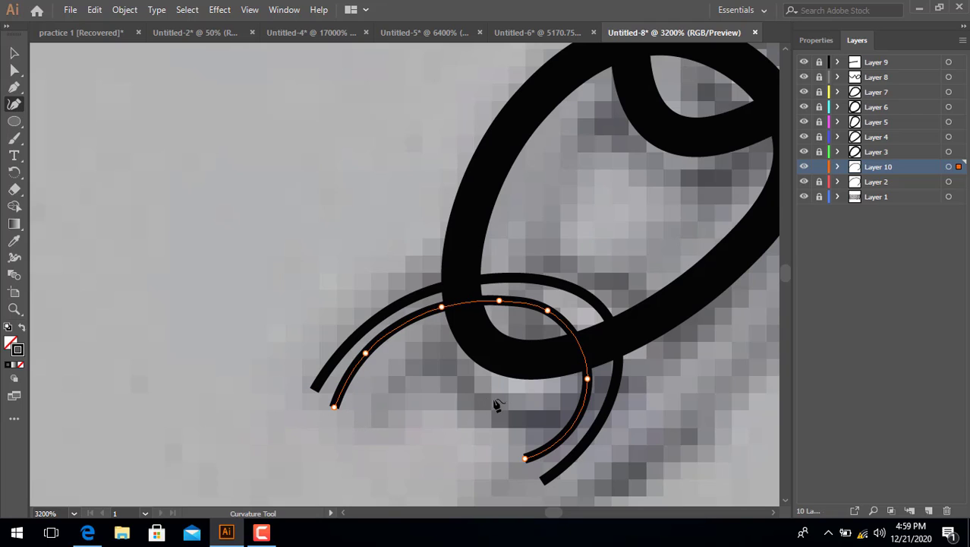
Unlock Layer 3, lock Layer 10 and make Layer 3 the active layer.
{"action": "scroll", "coordinate": [507, 404], "scroll_direction": "up", "scroll_amount": 2}
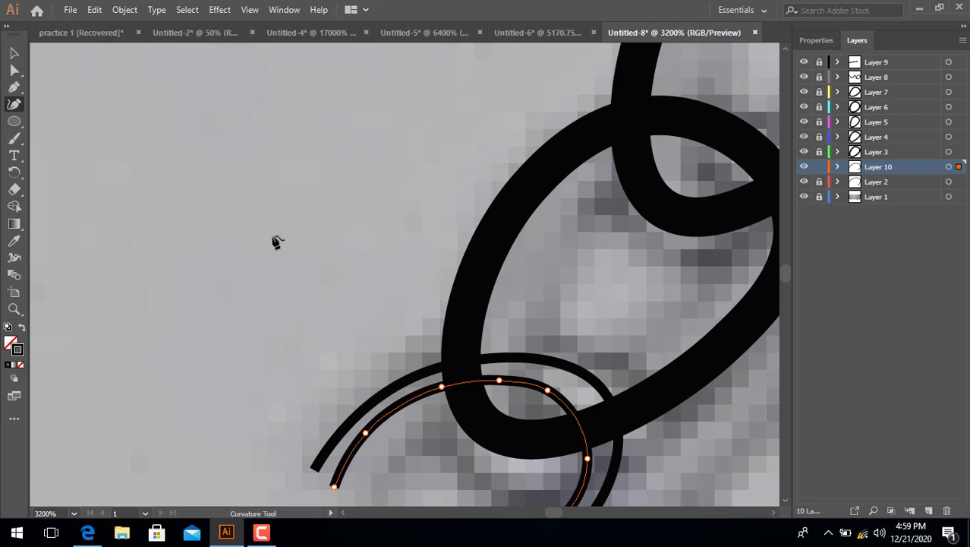
{"action": "left_click", "coordinate": [819, 152]}
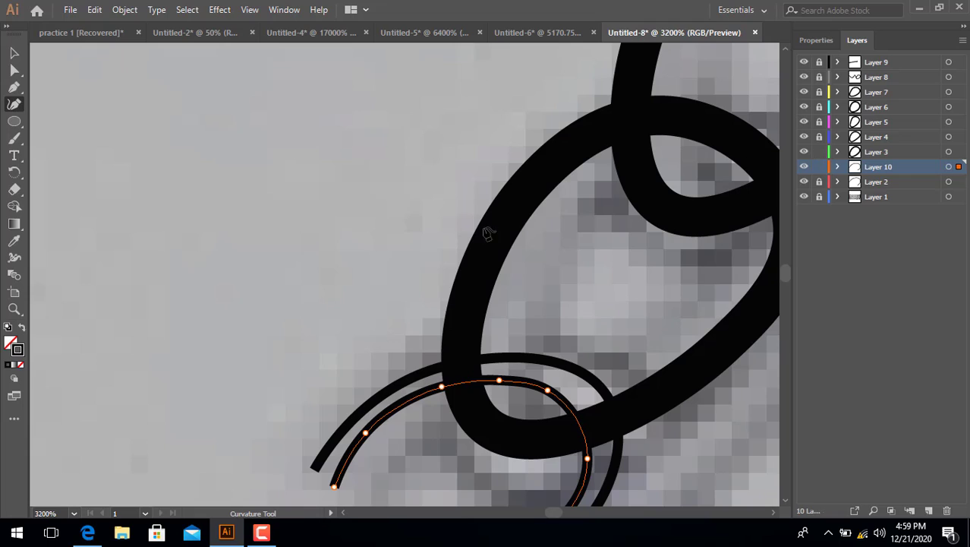
{"action": "left_click", "coordinate": [819, 166]}
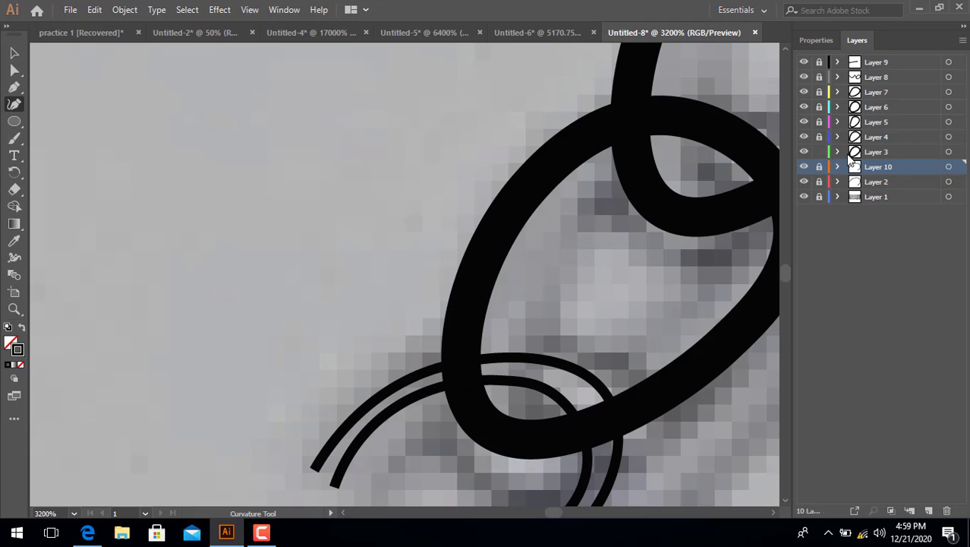
{"action": "left_click", "coordinate": [853, 154]}
Select the lowest closed chain loop and set its stroke weight to 0.5 pt.
{"action": "left_click", "coordinate": [16, 54]}
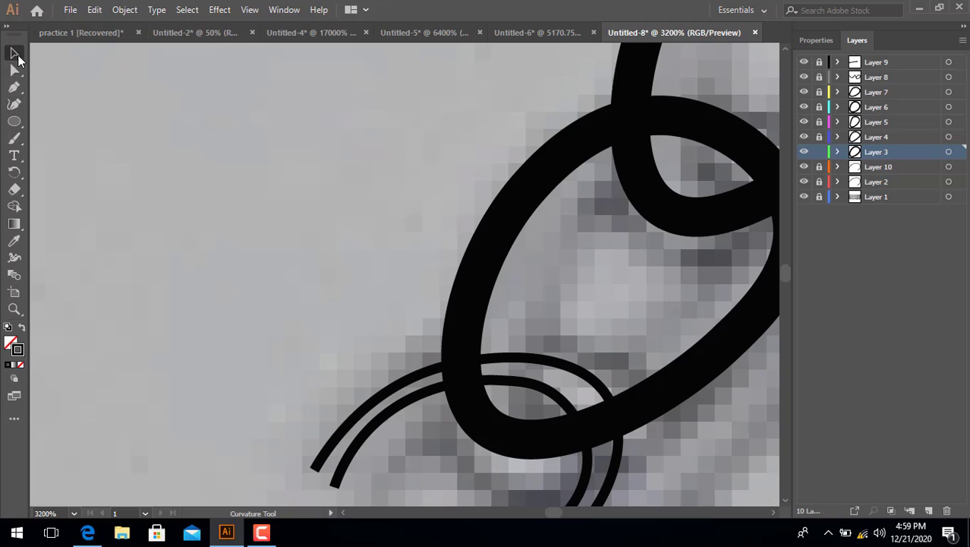
{"action": "left_click", "coordinate": [502, 243]}
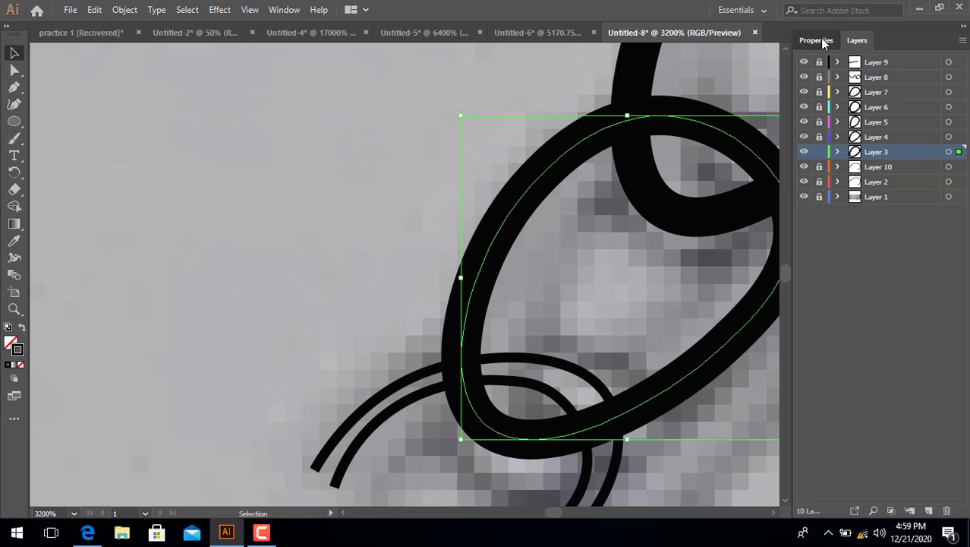
{"action": "left_click", "coordinate": [820, 40]}
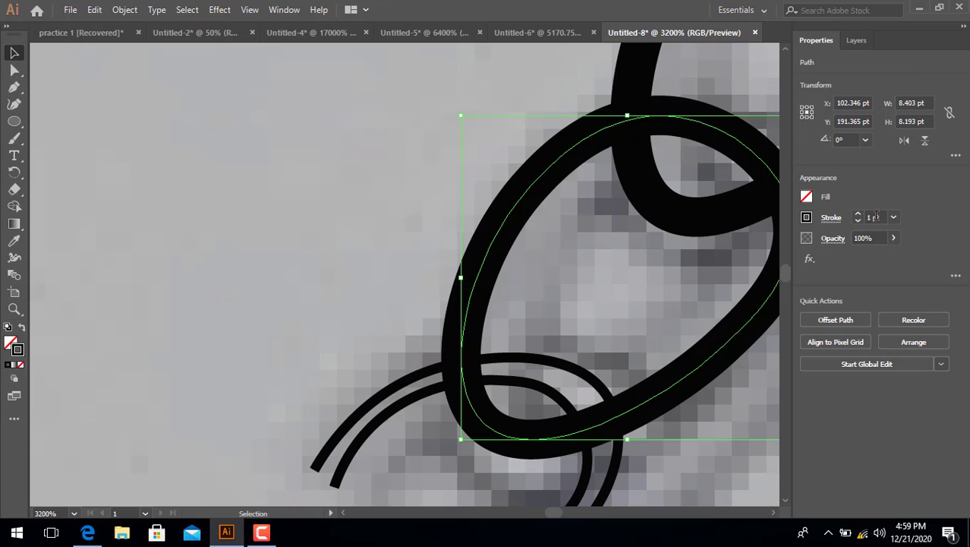
{"action": "left_click", "coordinate": [873, 217]}
{"action": "type", "text": ".75"}
{"action": "key", "text": "Return"}
{"action": "type", "text": ".5"}
{"action": "key", "text": "Return"}
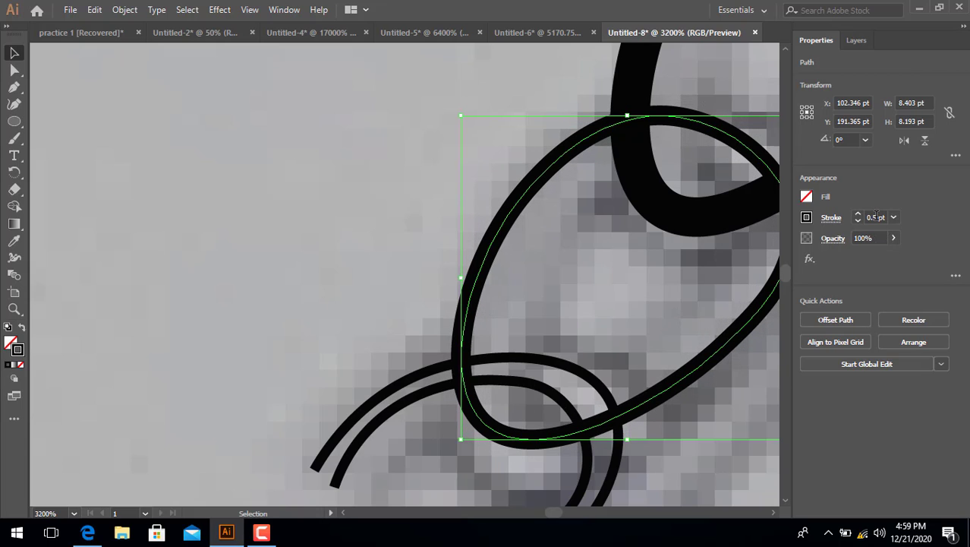
Set the lowest closed chain loop's stroke weight to 0.25 pt.
{"action": "type", "text": ".25"}
{"action": "key", "text": "Return"}
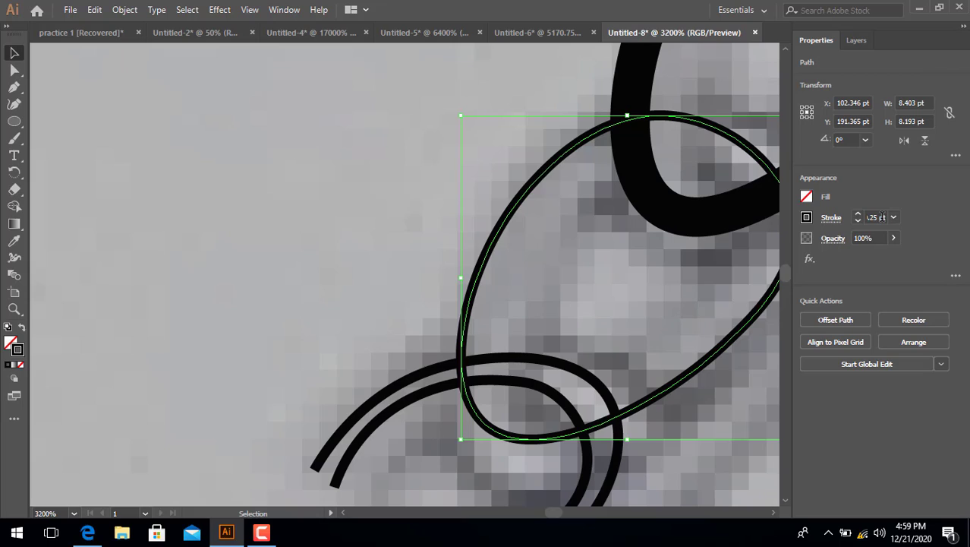
{"action": "type", "text": "0"}
{"action": "key", "text": "Return"}
{"action": "key", "text": "ctrl+z"}
Add a new layer directly above Layer 3 and lock Layer 3.
{"action": "left_click", "coordinate": [857, 40]}
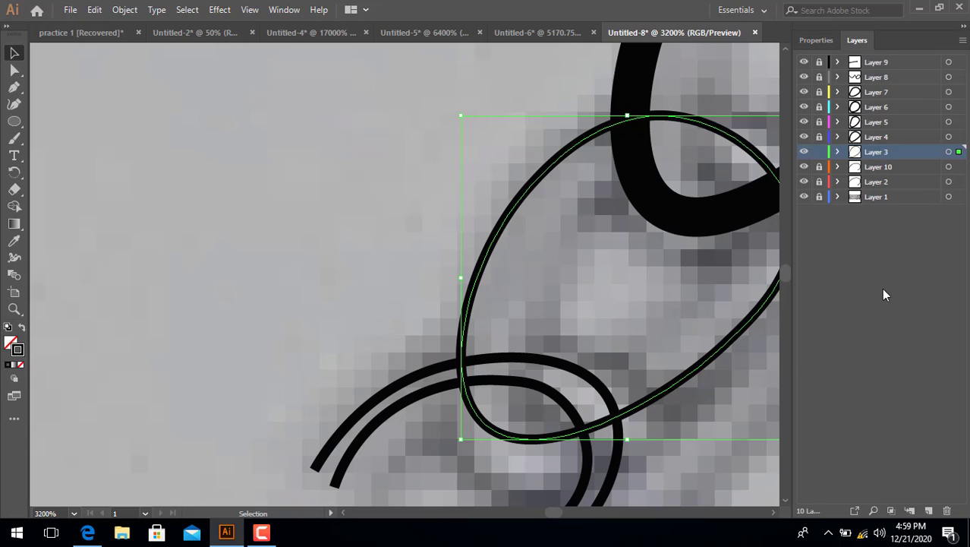
{"action": "left_click", "coordinate": [928, 510]}
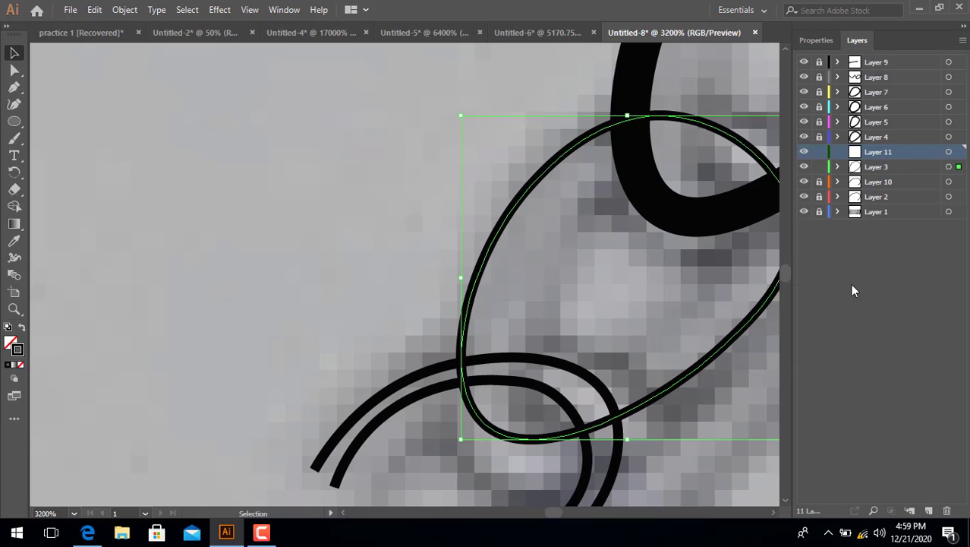
{"action": "left_click", "coordinate": [819, 170]}
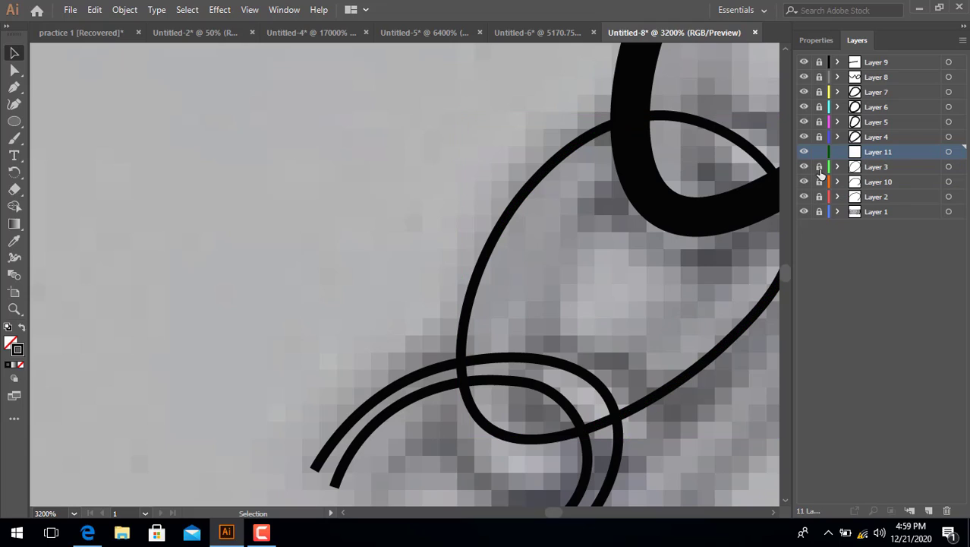
Trace a closed curve just inside the lowest chain loop with the Curvature tool, and shift its lower-left anchor slightly inward.
{"action": "left_click", "coordinate": [15, 105]}
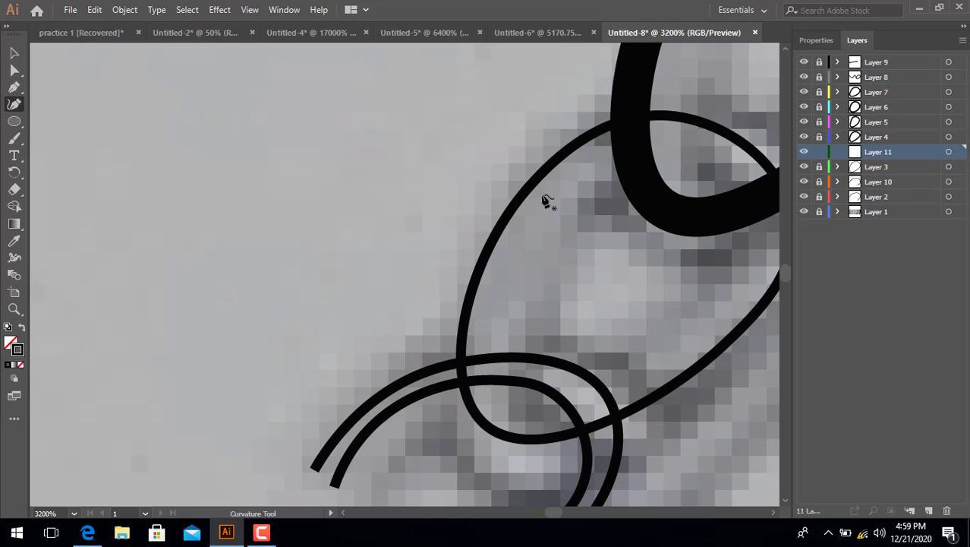
{"action": "left_click", "coordinate": [502, 411]}
{"action": "left_click", "coordinate": [484, 364]}
{"action": "left_click", "coordinate": [480, 341]}
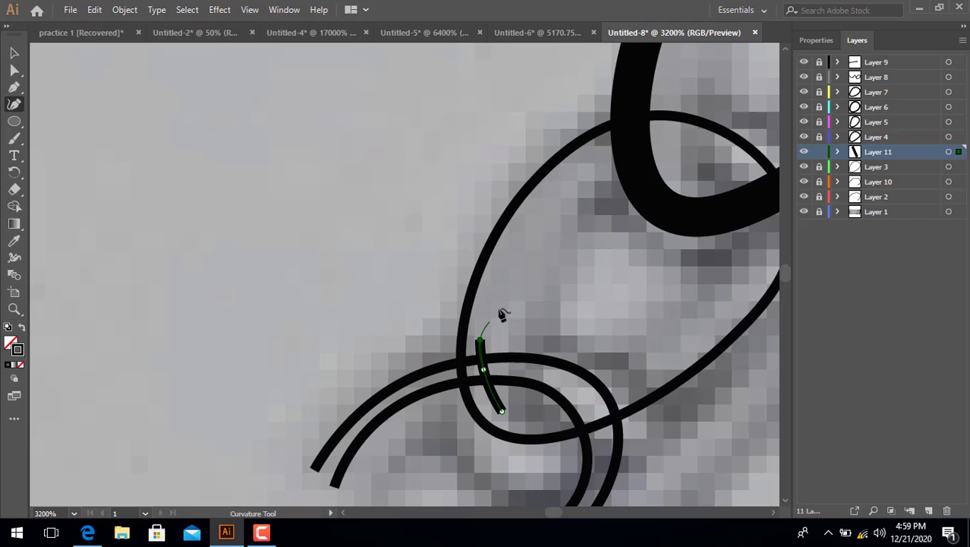
{"action": "left_click", "coordinate": [502, 270]}
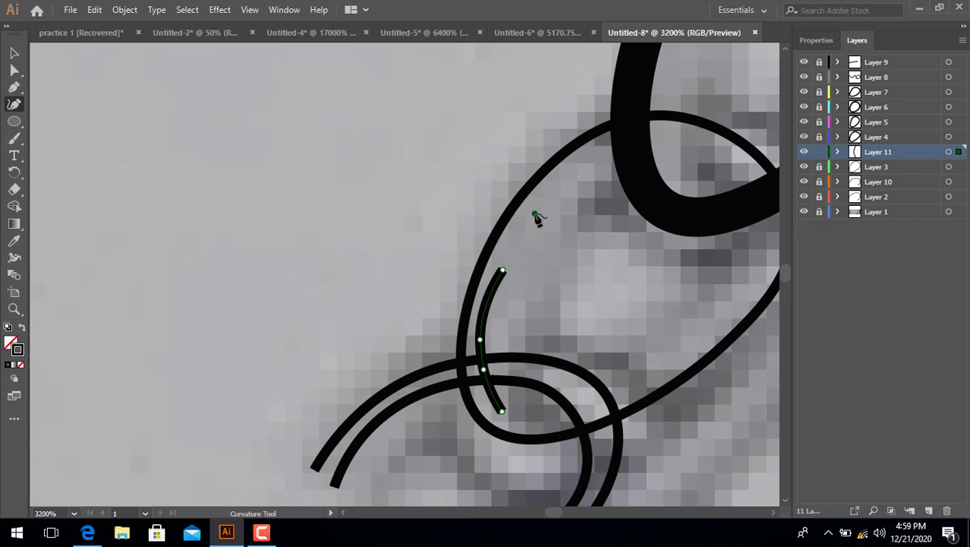
{"action": "left_click", "coordinate": [535, 216]}
{"action": "left_click", "coordinate": [588, 162]}
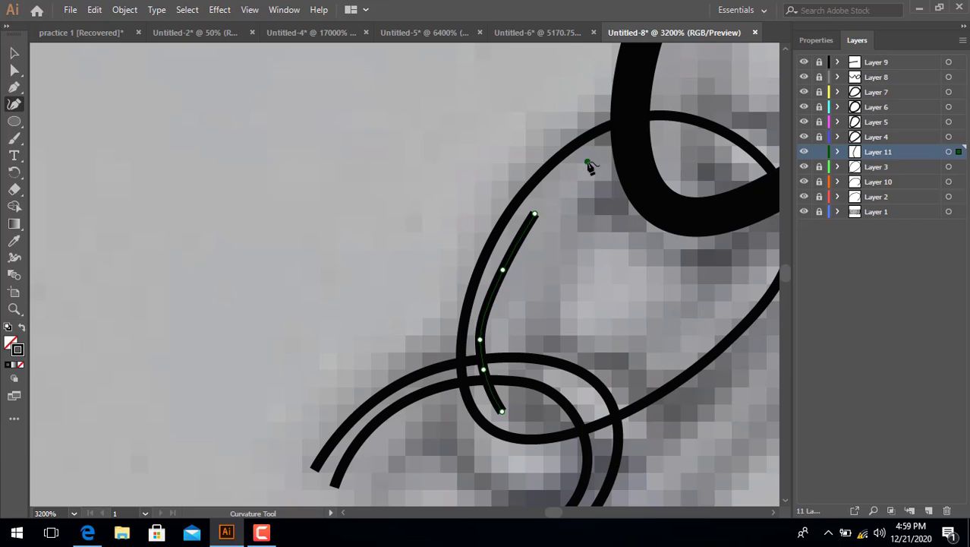
{"action": "left_click", "coordinate": [650, 137]}
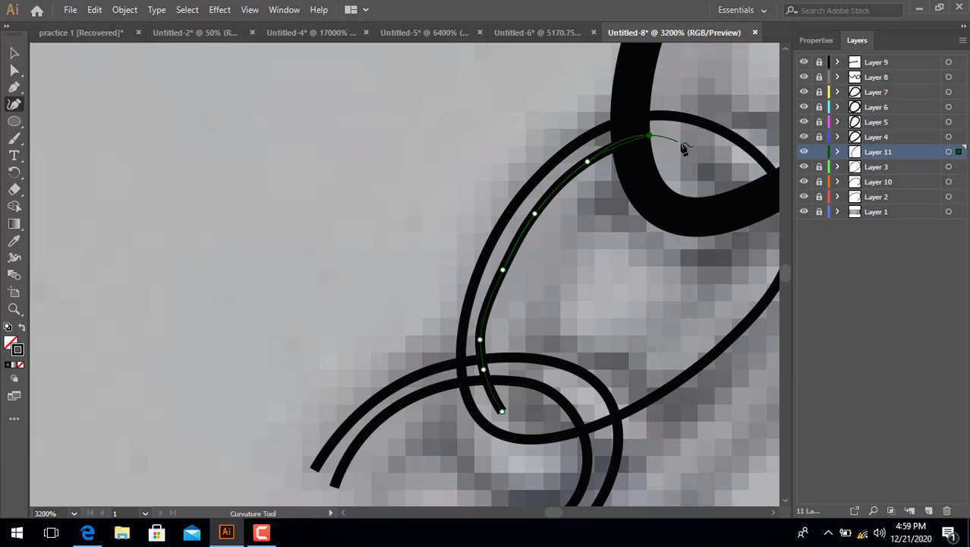
{"action": "left_click", "coordinate": [691, 142]}
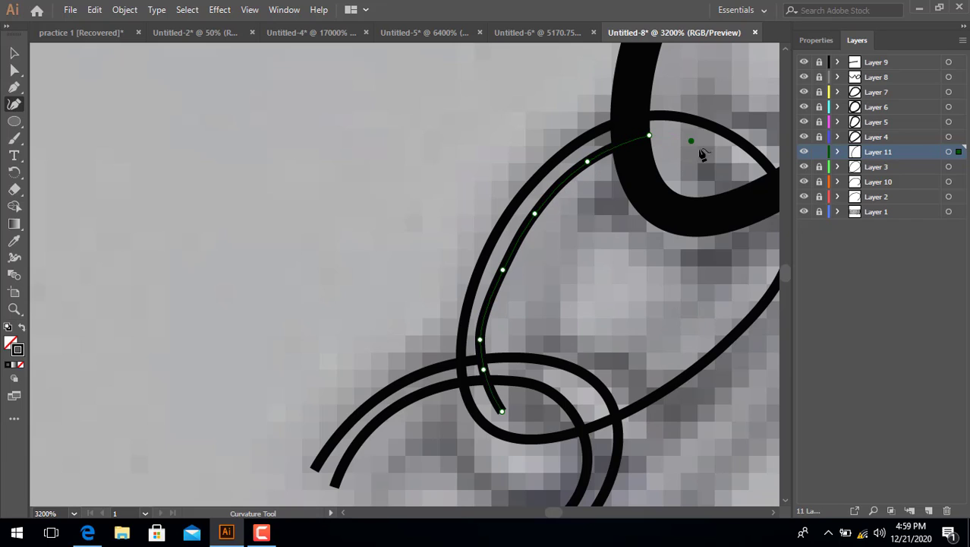
{"action": "left_click", "coordinate": [744, 173]}
{"action": "left_click", "coordinate": [769, 220]}
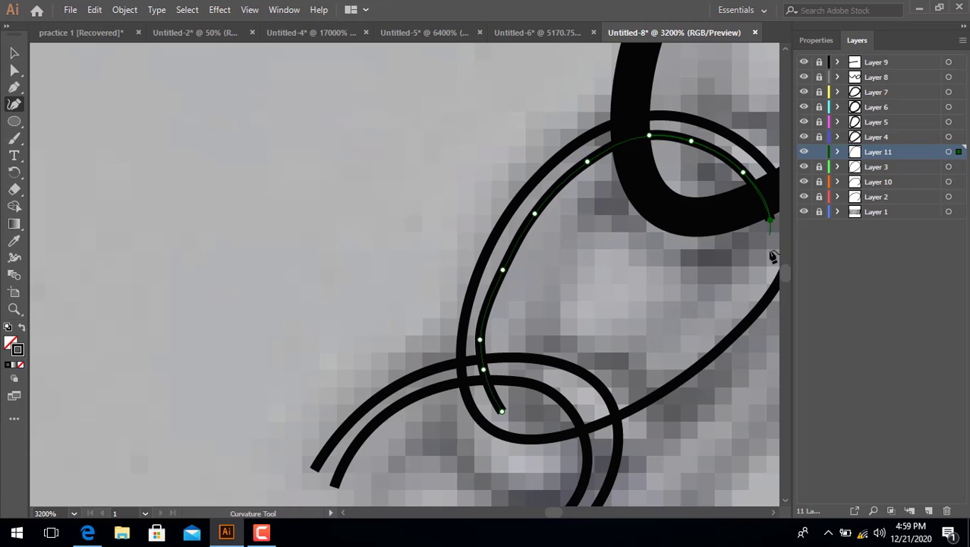
{"action": "left_click", "coordinate": [767, 258]}
{"action": "left_click", "coordinate": [730, 311]}
{"action": "left_click", "coordinate": [687, 345]}
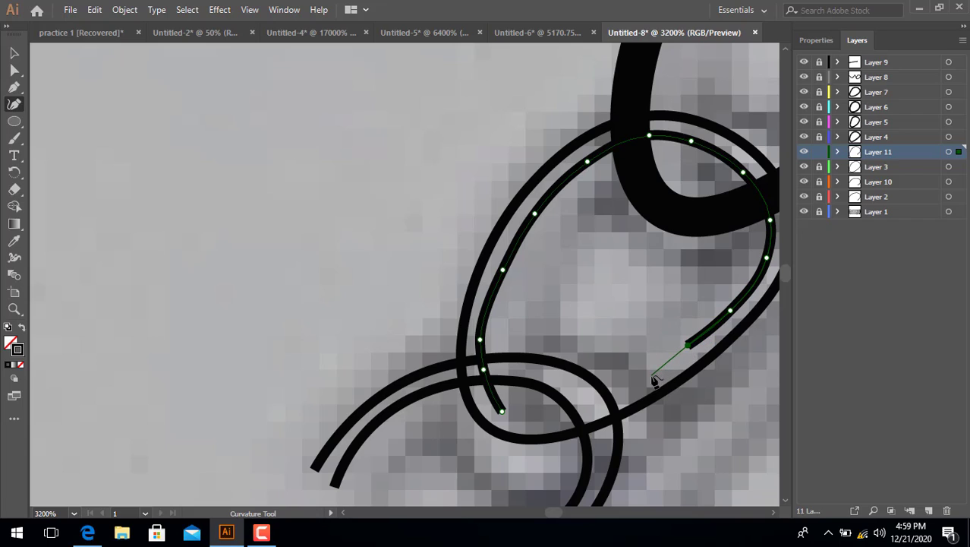
{"action": "left_click", "coordinate": [650, 376]}
{"action": "left_click", "coordinate": [600, 401]}
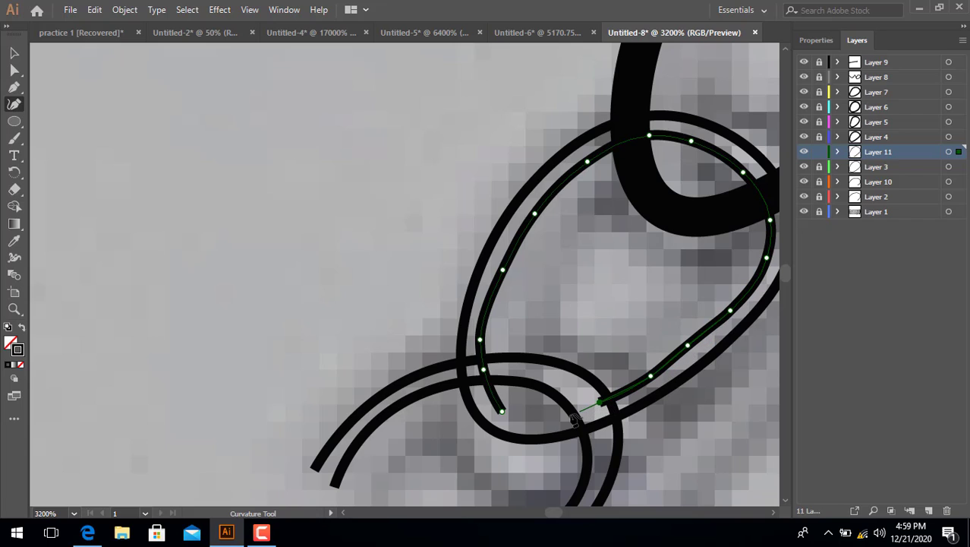
{"action": "left_click", "coordinate": [549, 418]}
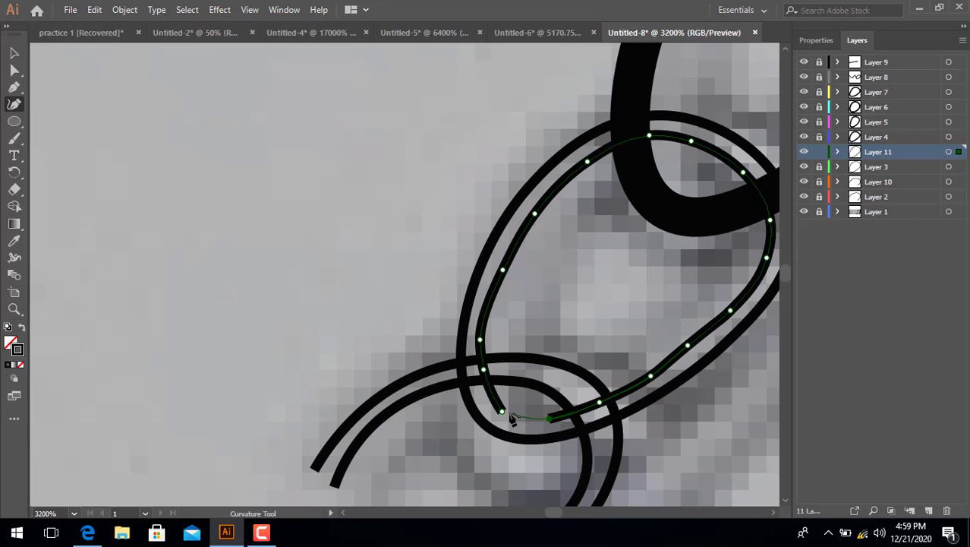
{"action": "left_click", "coordinate": [504, 413]}
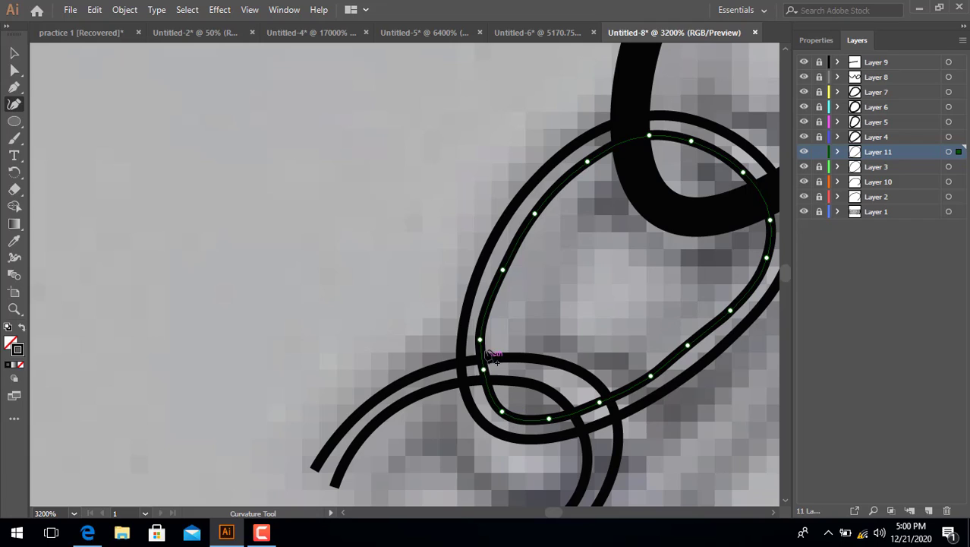
{"action": "left_click_drag", "start_coordinate": [481, 340], "coordinate": [485, 339]}
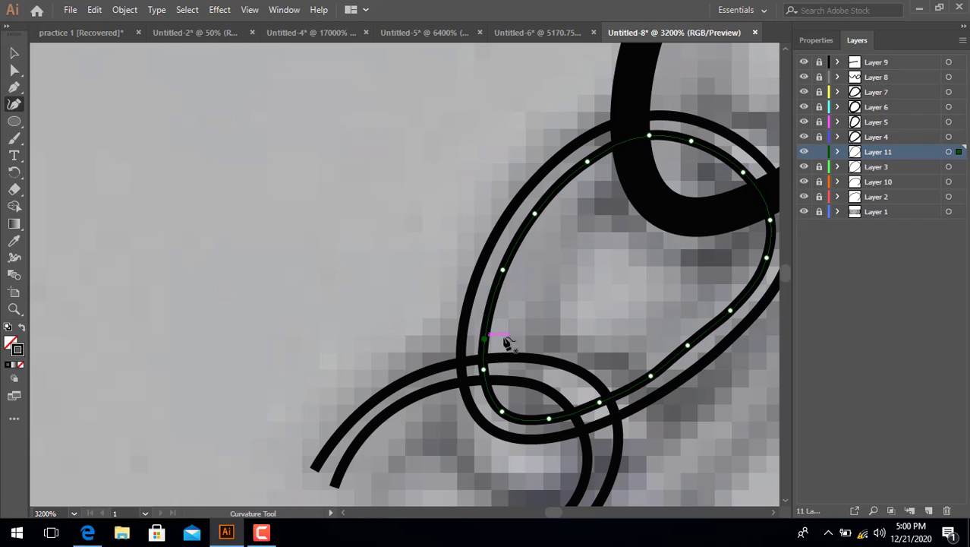
Lock Layer 11, unlock Layer 4 and make Layer 4 the active layer.
{"action": "left_click", "coordinate": [819, 152]}
{"action": "left_click", "coordinate": [819, 136]}
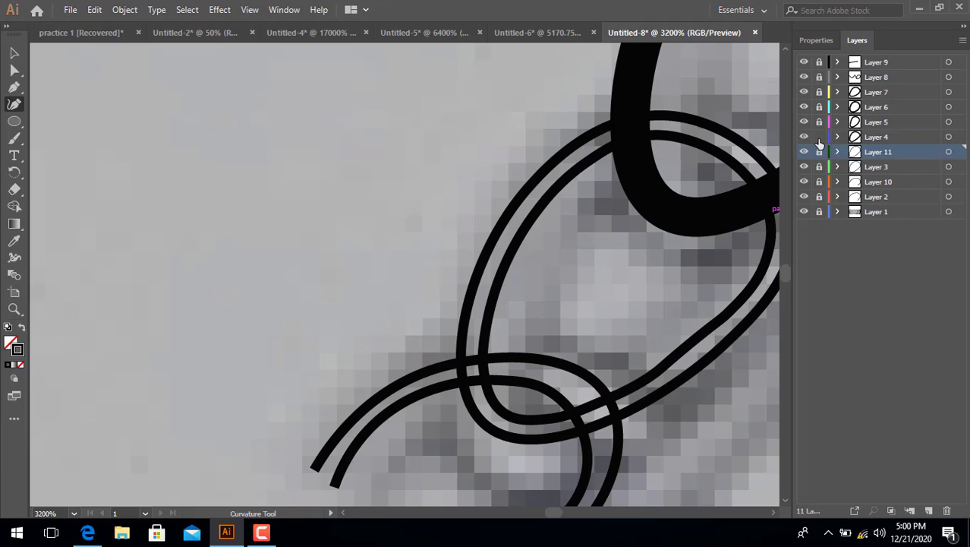
{"action": "left_click", "coordinate": [866, 137]}
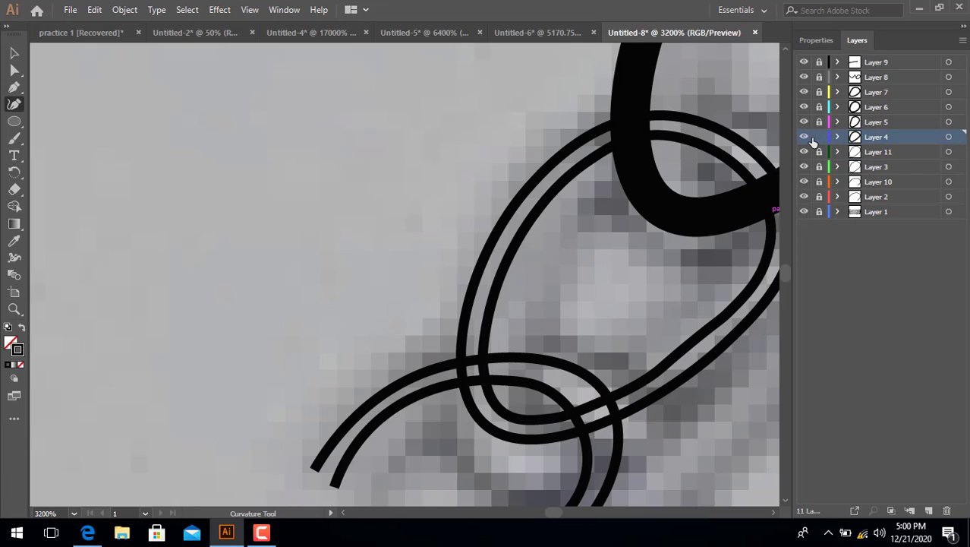
Select the closed chain loop on Layer 4 and set its stroke weight to 0.25 pt.
{"action": "left_click", "coordinate": [738, 211]}
{"action": "key", "text": "v"}
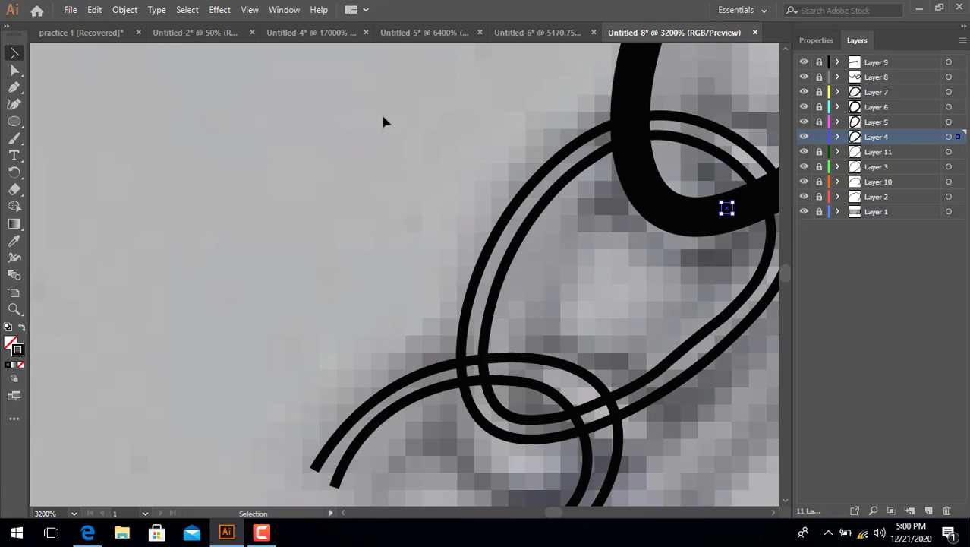
{"action": "left_click", "coordinate": [552, 120]}
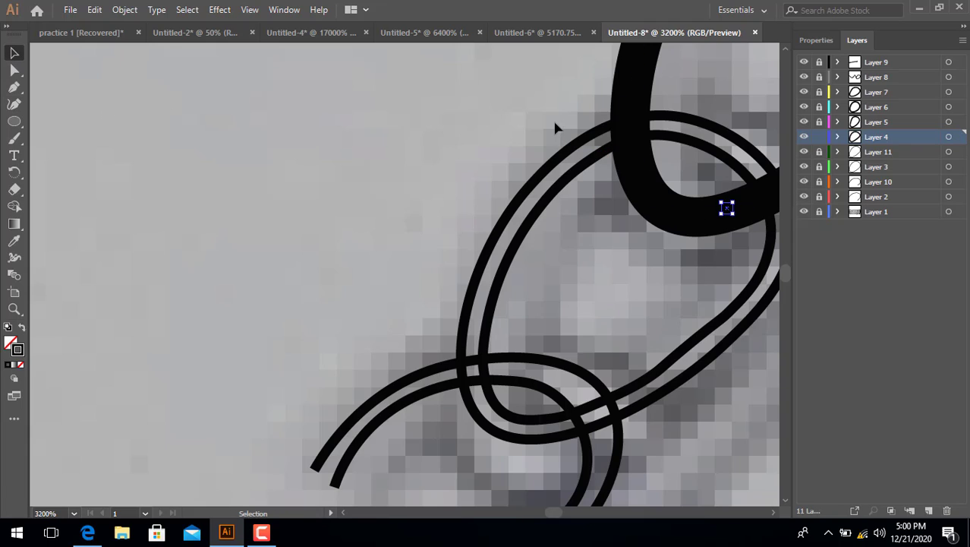
{"action": "left_click", "coordinate": [645, 129]}
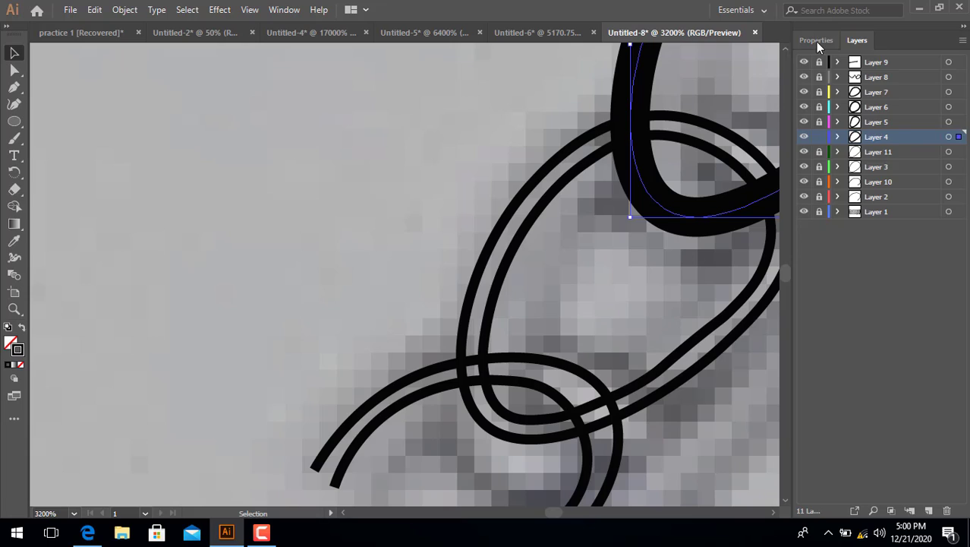
{"action": "left_click", "coordinate": [816, 42]}
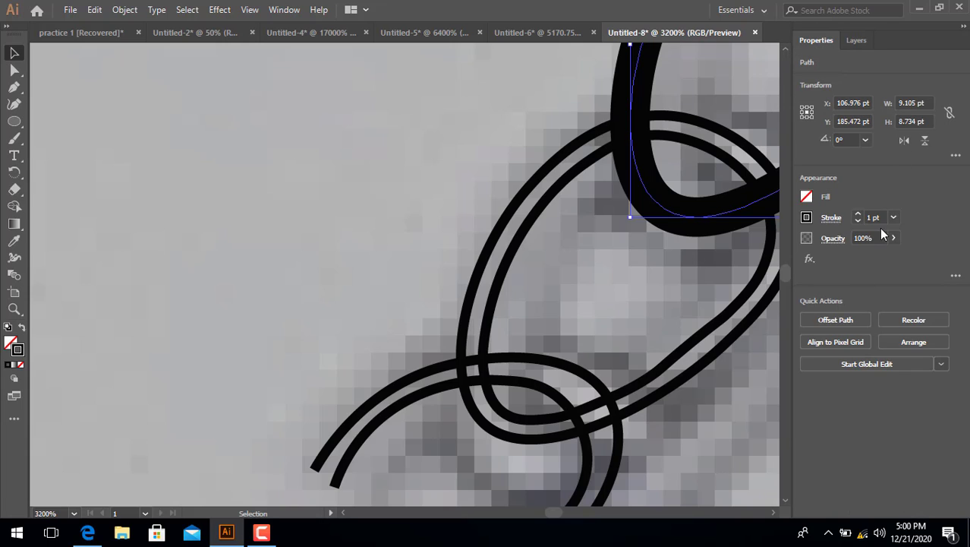
{"action": "scroll", "coordinate": [879, 219], "scroll_direction": "down", "scroll_amount": 1}
{"action": "scroll", "coordinate": [881, 218], "scroll_direction": "down", "scroll_amount": 1}
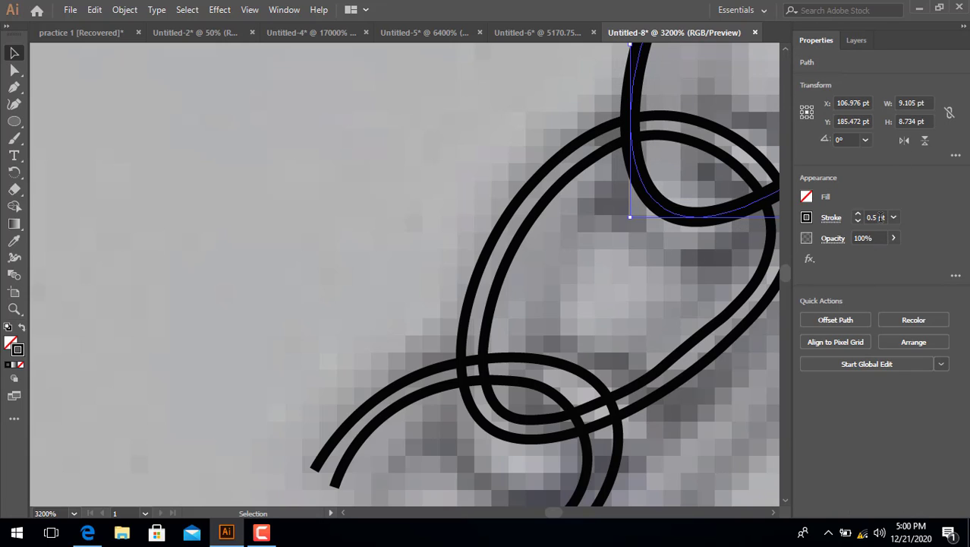
{"action": "scroll", "coordinate": [880, 217], "scroll_direction": "down", "scroll_amount": 1}
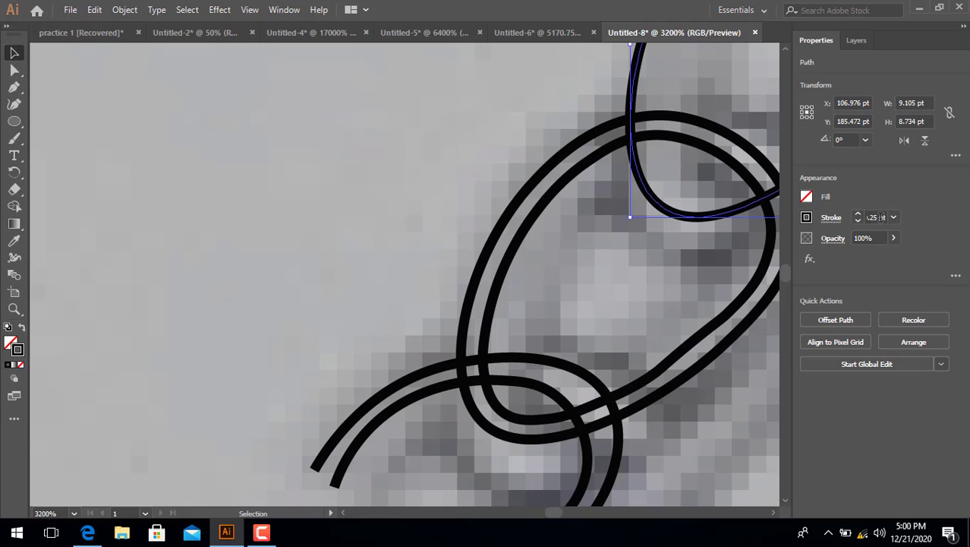
Add a new layer directly above Layer 4, lock Layer 4 and clear the selection.
{"action": "key", "text": "ctrl+minus"}
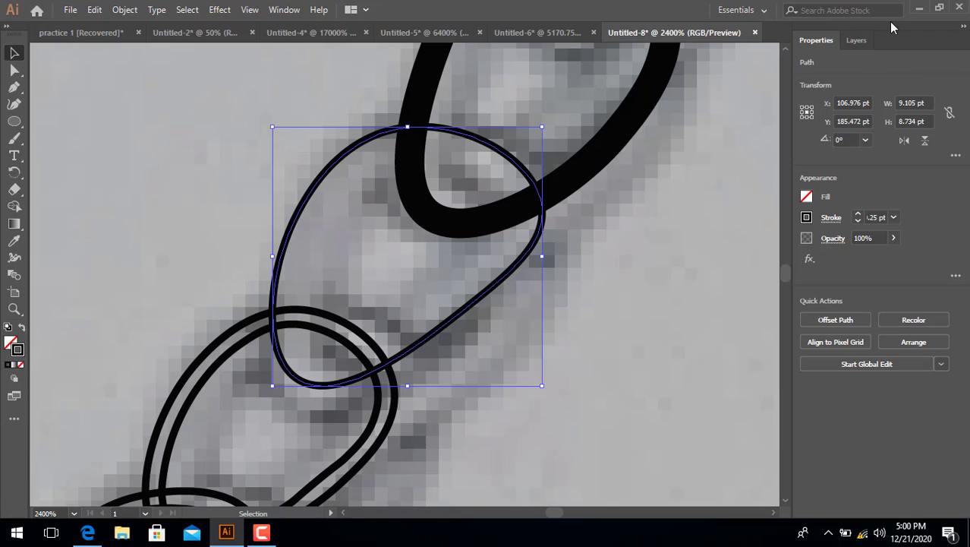
{"action": "left_click", "coordinate": [857, 40]}
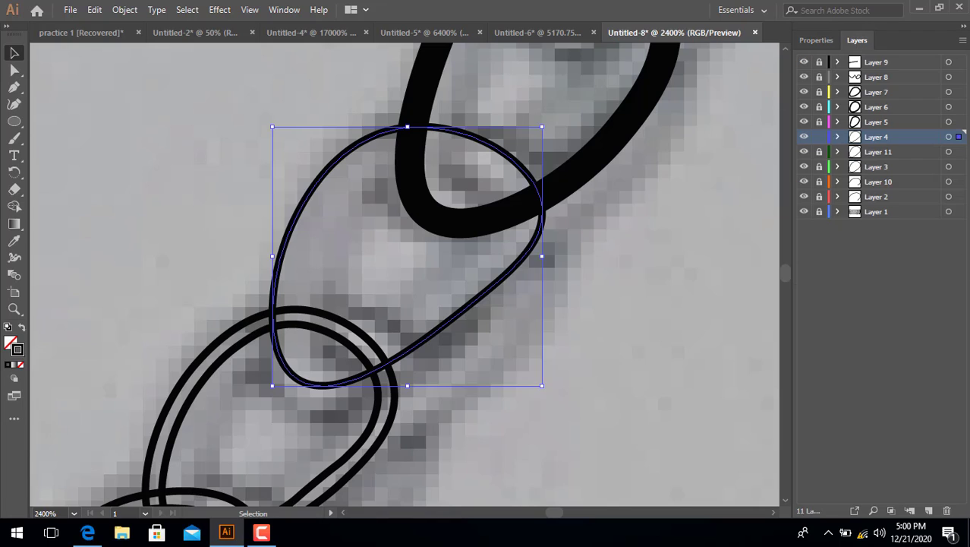
{"action": "left_click", "coordinate": [929, 511]}
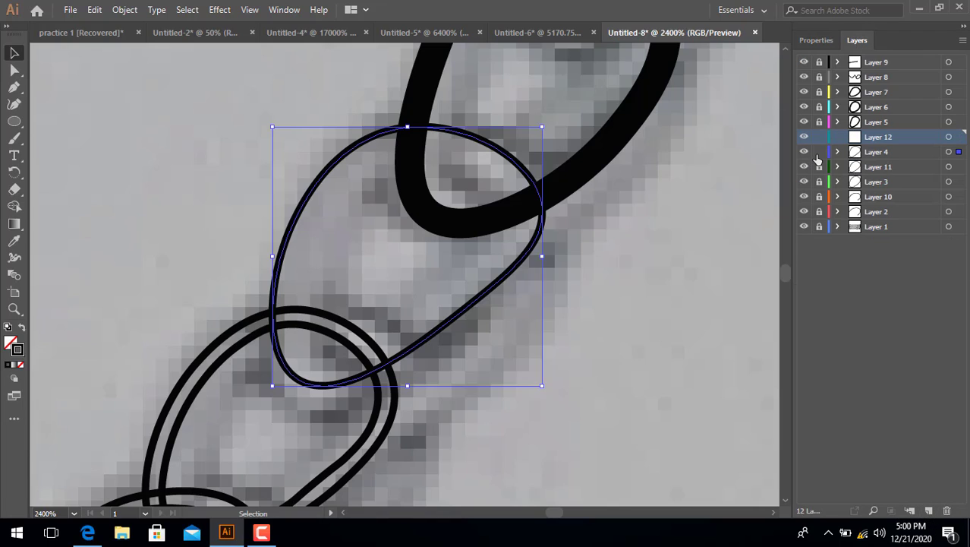
{"action": "left_click", "coordinate": [652, 459]}
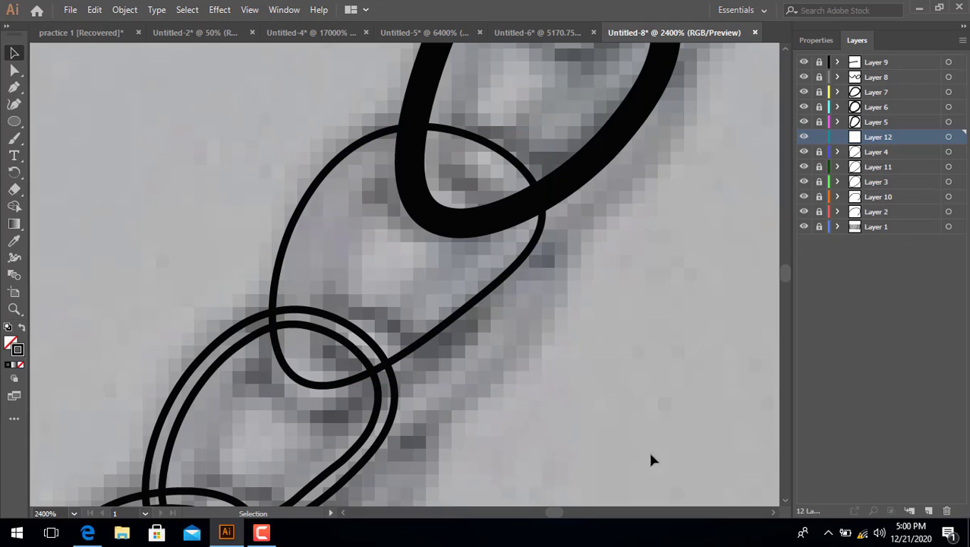
Trace a closed curve on Layer 12 just inside the thin single-outlined chain loop with the Curvature tool.
{"action": "left_click", "coordinate": [13, 104]}
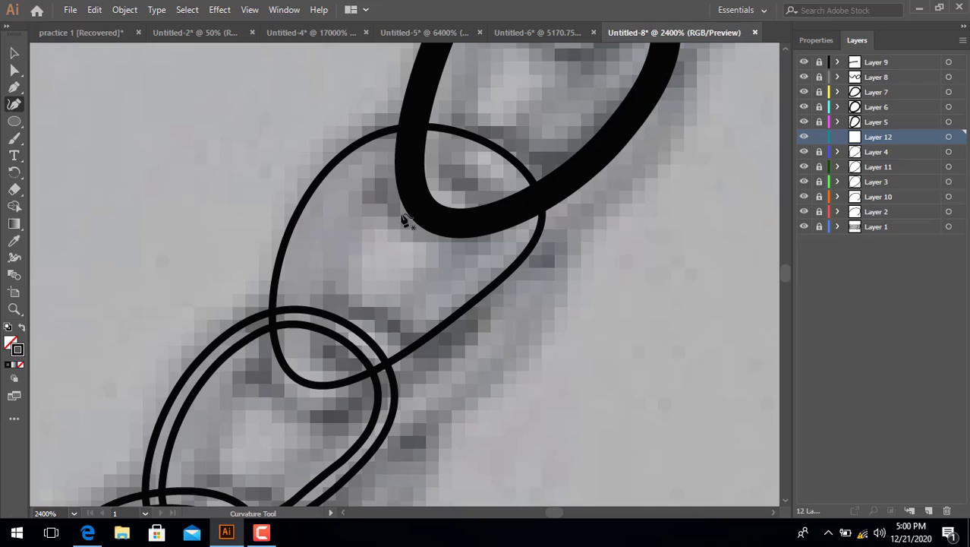
{"action": "left_click", "coordinate": [307, 361]}
{"action": "left_click", "coordinate": [290, 317]}
{"action": "left_click", "coordinate": [293, 271]}
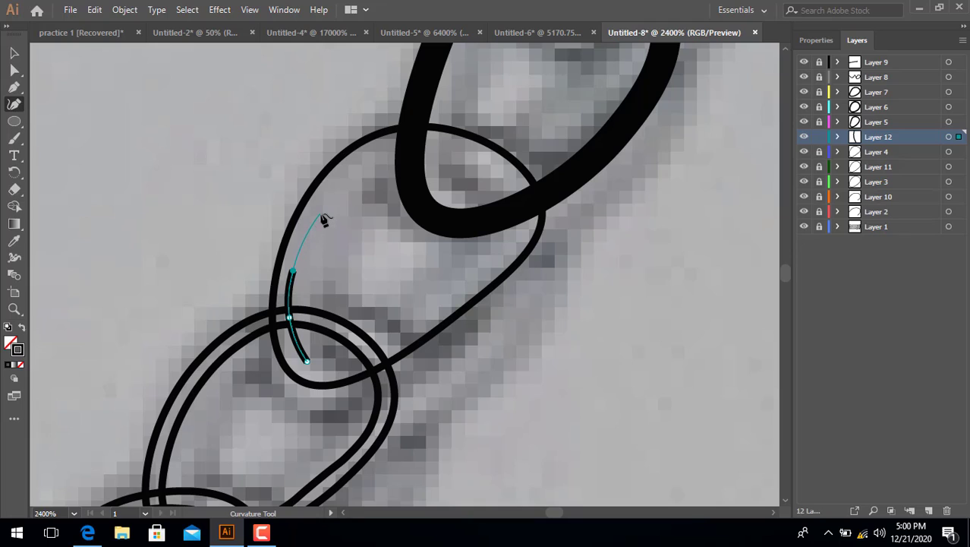
{"action": "left_click", "coordinate": [322, 214]}
{"action": "left_click", "coordinate": [363, 161]}
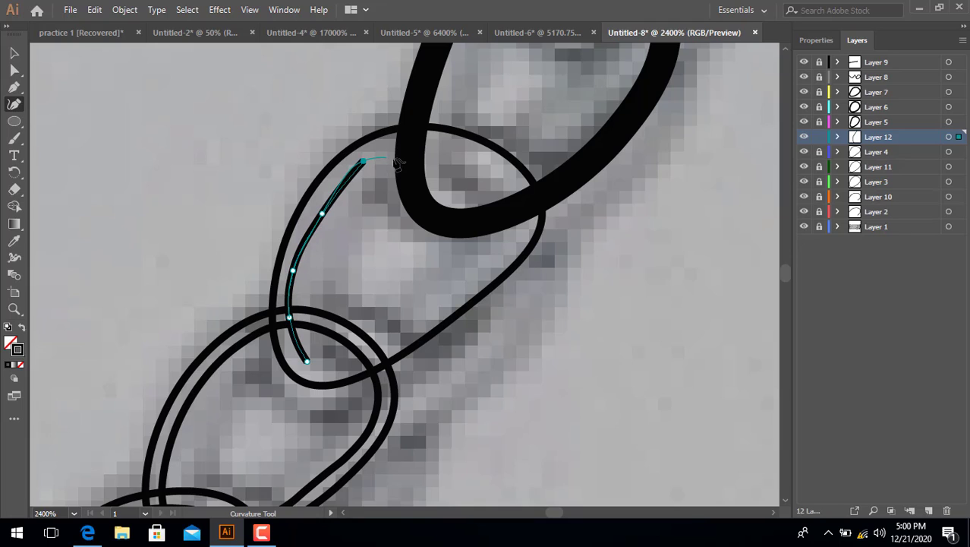
{"action": "left_click", "coordinate": [430, 151]}
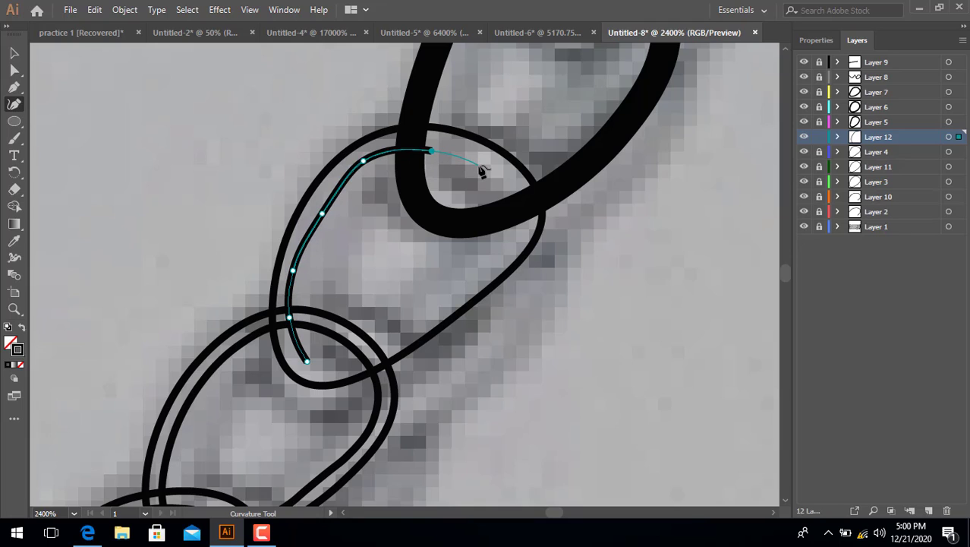
{"action": "left_click", "coordinate": [479, 165]}
{"action": "left_click", "coordinate": [517, 218]}
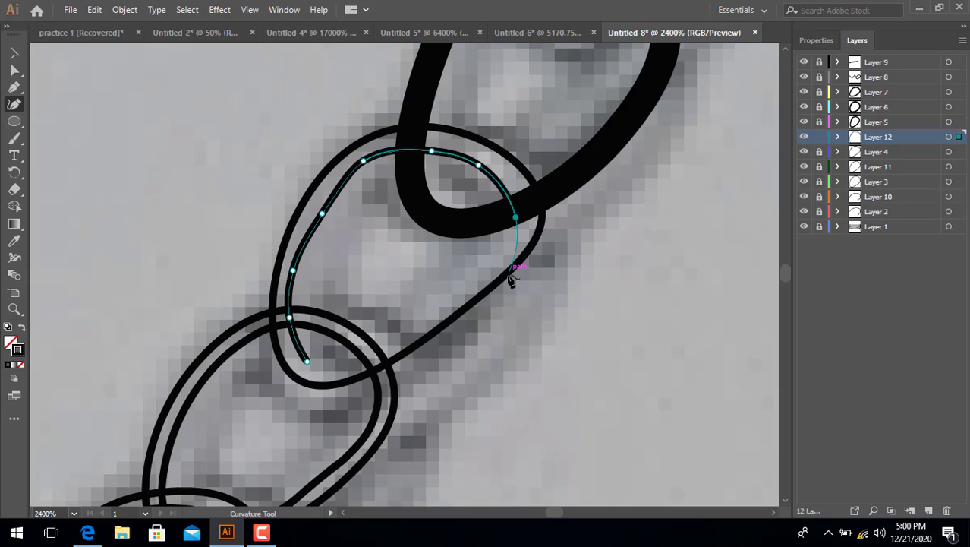
{"action": "left_click", "coordinate": [449, 287]}
{"action": "key", "text": "Escape"}
{"action": "left_click", "coordinate": [396, 325]}
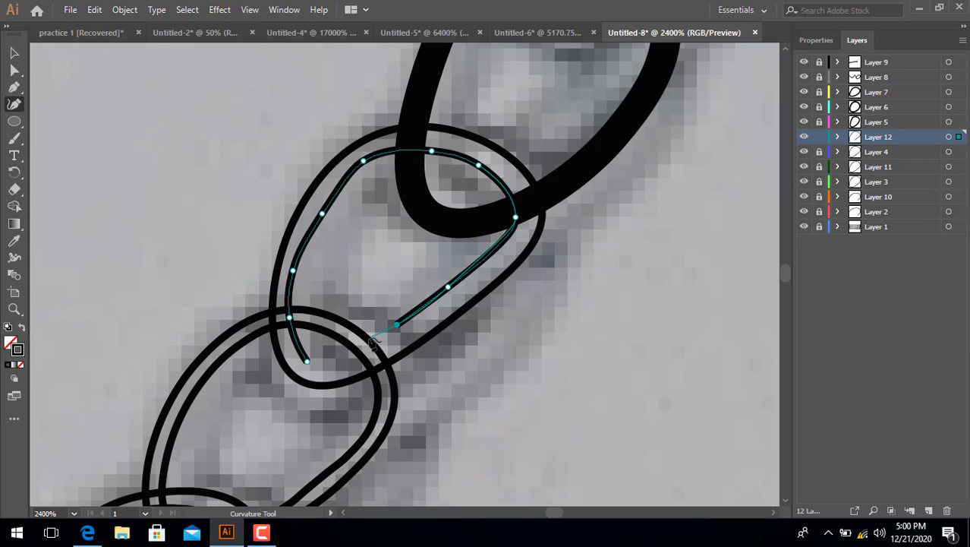
{"action": "left_click", "coordinate": [355, 357]}
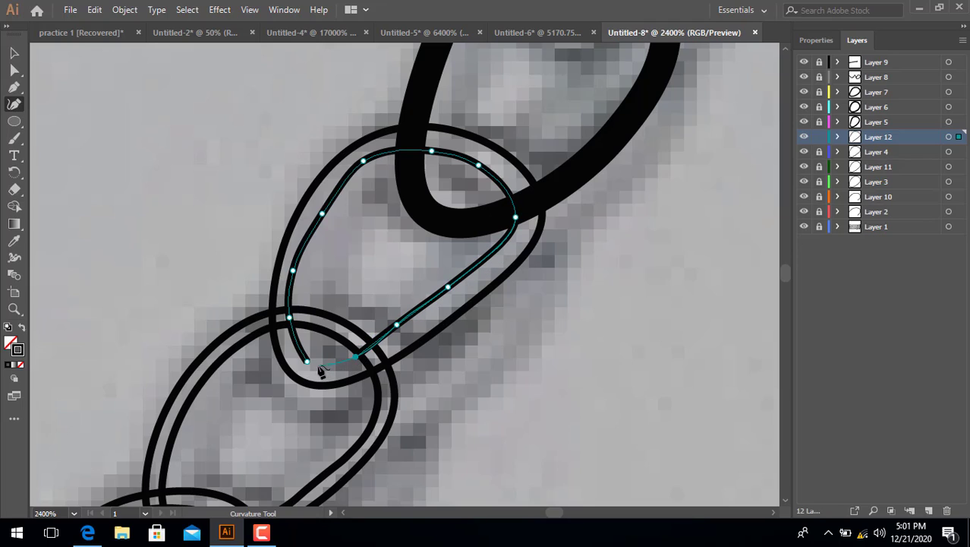
{"action": "left_click", "coordinate": [308, 363]}
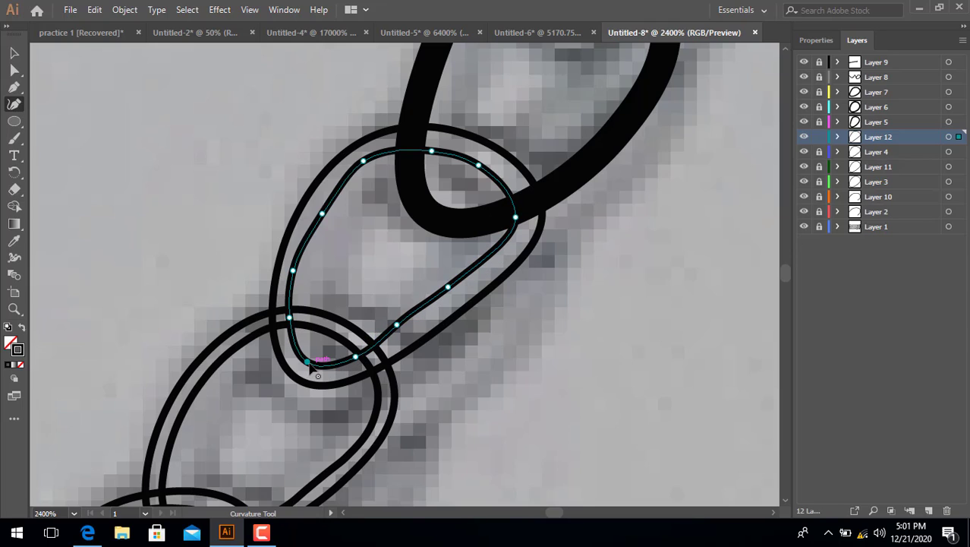
Adjust the new inner curve's anchors on its lower-right side and upper-left bend so it runs evenly inside the outer outline.
{"action": "left_click", "coordinate": [15, 104]}
{"action": "left_click_drag", "start_coordinate": [449, 289], "coordinate": [471, 280]}
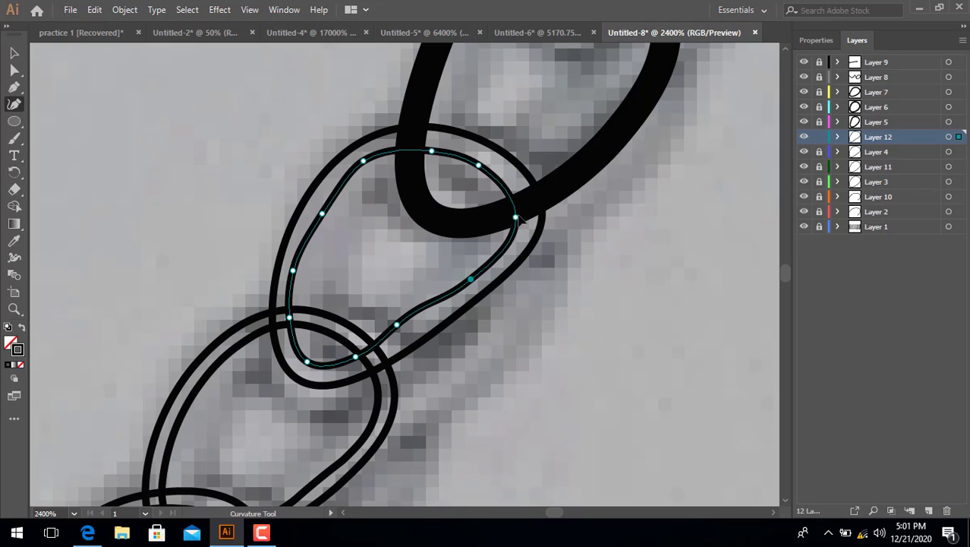
{"action": "left_click_drag", "start_coordinate": [517, 219], "coordinate": [517, 214]}
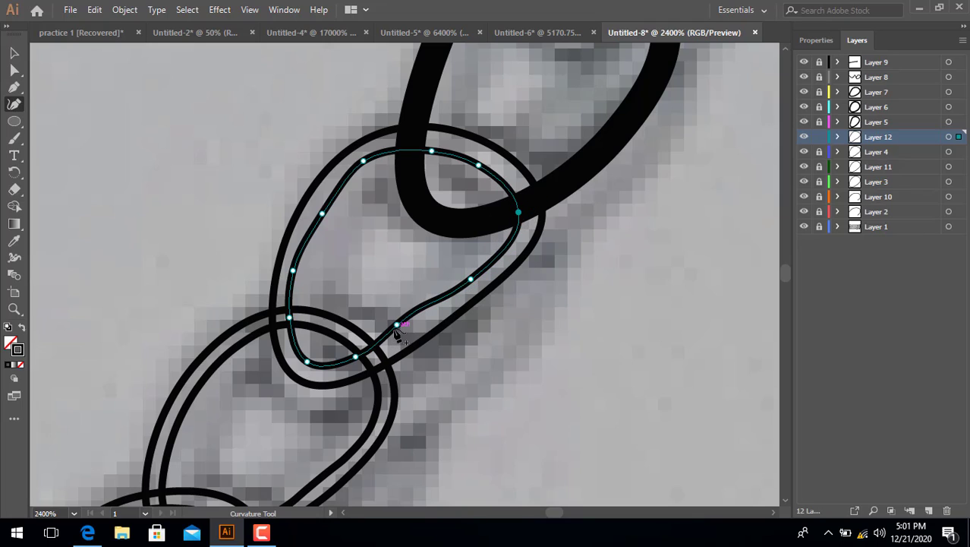
{"action": "left_click_drag", "start_coordinate": [398, 331], "coordinate": [406, 332]}
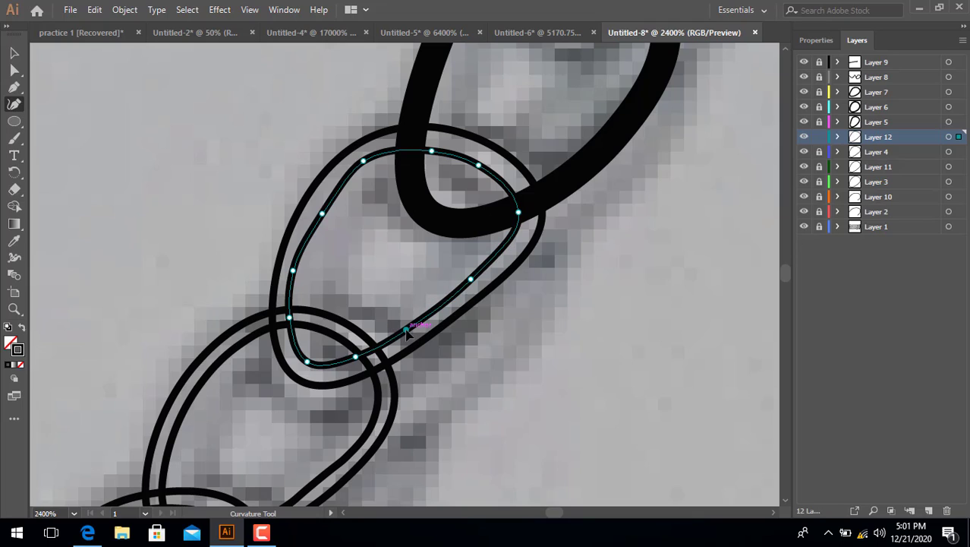
{"action": "left_click", "coordinate": [324, 208]}
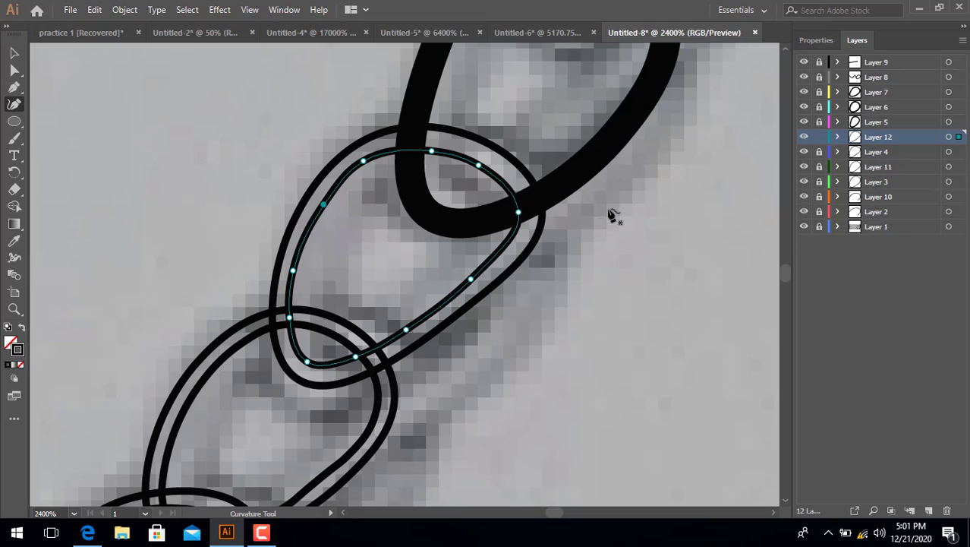
Lock Layer 12, unlock Layer 5 and add a new layer directly above it.
{"action": "left_click", "coordinate": [818, 140]}
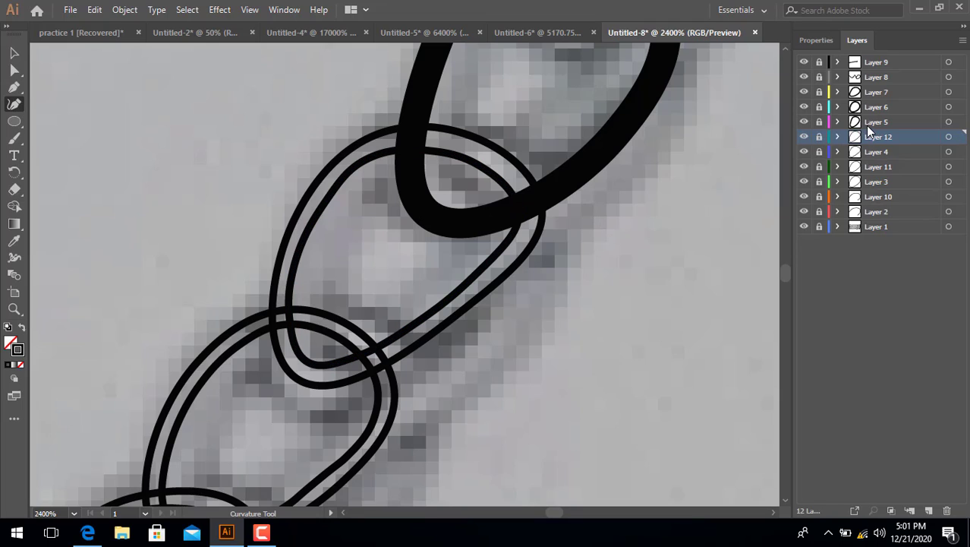
{"action": "left_click", "coordinate": [866, 125]}
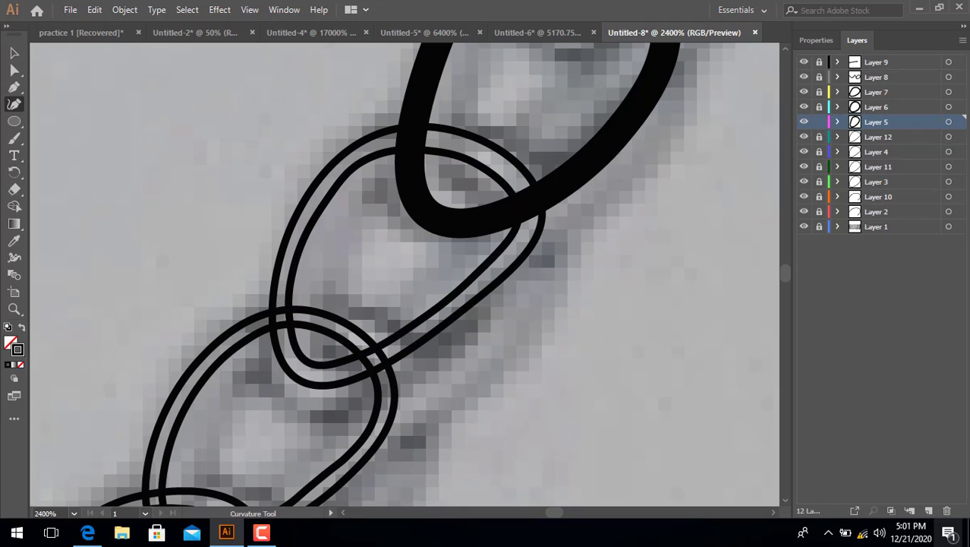
{"action": "left_click", "coordinate": [928, 510]}
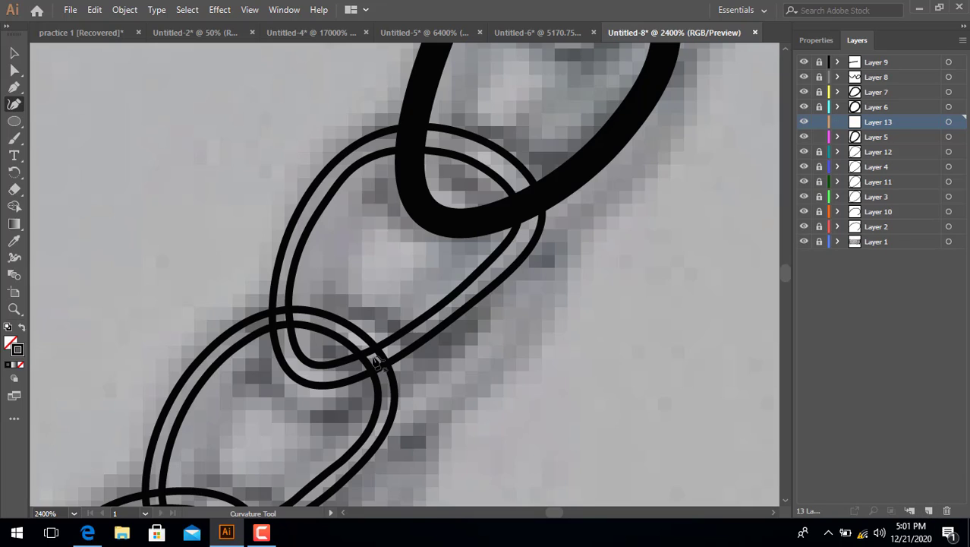
Select the thick chain loop on Layer 5 and set its stroke weight to 0.25 pt, matching the loops below.
{"action": "key", "text": "v"}
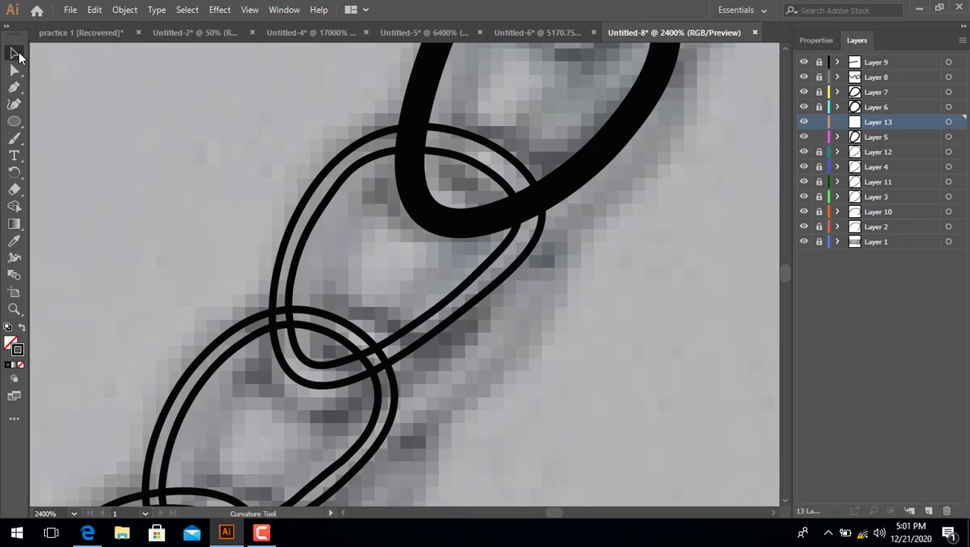
{"action": "left_click", "coordinate": [594, 166]}
{"action": "scroll", "coordinate": [596, 163], "scroll_direction": "up", "scroll_amount": 5}
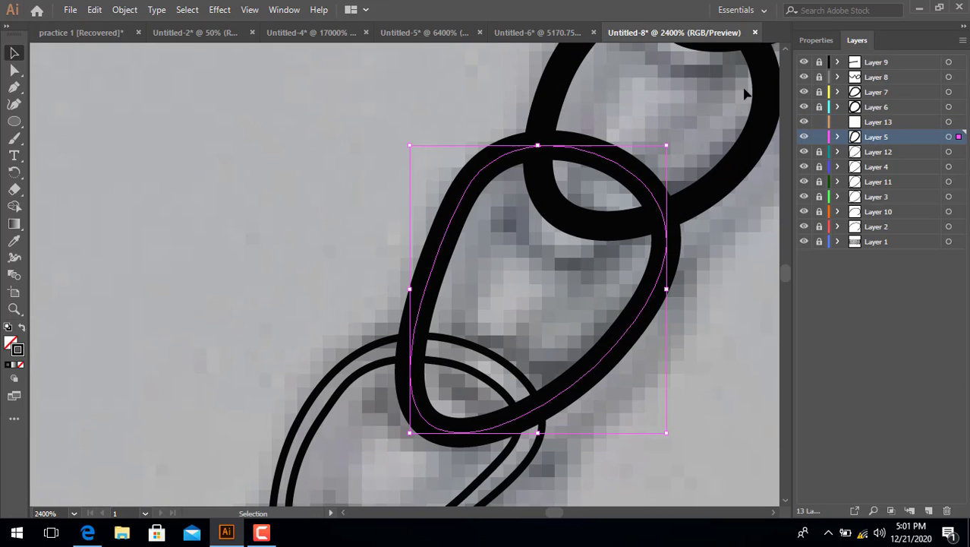
{"action": "left_click", "coordinate": [816, 40]}
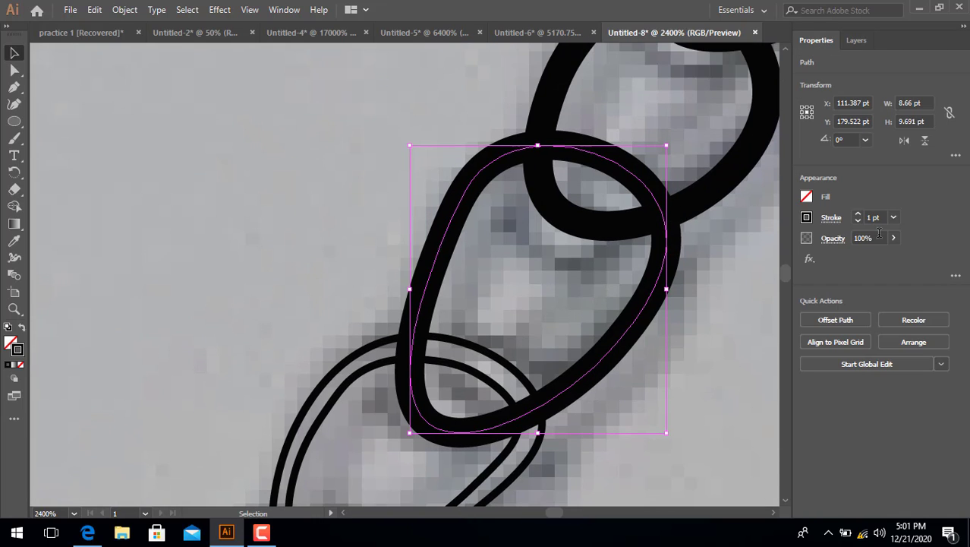
{"action": "scroll", "coordinate": [873, 217], "scroll_direction": "down", "scroll_amount": 1}
{"action": "scroll", "coordinate": [873, 217], "scroll_direction": "down", "scroll_amount": 2}
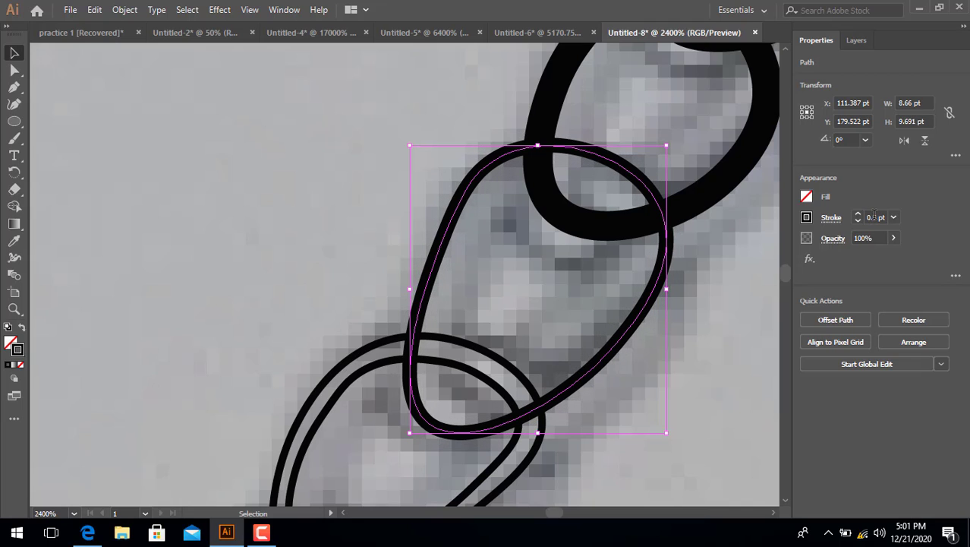
Lock Layer 5 and make Layer 13 the active layer.
{"action": "left_click", "coordinate": [862, 41]}
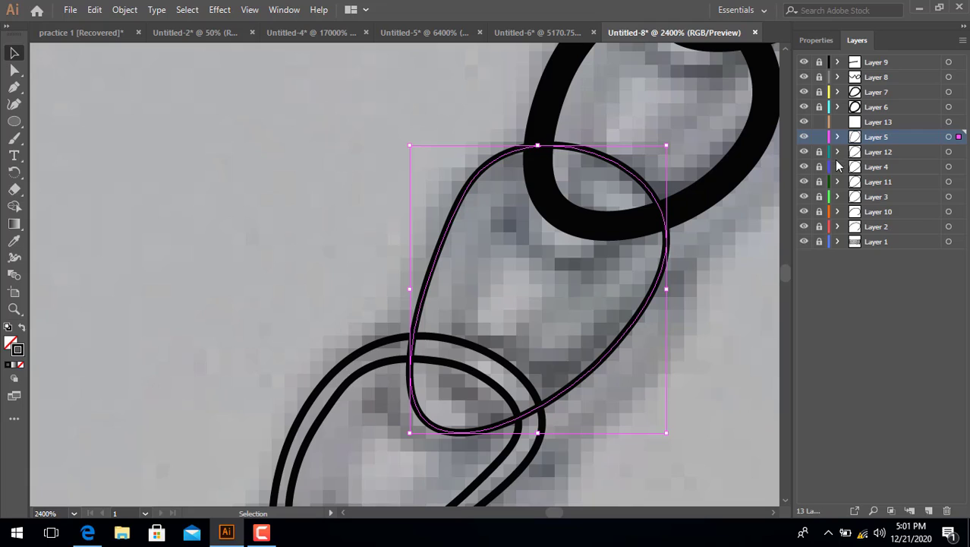
{"action": "left_click", "coordinate": [819, 137]}
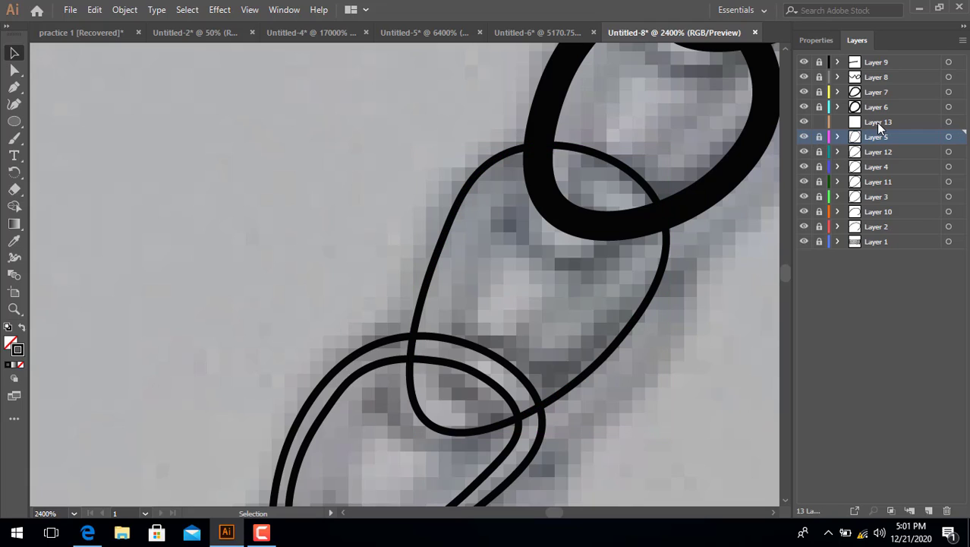
{"action": "left_click", "coordinate": [876, 123]}
Trace a closed curve just inside the Layer 5 loop with the Curvature tool, and shift its lower-left anchor slightly inward.
{"action": "left_click", "coordinate": [15, 104]}
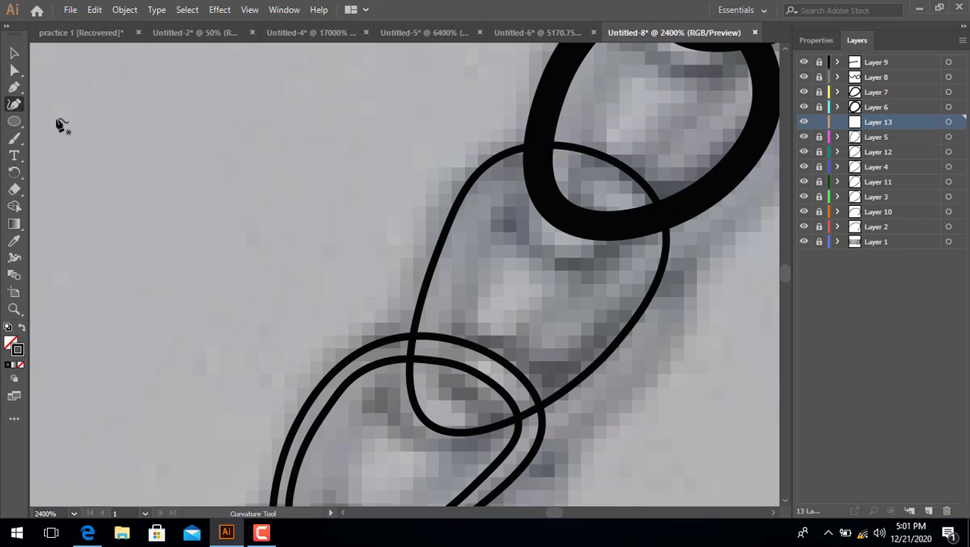
{"action": "left_click", "coordinate": [440, 410]}
{"action": "left_click", "coordinate": [429, 374]}
{"action": "left_click", "coordinate": [429, 337]}
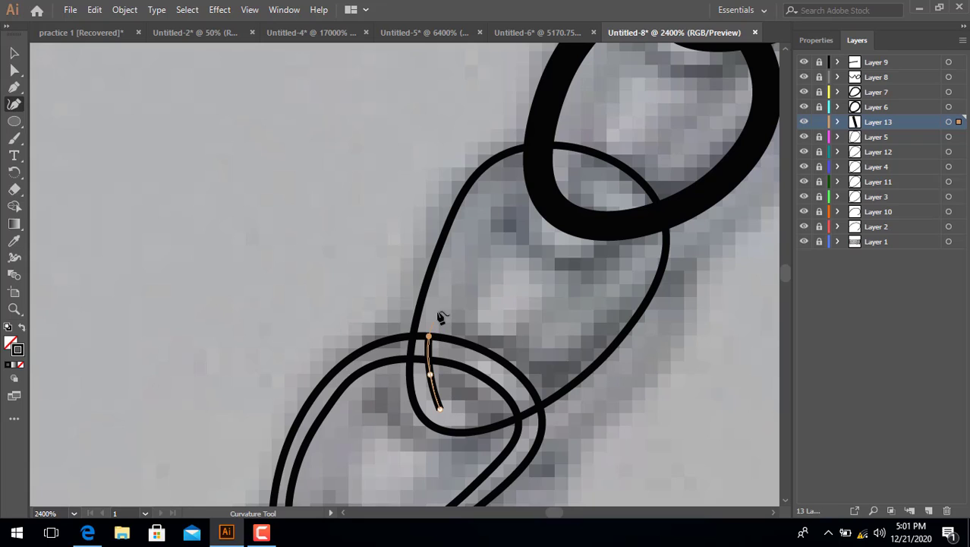
{"action": "left_click", "coordinate": [443, 294]}
{"action": "left_click", "coordinate": [458, 249]}
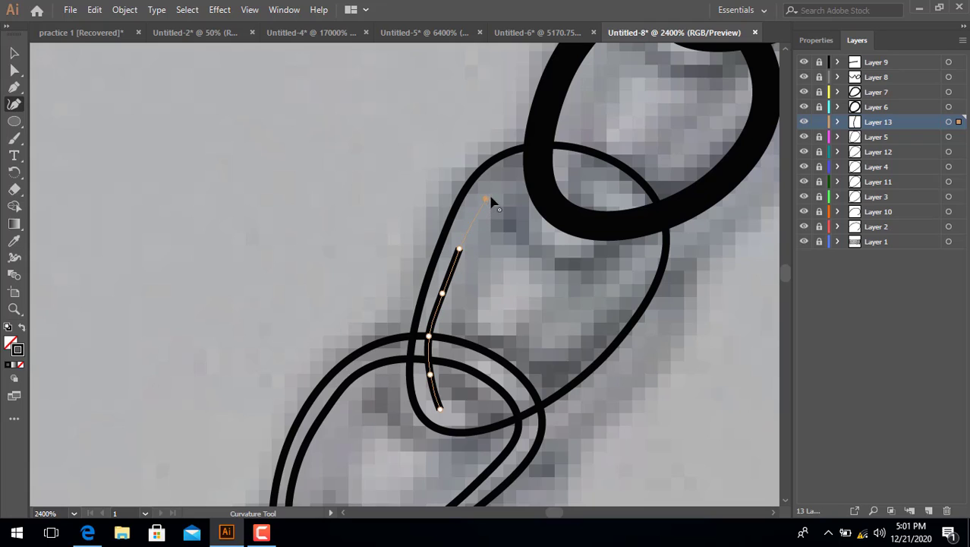
{"action": "left_click", "coordinate": [485, 199]}
{"action": "left_click", "coordinate": [510, 181]}
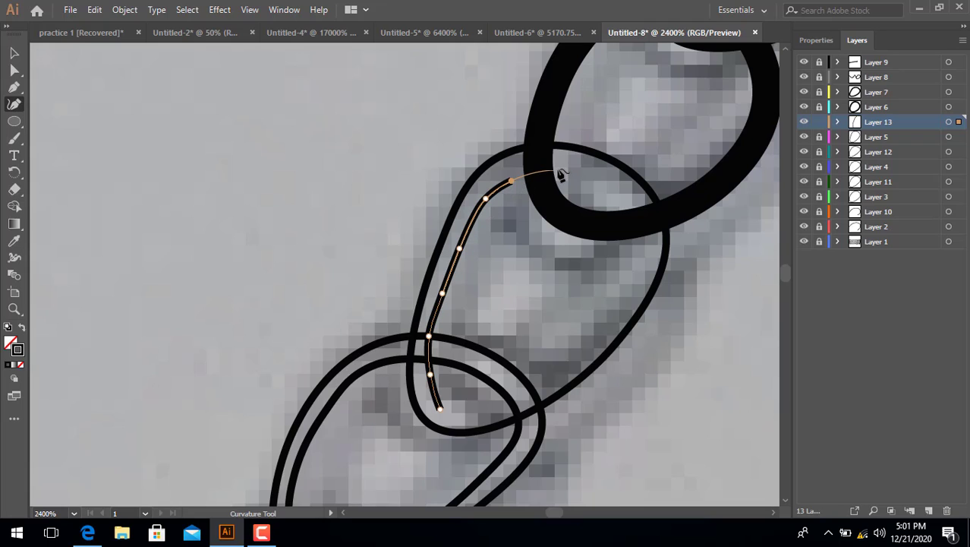
{"action": "left_click", "coordinate": [559, 169]}
{"action": "left_click", "coordinate": [600, 182]}
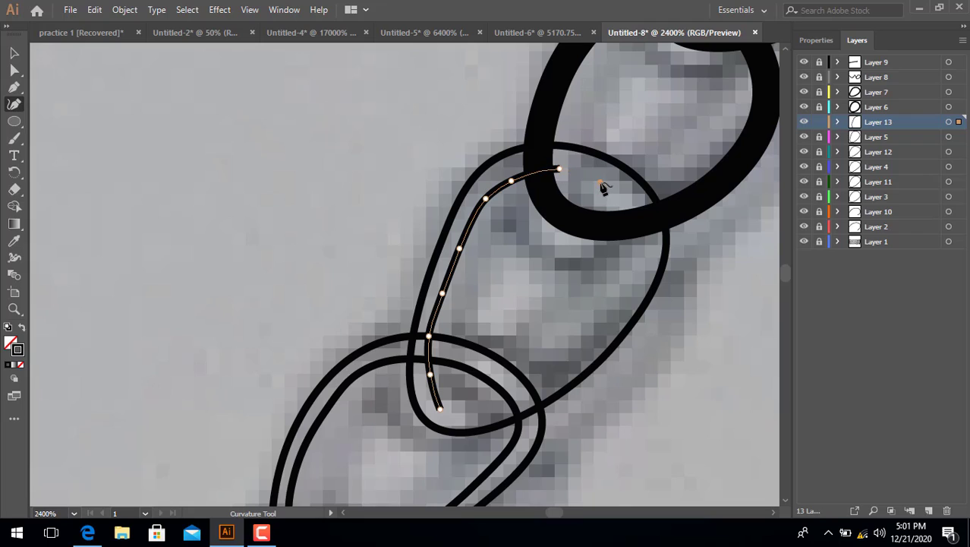
{"action": "left_click", "coordinate": [633, 209]}
{"action": "left_click", "coordinate": [640, 251]}
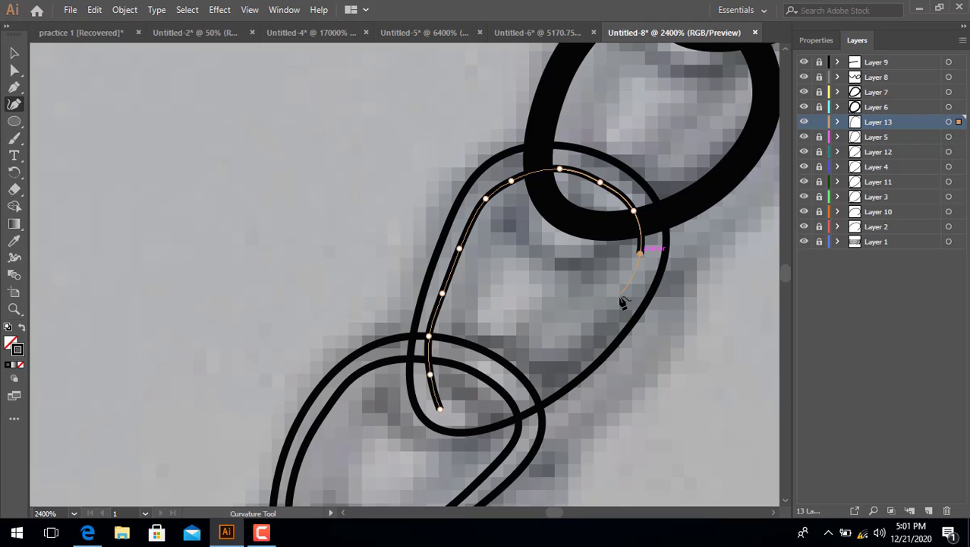
{"action": "left_click", "coordinate": [620, 296]}
{"action": "left_click", "coordinate": [588, 340]}
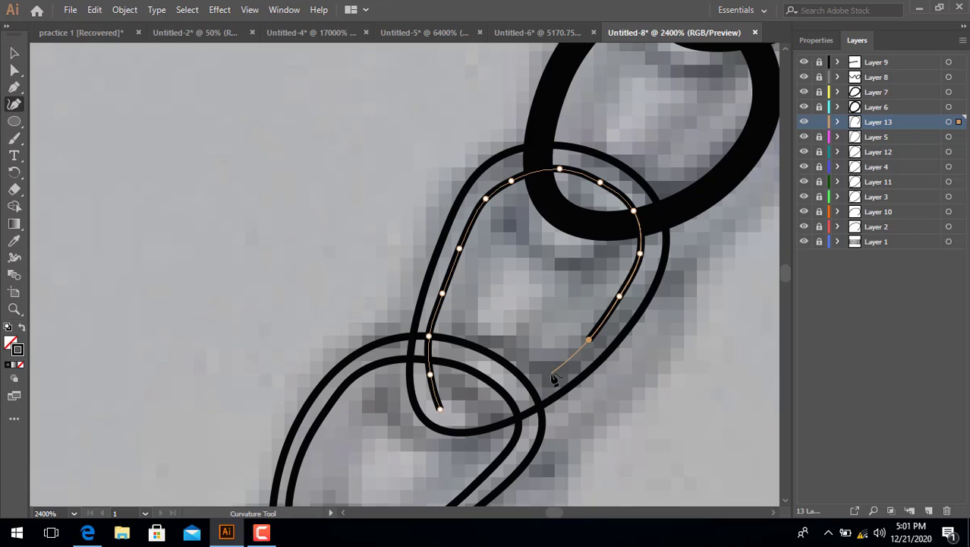
{"action": "left_click", "coordinate": [547, 374]}
{"action": "left_click", "coordinate": [498, 401]}
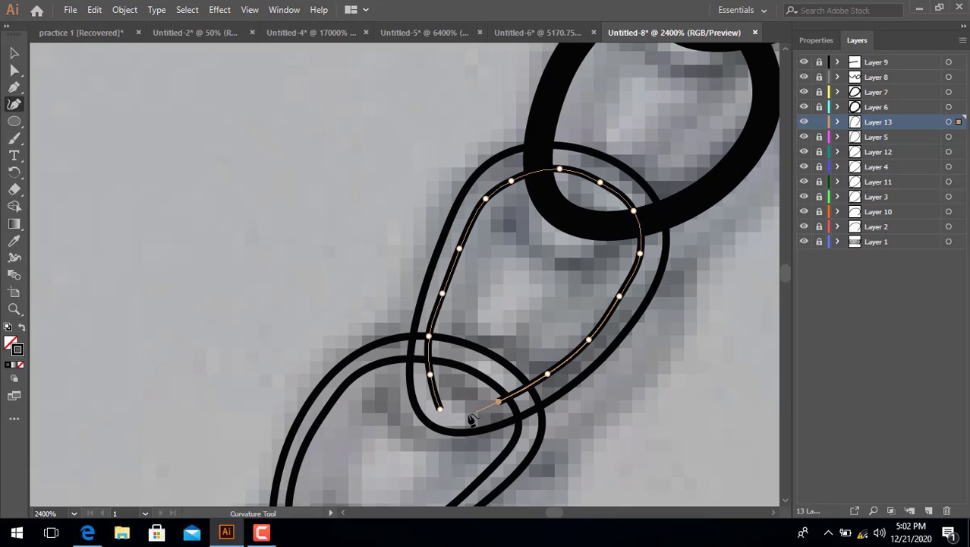
{"action": "left_click", "coordinate": [442, 411]}
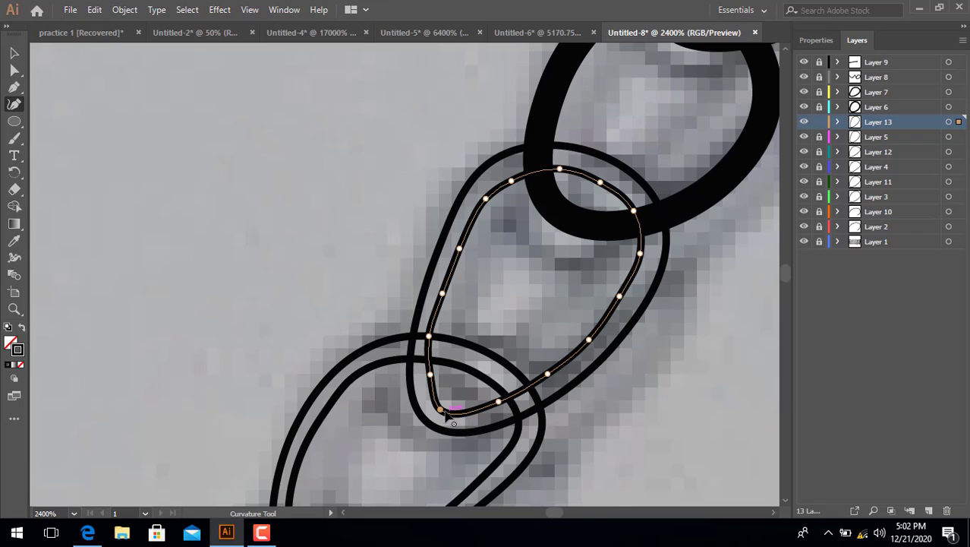
{"action": "left_click", "coordinate": [444, 410]}
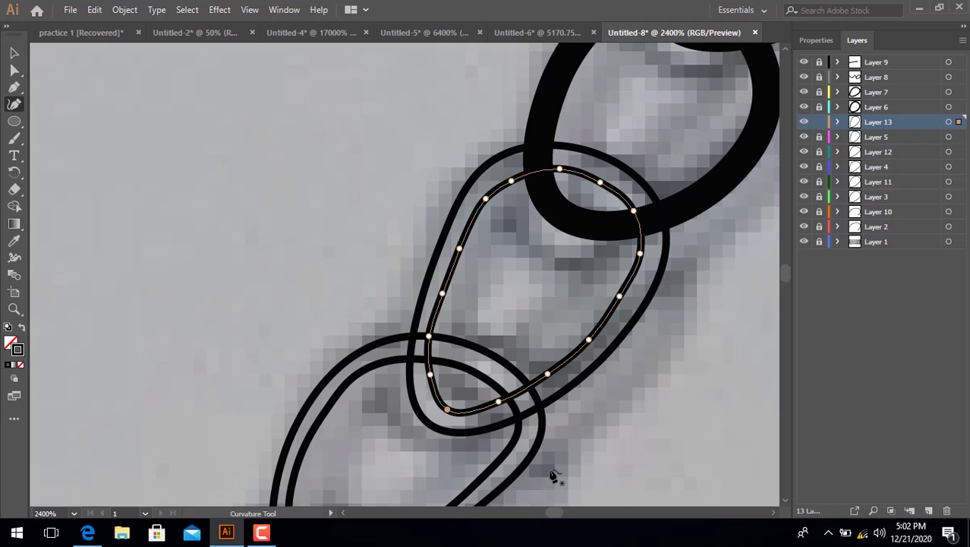
With Layer 13 unlocked, nudge the two lower anchors on the inner curve's left side slightly inward to even the gap.
{"action": "left_click", "coordinate": [820, 122]}
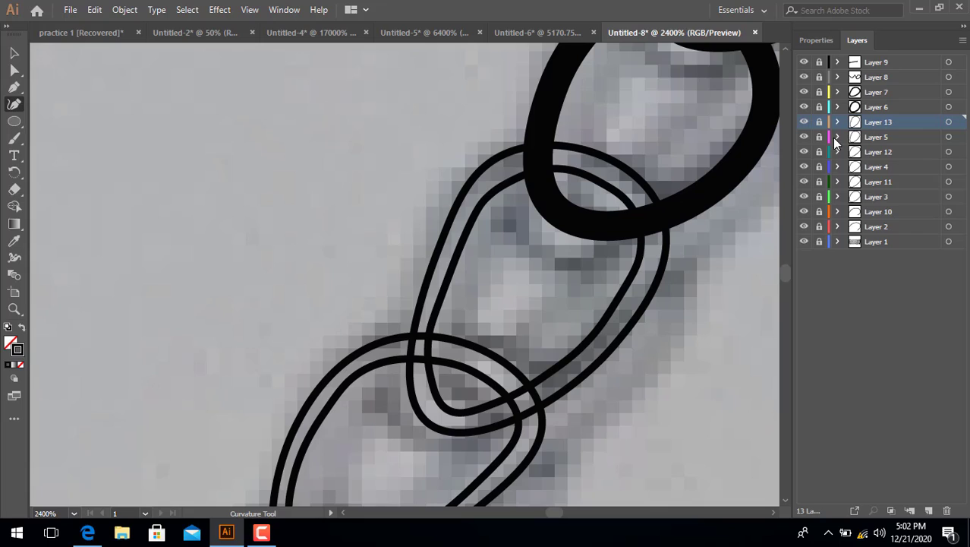
{"action": "left_click", "coordinate": [819, 122]}
{"action": "left_click", "coordinate": [431, 357]}
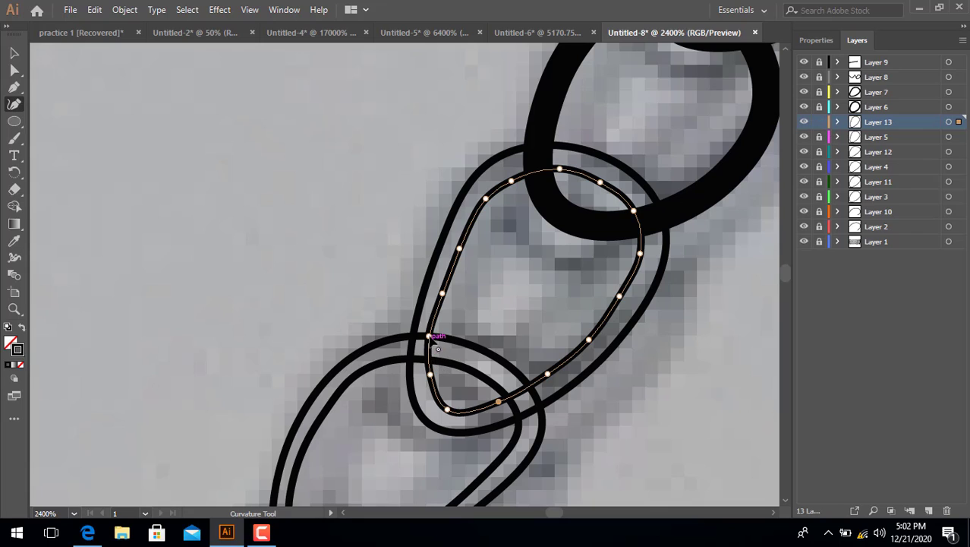
{"action": "left_click_drag", "start_coordinate": [429, 335], "coordinate": [434, 336]}
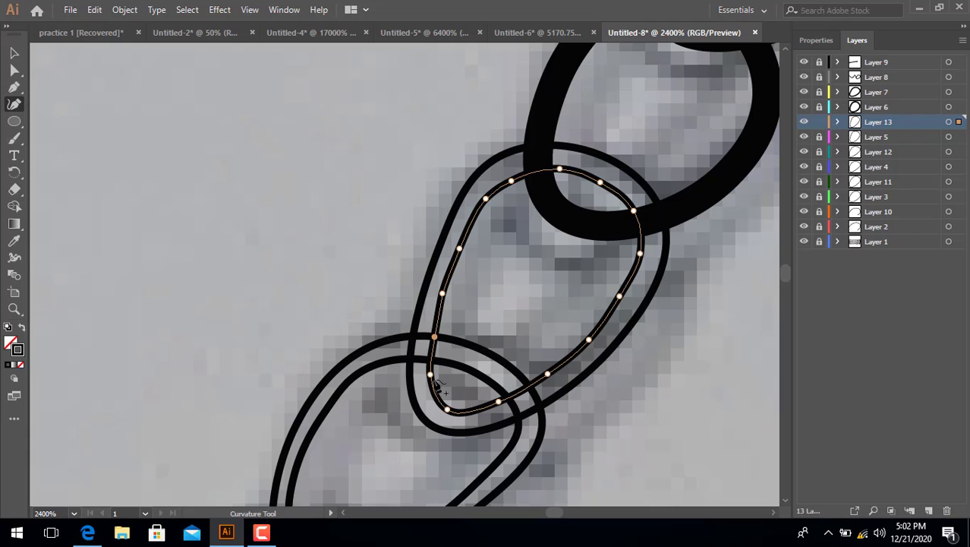
{"action": "left_click_drag", "start_coordinate": [429, 375], "coordinate": [435, 375]}
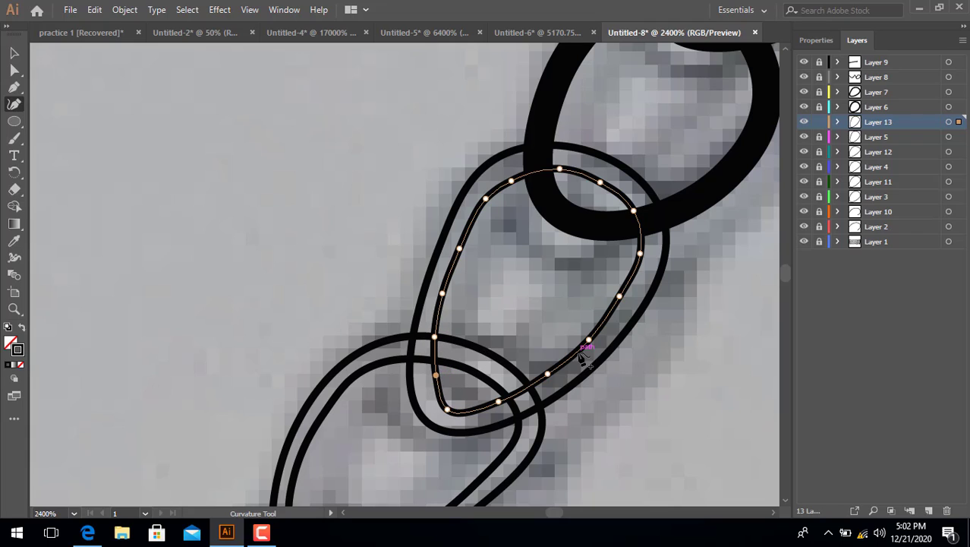
Shift the upper-left and bottom-left anchors of the Layer 13 inner curve slightly to even the gap, and lock Layer 13.
{"action": "left_click_drag", "start_coordinate": [447, 293], "coordinate": [447, 286]}
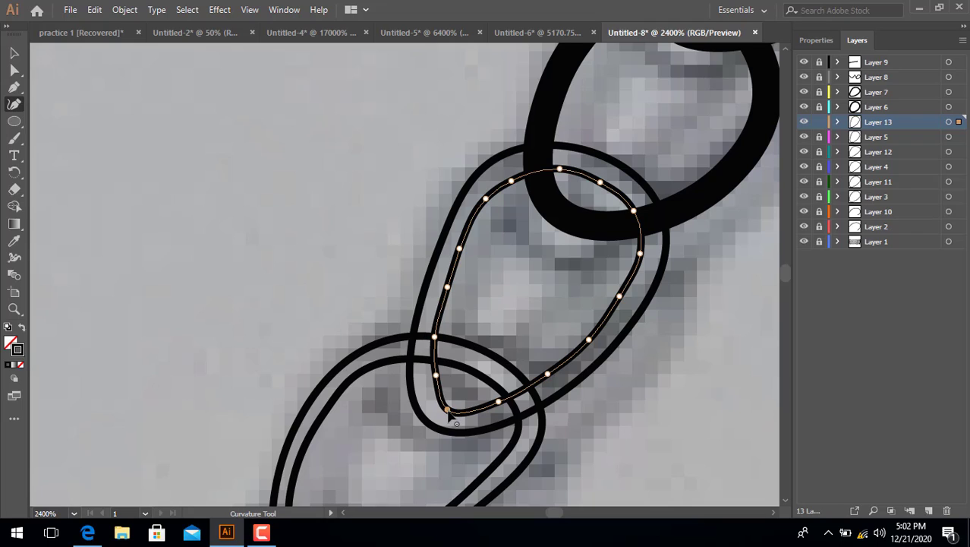
{"action": "left_click_drag", "start_coordinate": [448, 410], "coordinate": [450, 406]}
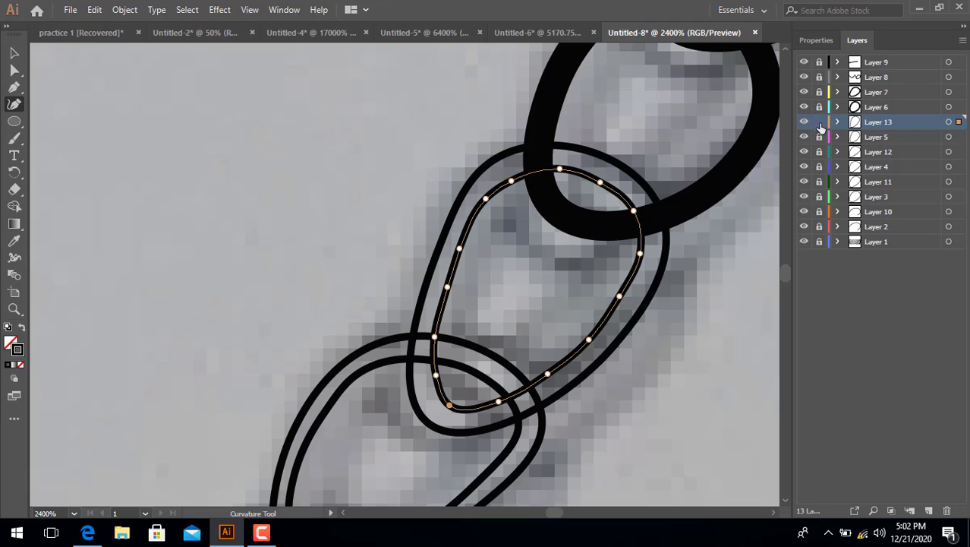
{"action": "left_click", "coordinate": [820, 127]}
Unlock Layer 6, add a new layer directly above it, and set the thick Layer 6 loop's stroke weight to 0.25 pt.
{"action": "left_click", "coordinate": [860, 109]}
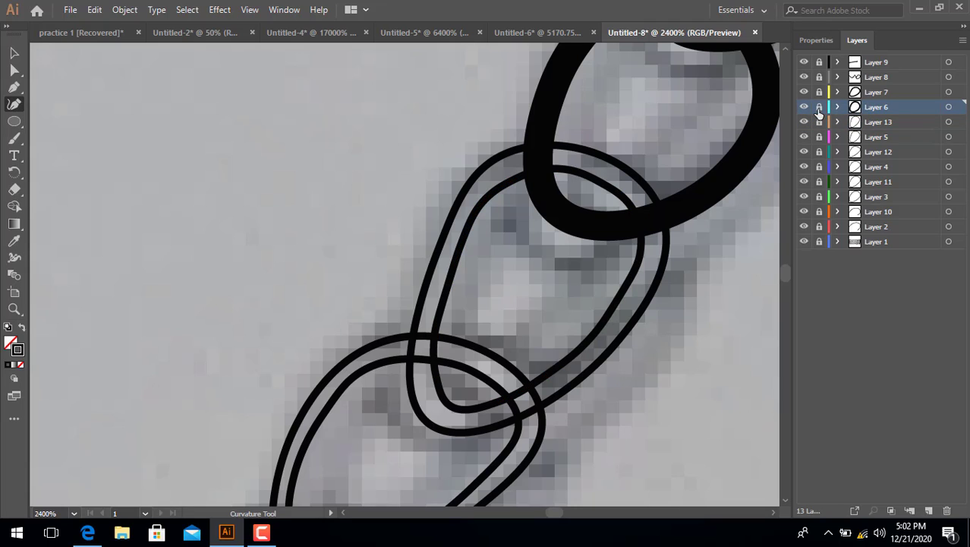
{"action": "left_click", "coordinate": [928, 510]}
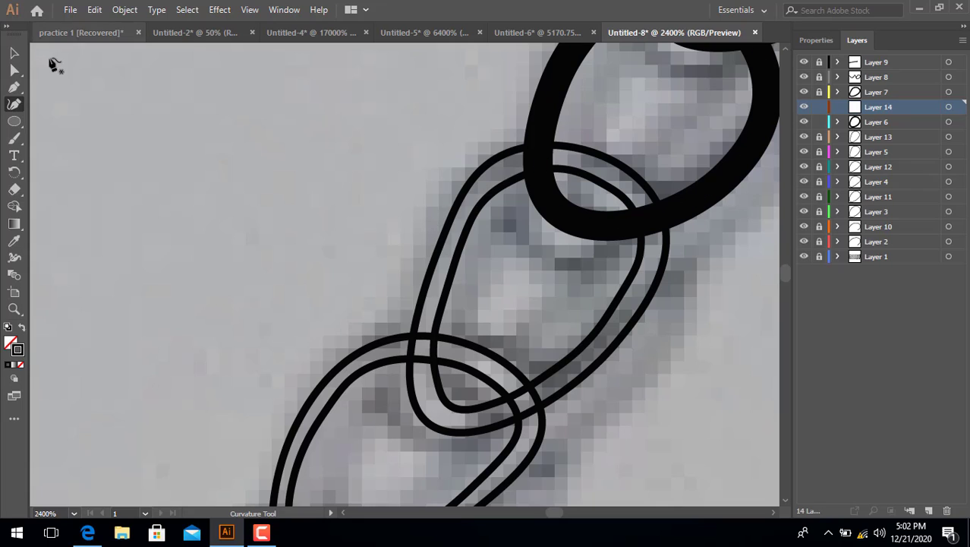
{"action": "left_click", "coordinate": [14, 52]}
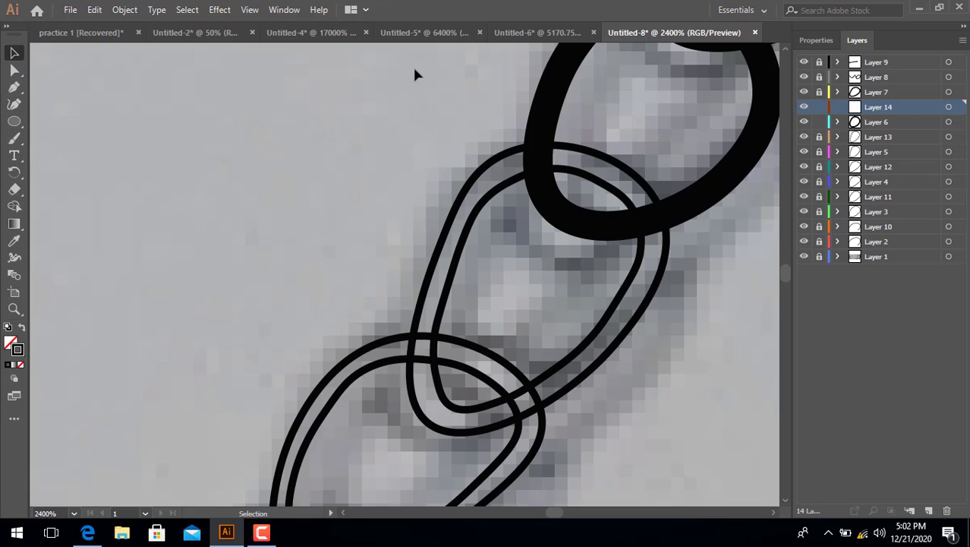
{"action": "left_click", "coordinate": [550, 116]}
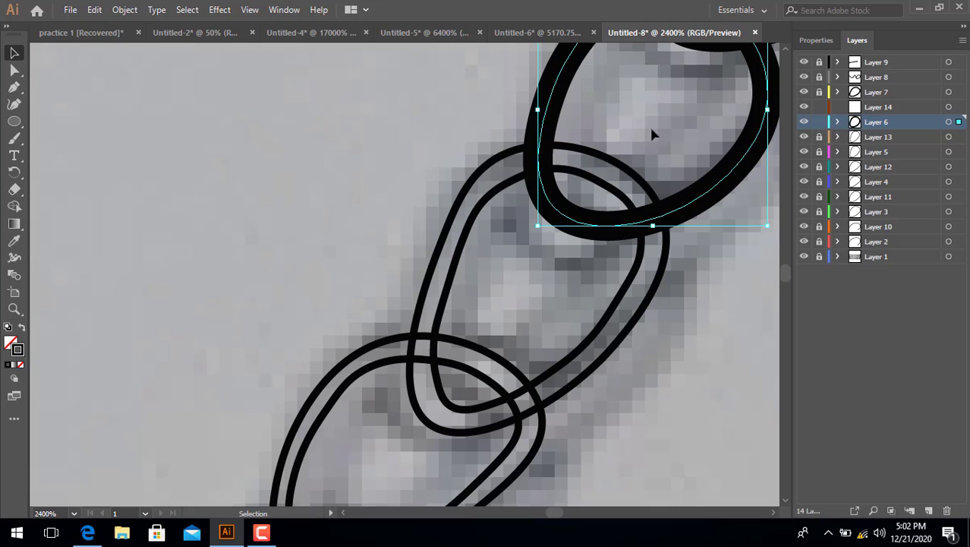
{"action": "left_click", "coordinate": [817, 42]}
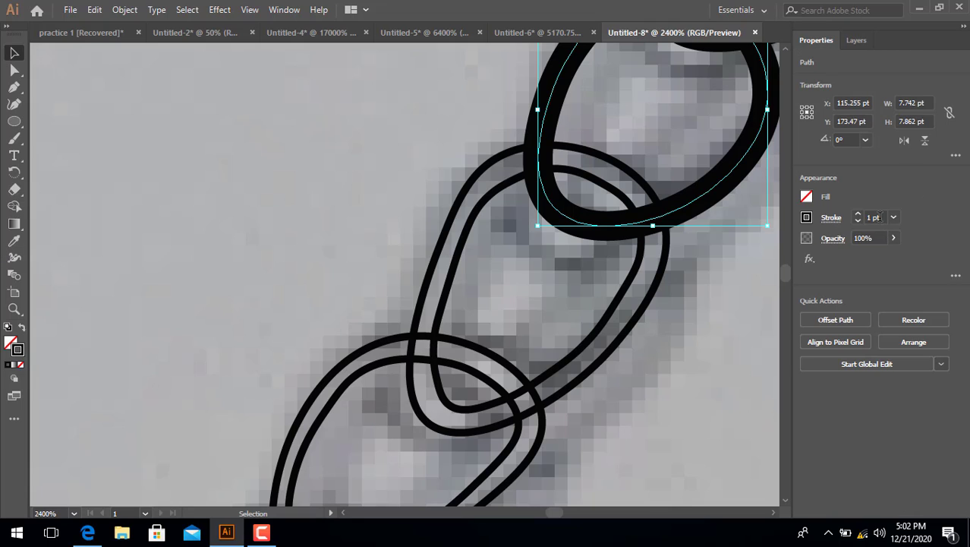
{"action": "scroll", "coordinate": [879, 221], "scroll_direction": "down", "scroll_amount": 3}
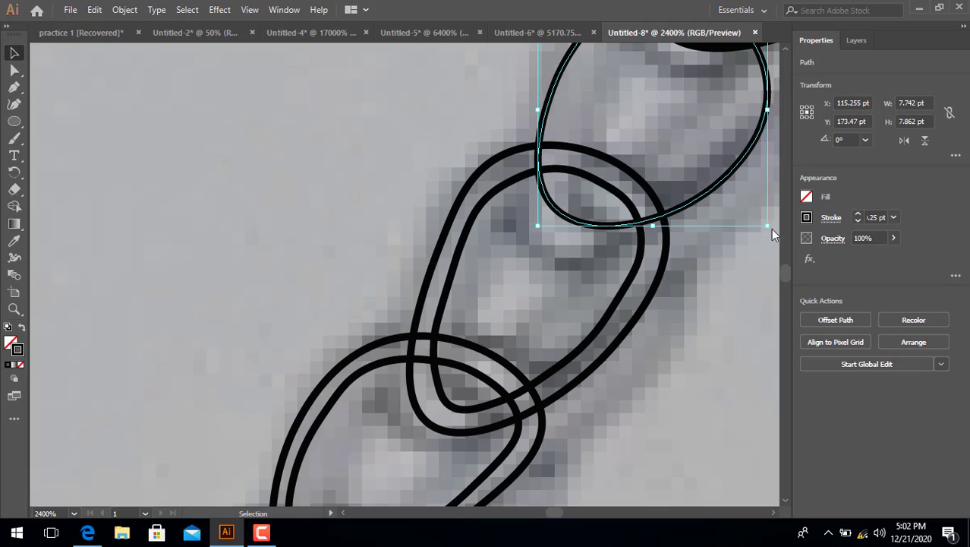
Lock Layer 6 and make the empty Layer 14 the active layer.
{"action": "left_click", "coordinate": [856, 40]}
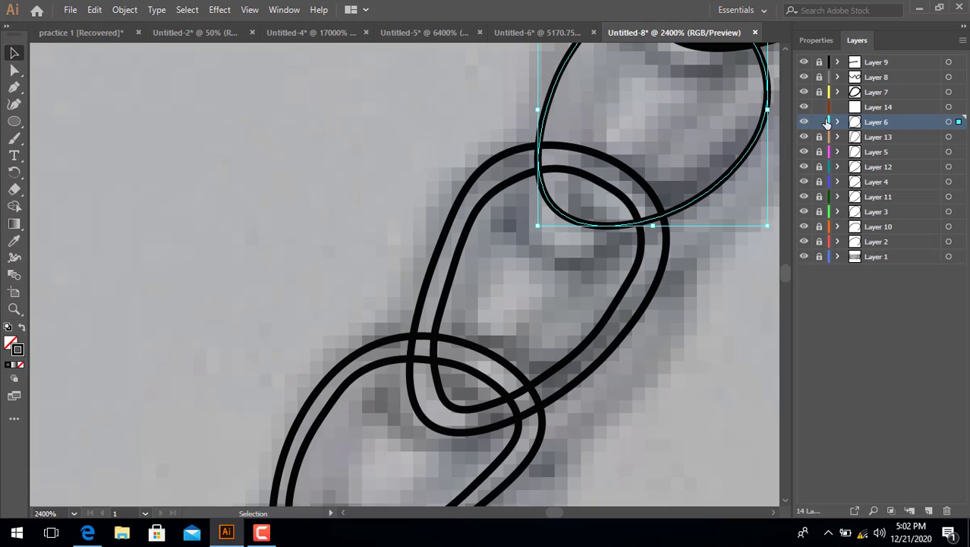
{"action": "left_click", "coordinate": [819, 121]}
{"action": "left_click", "coordinate": [861, 109]}
Trace a closed curve just inside the Layer 6 loop on Layer 14 with the Curvature tool.
{"action": "scroll", "coordinate": [627, 258], "scroll_direction": "up", "scroll_amount": 4}
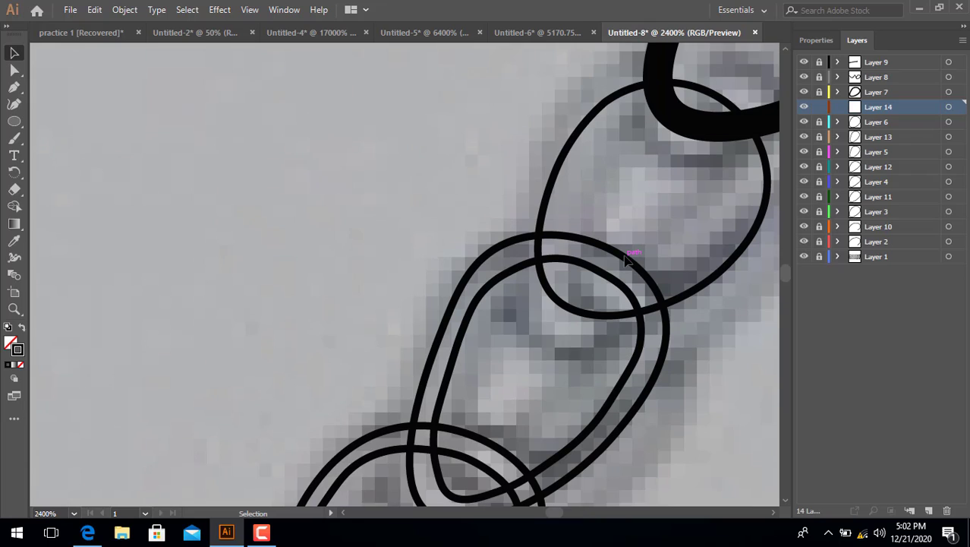
{"action": "left_click", "coordinate": [12, 108]}
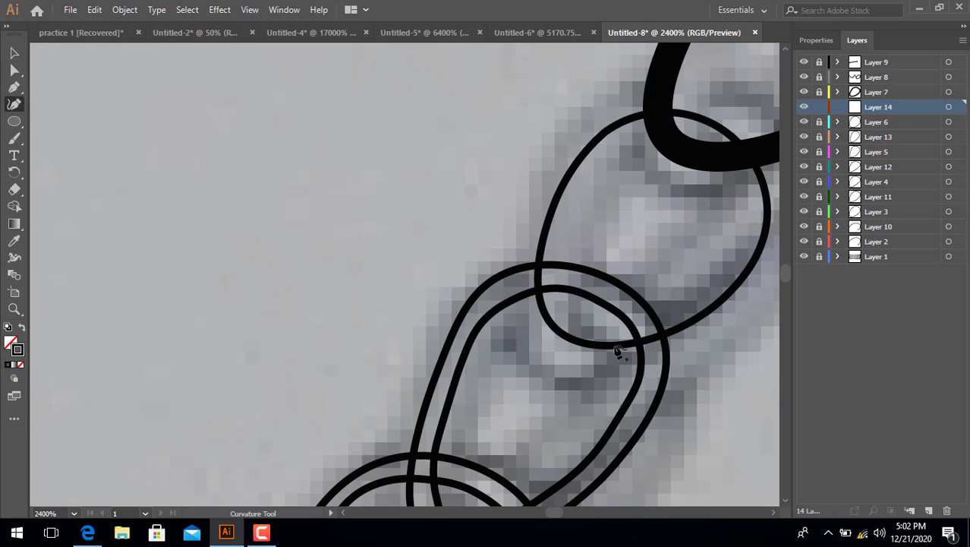
{"action": "left_click", "coordinate": [575, 321]}
{"action": "left_click", "coordinate": [558, 277]}
{"action": "left_click", "coordinate": [570, 216]}
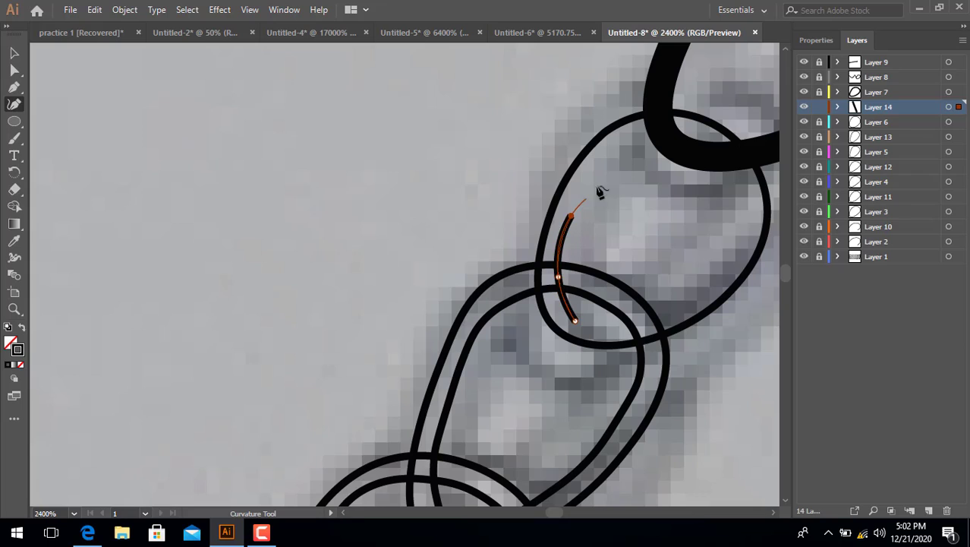
{"action": "left_click", "coordinate": [612, 158]}
{"action": "left_click", "coordinate": [671, 137]}
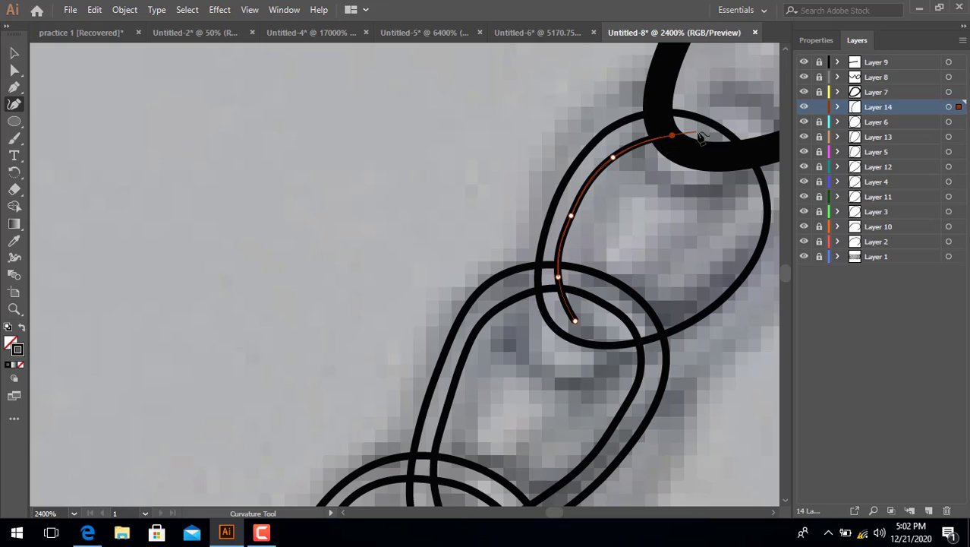
{"action": "left_click", "coordinate": [708, 139]}
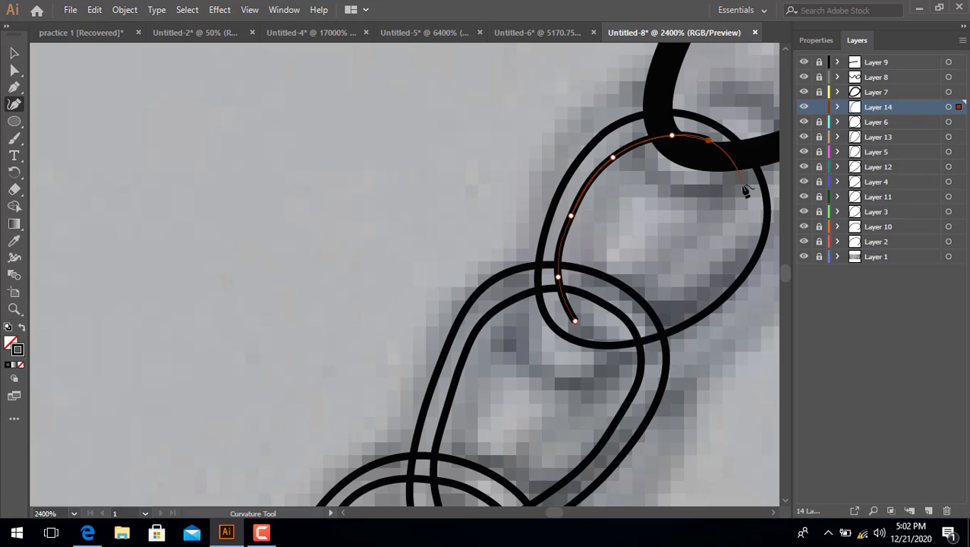
{"action": "left_click", "coordinate": [742, 186]}
{"action": "left_click", "coordinate": [733, 256]}
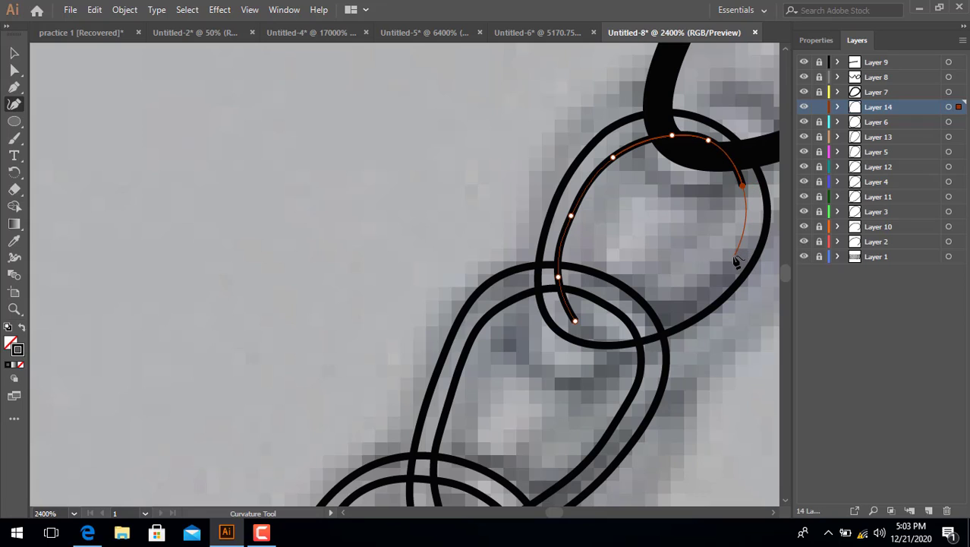
{"action": "left_click", "coordinate": [702, 288]}
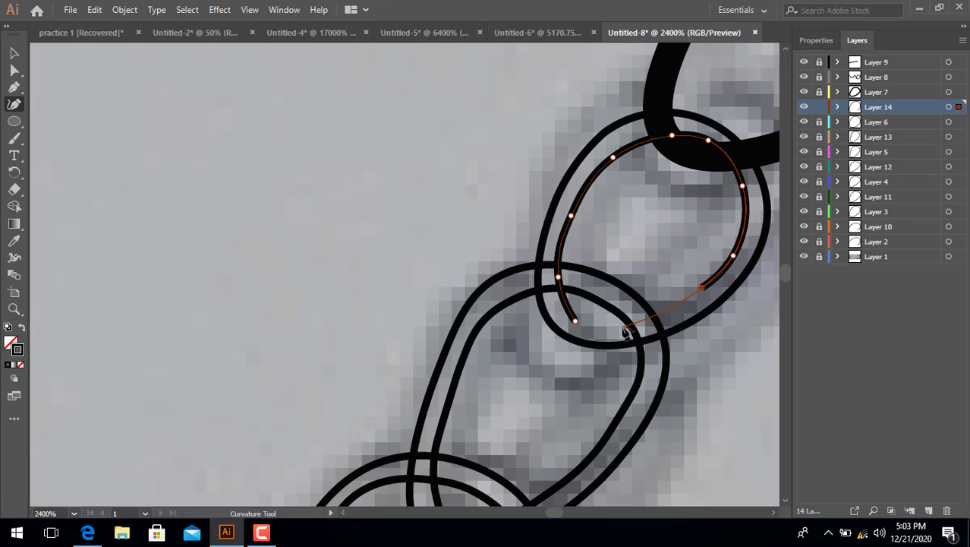
{"action": "left_click", "coordinate": [619, 323]}
{"action": "left_click", "coordinate": [576, 321]}
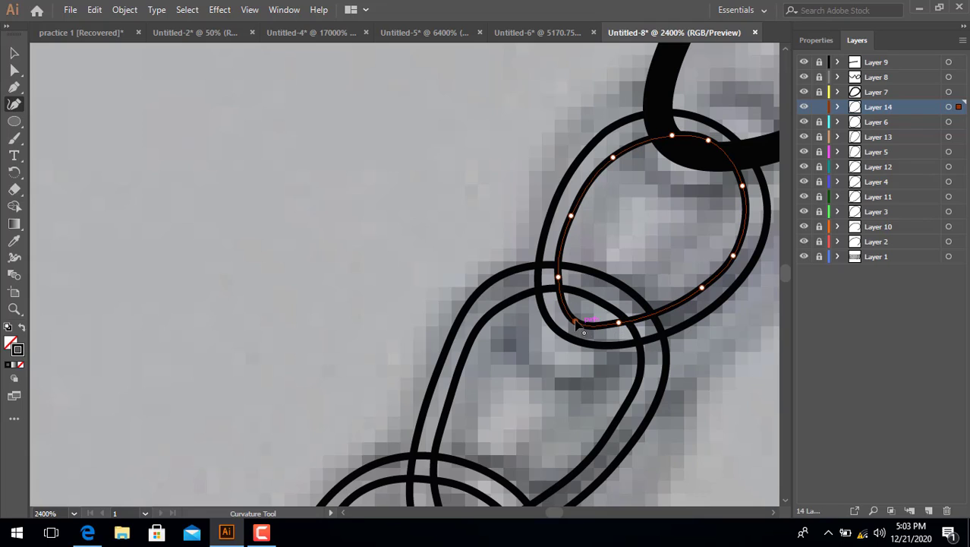
With Layer 14 locked and Layer 7 unlocked, set the thick Layer 7 loop's stroke weight to 0.25 pt.
{"action": "left_click", "coordinate": [880, 93]}
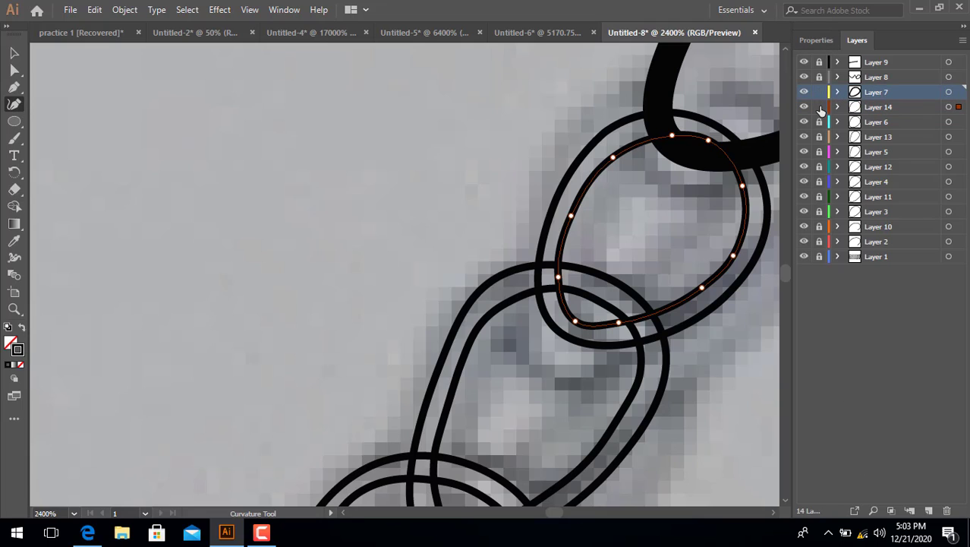
{"action": "key", "text": "Escape"}
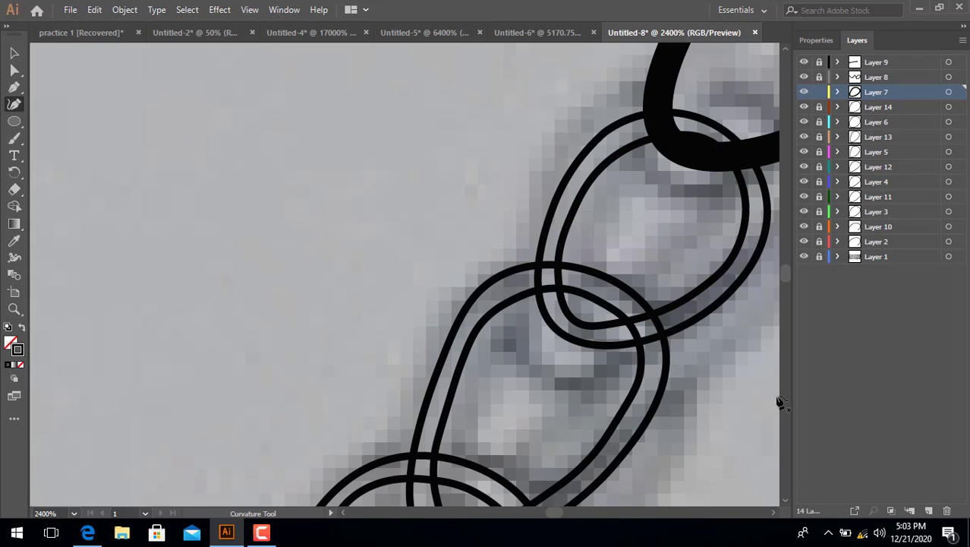
{"action": "scroll", "coordinate": [771, 279], "scroll_direction": "up", "scroll_amount": 3}
{"action": "scroll", "coordinate": [773, 517], "scroll_direction": "right", "scroll_amount": 10}
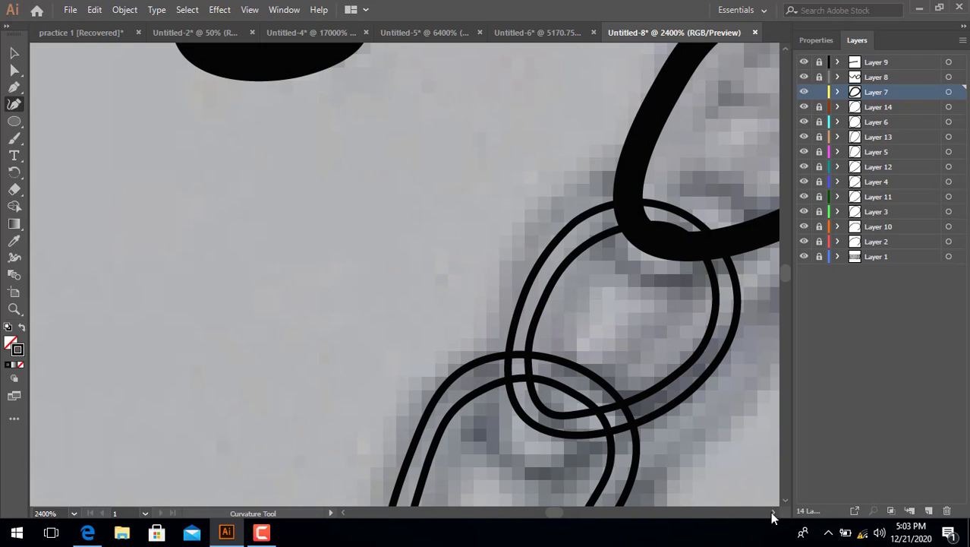
{"action": "scroll", "coordinate": [772, 517], "scroll_direction": "up", "scroll_amount": 5}
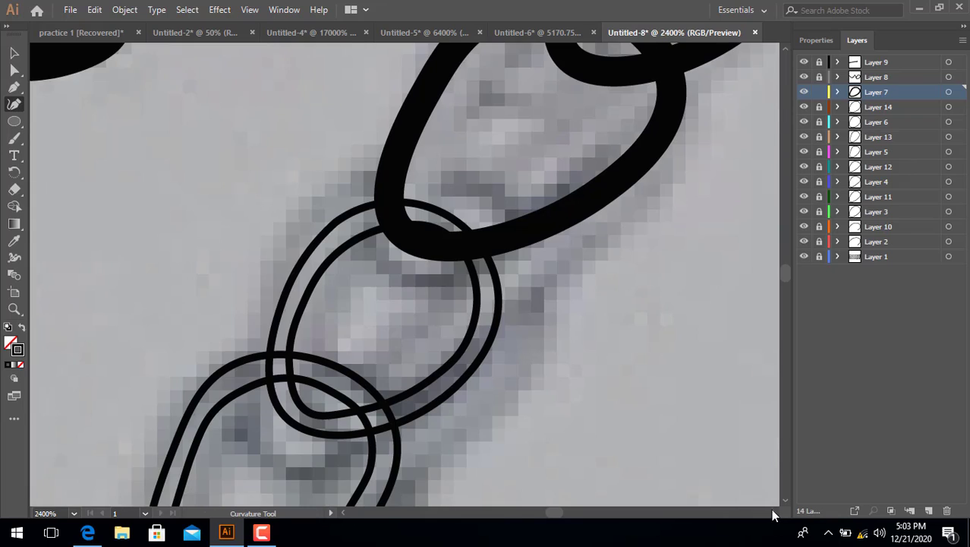
{"action": "left_click", "coordinate": [599, 356]}
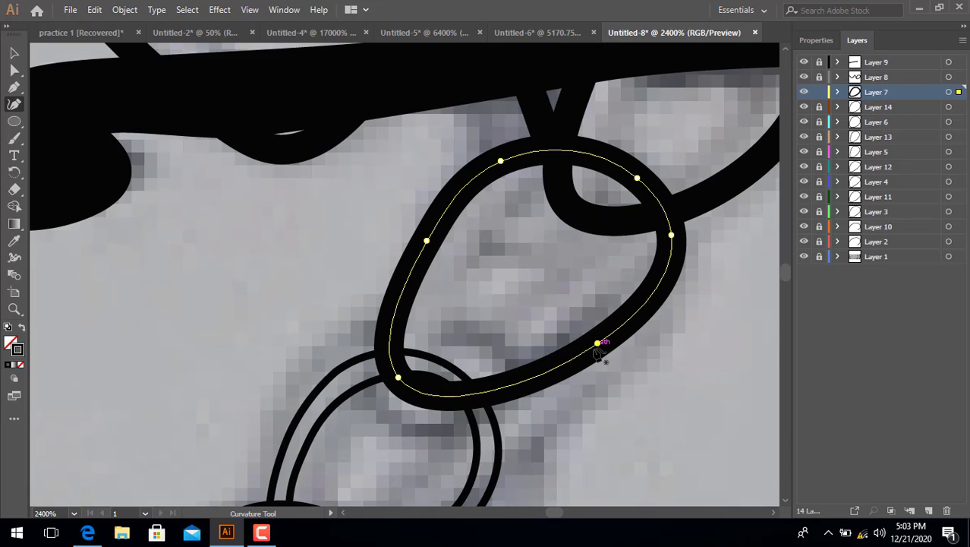
{"action": "left_click", "coordinate": [818, 40]}
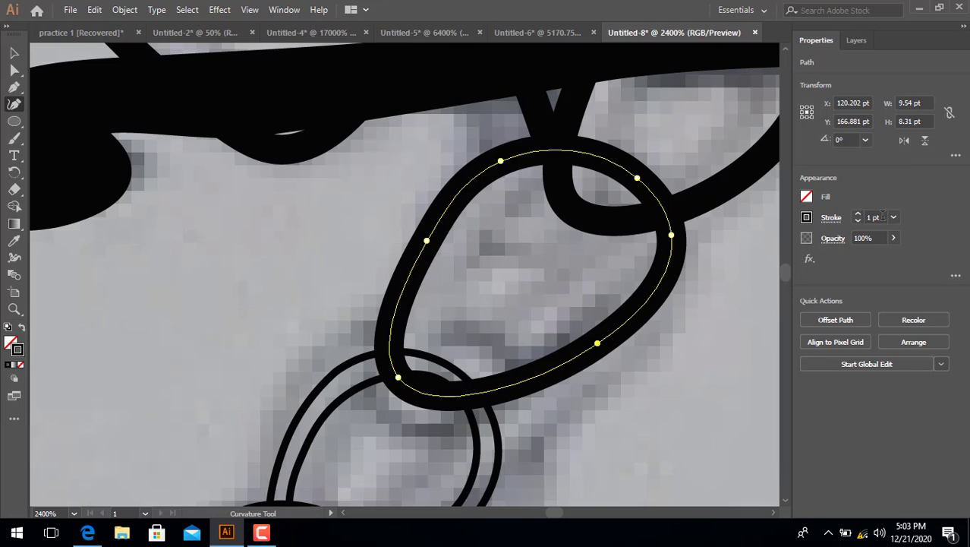
{"action": "scroll", "coordinate": [882, 224], "scroll_direction": "down", "scroll_amount": 3}
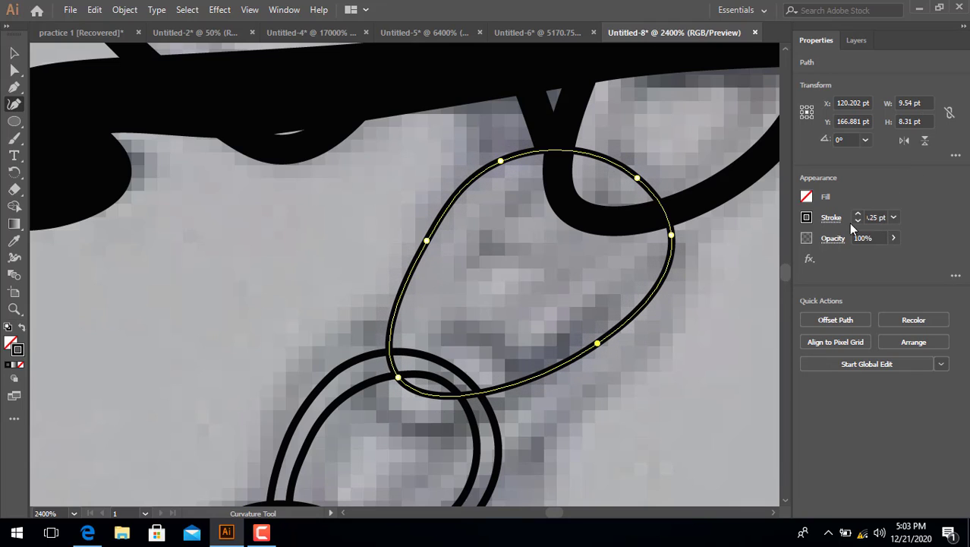
Lock Layer 7 and add a new layer directly above it.
{"action": "left_click", "coordinate": [855, 42]}
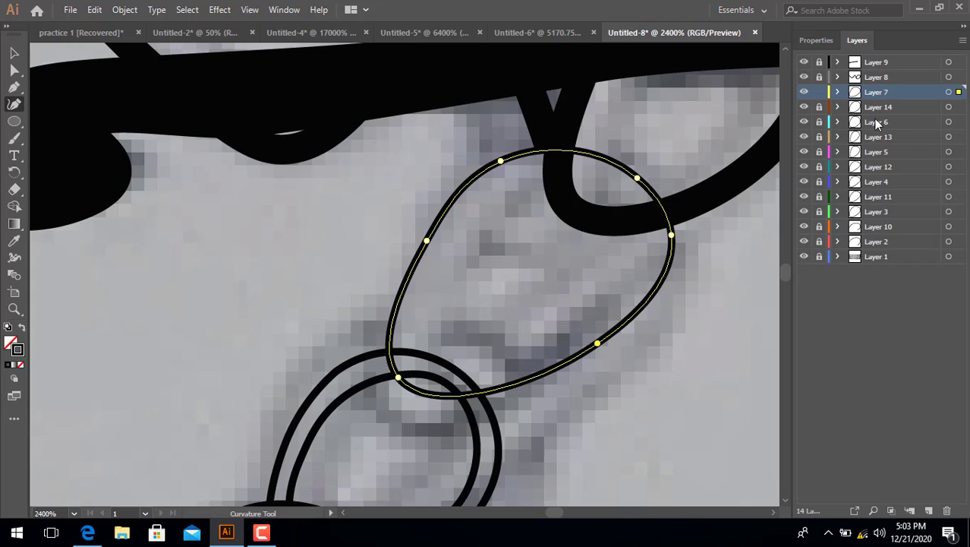
{"action": "left_click", "coordinate": [819, 97]}
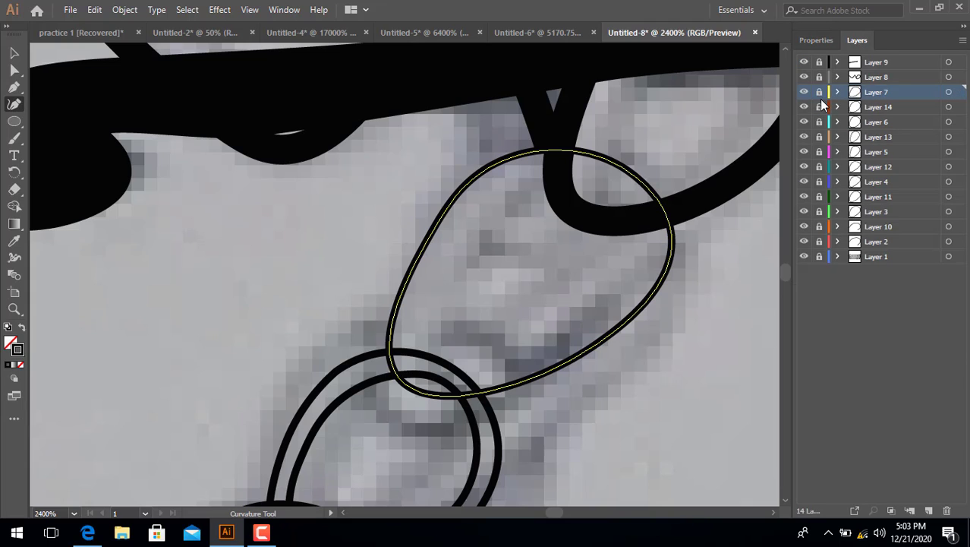
{"action": "left_click", "coordinate": [928, 511]}
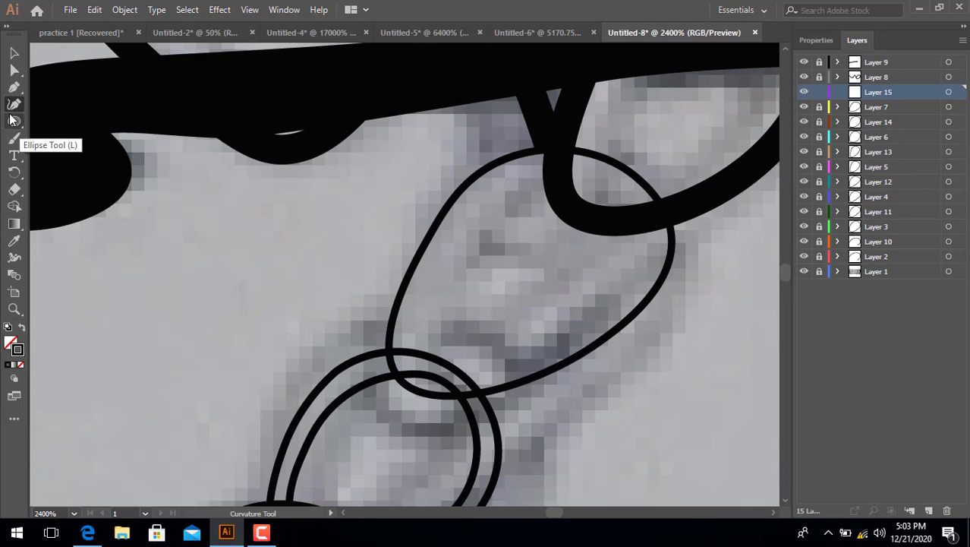
Trace a closed curve just inside the Layer 7 loop on the new layer with the Curvature tool.
{"action": "left_click", "coordinate": [413, 361]}
{"action": "left_click", "coordinate": [419, 316]}
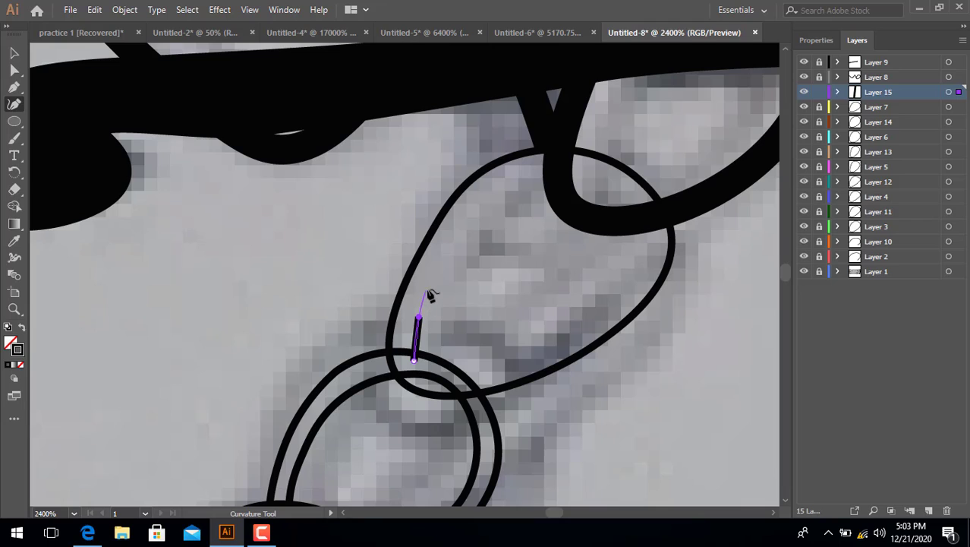
{"action": "left_click", "coordinate": [445, 259]}
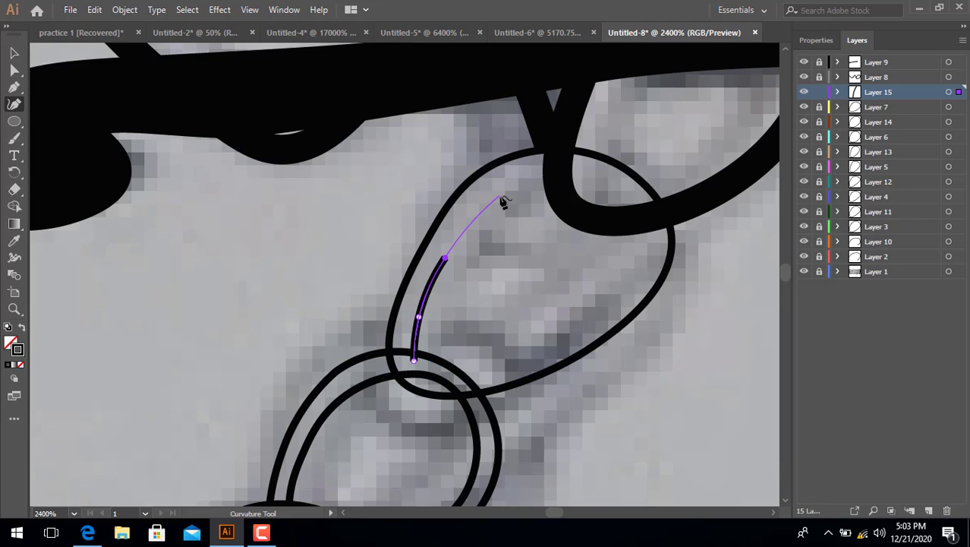
{"action": "left_click", "coordinate": [501, 196]}
{"action": "left_click", "coordinate": [550, 178]}
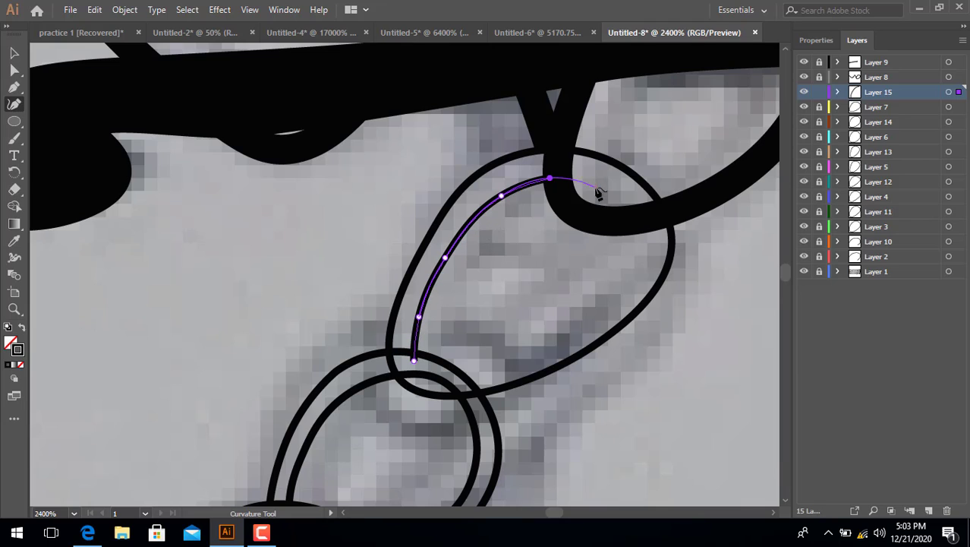
{"action": "left_click", "coordinate": [595, 187]}
{"action": "left_click", "coordinate": [644, 251]}
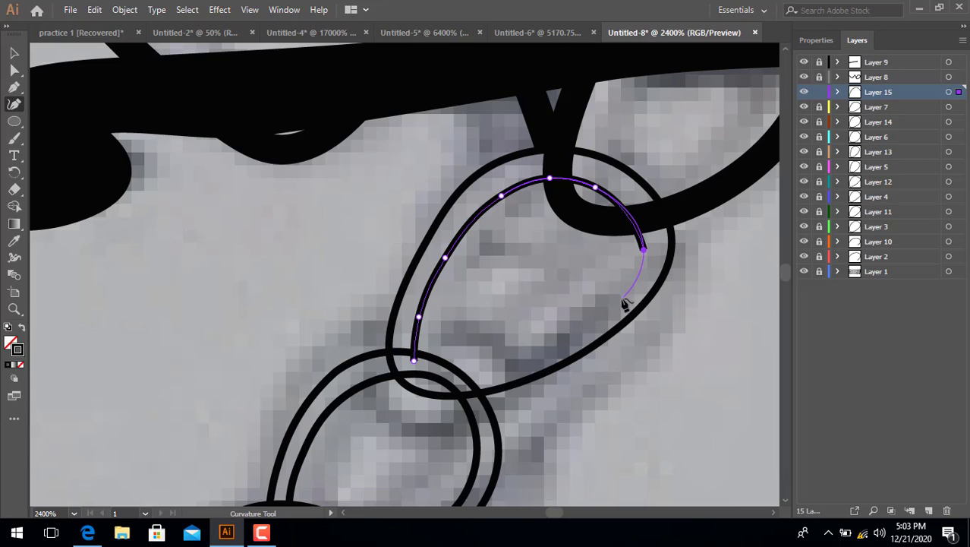
{"action": "left_click", "coordinate": [603, 305]}
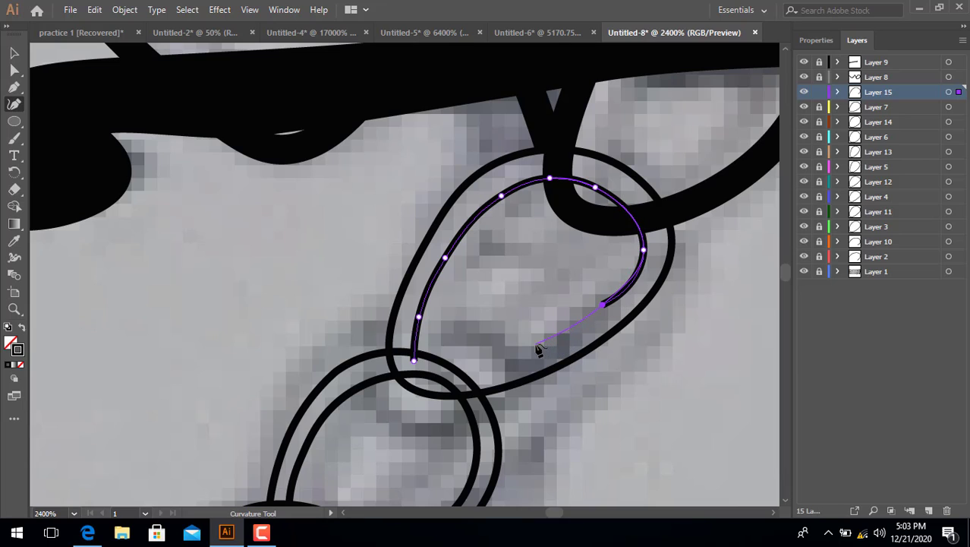
{"action": "left_click", "coordinate": [536, 343]}
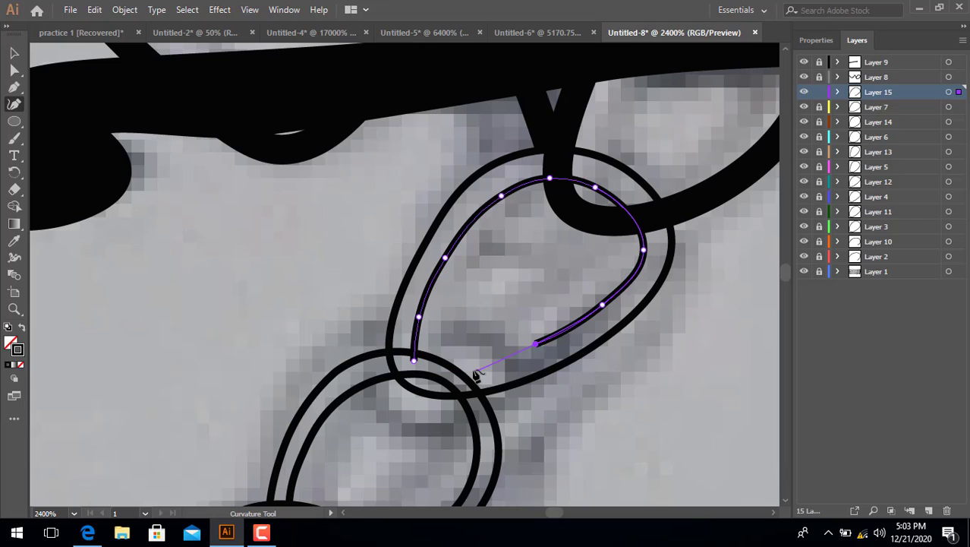
{"action": "left_click", "coordinate": [472, 370]}
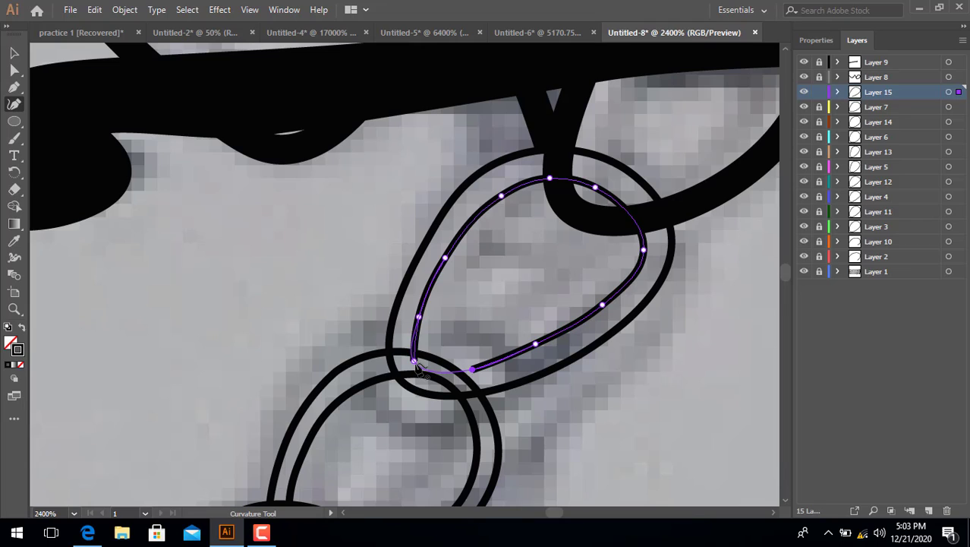
{"action": "left_click", "coordinate": [415, 362]}
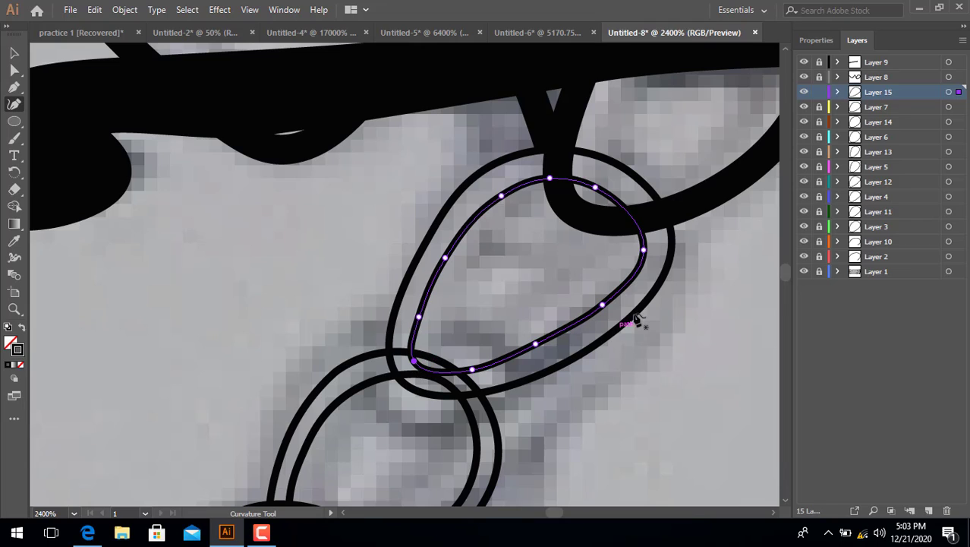
Lock Layer 15 and add a new layer directly above Layer 8.
{"action": "scroll", "coordinate": [733, 242], "scroll_direction": "up", "scroll_amount": 2}
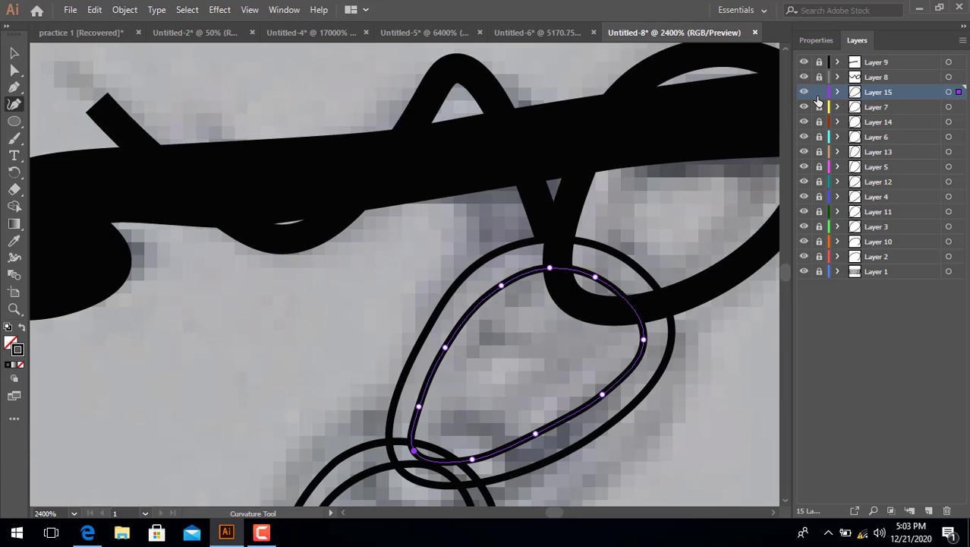
{"action": "key", "text": "ctrl+shift+a"}
{"action": "left_click", "coordinate": [867, 79]}
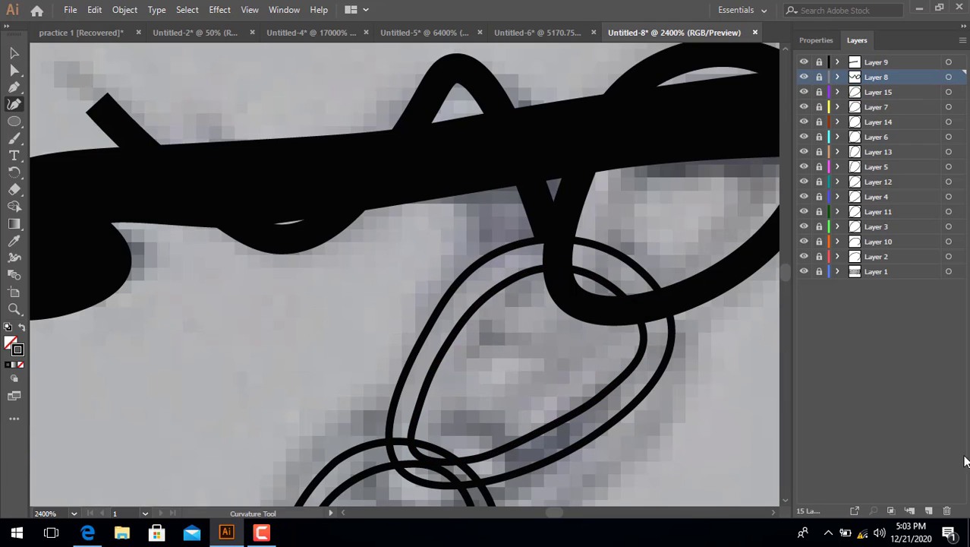
{"action": "left_click", "coordinate": [926, 510]}
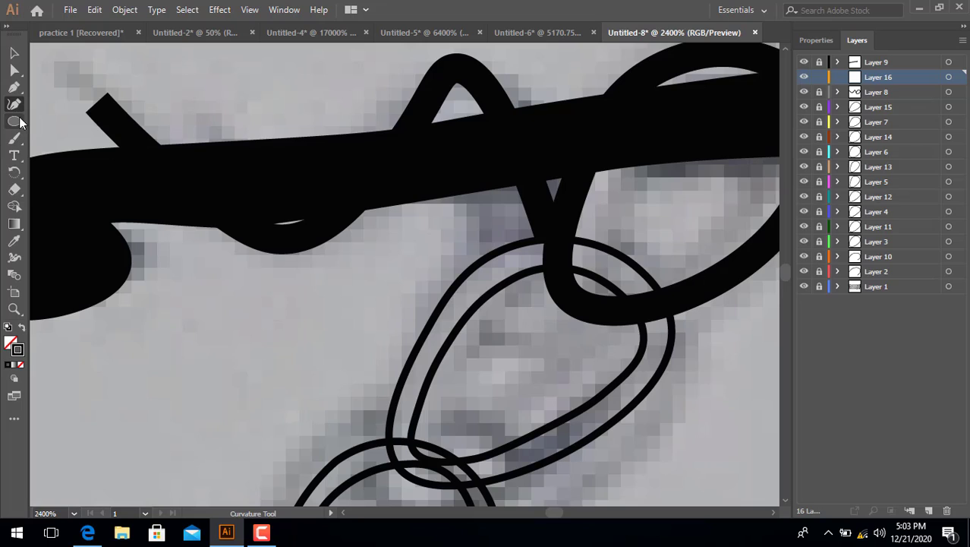
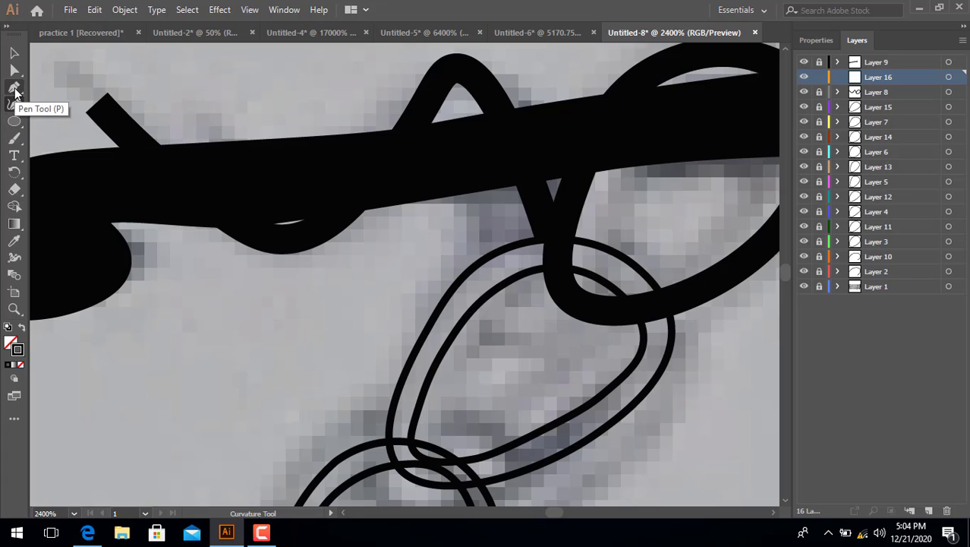
Unlock Layer 8 and set the stroke weight of its thick loop around the hook to 0.25 pt.
{"action": "left_click", "coordinate": [14, 53]}
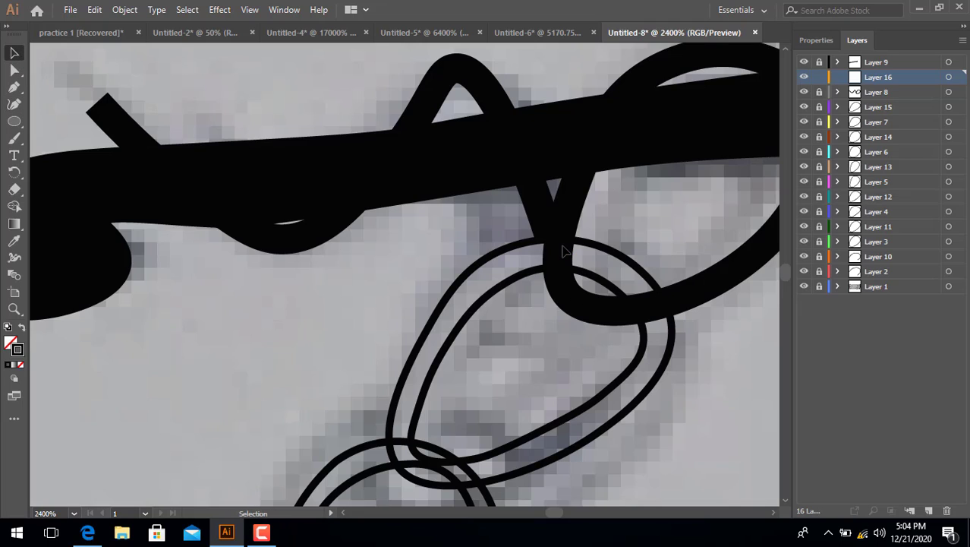
{"action": "left_click", "coordinate": [885, 94]}
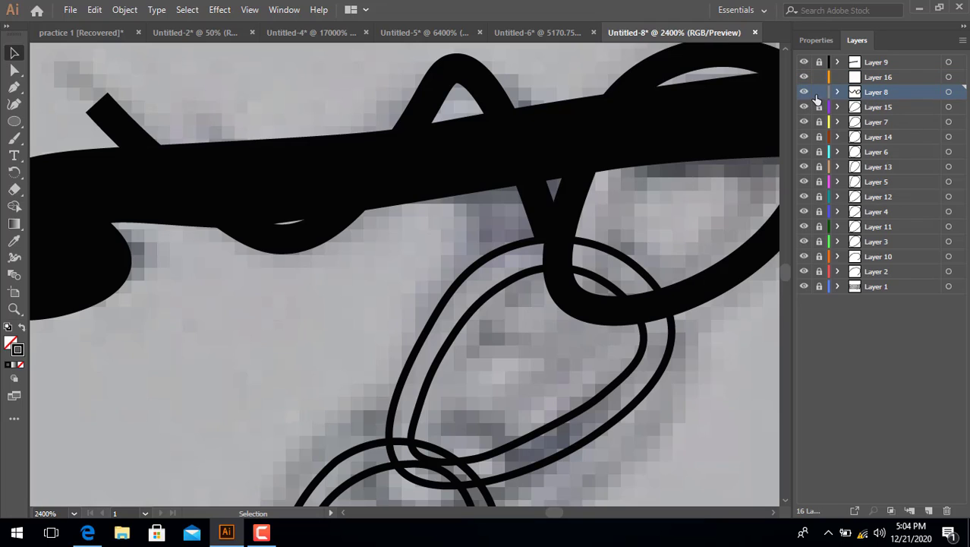
{"action": "left_click", "coordinate": [571, 211]}
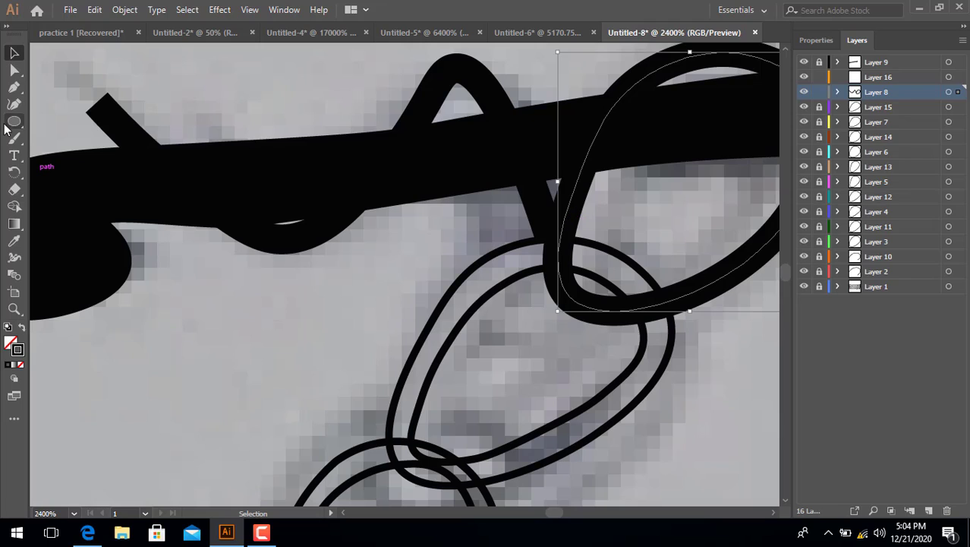
{"action": "left_click", "coordinate": [818, 40]}
{"action": "scroll", "coordinate": [887, 225], "scroll_direction": "down", "scroll_amount": 3}
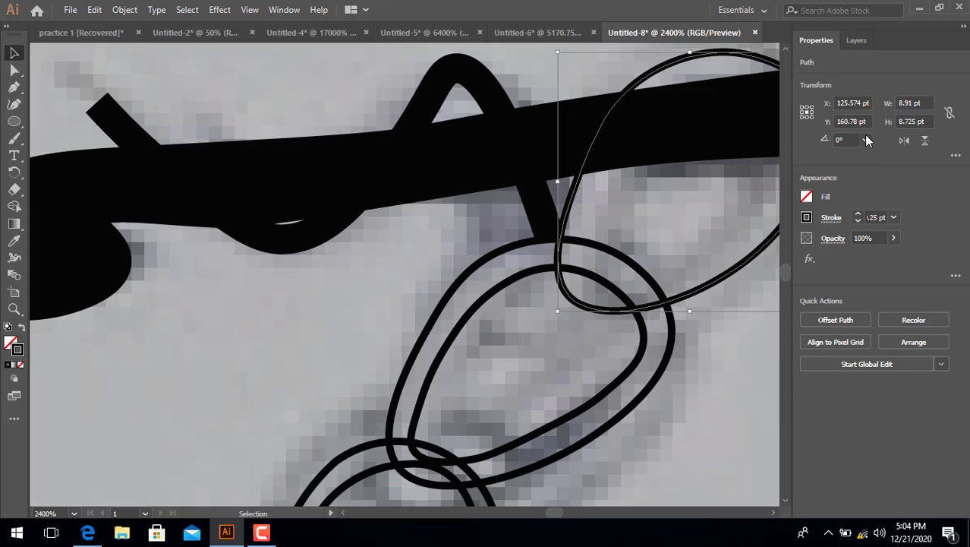
{"action": "left_click", "coordinate": [855, 40]}
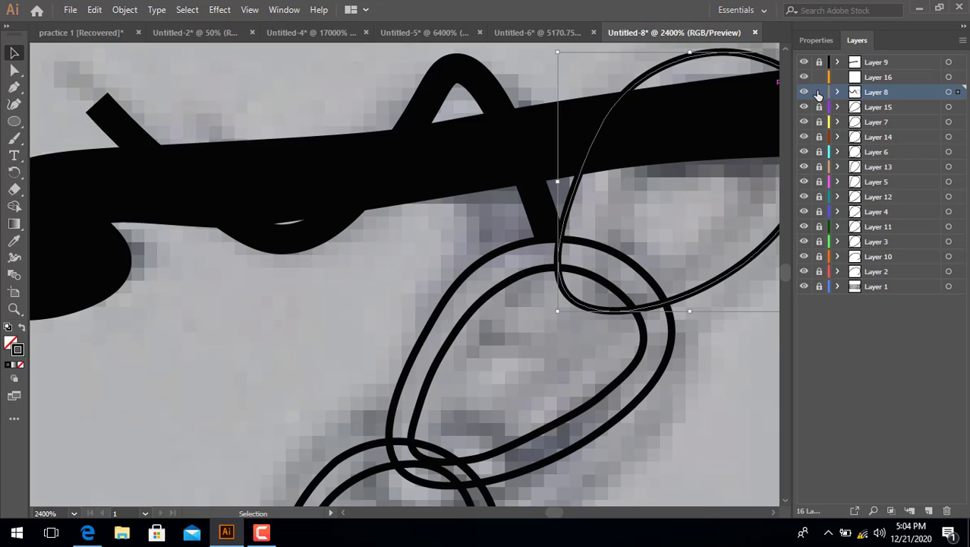
With Layer 8 locked, trace a closed curve just inside its loop on Layer 16 with the Curvature tool, shifting its lower-right anchor slightly upward.
{"action": "left_click", "coordinate": [870, 77]}
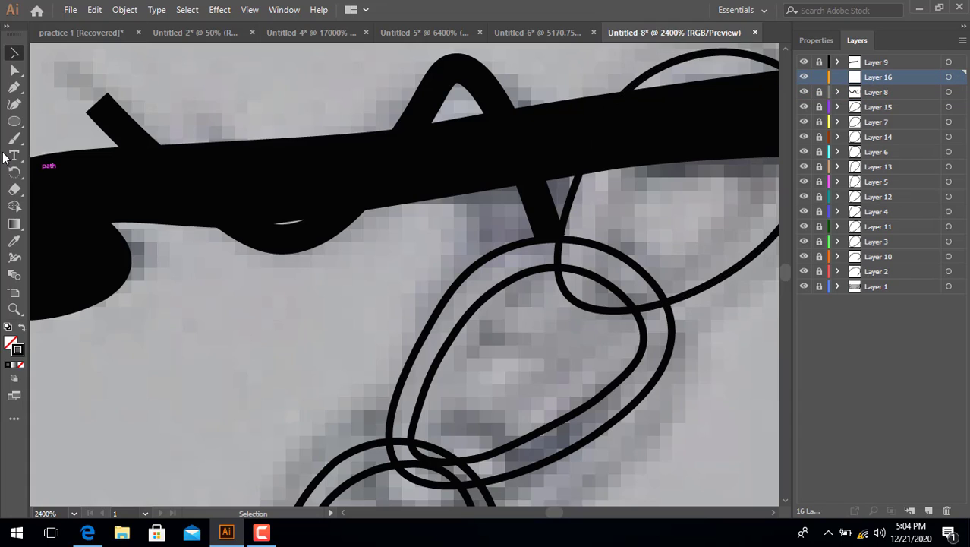
{"action": "left_click", "coordinate": [14, 104]}
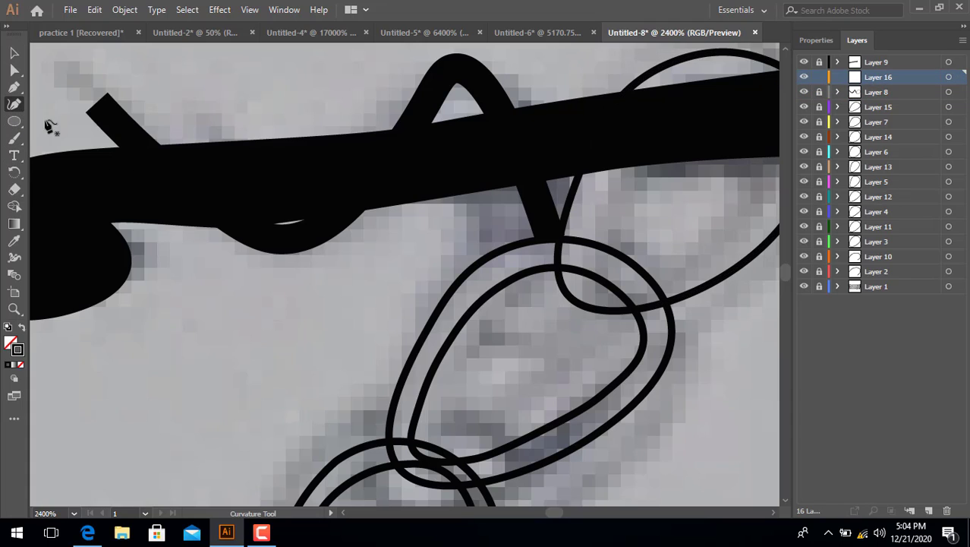
{"action": "left_click", "coordinate": [773, 513]}
{"action": "left_click", "coordinate": [773, 513]}
{"action": "left_click", "coordinate": [773, 514]}
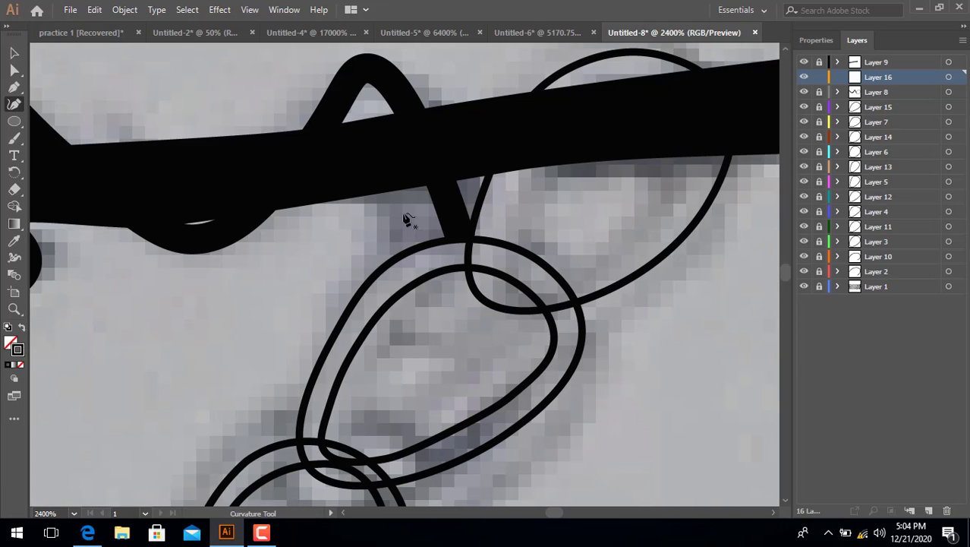
{"action": "left_click", "coordinate": [494, 279]}
{"action": "left_click", "coordinate": [492, 251]}
{"action": "left_click", "coordinate": [502, 207]}
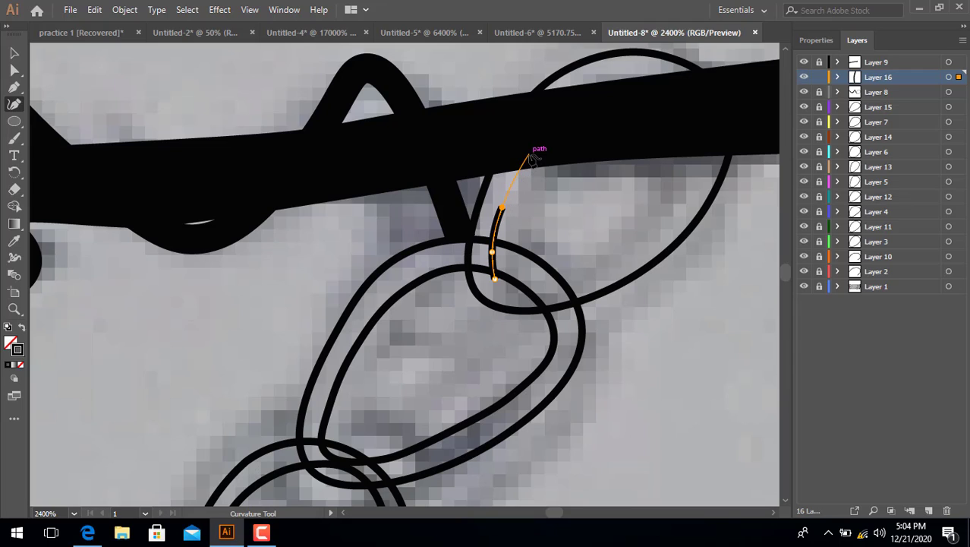
{"action": "left_click", "coordinate": [530, 154]}
{"action": "left_click", "coordinate": [573, 93]}
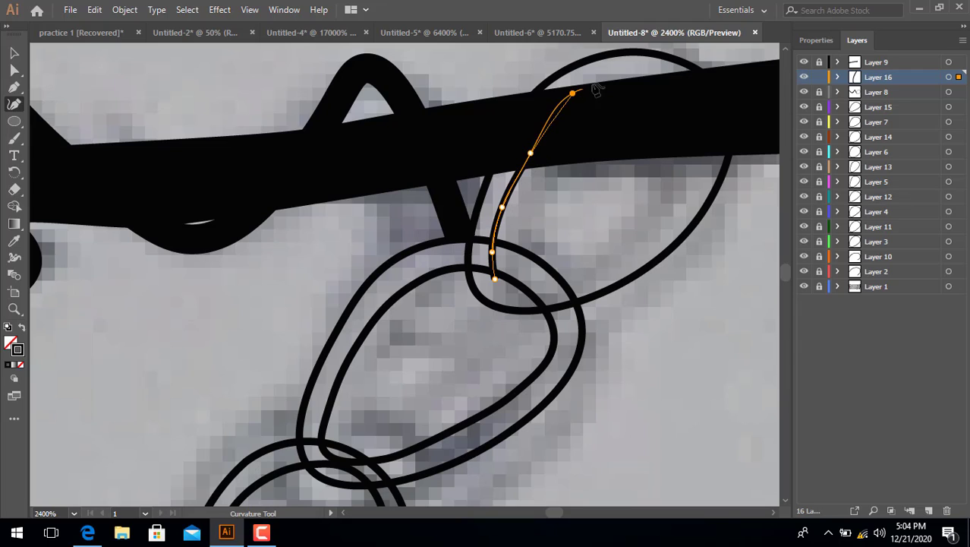
{"action": "left_click", "coordinate": [614, 75]}
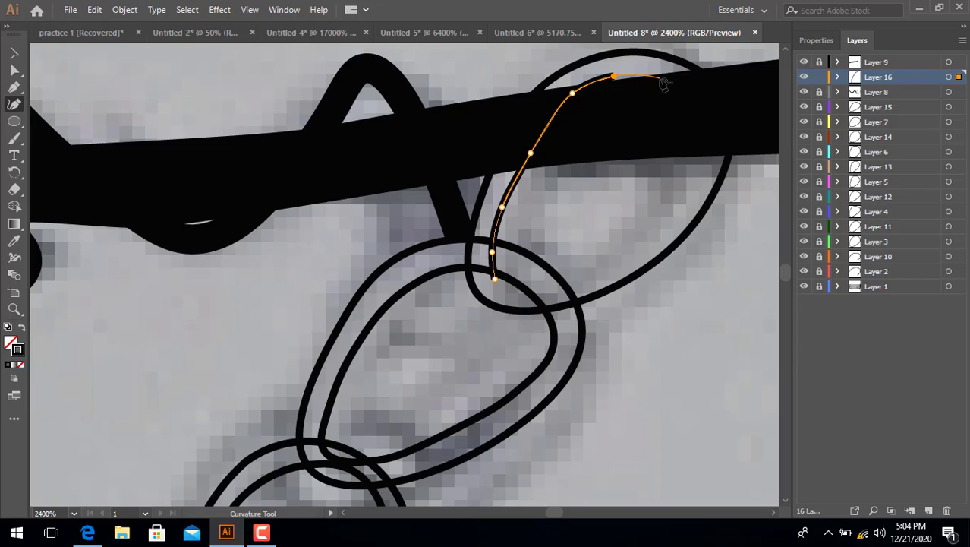
{"action": "left_click", "coordinate": [659, 78]}
{"action": "left_click", "coordinate": [693, 111]}
{"action": "left_click", "coordinate": [703, 156]}
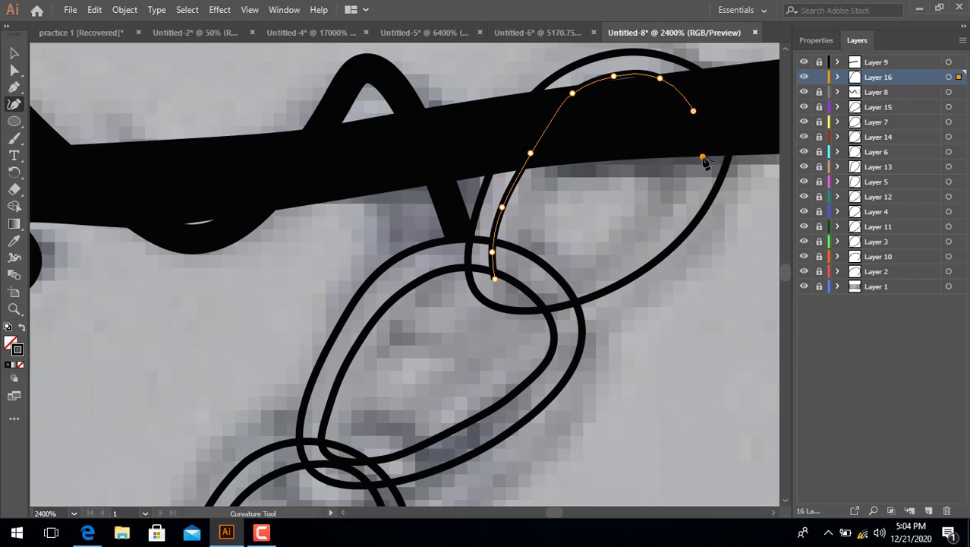
{"action": "left_click", "coordinate": [696, 191]}
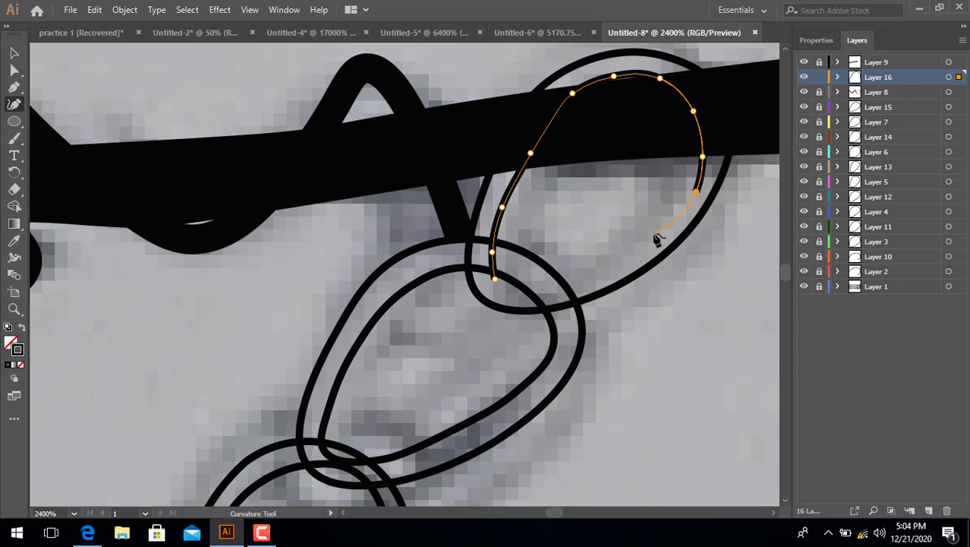
{"action": "left_click", "coordinate": [654, 234]}
{"action": "left_click", "coordinate": [593, 268]}
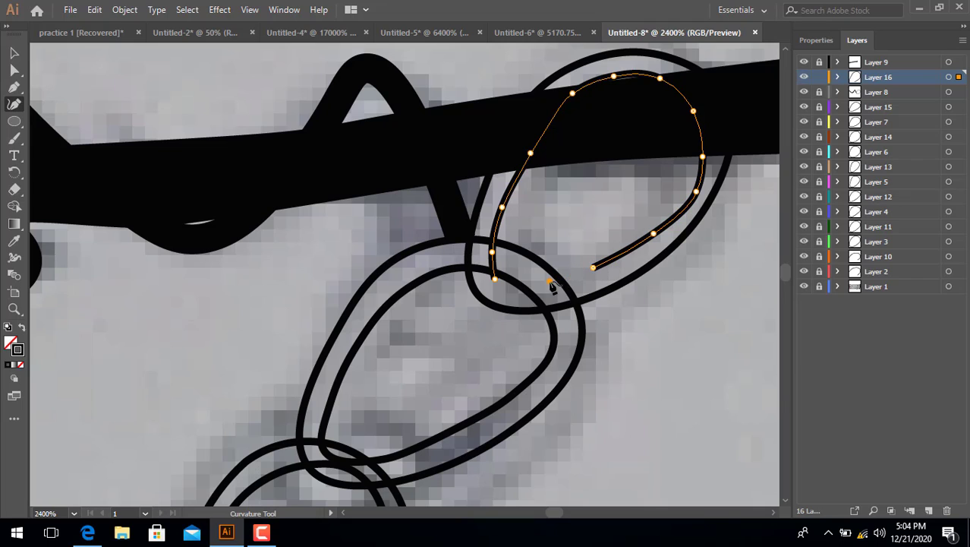
{"action": "left_click", "coordinate": [549, 282]}
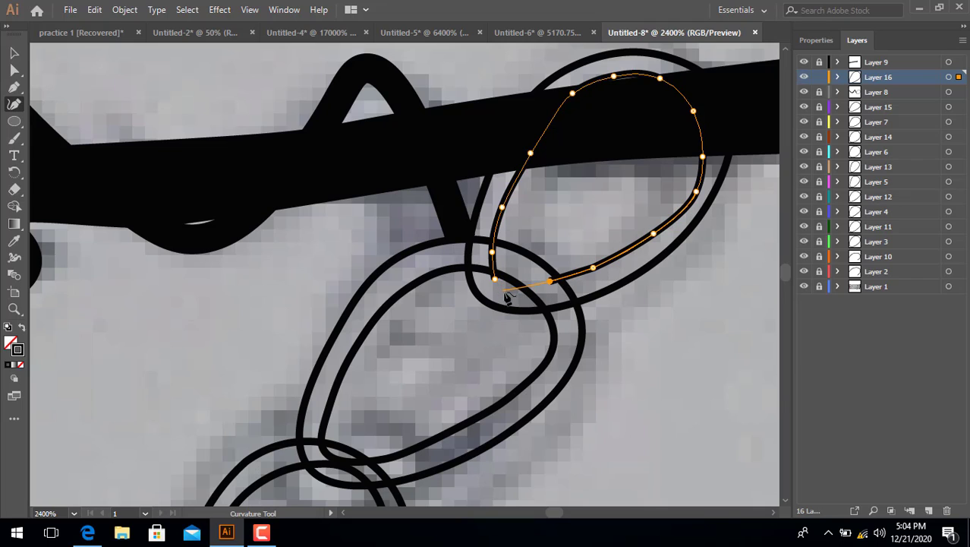
{"action": "left_click", "coordinate": [502, 290]}
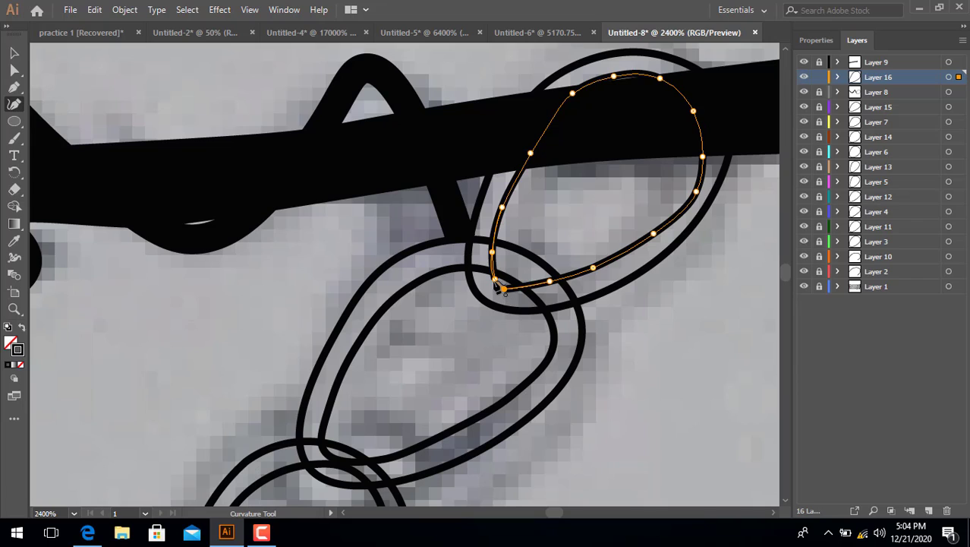
{"action": "left_click", "coordinate": [702, 157]}
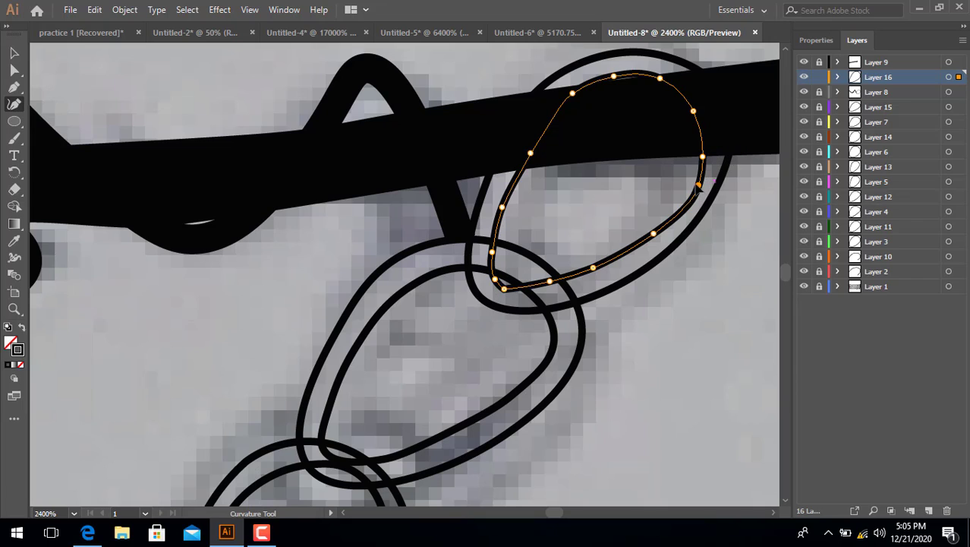
{"action": "left_click", "coordinate": [697, 184]}
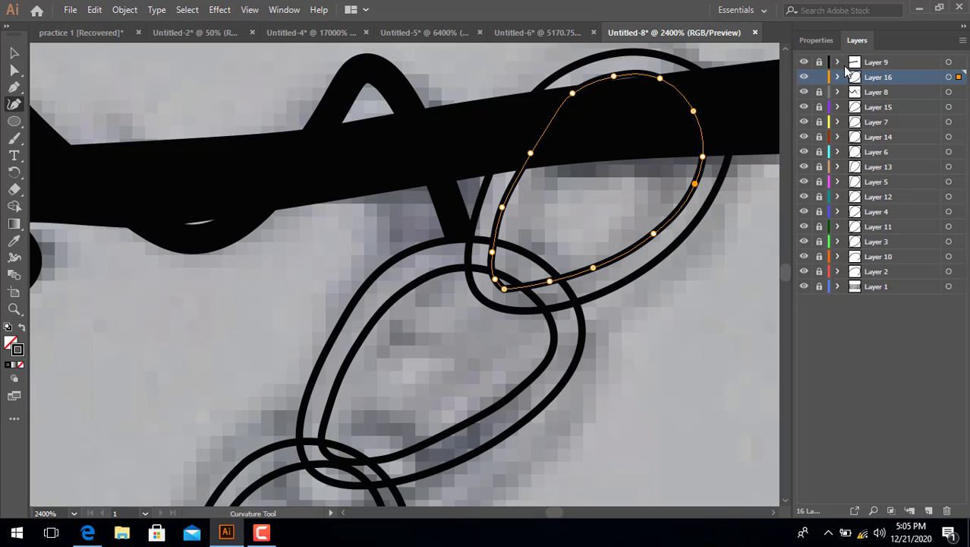
Lock Layer 16 and add a new layer directly above Layer 9.
{"action": "key", "text": "Escape"}
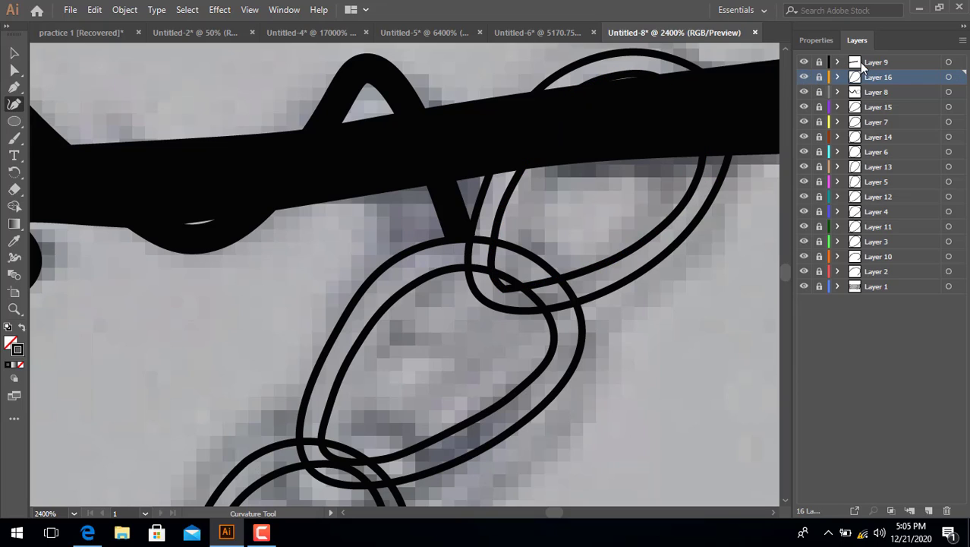
{"action": "left_click", "coordinate": [866, 65]}
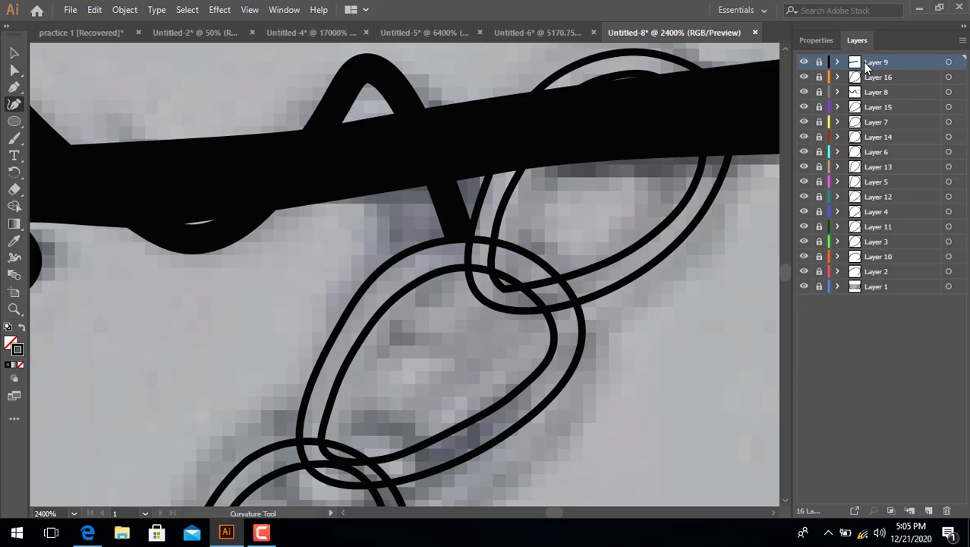
{"action": "left_click", "coordinate": [929, 511]}
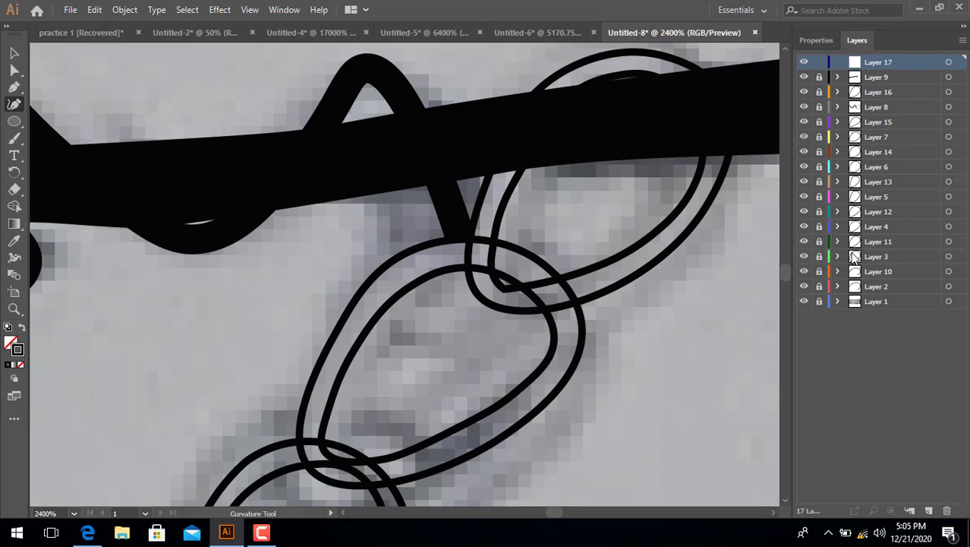
Unlock Layer 9 and all the other locked layers except Layer 1.
{"action": "left_click", "coordinate": [850, 82]}
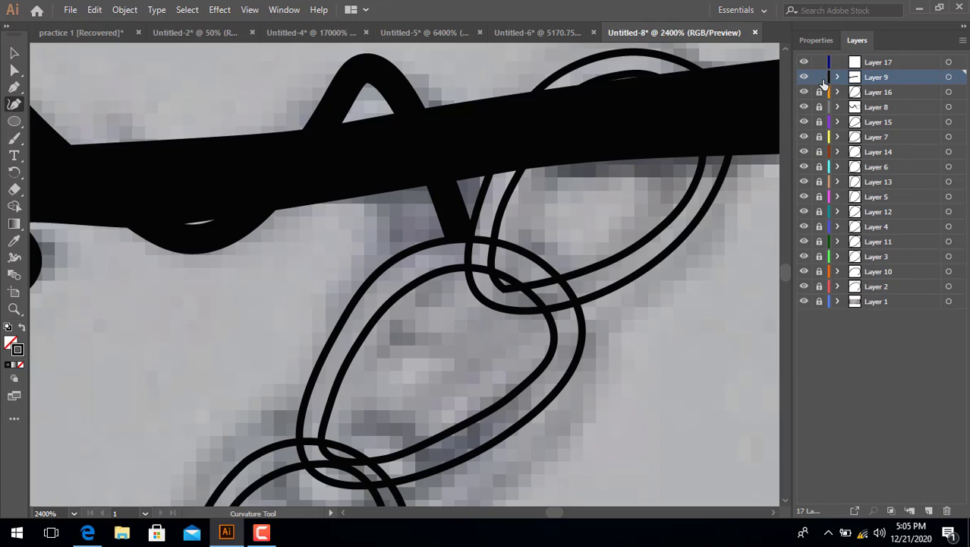
{"action": "left_click", "coordinate": [15, 54]}
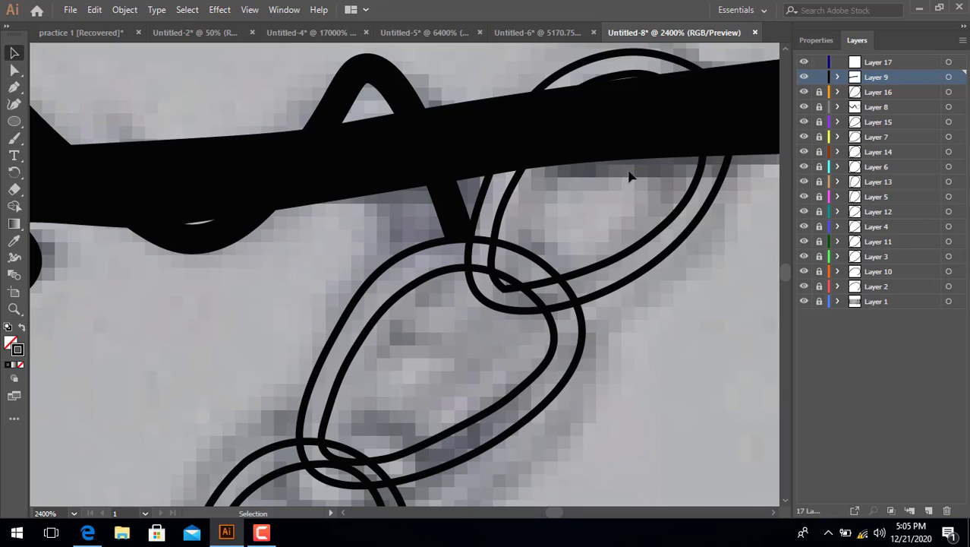
{"action": "scroll", "coordinate": [628, 177], "scroll_direction": "down", "scroll_amount": 3, "text": "alt"}
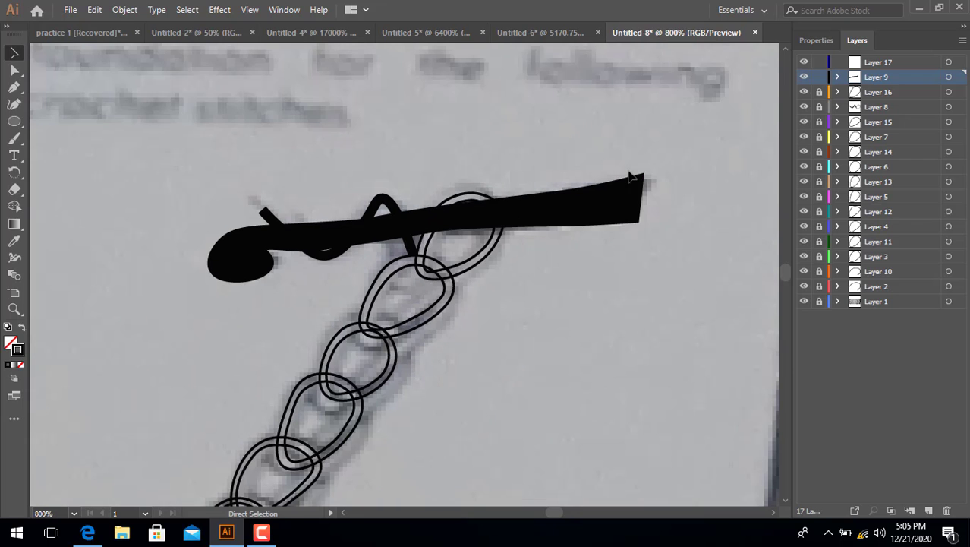
{"action": "scroll", "coordinate": [629, 171], "scroll_direction": "down", "scroll_amount": 5}
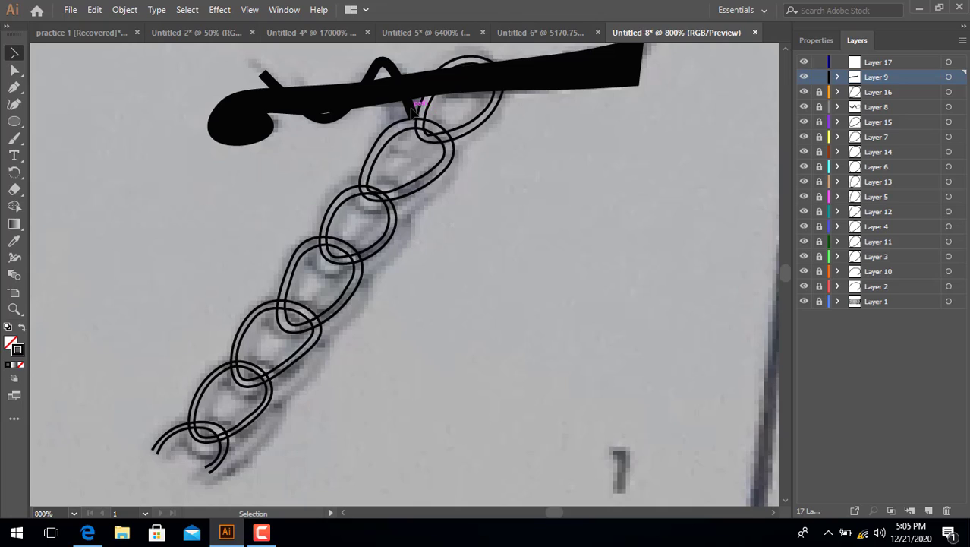
{"action": "left_click", "coordinate": [819, 286]}
{"action": "left_click_drag", "start_coordinate": [820, 262], "coordinate": [819, 91]}
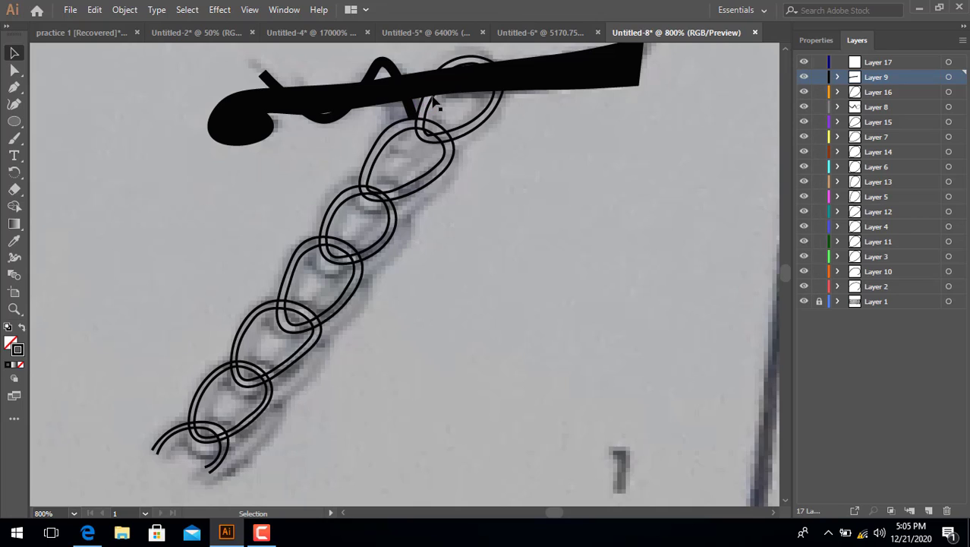
Set the stroke weight of the wavy yarn path crossing the hook on Layer 8 to 0.25 pt.
{"action": "left_click", "coordinate": [391, 79]}
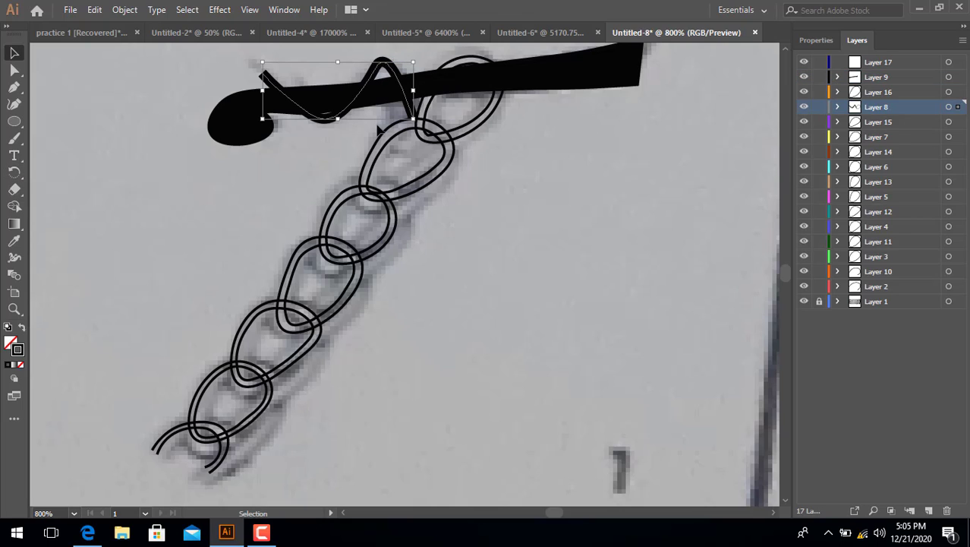
{"action": "left_click", "coordinate": [814, 40]}
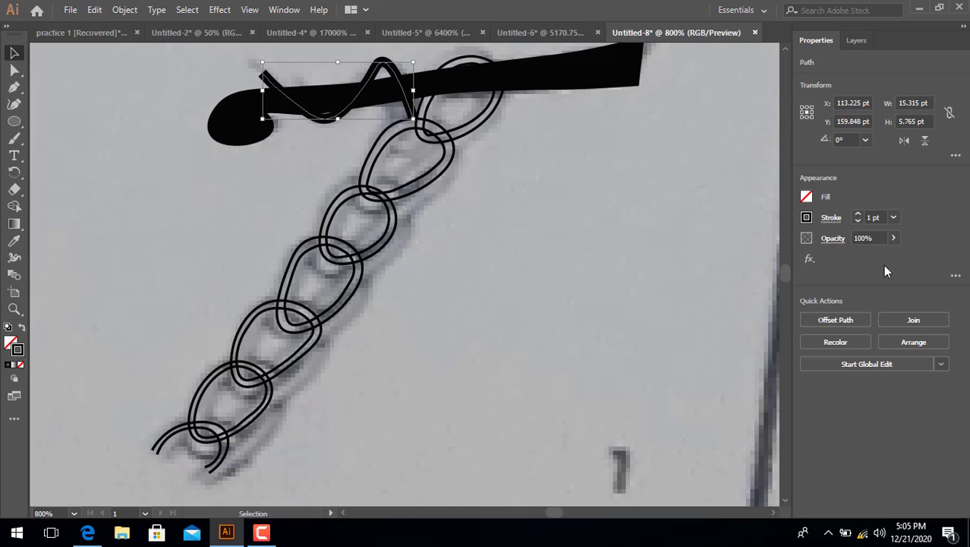
{"action": "scroll", "coordinate": [878, 212], "scroll_direction": "down", "scroll_amount": 1}
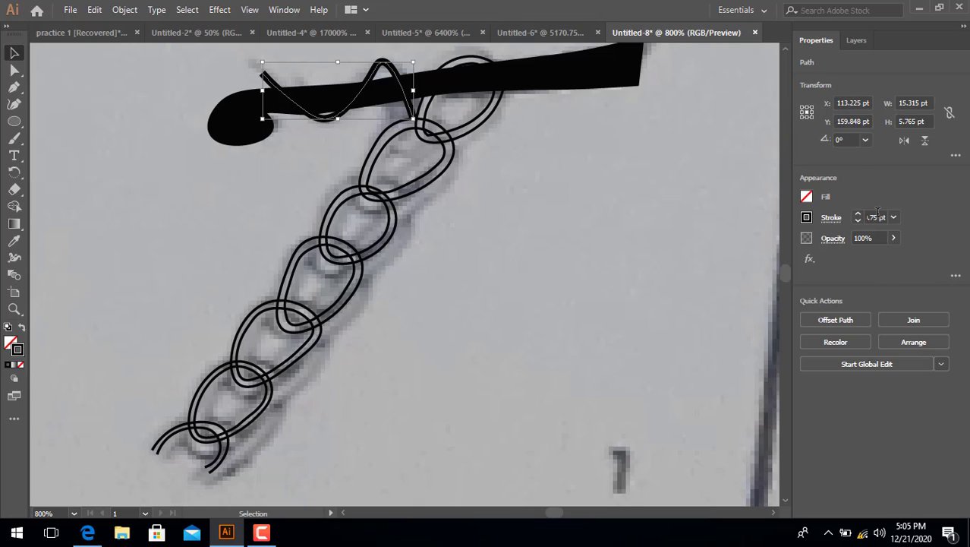
{"action": "scroll", "coordinate": [877, 211], "scroll_direction": "down", "scroll_amount": 1}
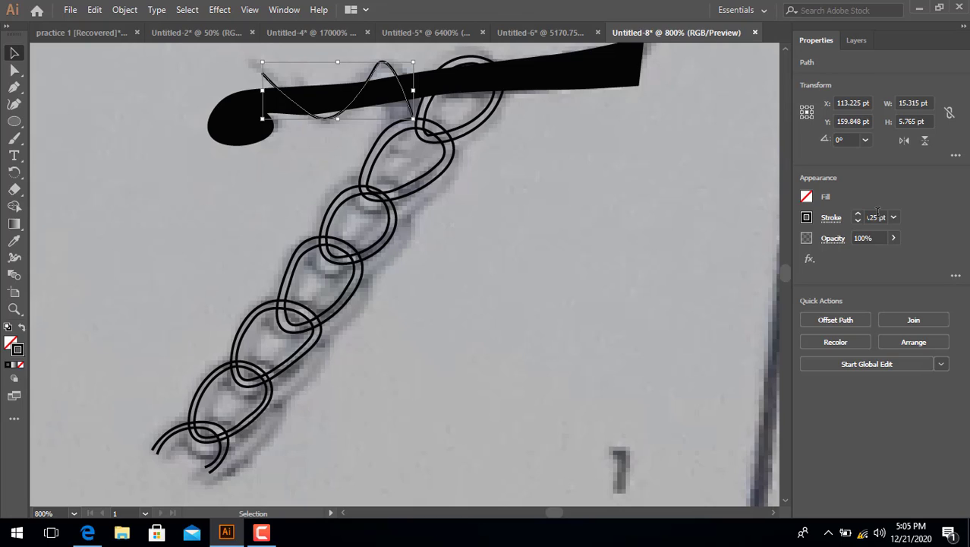
{"action": "left_click", "coordinate": [853, 40]}
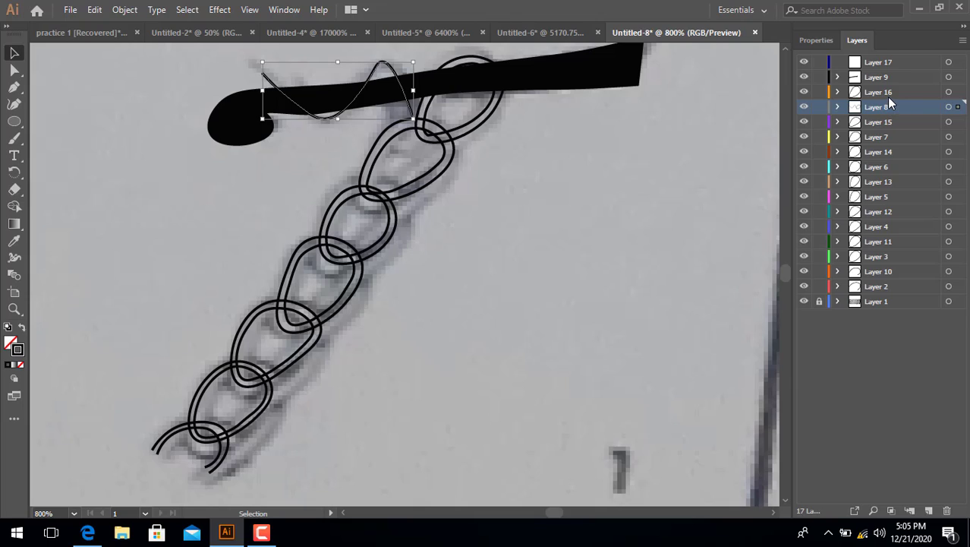
Make Layer 16 the active layer and lock every other layer, including Layers 8, 9 and 17.
{"action": "left_click", "coordinate": [887, 95]}
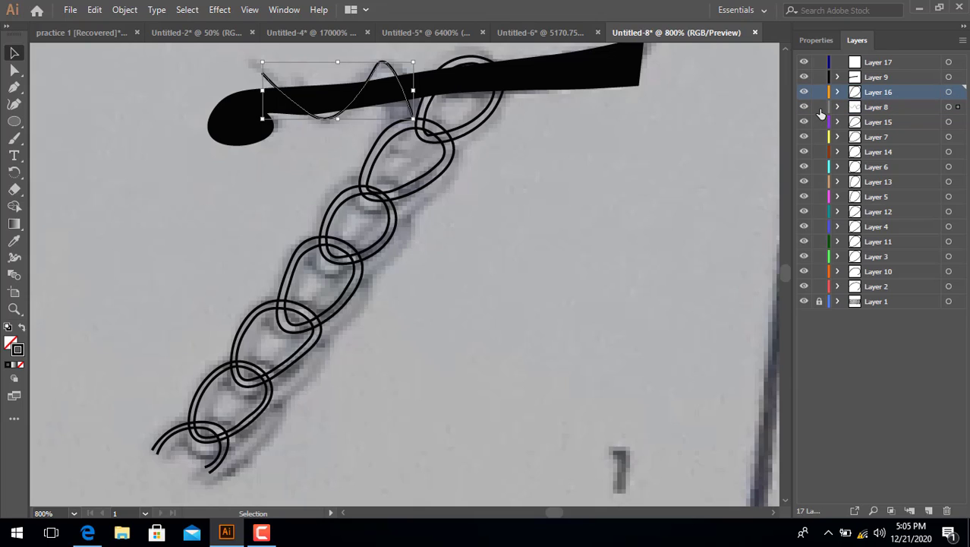
{"action": "left_click_drag", "start_coordinate": [820, 112], "coordinate": [823, 303]}
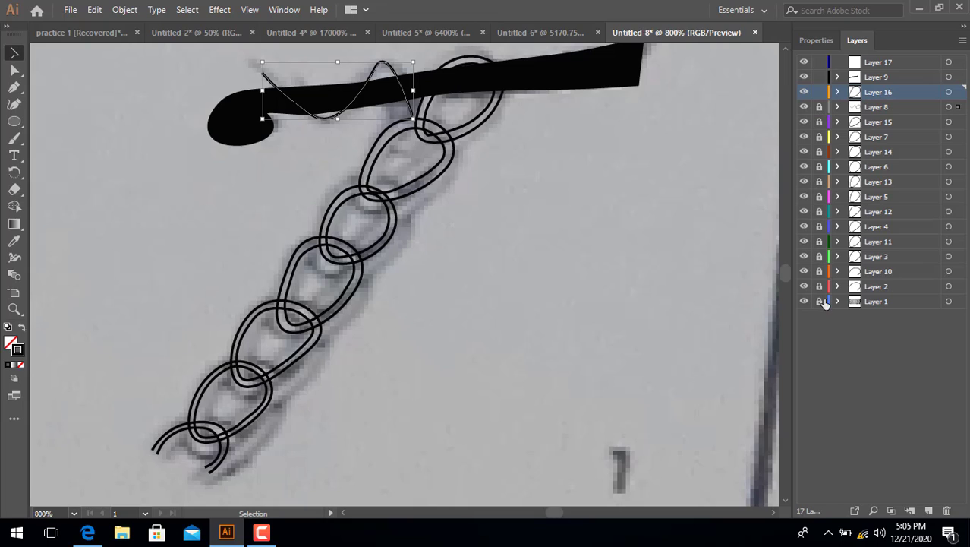
{"action": "left_click", "coordinate": [819, 77]}
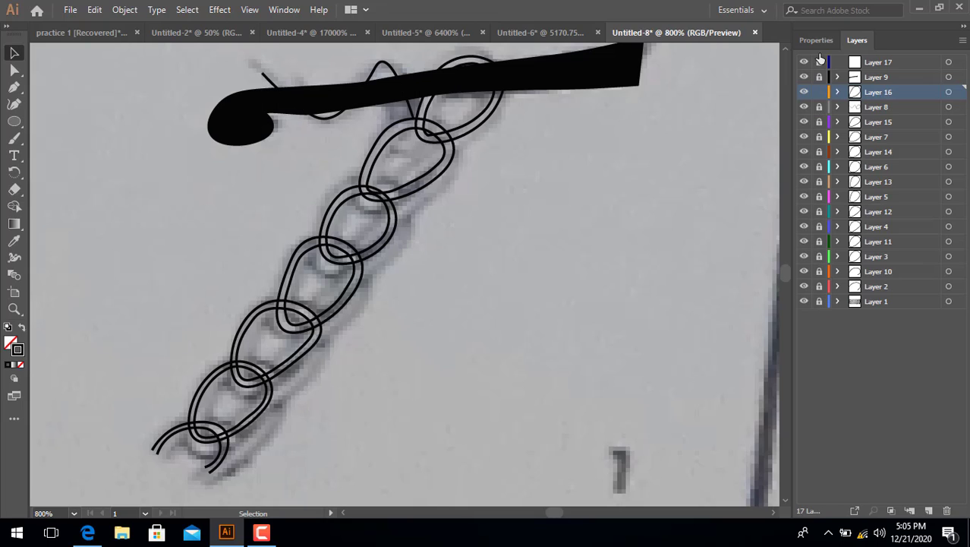
{"action": "left_click", "coordinate": [819, 63]}
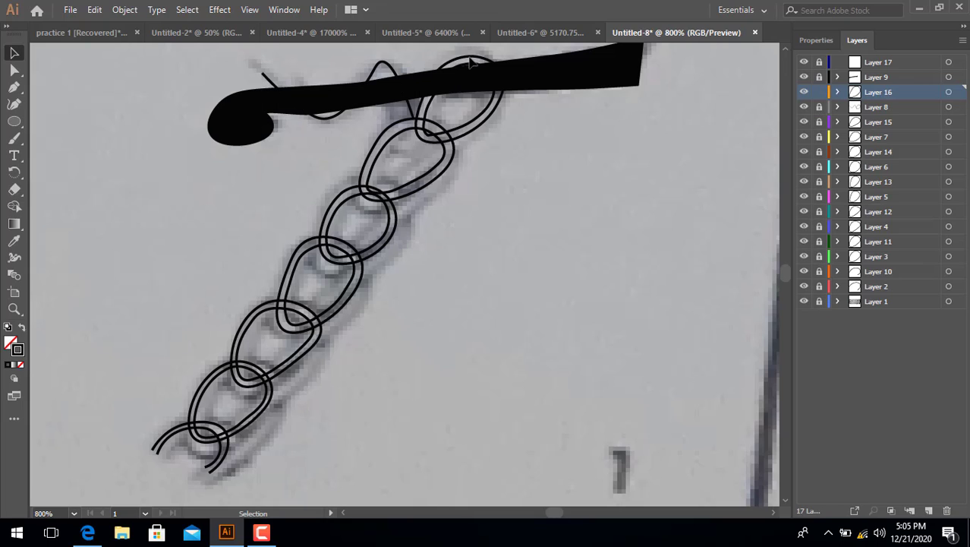
Trace a second wavy open curve just below the yarn path on Layer 16 with the Curvature tool, nudging the anchor before its crest slightly left.
{"action": "left_click", "coordinate": [14, 104]}
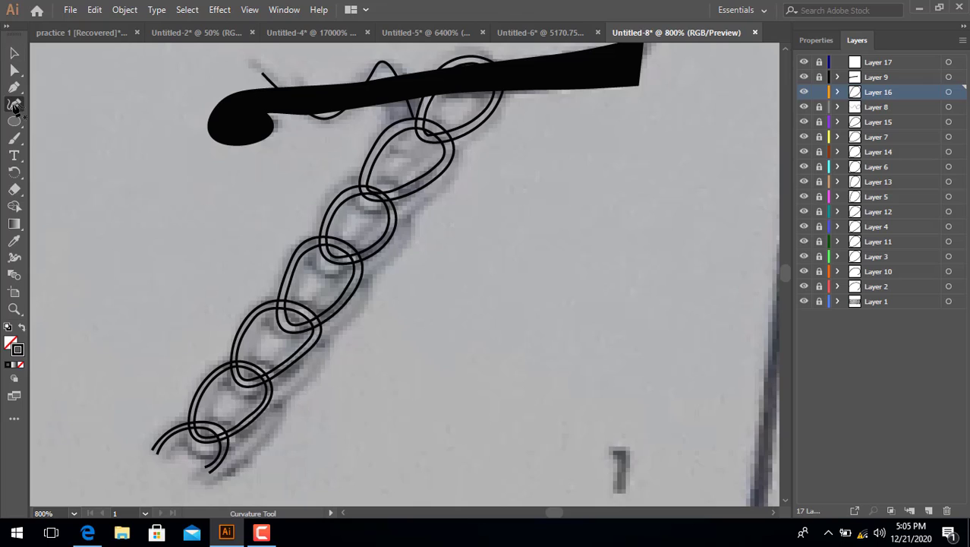
{"action": "left_click", "coordinate": [255, 79]}
{"action": "left_click", "coordinate": [266, 96]}
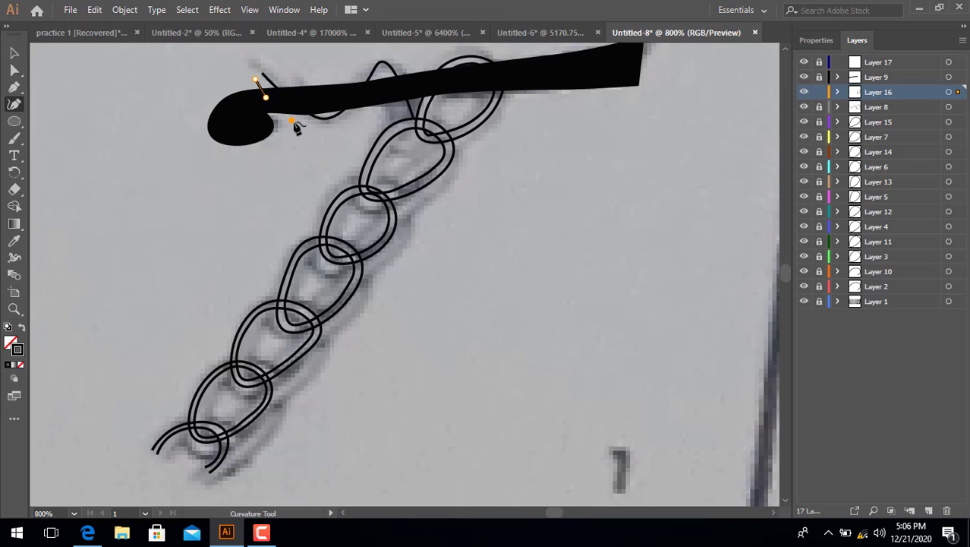
{"action": "left_click", "coordinate": [291, 119]}
{"action": "left_click", "coordinate": [317, 132]}
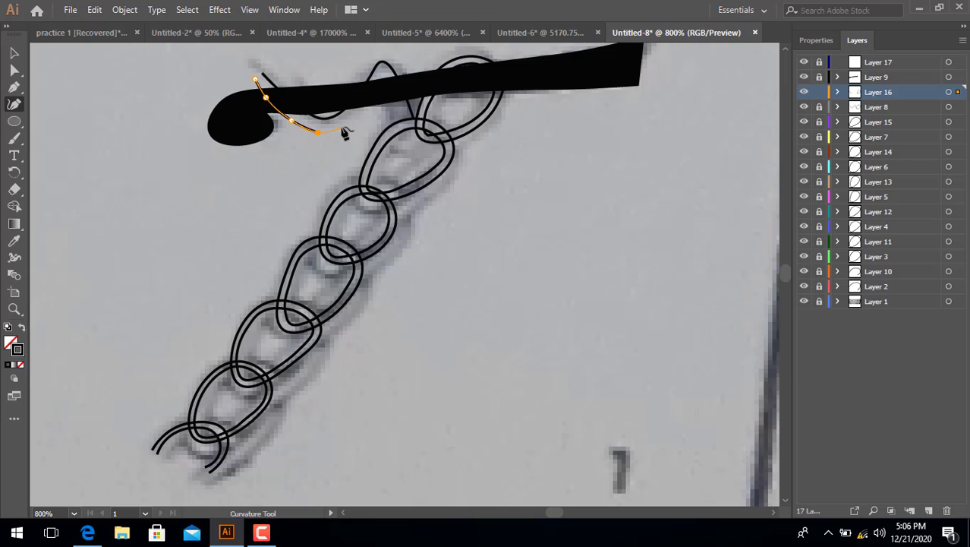
{"action": "left_click", "coordinate": [342, 125]}
{"action": "left_click", "coordinate": [358, 109]}
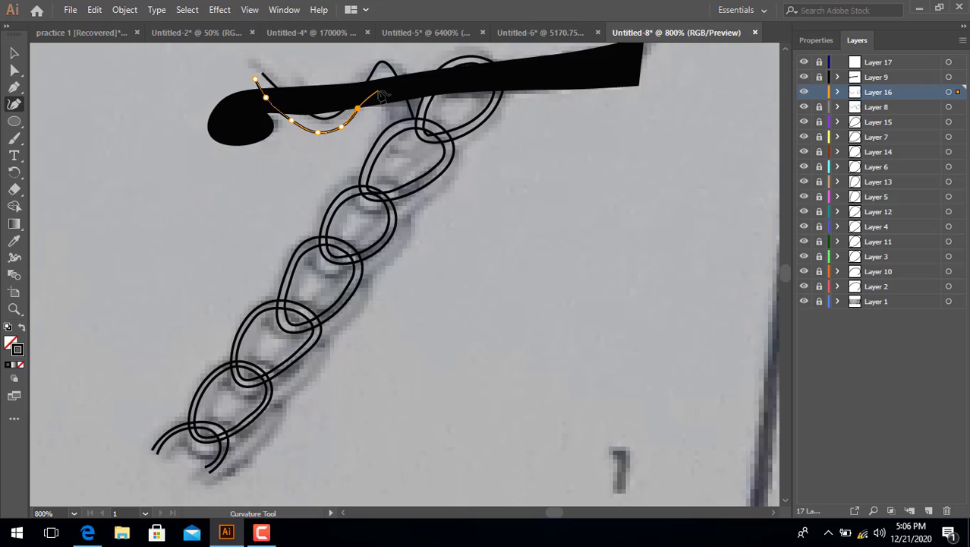
{"action": "left_click", "coordinate": [378, 90]}
{"action": "left_click", "coordinate": [384, 77]}
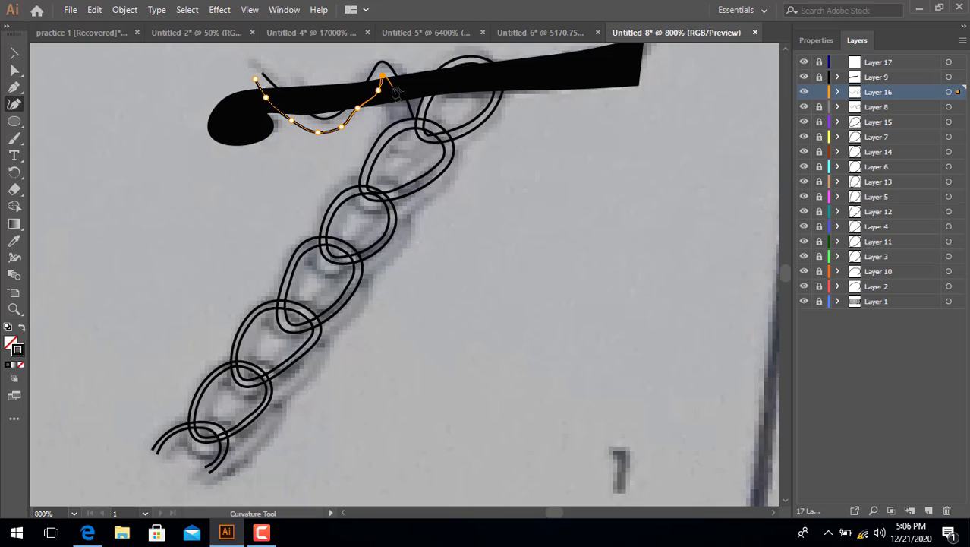
{"action": "left_click", "coordinate": [403, 119]}
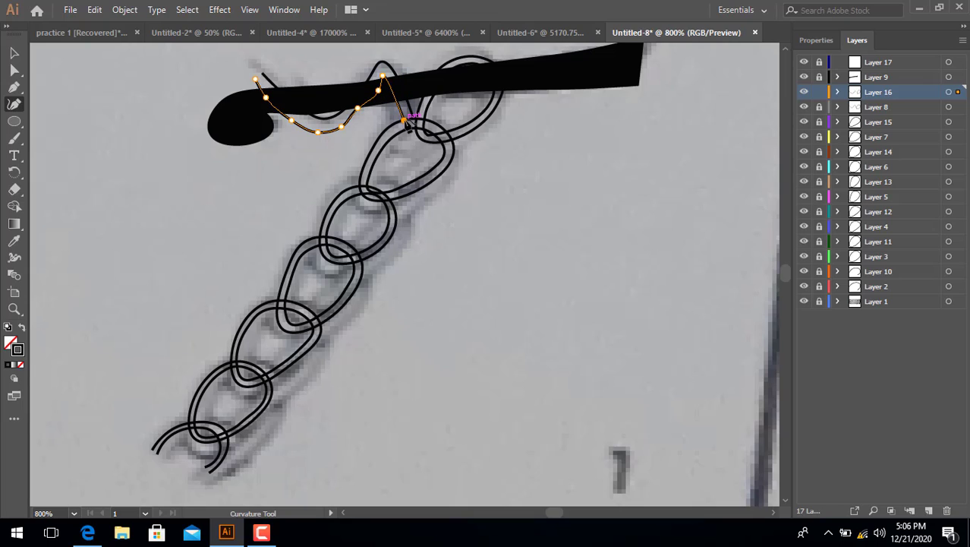
{"action": "left_click", "coordinate": [378, 90]}
{"action": "left_click_drag", "start_coordinate": [378, 90], "coordinate": [373, 89]}
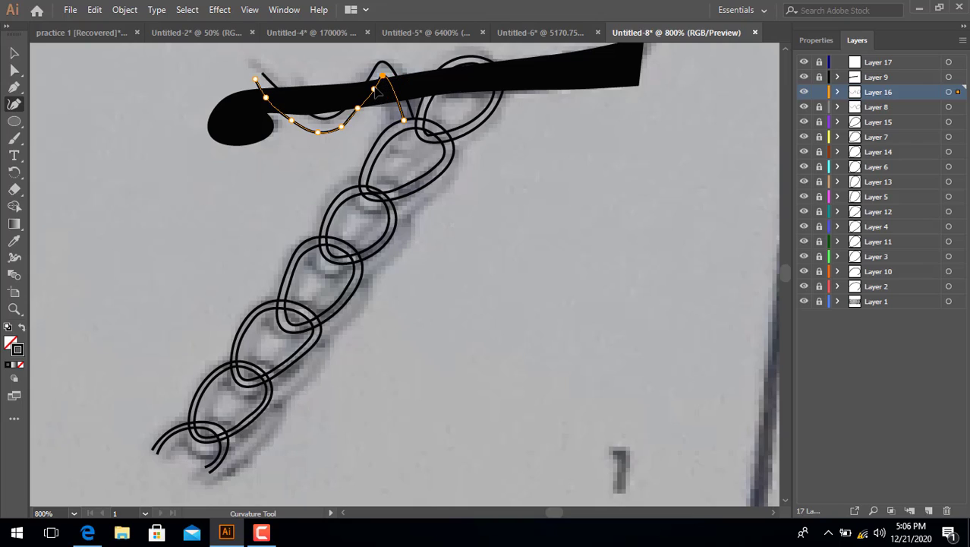
Fine-tune the anchor points on the rising part of the inner yarn curve on Layer 16.
{"action": "left_click_drag", "start_coordinate": [374, 89], "coordinate": [377, 84]}
{"action": "left_click", "coordinate": [377, 86]}
{"action": "left_click_drag", "start_coordinate": [359, 111], "coordinate": [362, 112]}
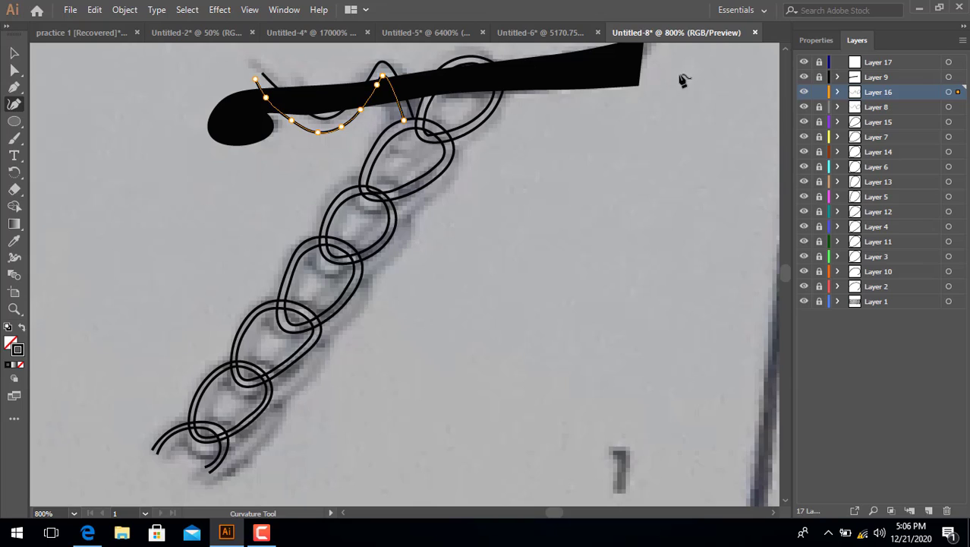
Unlock the layers from Layer 9 down to Layer 5 and remove the stroke from the black hook shape.
{"action": "left_click_drag", "start_coordinate": [819, 67], "coordinate": [820, 197]}
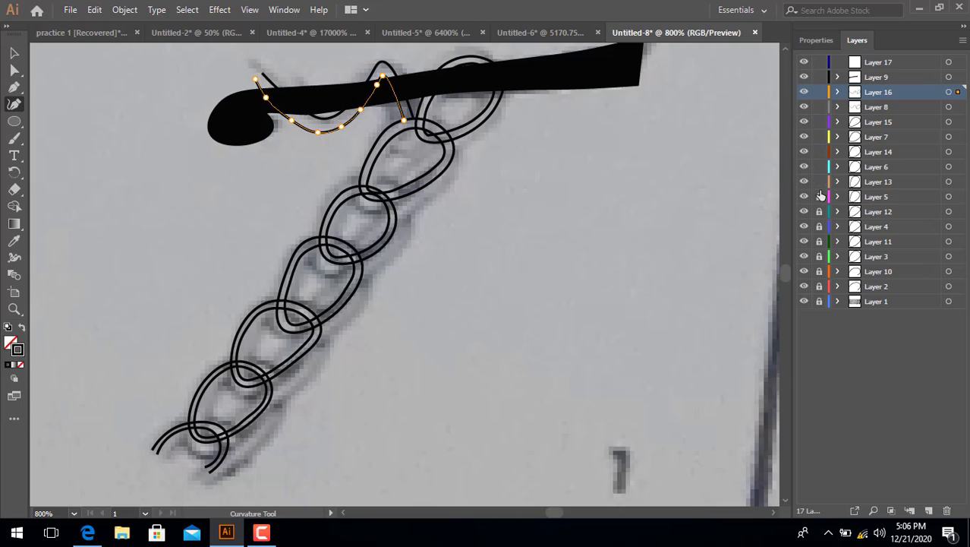
{"action": "left_click", "coordinate": [14, 53]}
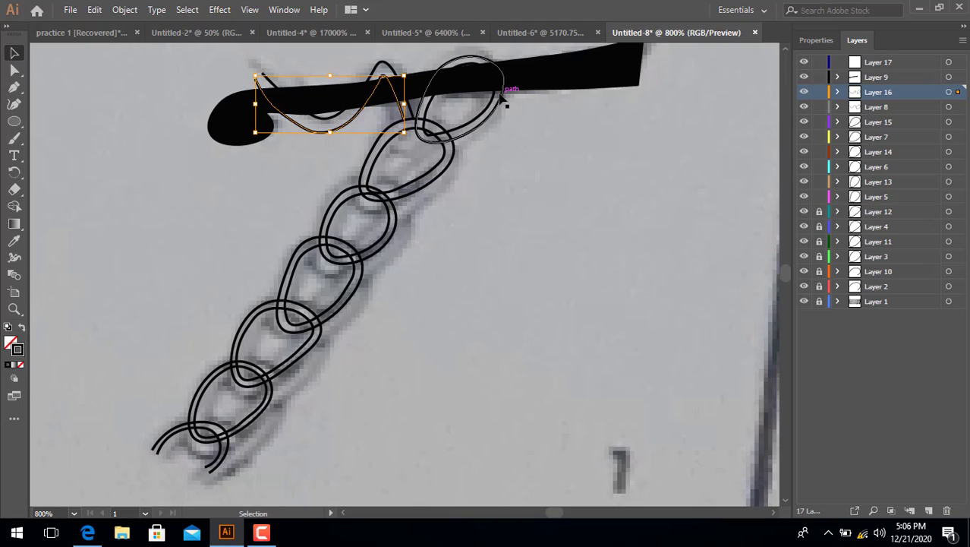
{"action": "left_click", "coordinate": [564, 76]}
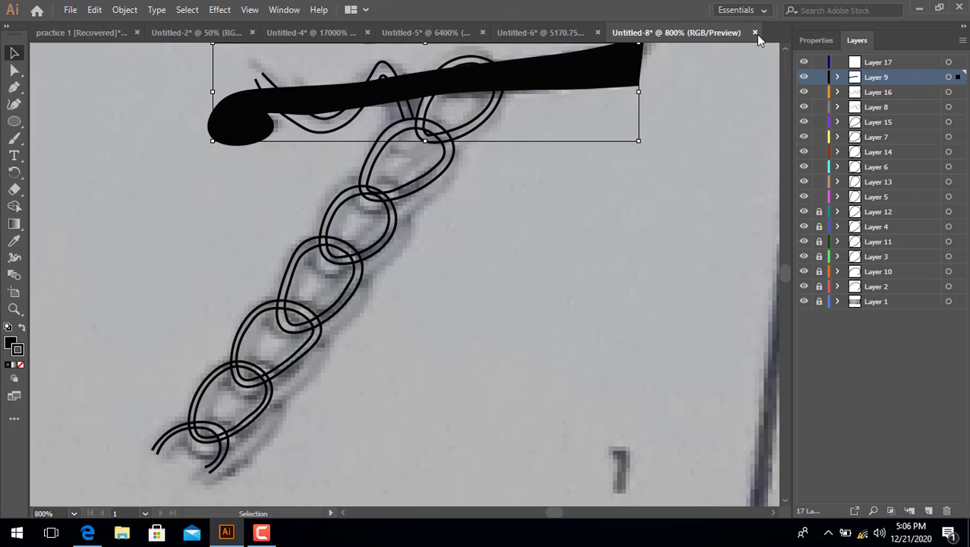
{"action": "left_click", "coordinate": [817, 43]}
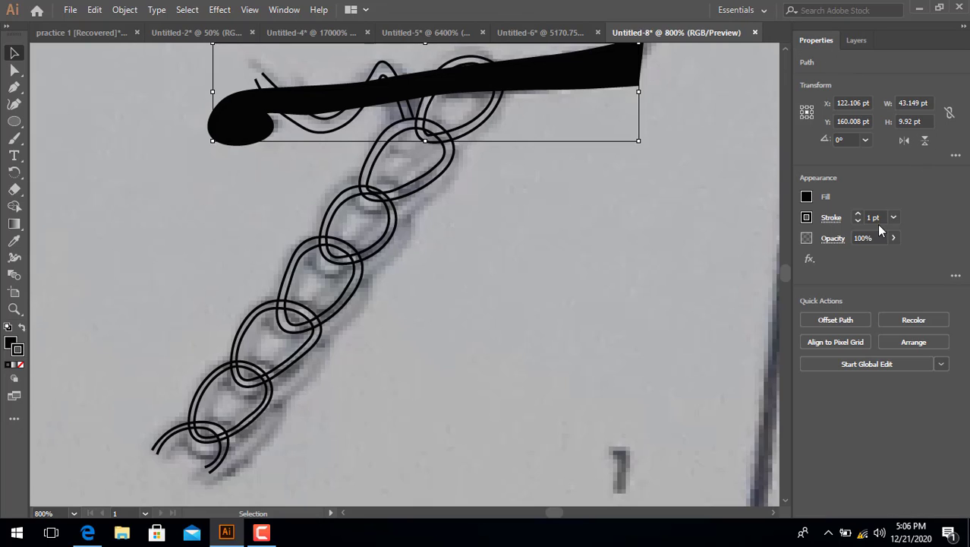
{"action": "scroll", "coordinate": [881, 217], "scroll_direction": "down", "scroll_amount": 1}
{"action": "scroll", "coordinate": [881, 216], "scroll_direction": "down", "scroll_amount": 2}
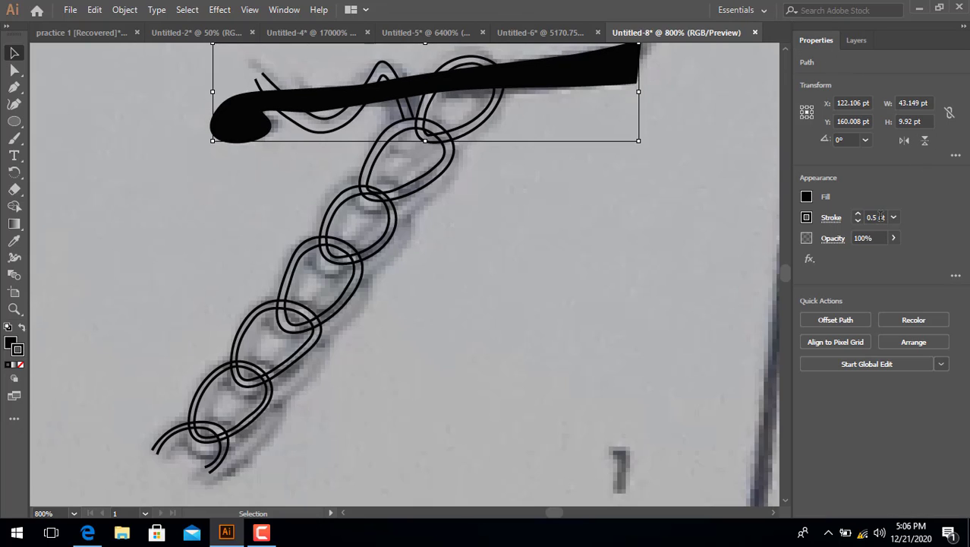
{"action": "scroll", "coordinate": [880, 216], "scroll_direction": "down", "scroll_amount": 1}
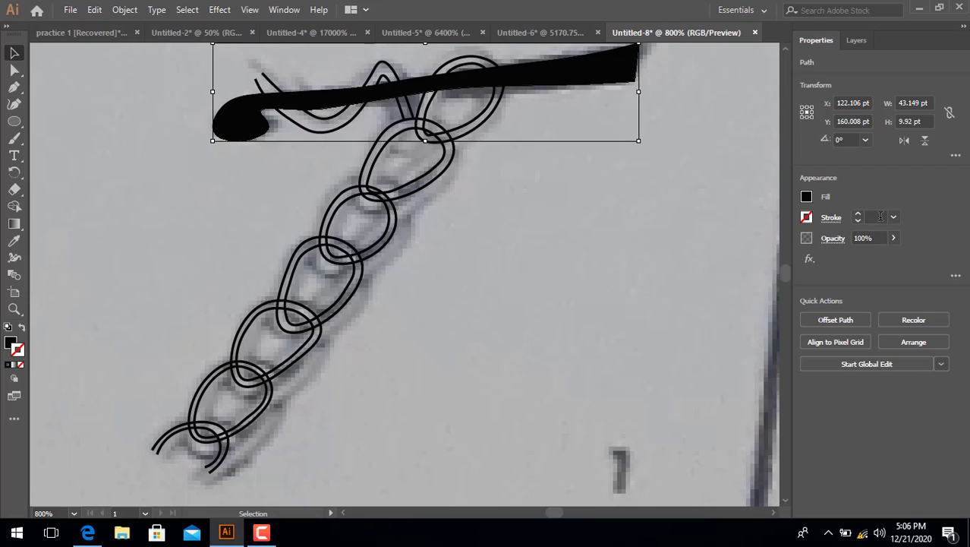
{"action": "left_click", "coordinate": [592, 218]}
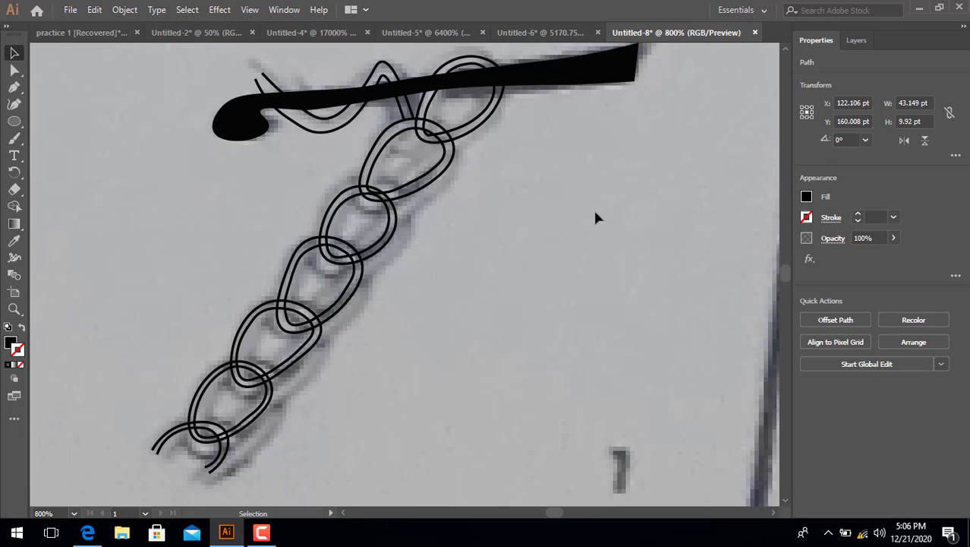
Adjust the anchor points along the hook's lower edge beside the uppermost chain link with the Curvature tool.
{"action": "left_click", "coordinate": [578, 85]}
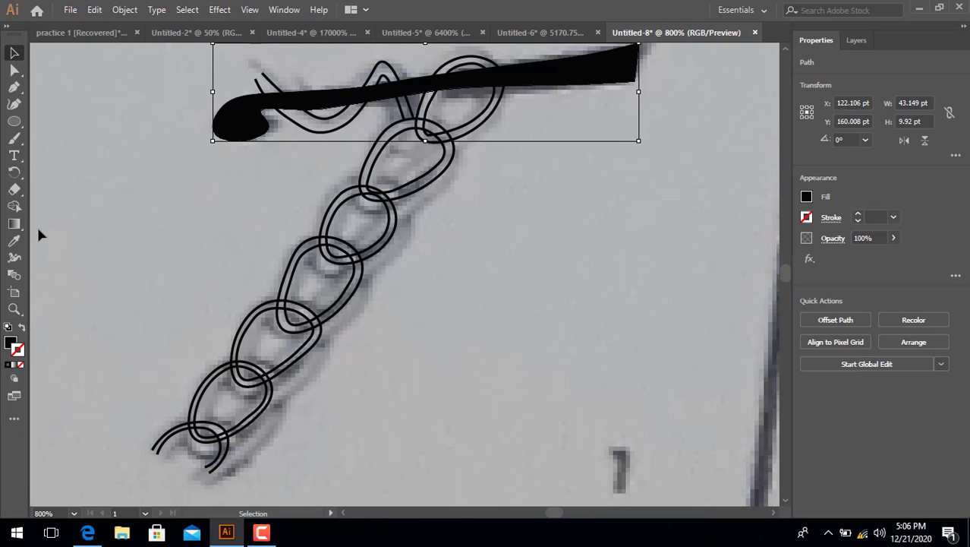
{"action": "left_click", "coordinate": [15, 107]}
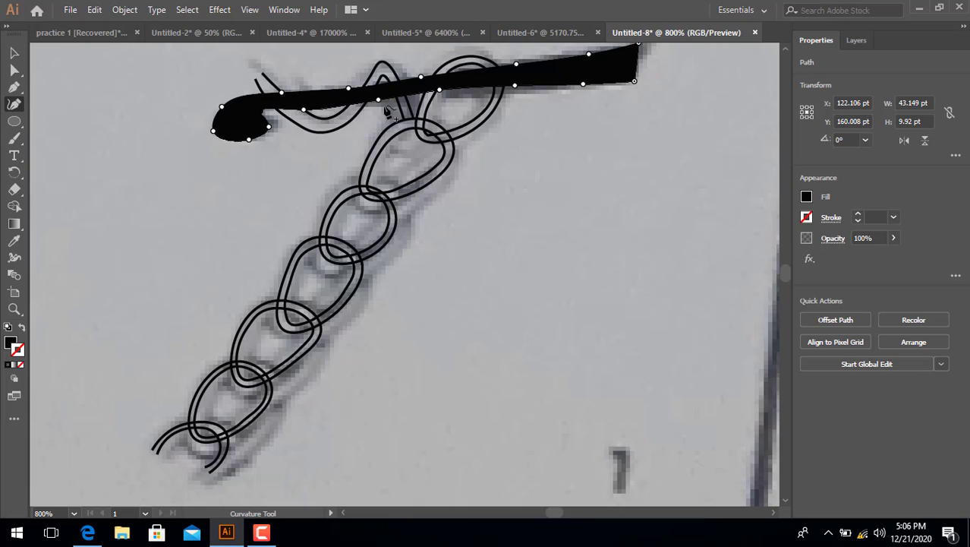
{"action": "left_click", "coordinate": [440, 89]}
{"action": "key", "text": "Delete"}
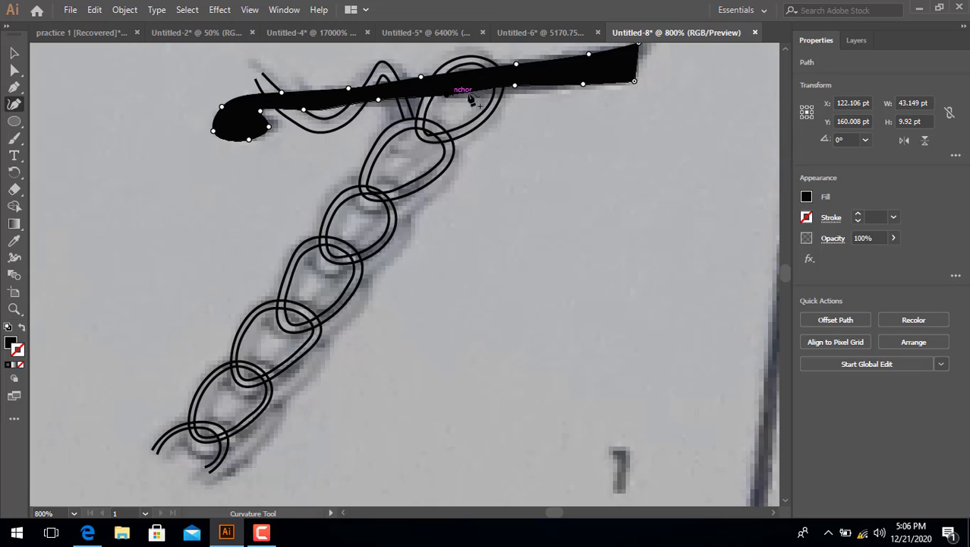
{"action": "left_click_drag", "start_coordinate": [516, 88], "coordinate": [446, 94]}
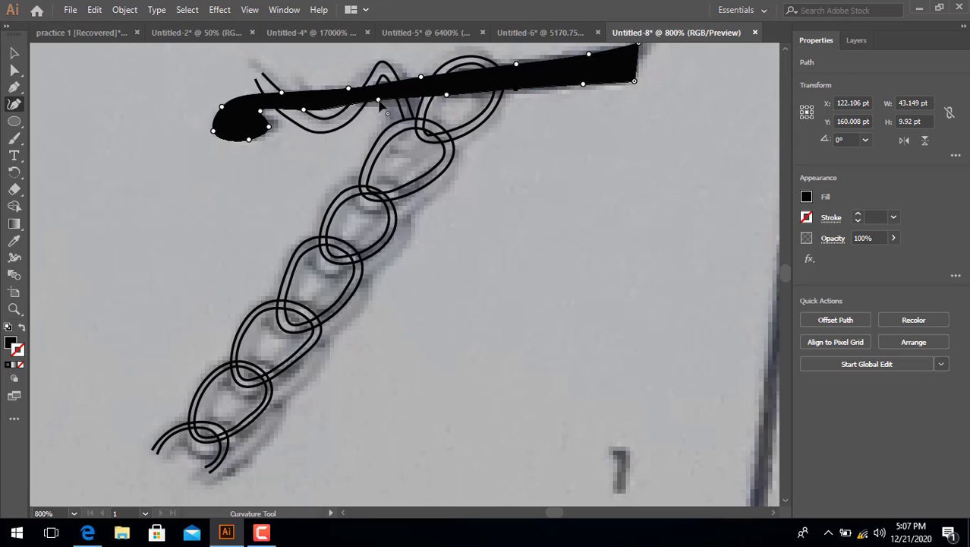
{"action": "key", "text": "ctrl+z"}
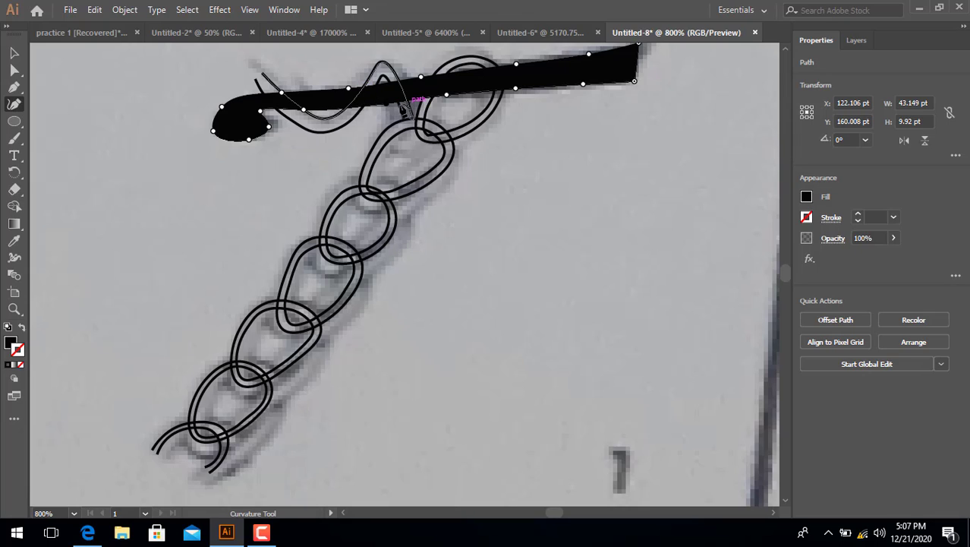
Bend the middle of the hook shaft into a wave by shifting its upper and lower edge anchor points.
{"action": "left_click_drag", "start_coordinate": [388, 105], "coordinate": [387, 113]}
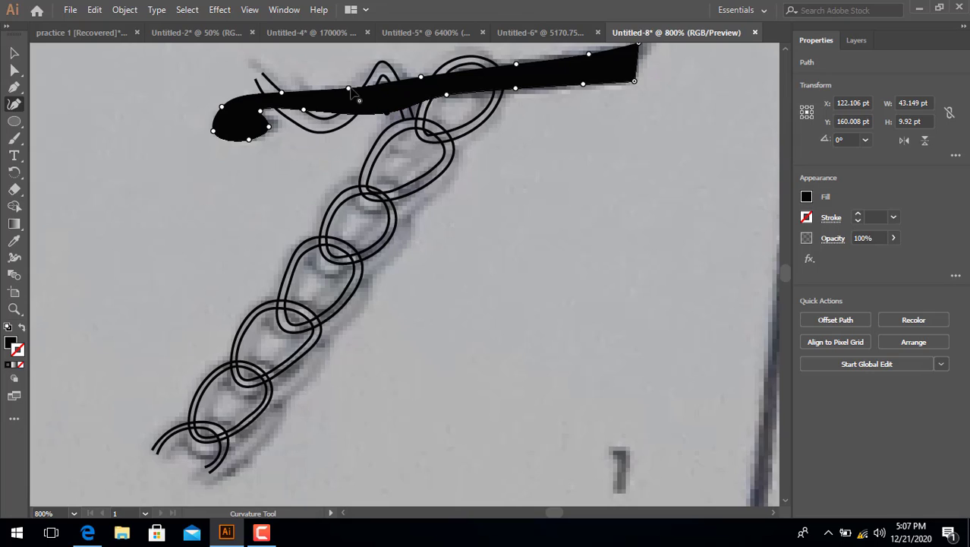
{"action": "key", "text": "Delete"}
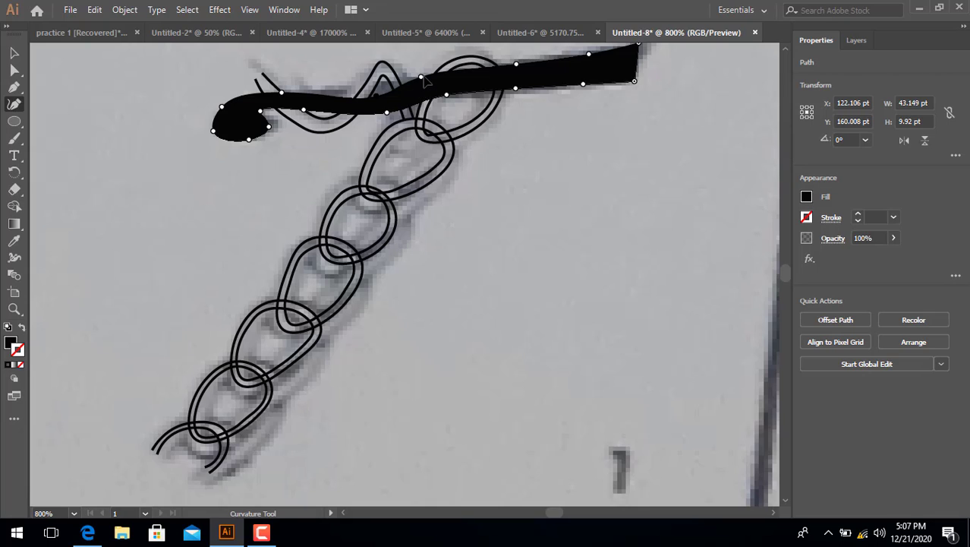
{"action": "left_click_drag", "start_coordinate": [421, 76], "coordinate": [376, 96]}
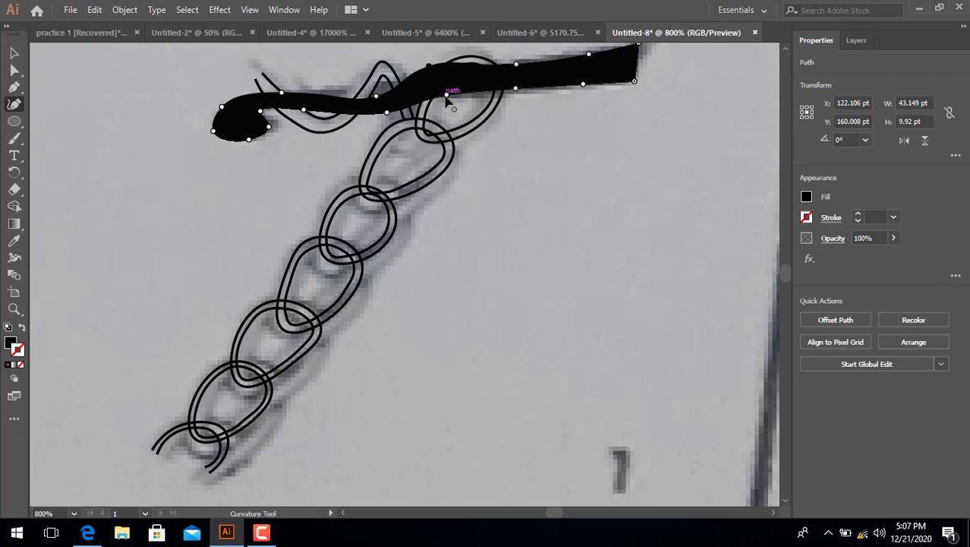
{"action": "left_click_drag", "start_coordinate": [448, 96], "coordinate": [450, 84]}
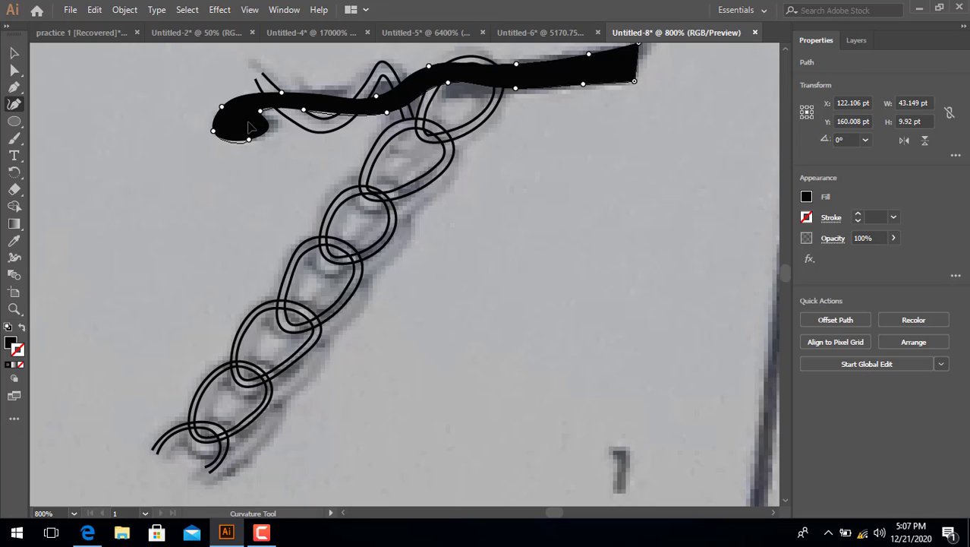
Carve the hook's solid round head into an open curved hook by reshaping its inner edge.
{"action": "left_click", "coordinate": [251, 128]}
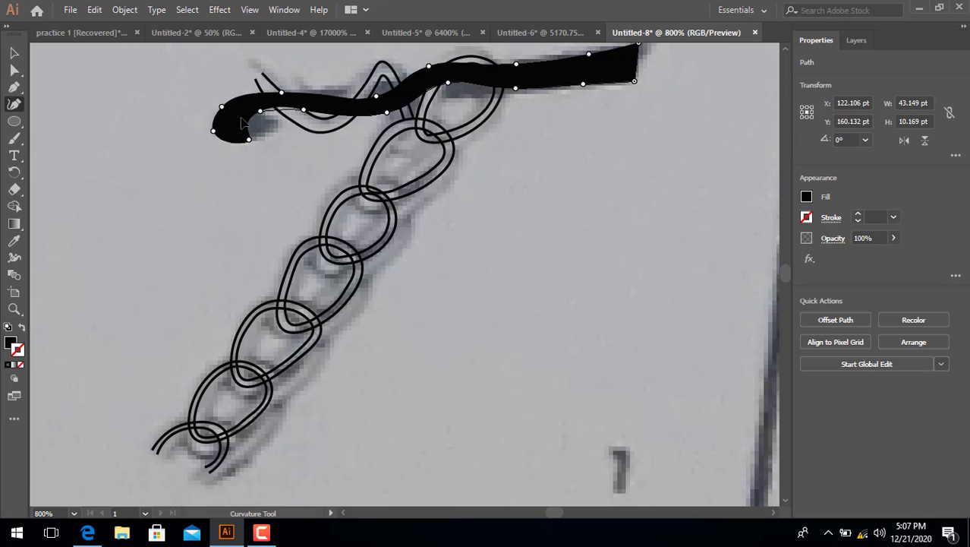
{"action": "mouse_move", "coordinate": [249, 139]}
{"action": "left_mouse_down"}
{"action": "mouse_move", "coordinate": [256, 145]}
{"action": "mouse_move", "coordinate": [247, 135]}
{"action": "left_mouse_up"}
{"action": "left_click", "coordinate": [233, 120]}
{"action": "left_click_drag", "start_coordinate": [258, 113], "coordinate": [260, 114]}
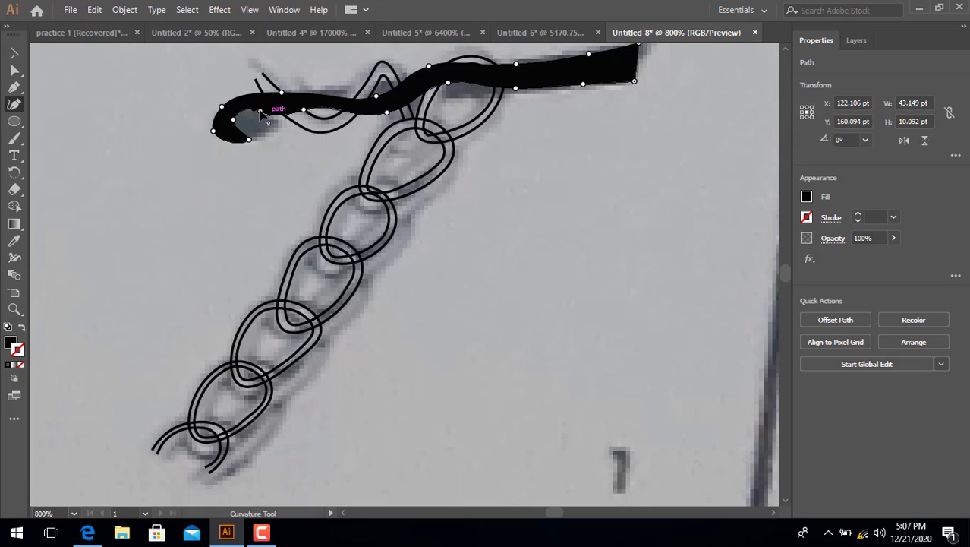
{"action": "left_click", "coordinate": [253, 108]}
Raise the upper edge of the hook's neck and shaft, and refine the end point of the hook tip.
{"action": "mouse_move", "coordinate": [282, 92]}
{"action": "left_mouse_down"}
{"action": "mouse_move", "coordinate": [287, 87]}
{"action": "mouse_move", "coordinate": [275, 108]}
{"action": "left_mouse_up"}
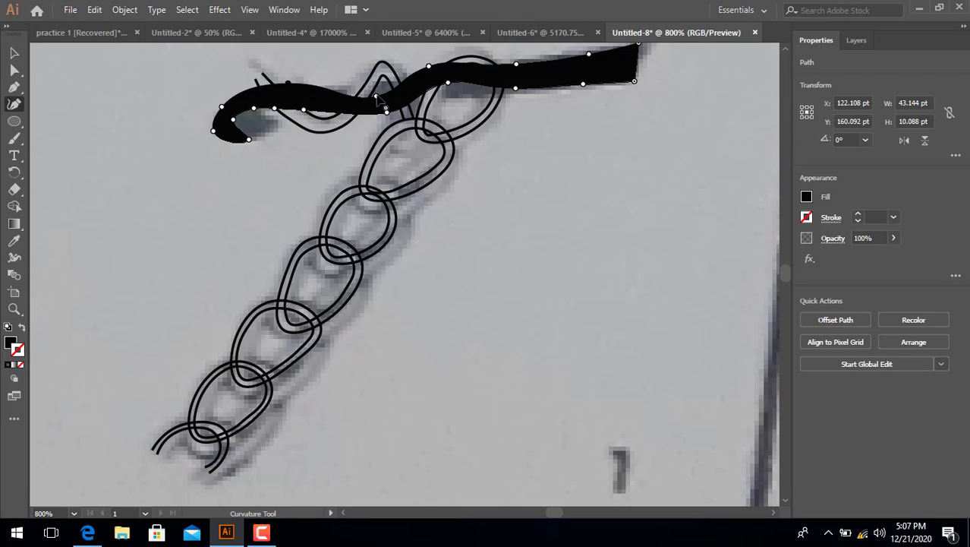
{"action": "left_click_drag", "start_coordinate": [377, 99], "coordinate": [383, 116]}
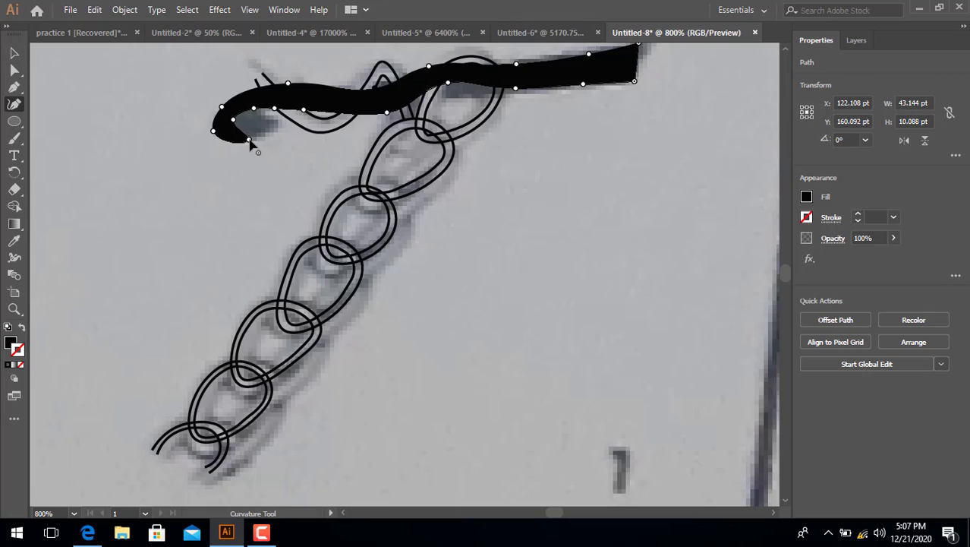
{"action": "left_click_drag", "start_coordinate": [249, 143], "coordinate": [247, 137]}
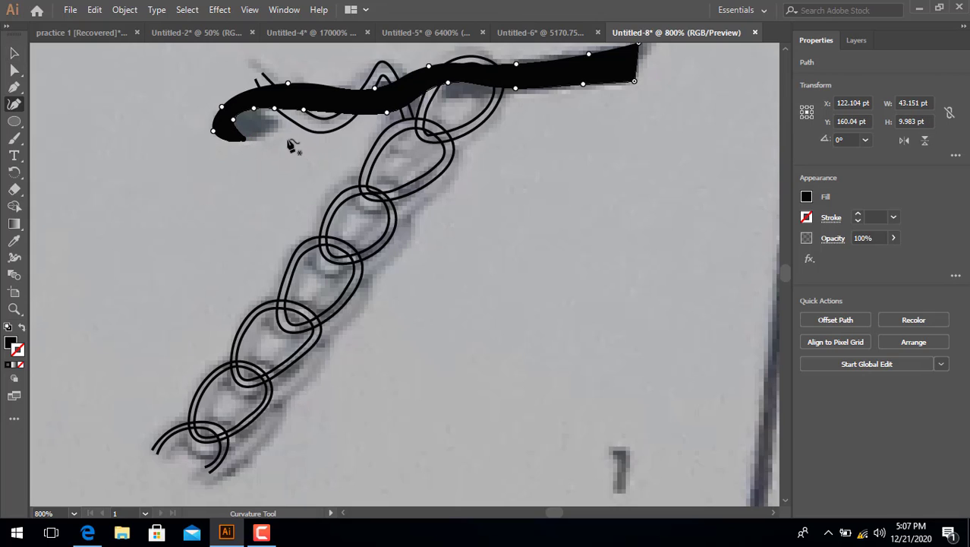
Hide the reference photo on Layer 1 and deselect the hook to leave only the traced artwork.
{"action": "scroll", "coordinate": [293, 147], "scroll_direction": "down", "scroll_amount": 5}
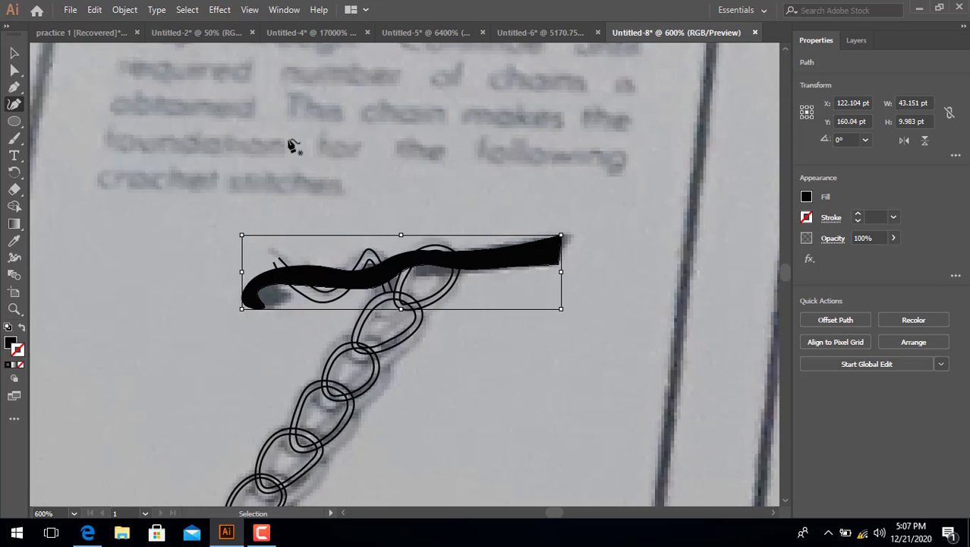
{"action": "scroll", "coordinate": [295, 167], "scroll_direction": "down", "scroll_amount": 2}
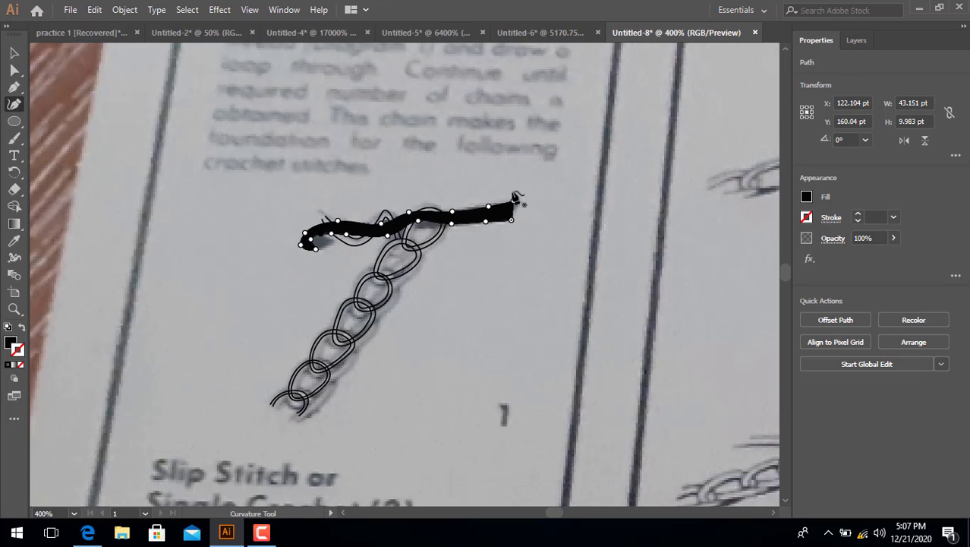
{"action": "left_click", "coordinate": [855, 42]}
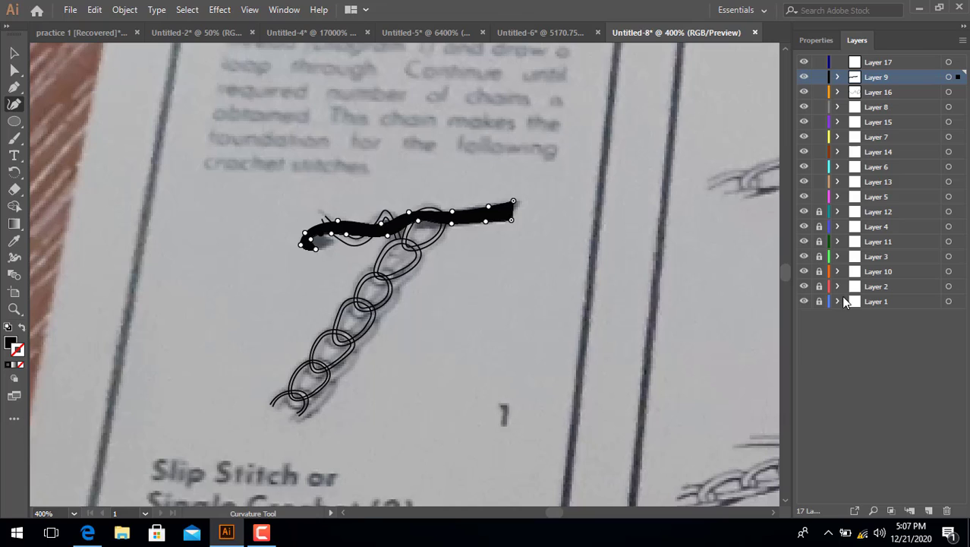
{"action": "left_click", "coordinate": [804, 302]}
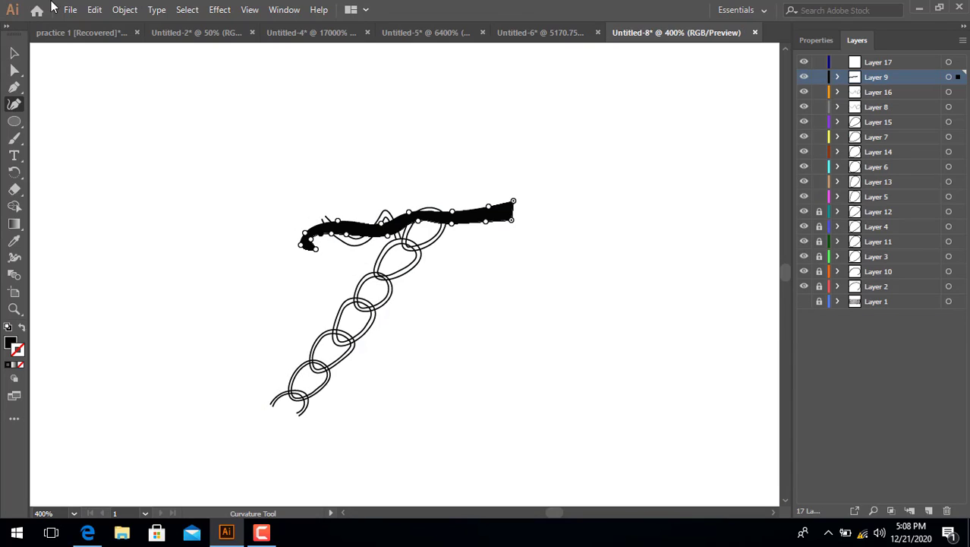
{"action": "left_click", "coordinate": [14, 53]}
{"action": "left_click", "coordinate": [158, 84]}
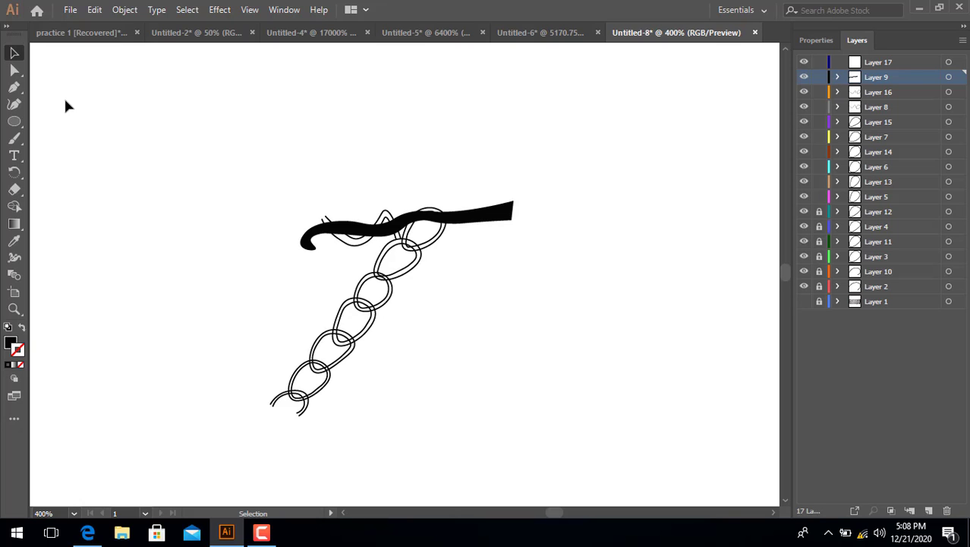
Save the document to the Desktop as an Adobe Illustrator file named "part 1" with the default Illustrator options.
{"action": "key", "text": "ctrl+s"}
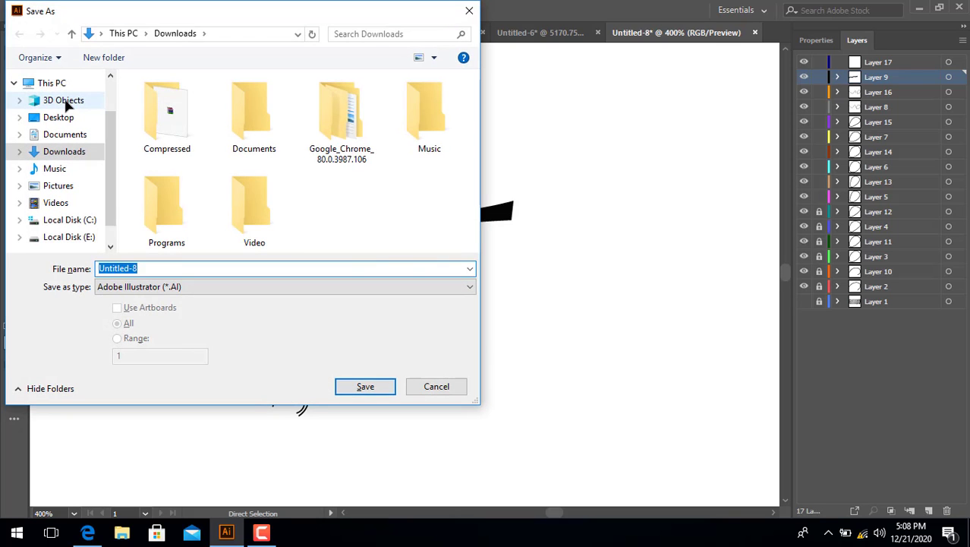
{"action": "key", "text": "BackSpace"}
{"action": "type", "text": "part 1"}
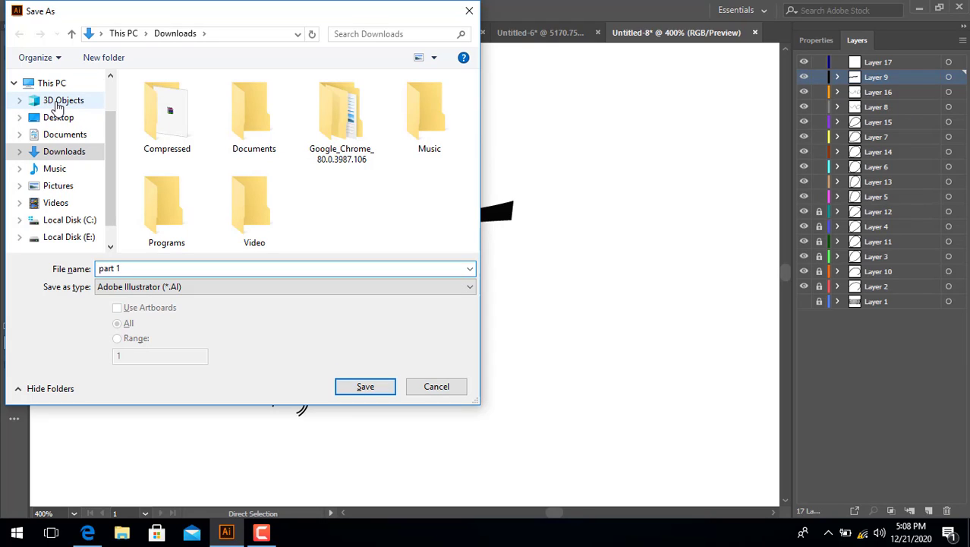
{"action": "left_click", "coordinate": [73, 123]}
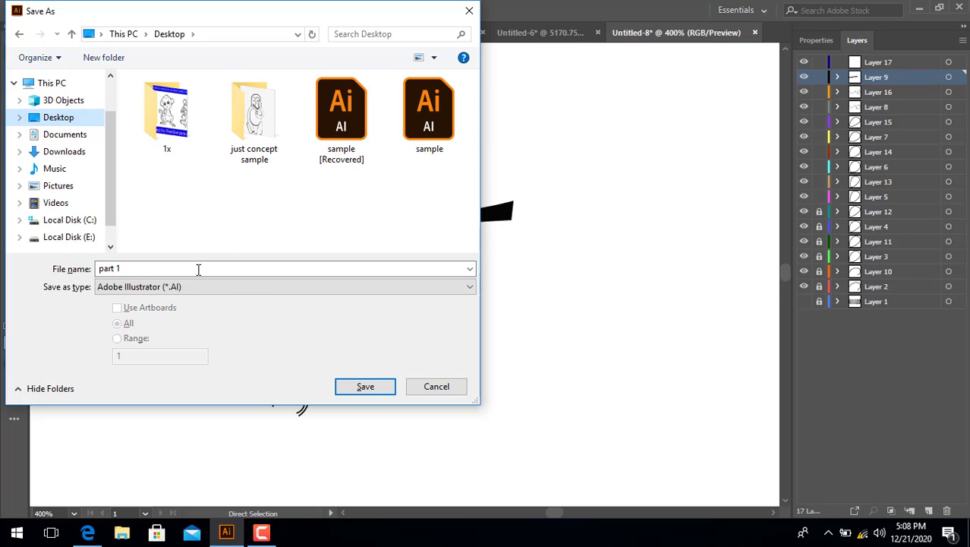
{"action": "left_click", "coordinate": [353, 387]}
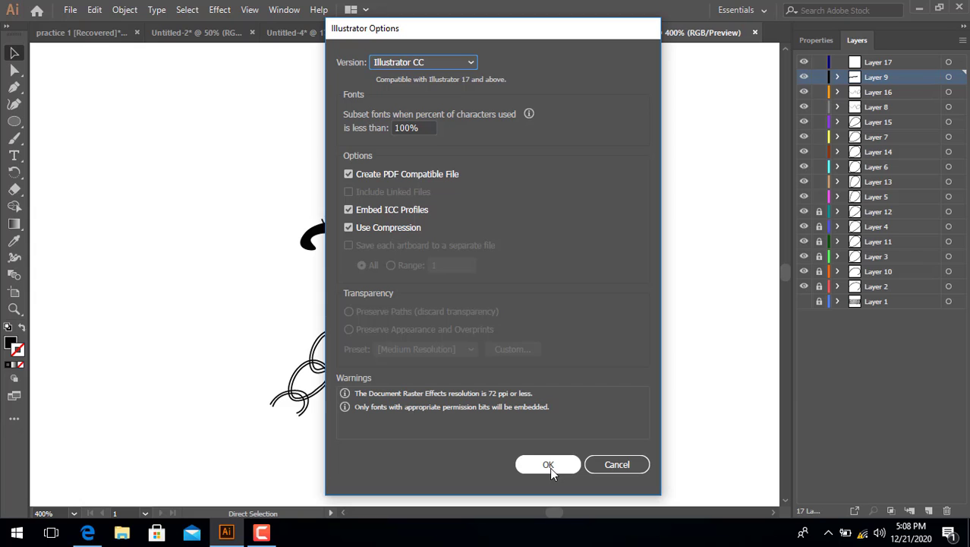
{"action": "left_click", "coordinate": [548, 465]}
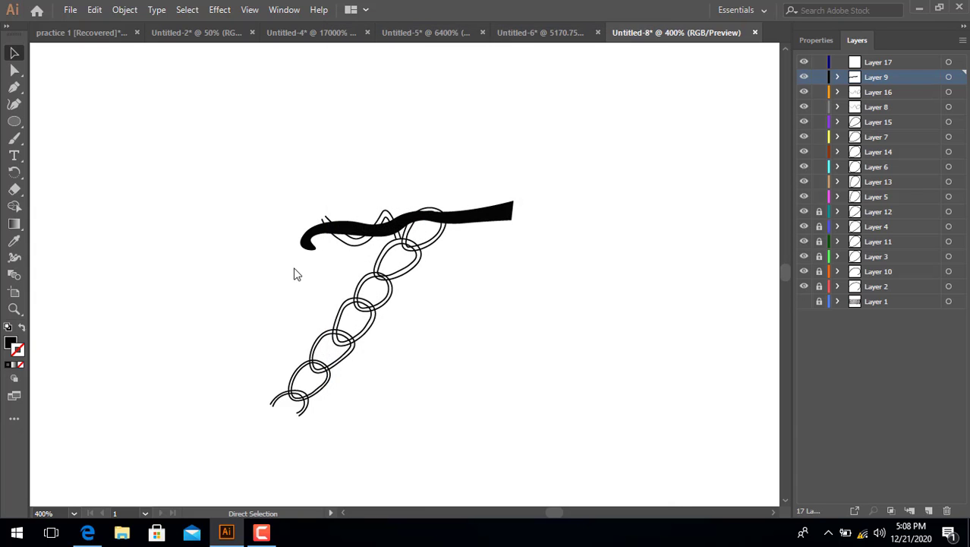
Export the artwork to the Desktop as a PNG named "part 1" at 72 ppi with a transparent background.
{"action": "left_click", "coordinate": [70, 10]}
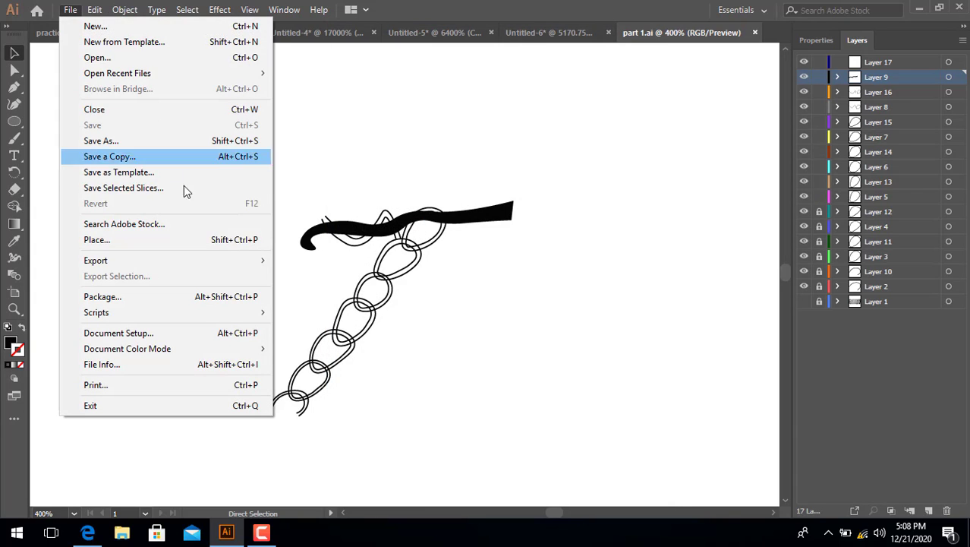
{"action": "mouse_move", "coordinate": [243, 263]}
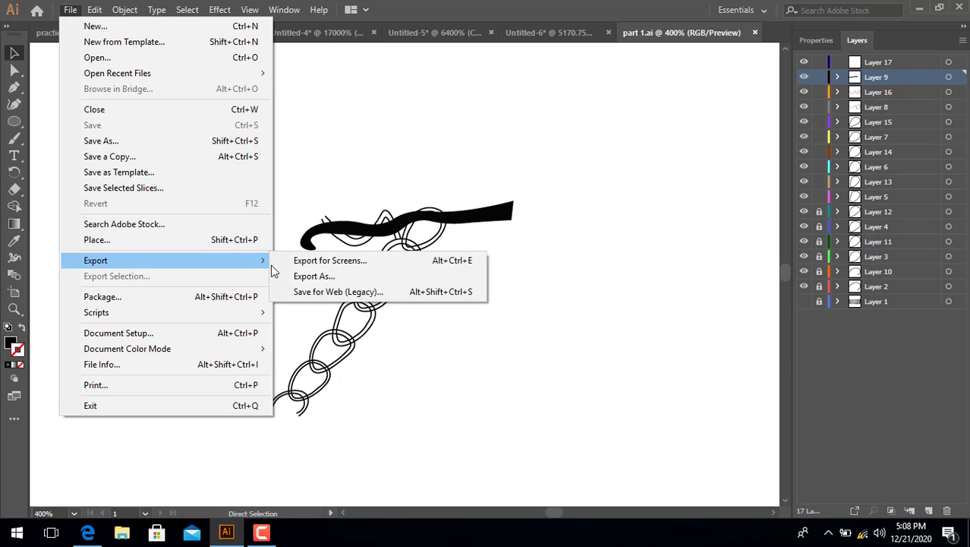
{"action": "left_click", "coordinate": [317, 277]}
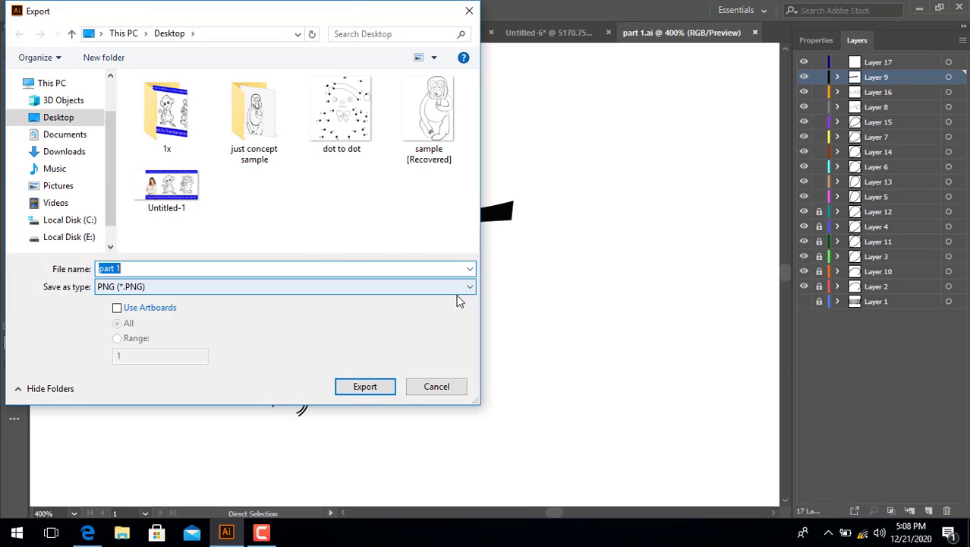
{"action": "left_click", "coordinate": [378, 388]}
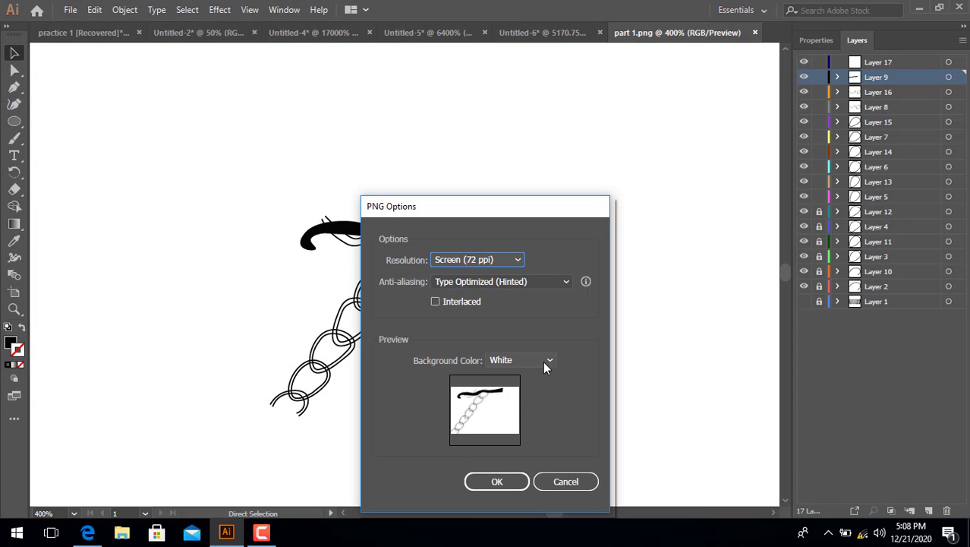
{"action": "left_click", "coordinate": [547, 360]}
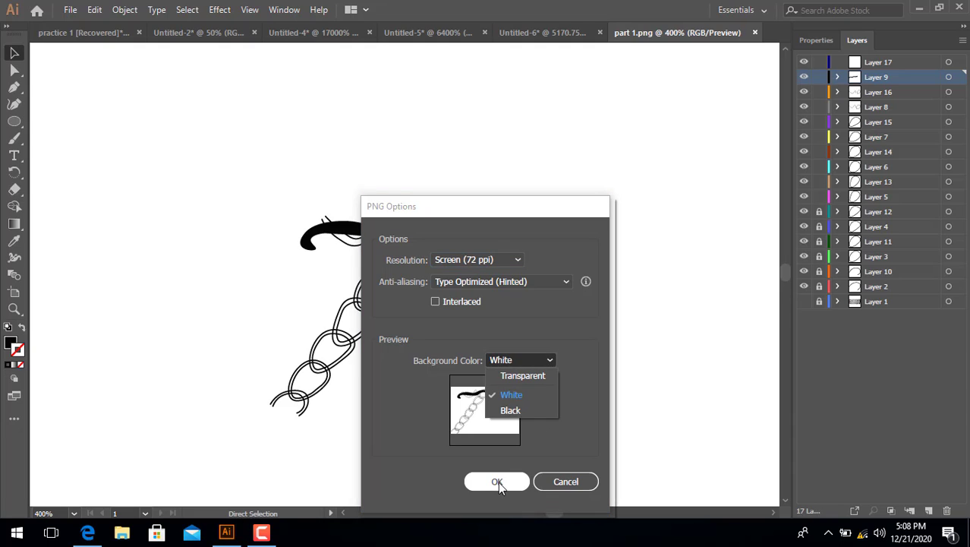
{"action": "left_click", "coordinate": [523, 375]}
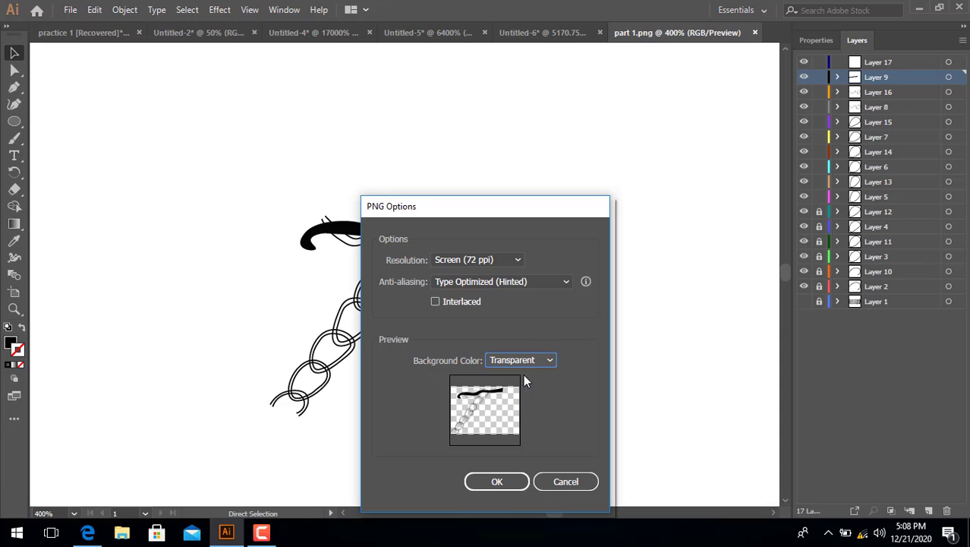
{"action": "left_click", "coordinate": [495, 481]}
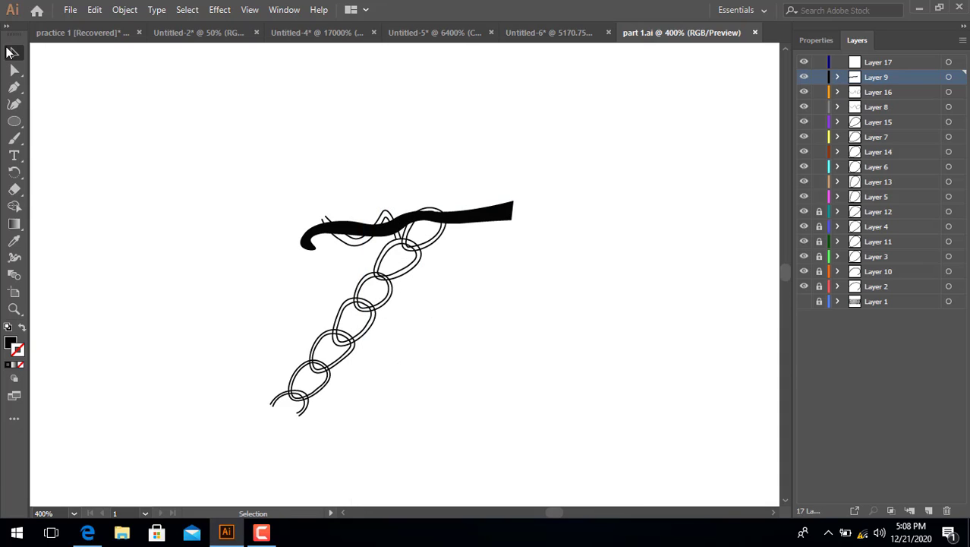
Open the exported "part 1" PNG from the Desktop, examine the artwork up close, and close the viewer.
{"action": "left_click", "coordinate": [920, 8]}
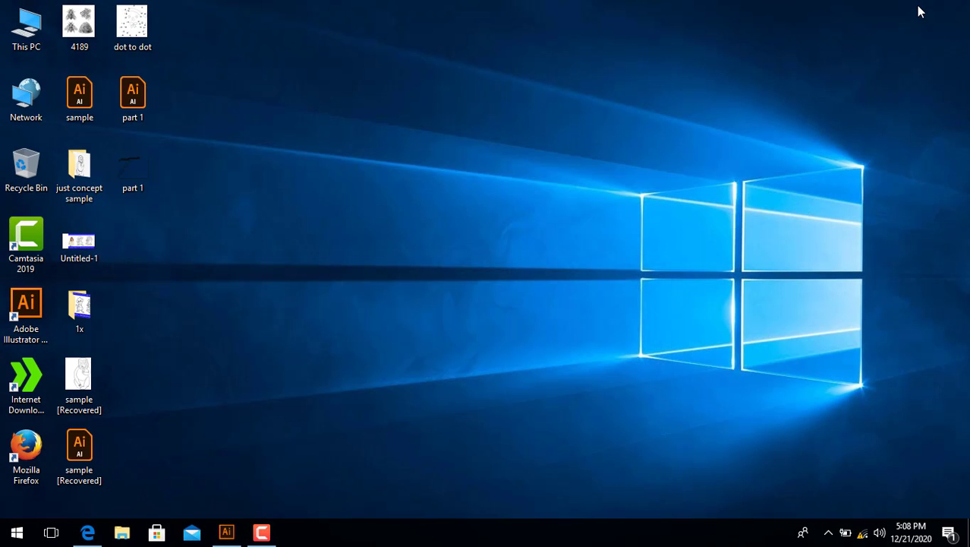
{"action": "double_click", "coordinate": [137, 184]}
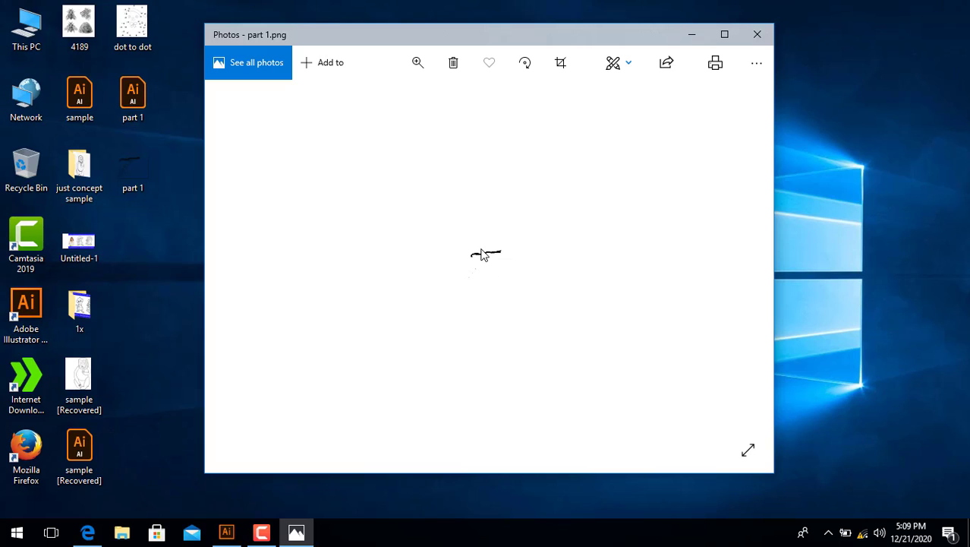
{"action": "scroll", "coordinate": [481, 253], "scroll_direction": "up", "scroll_amount": 1}
{"action": "scroll", "coordinate": [480, 254], "scroll_direction": "down", "scroll_amount": 1}
{"action": "scroll", "coordinate": [483, 252], "scroll_direction": "up", "scroll_amount": 1}
{"action": "left_click", "coordinate": [757, 34]}
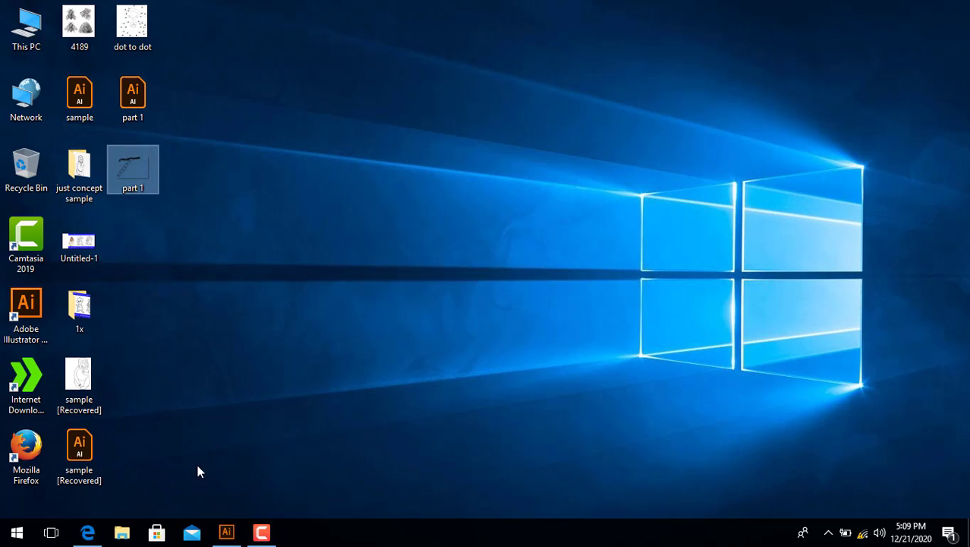
Return to part 1.ai in Illustrator and show the reference photo on Layer 1 again.
{"action": "left_click", "coordinate": [226, 532]}
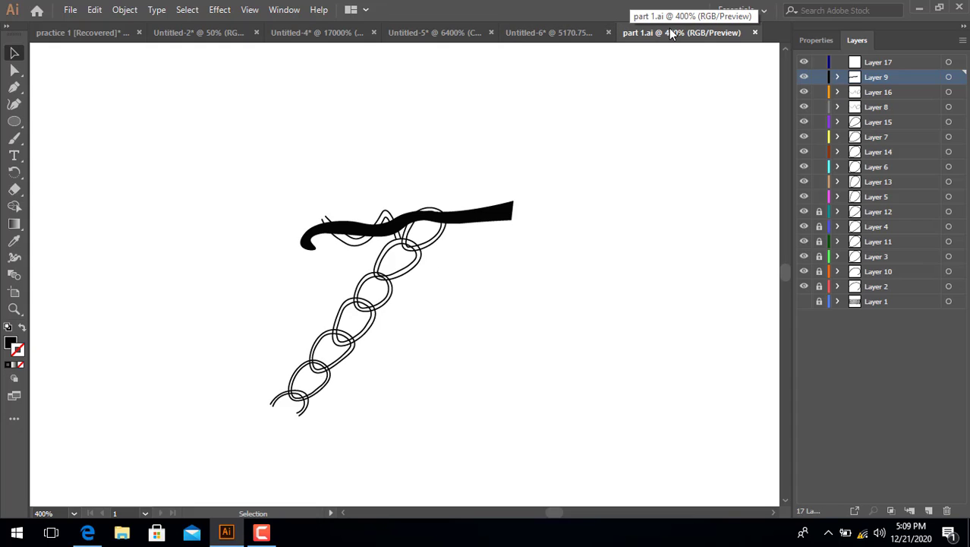
{"action": "left_click", "coordinate": [577, 32]}
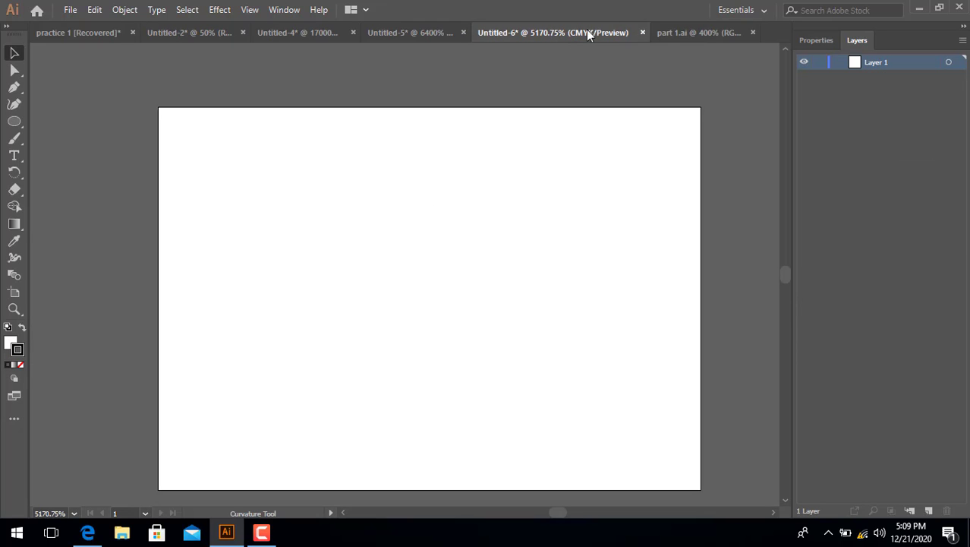
{"action": "left_click", "coordinate": [693, 32]}
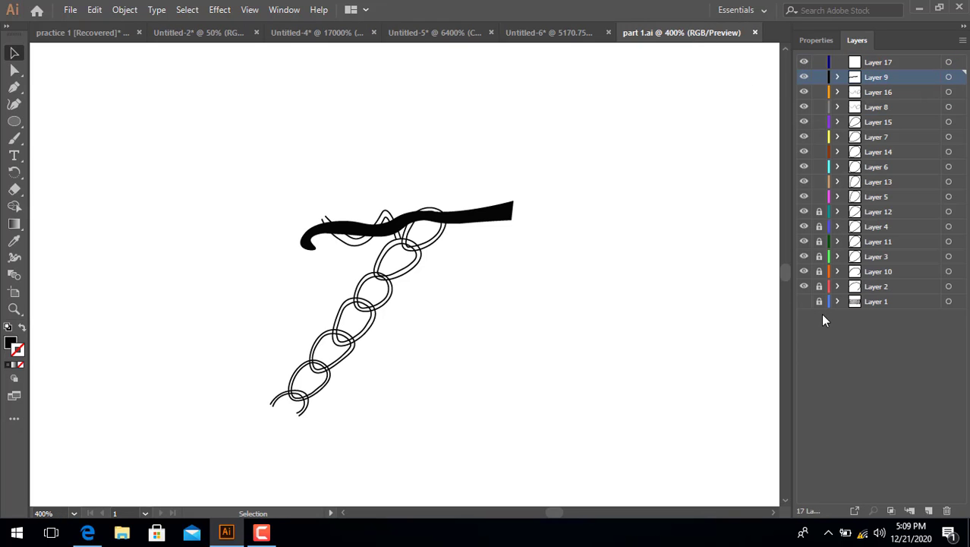
{"action": "left_click", "coordinate": [805, 302]}
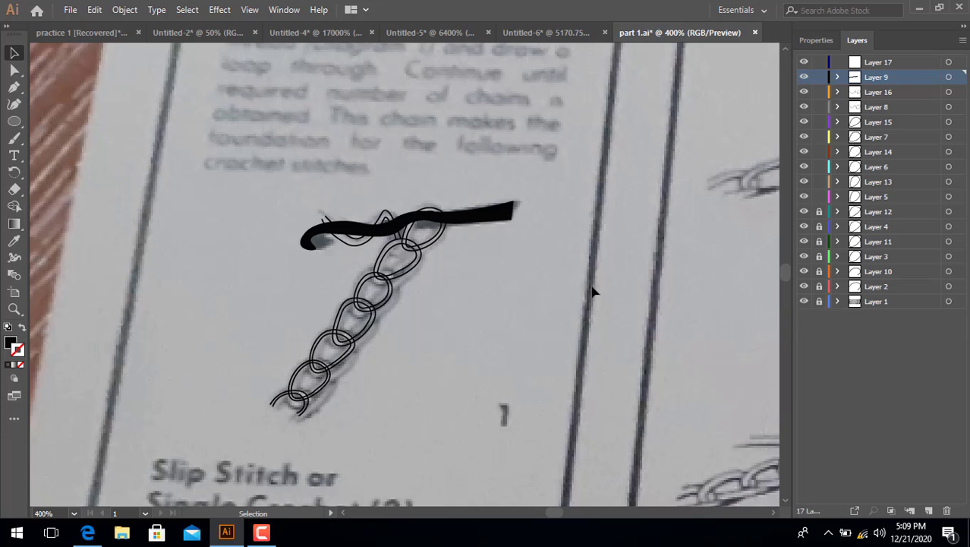
Create a new 550 x 480 pt RGB document and leave its artboard empty, removing the mistakenly pasted chain artwork.
{"action": "left_click", "coordinate": [70, 9]}
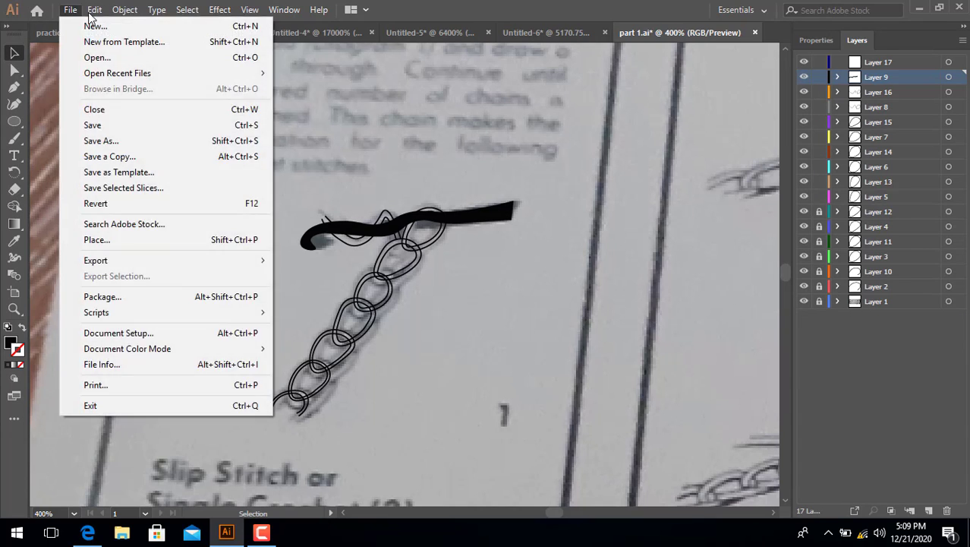
{"action": "key", "text": "Escape"}
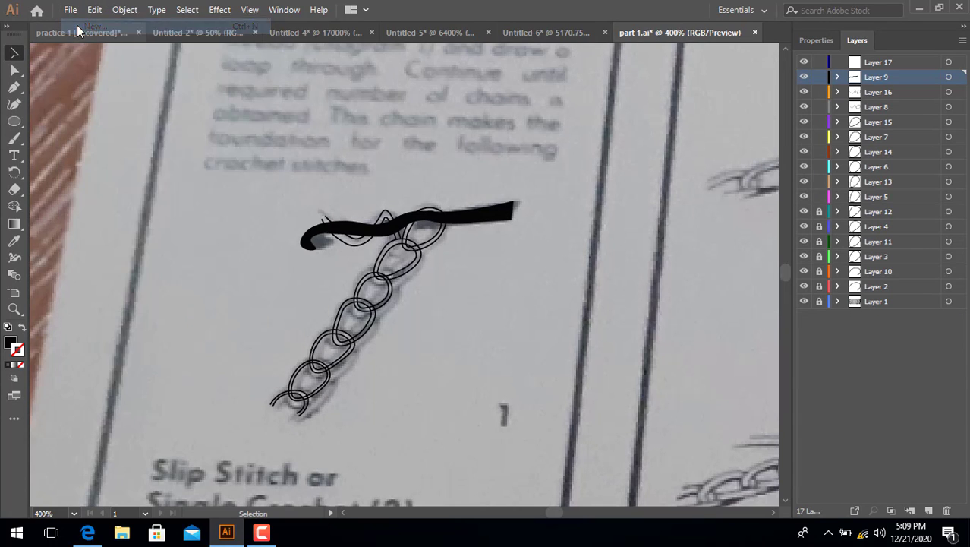
{"action": "key", "text": "ctrl+n"}
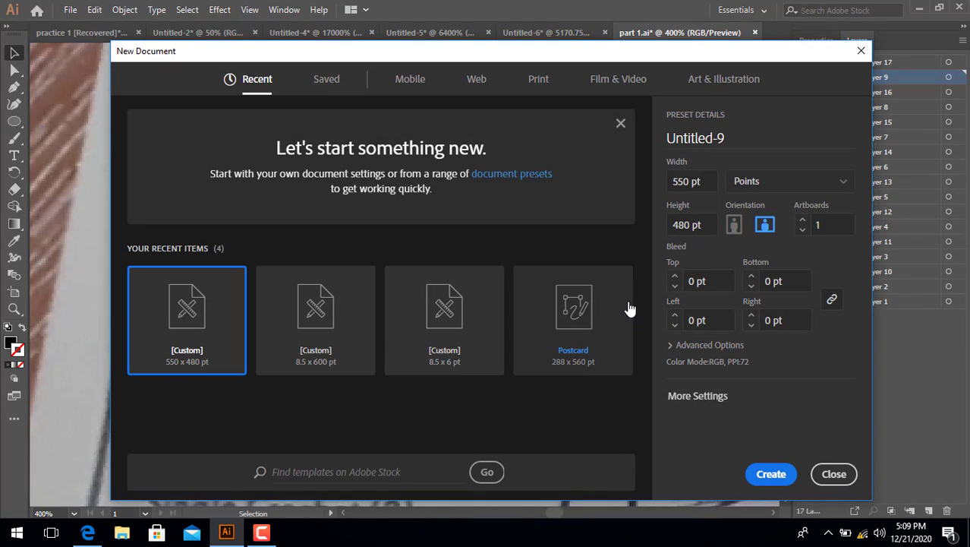
{"action": "left_click", "coordinate": [767, 474]}
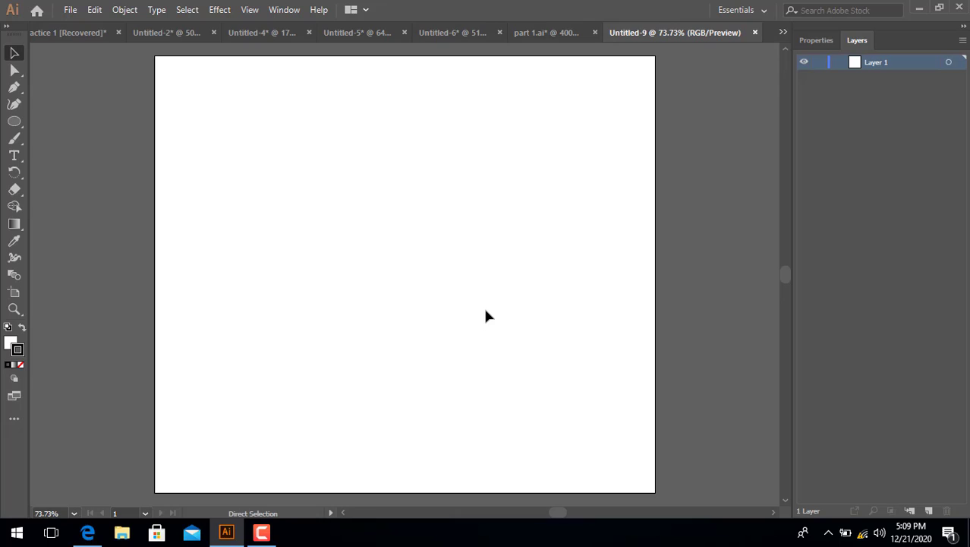
{"action": "key", "text": "ctrl+v"}
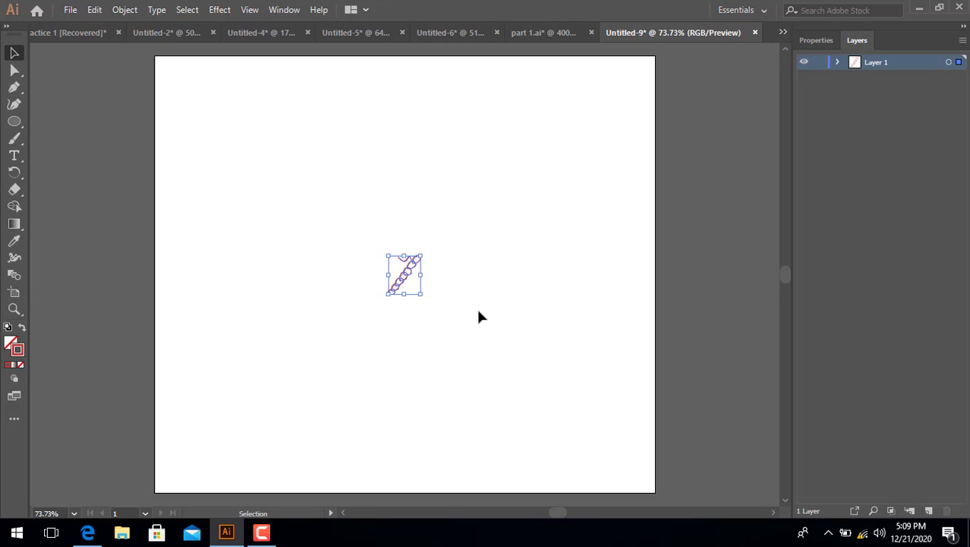
{"action": "key", "text": "Delete"}
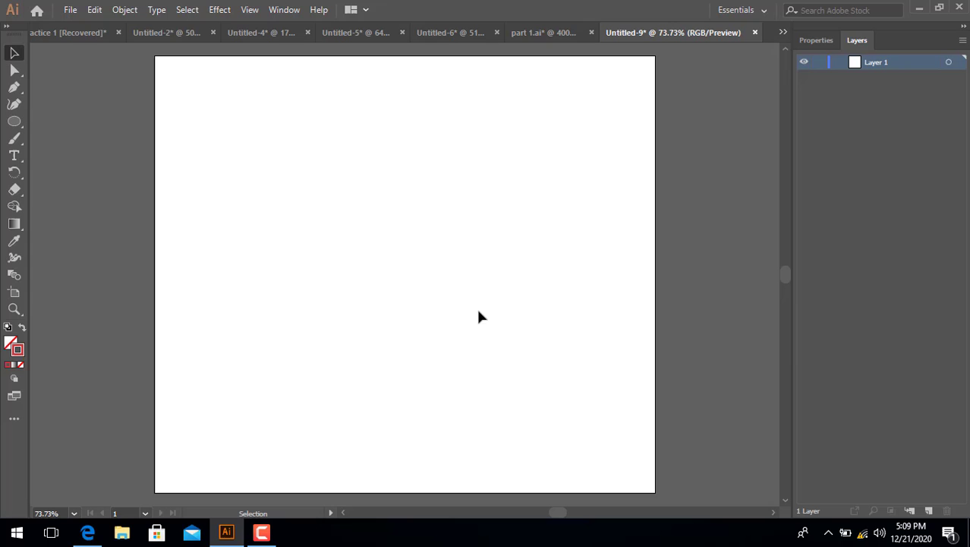
In part 1.ai, lock all tracing layers, unlock Layer 1, and select and copy the reference photo on it.
{"action": "left_click", "coordinate": [551, 30]}
{"action": "left_click_drag", "start_coordinate": [822, 69], "coordinate": [833, 300]}
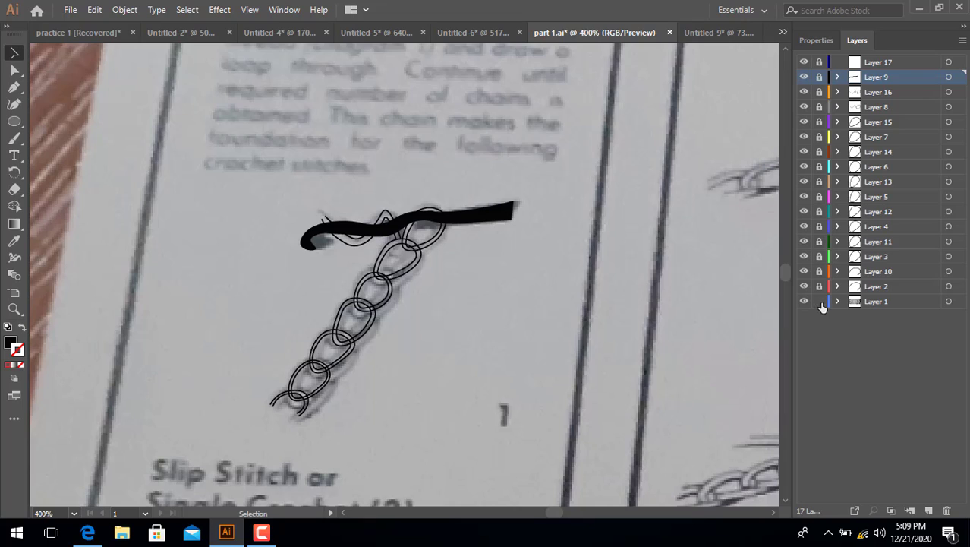
{"action": "left_click", "coordinate": [855, 301]}
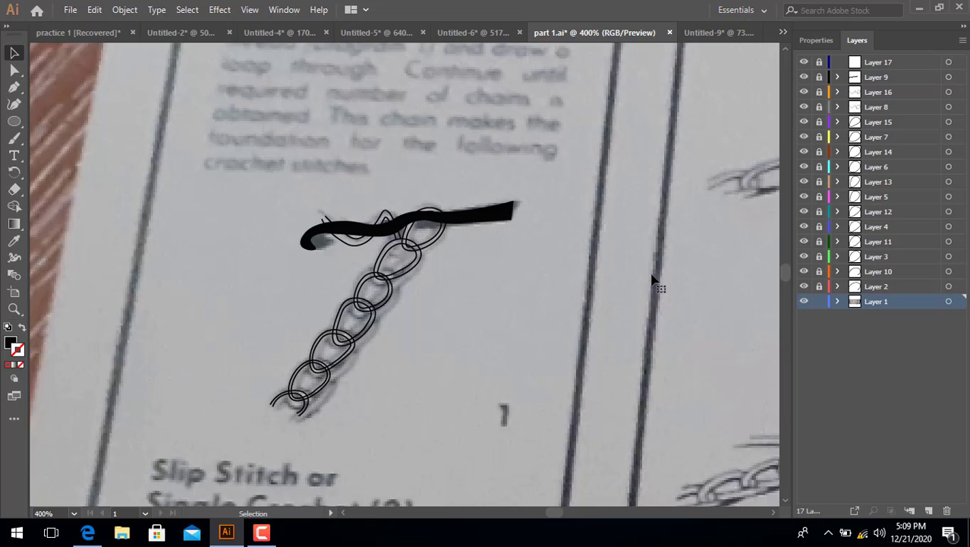
{"action": "key", "text": "ctrl+a"}
{"action": "key", "text": "ctrl+minus"}
{"action": "key", "text": "ctrl+minus"}
{"action": "key", "text": "ctrl+minus"}
{"action": "key", "text": "ctrl+minus"}
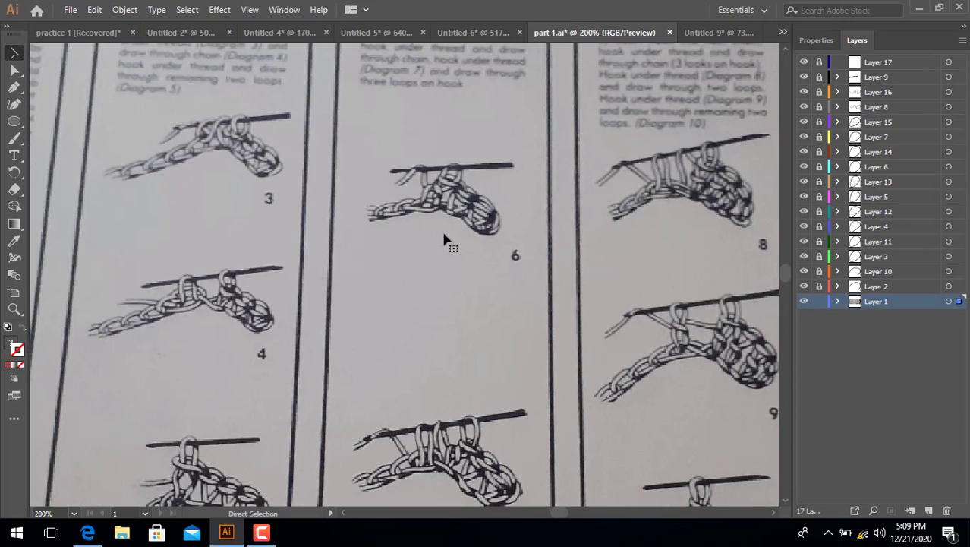
{"action": "key", "text": "ctrl+minus"}
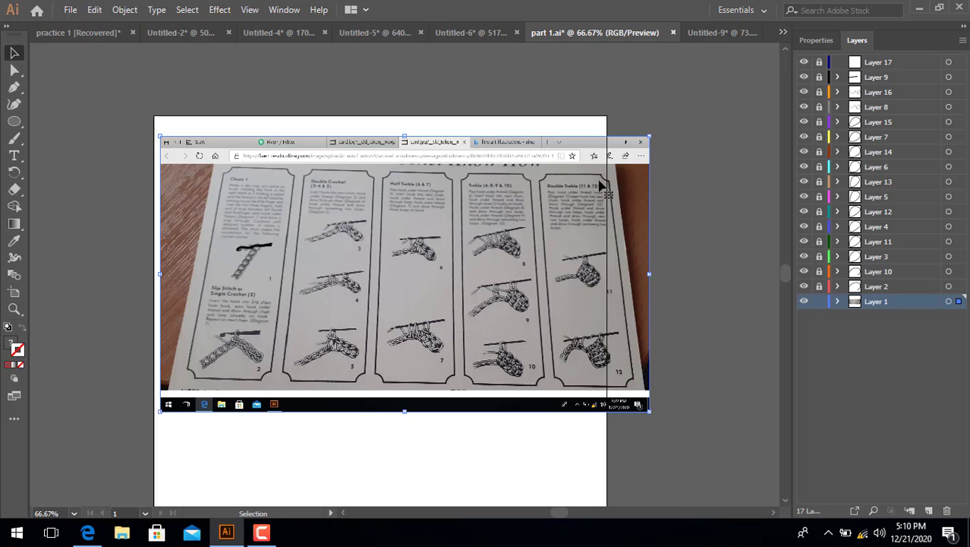
Paste the reference photo into the new Untitled-9 document and move it slightly higher on the artboard.
{"action": "left_click", "coordinate": [708, 32]}
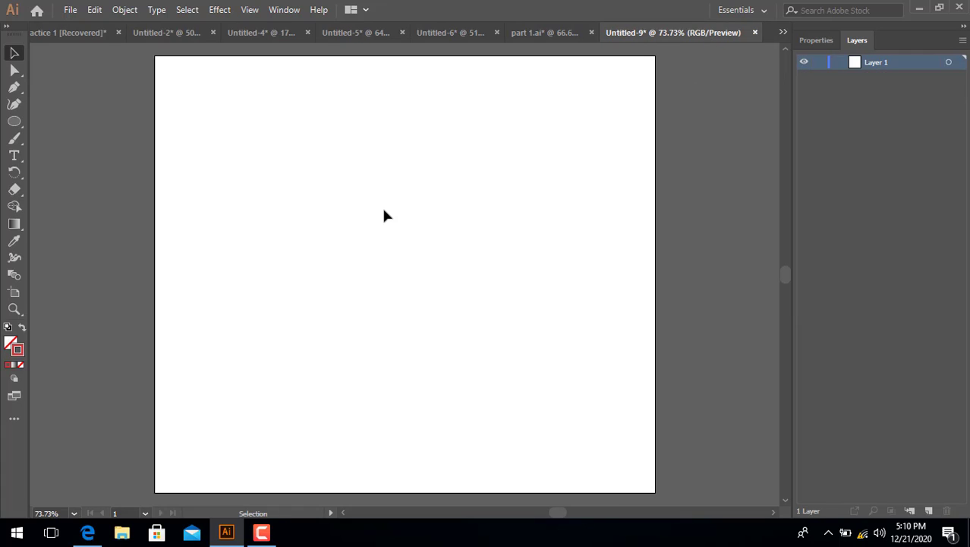
{"action": "key", "text": "ctrl+v"}
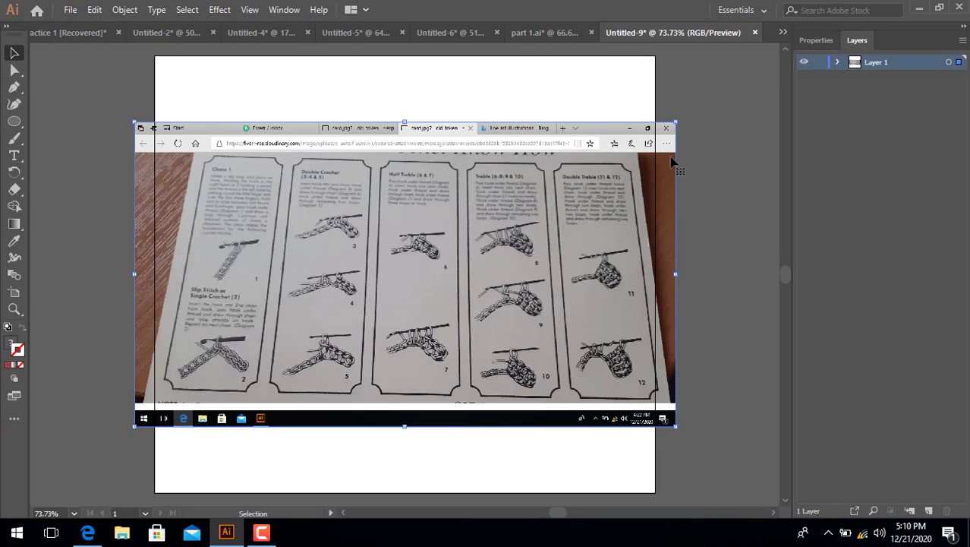
{"action": "left_click_drag", "start_coordinate": [415, 184], "coordinate": [420, 155]}
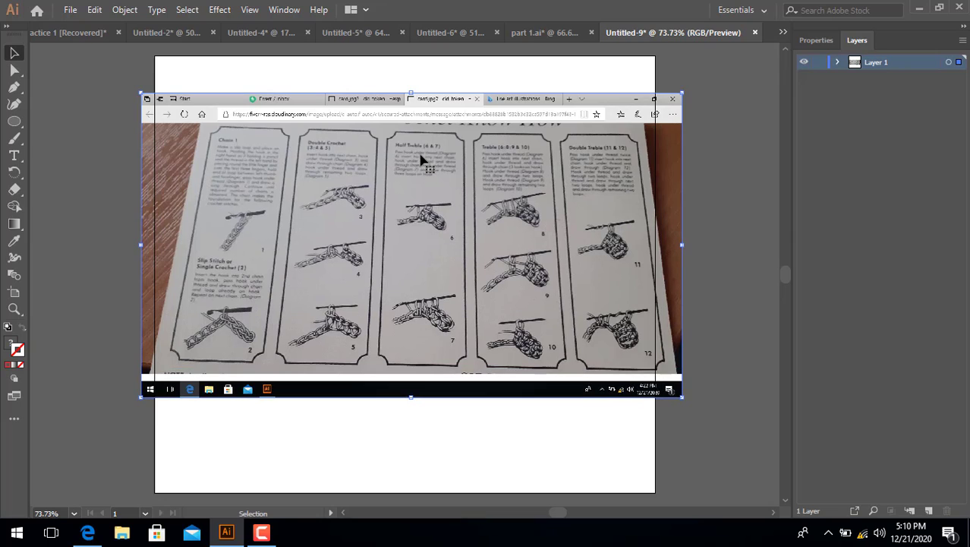
Lock the photo's Layer 1 and add a new empty layer above it for tracing.
{"action": "scroll", "coordinate": [539, 264], "scroll_direction": "up", "scroll_amount": 2, "text": "alt"}
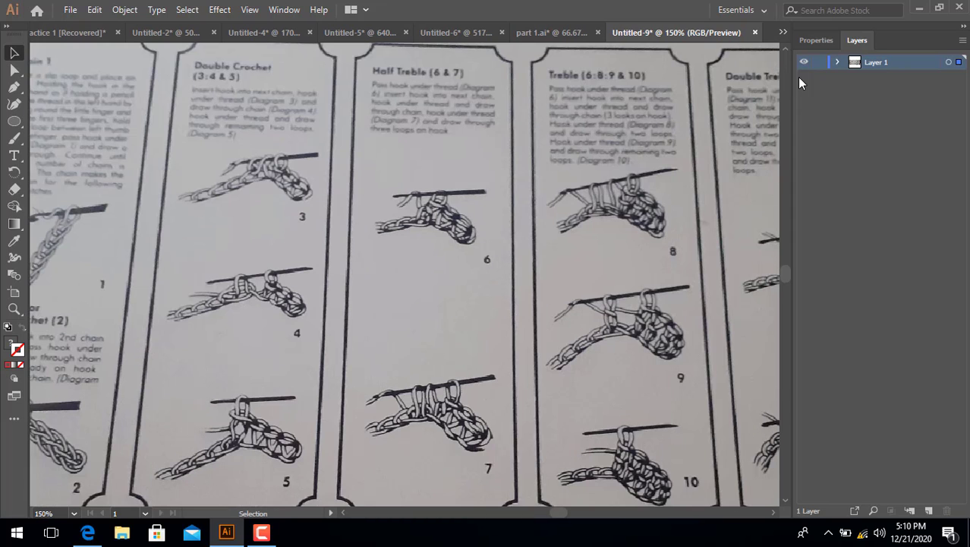
{"action": "left_click", "coordinate": [819, 64]}
{"action": "left_click", "coordinate": [930, 511]}
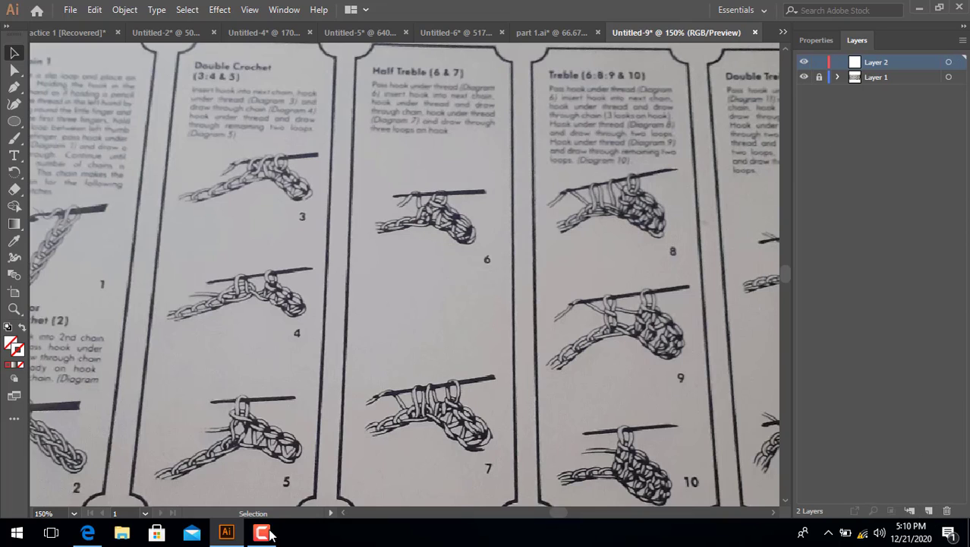
Unlock the reference photo and shift it right so diagram 2 lies well inside the artboard, then relock Layer 1 and make Layer 2 active.
{"action": "scroll", "coordinate": [343, 516], "scroll_direction": "left", "scroll_amount": 10}
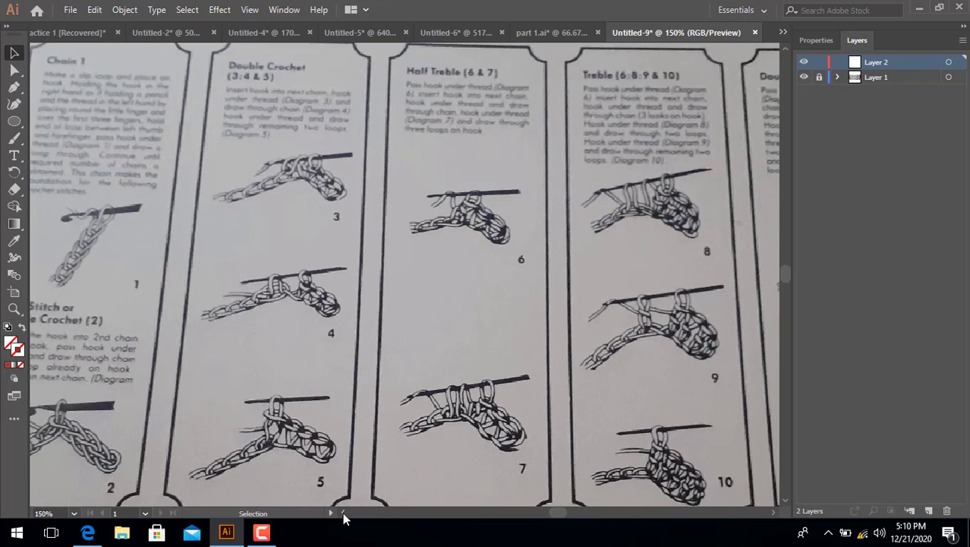
{"action": "scroll", "coordinate": [343, 516], "scroll_direction": "down", "scroll_amount": 5}
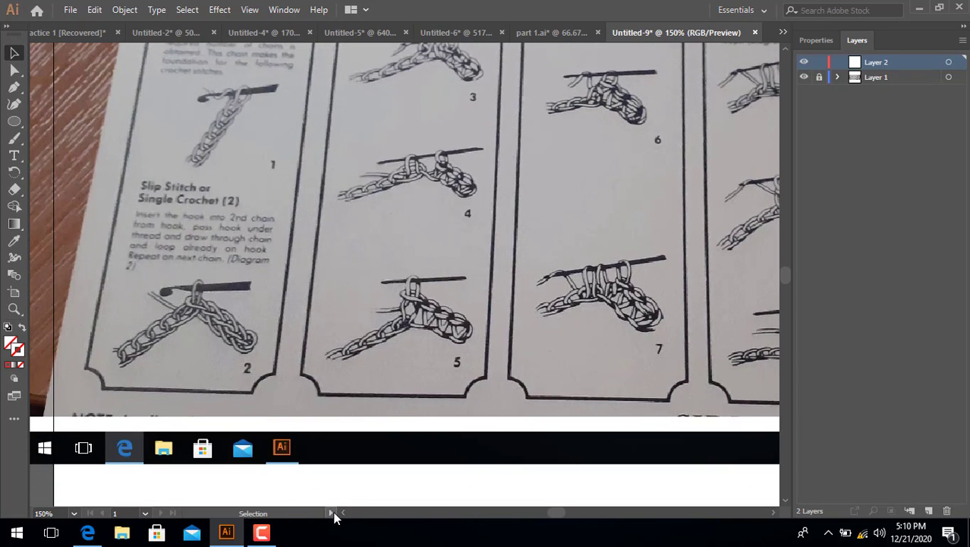
{"action": "scroll", "coordinate": [344, 515], "scroll_direction": "left", "scroll_amount": 4}
{"action": "scroll", "coordinate": [340, 516], "scroll_direction": "left", "scroll_amount": 1}
{"action": "scroll", "coordinate": [340, 517], "scroll_direction": "down", "scroll_amount": 3}
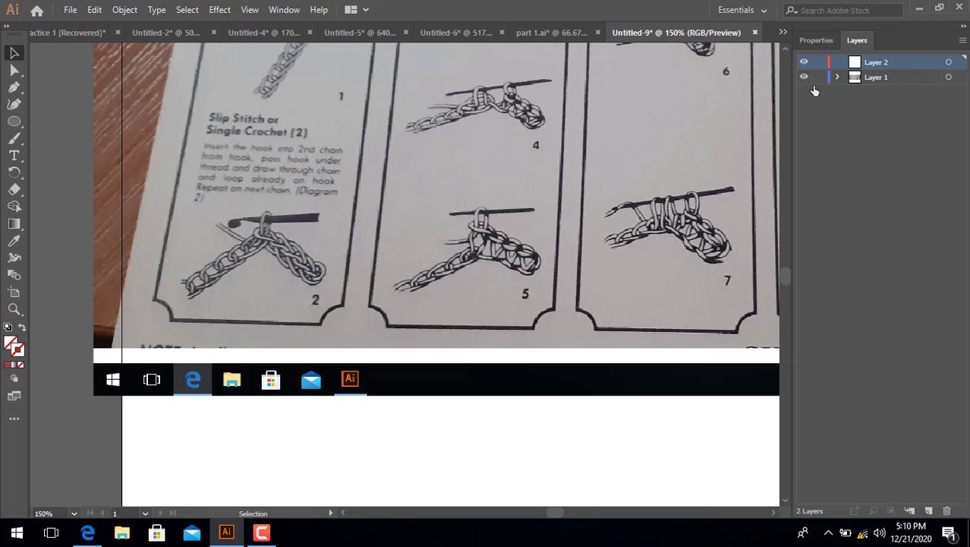
{"action": "left_click_drag", "start_coordinate": [345, 215], "coordinate": [375, 221]}
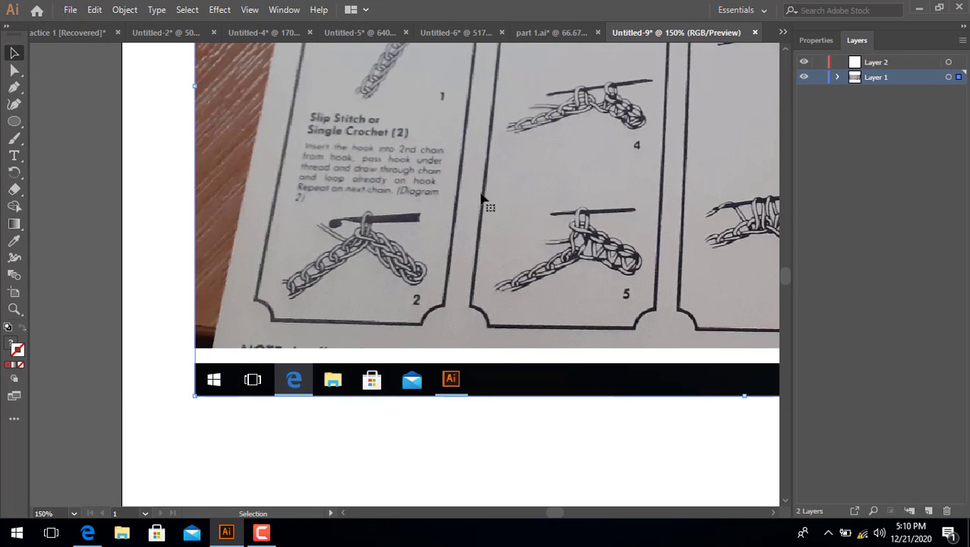
{"action": "left_click", "coordinate": [819, 77]}
{"action": "left_click", "coordinate": [884, 60]}
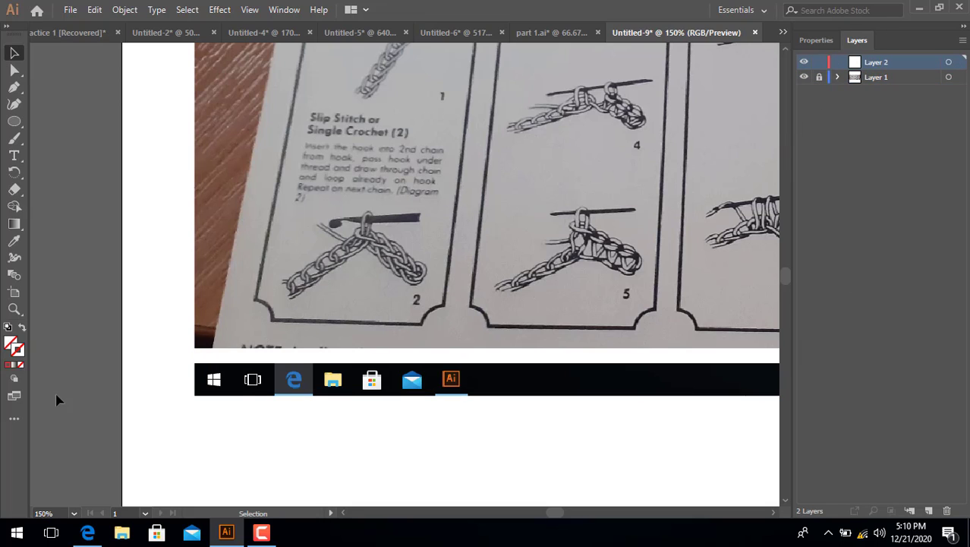
{"action": "key", "text": "ctrl+plus"}
{"action": "key", "text": "ctrl+plus"}
{"action": "key", "text": "ctrl+plus"}
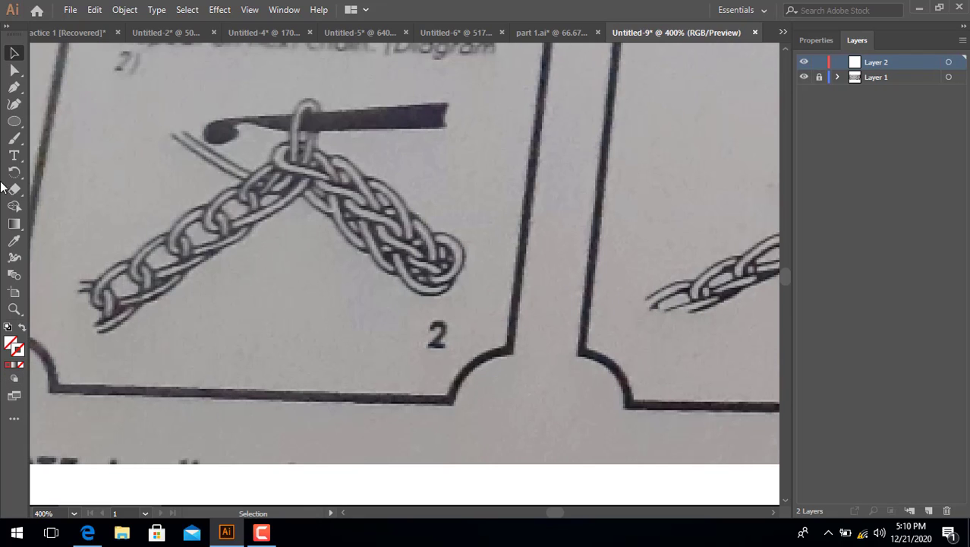
Trace the inner edge of the open loop at the chain's lower end with the Curvature tool, lock Layer 2 and add a layer.
{"action": "left_click", "coordinate": [15, 104]}
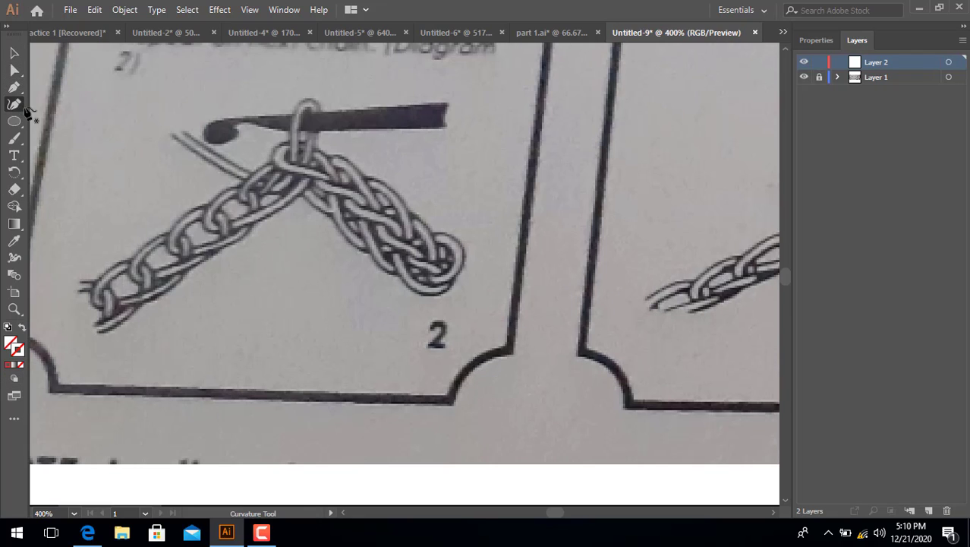
{"action": "left_click", "coordinate": [74, 290]}
{"action": "left_click", "coordinate": [89, 289]}
{"action": "left_click", "coordinate": [100, 296]}
{"action": "left_click", "coordinate": [97, 326]}
{"action": "left_click", "coordinate": [74, 290]}
{"action": "left_click", "coordinate": [819, 63]}
{"action": "left_click", "coordinate": [929, 511]}
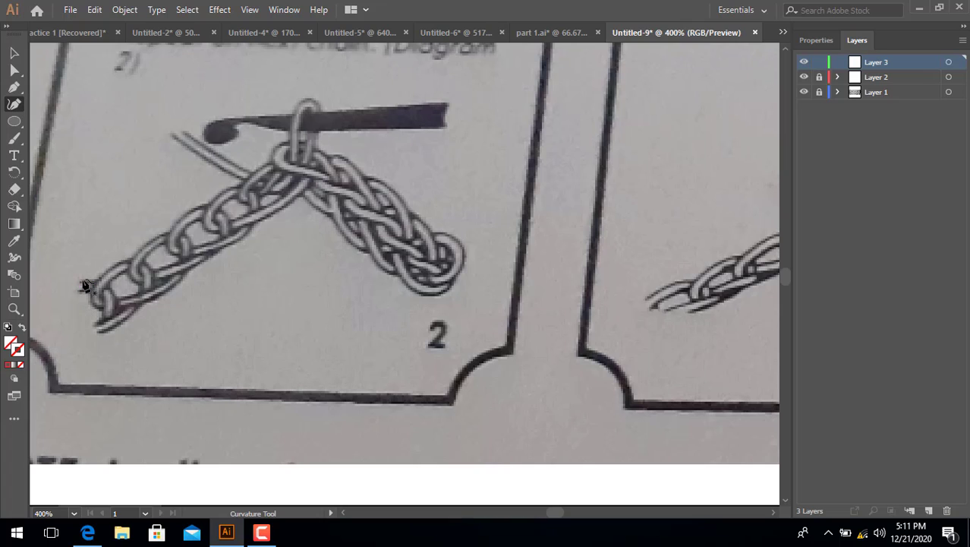
Trace the outer edge of the chain's open end loop on Layer 3, add another layer and lock Layer 3.
{"action": "left_click", "coordinate": [79, 282]}
{"action": "left_click", "coordinate": [97, 281]}
{"action": "left_click", "coordinate": [108, 288]}
{"action": "left_click", "coordinate": [113, 299]}
{"action": "left_click", "coordinate": [98, 327]}
{"action": "left_click", "coordinate": [928, 510]}
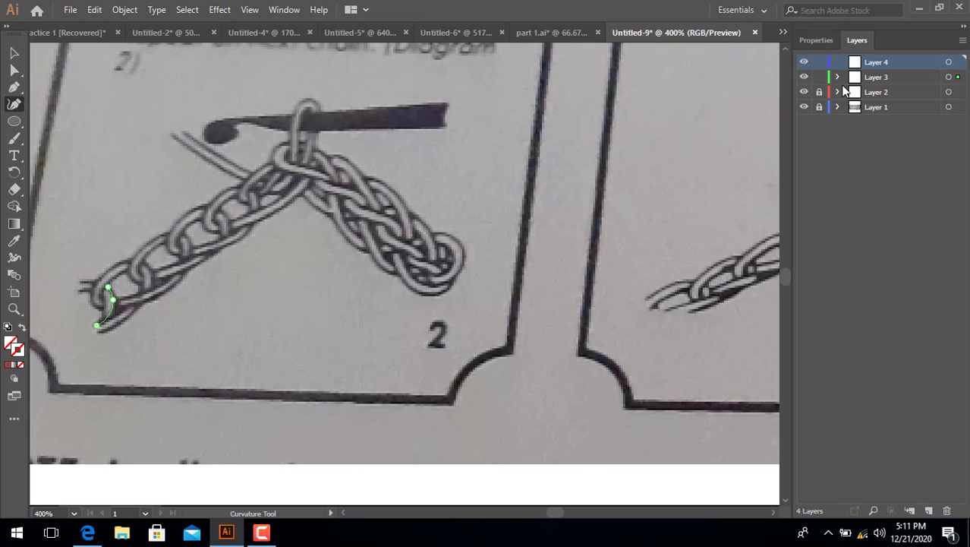
{"action": "left_click", "coordinate": [819, 77]}
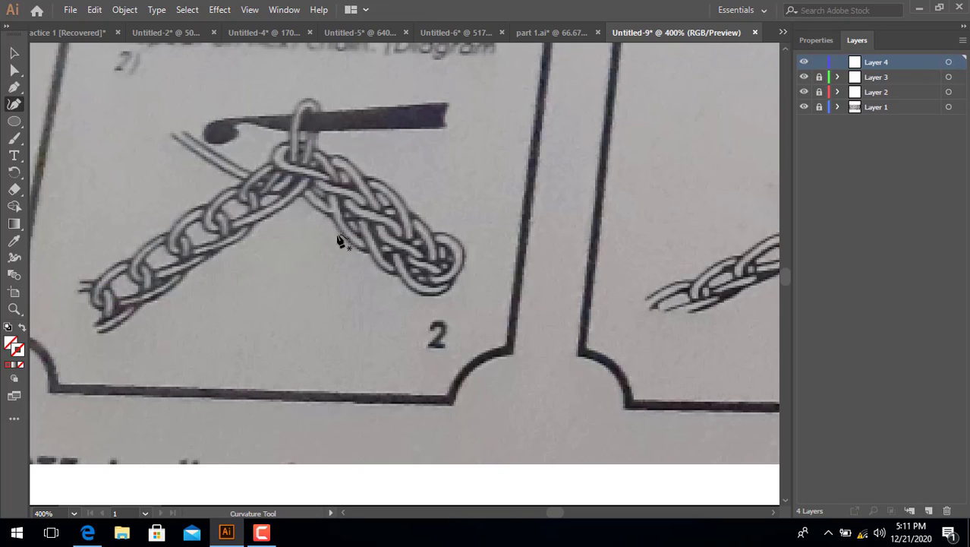
Trace the edges of the first full chain link as separate open curves on Layer 4, and unlock Layers 2 and 3.
{"action": "left_click", "coordinate": [97, 282]}
{"action": "left_click", "coordinate": [120, 262]}
{"action": "key", "text": "Escape"}
{"action": "left_click", "coordinate": [143, 263]}
{"action": "left_click", "coordinate": [141, 304]}
{"action": "key", "text": "Escape"}
{"action": "left_click", "coordinate": [100, 295]}
{"action": "left_click", "coordinate": [128, 271]}
{"action": "key", "text": "Escape"}
{"action": "left_click", "coordinate": [142, 282]}
{"action": "left_click", "coordinate": [131, 305]}
{"action": "left_click", "coordinate": [114, 314]}
{"action": "left_click", "coordinate": [97, 325]}
{"action": "left_click_drag", "start_coordinate": [820, 78], "coordinate": [819, 92]}
{"action": "left_click", "coordinate": [261, 531]}
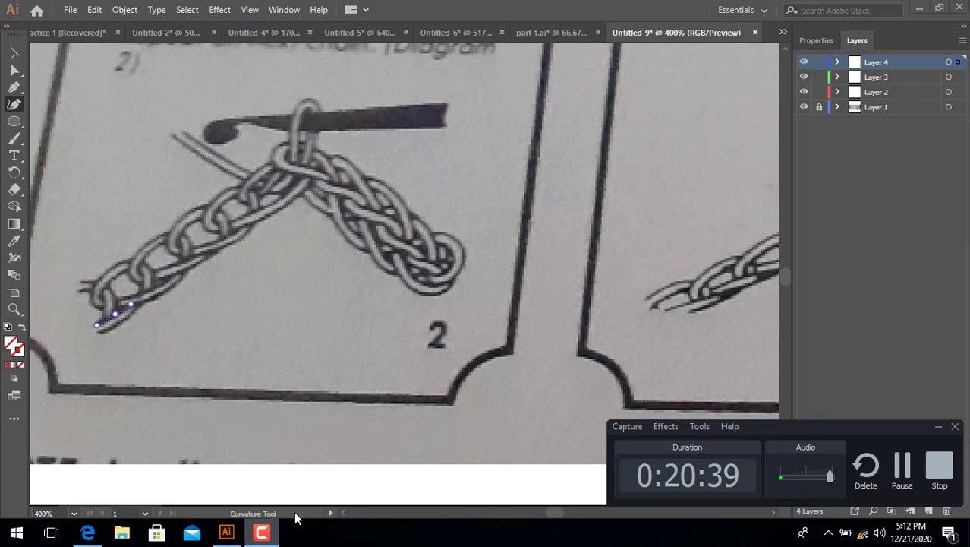
{"action": "left_click", "coordinate": [902, 474]}
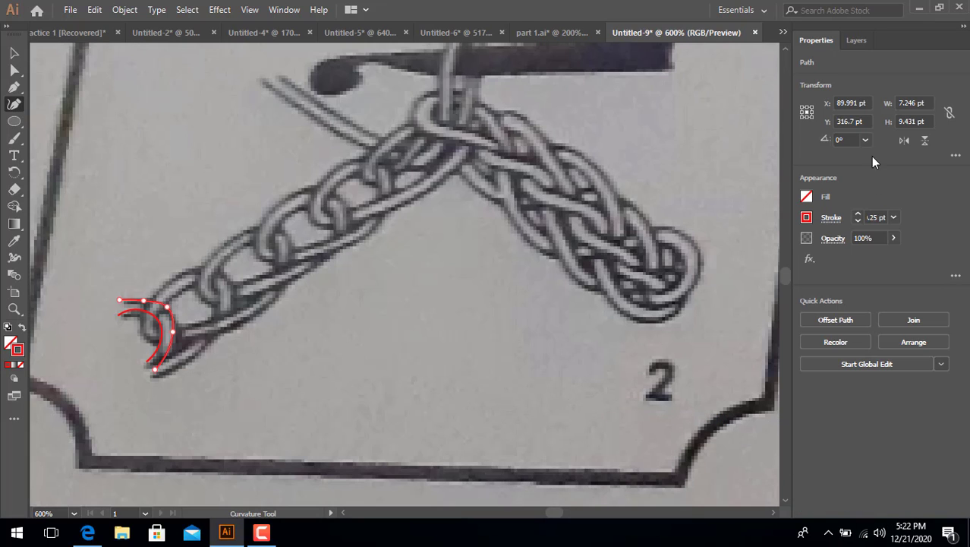
Lock Layer 2 and trace the outer outline of the first full chain link as a closed curve on a new layer.
{"action": "left_click", "coordinate": [857, 40]}
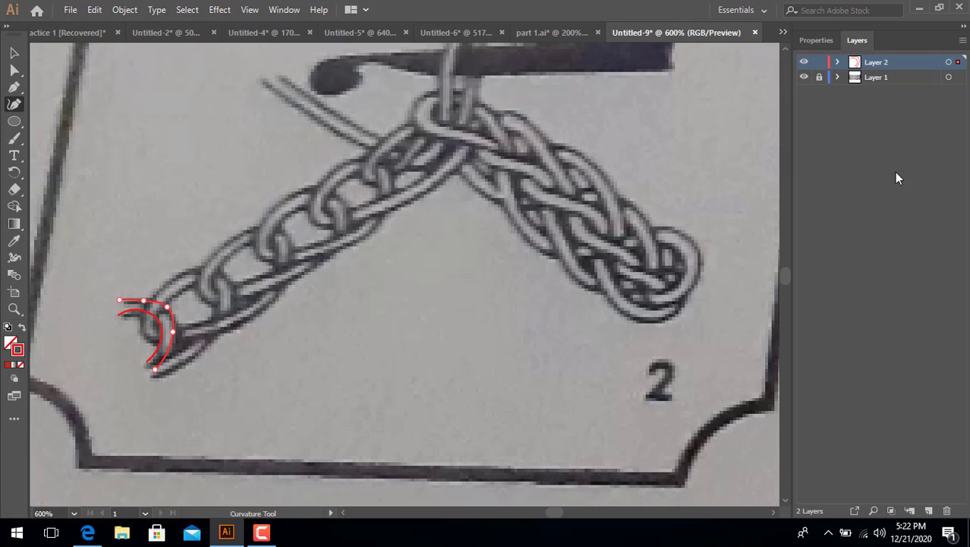
{"action": "left_click", "coordinate": [818, 64]}
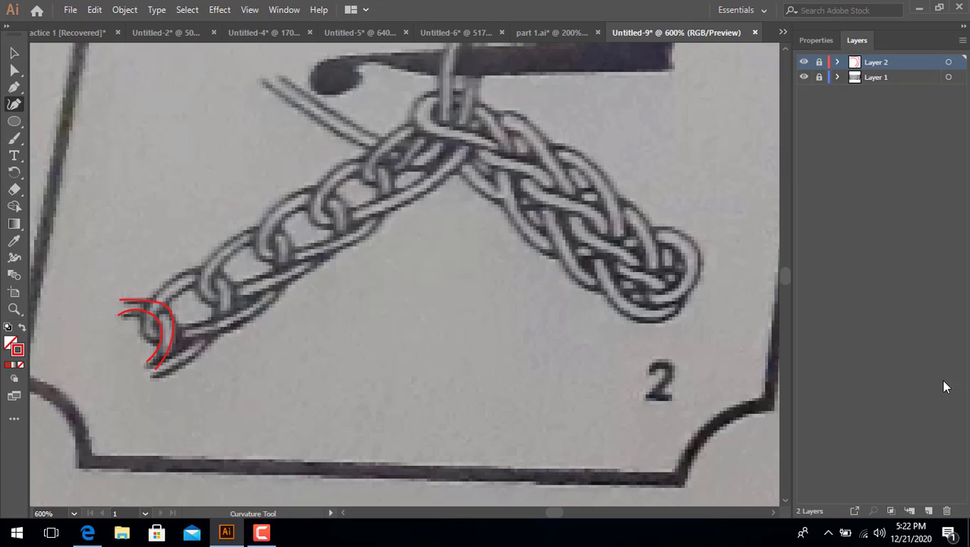
{"action": "left_click", "coordinate": [929, 510]}
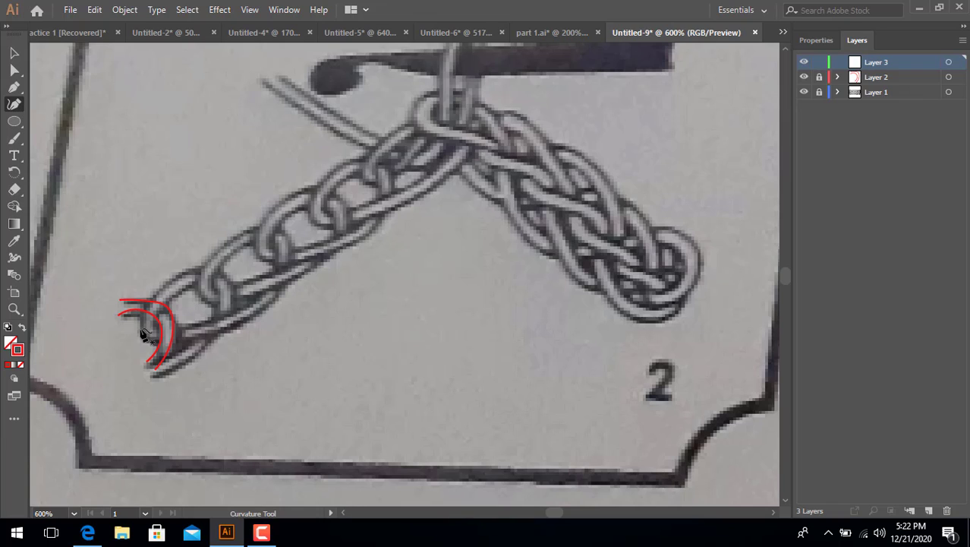
{"action": "left_click", "coordinate": [139, 329]}
{"action": "left_click", "coordinate": [151, 293]}
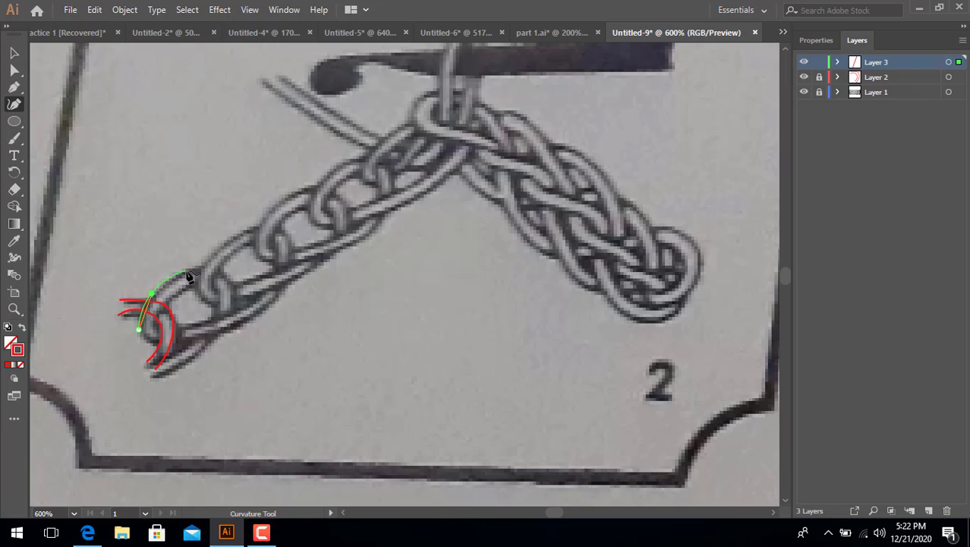
{"action": "left_click", "coordinate": [186, 271]}
{"action": "left_click", "coordinate": [218, 270]}
{"action": "left_click", "coordinate": [233, 297]}
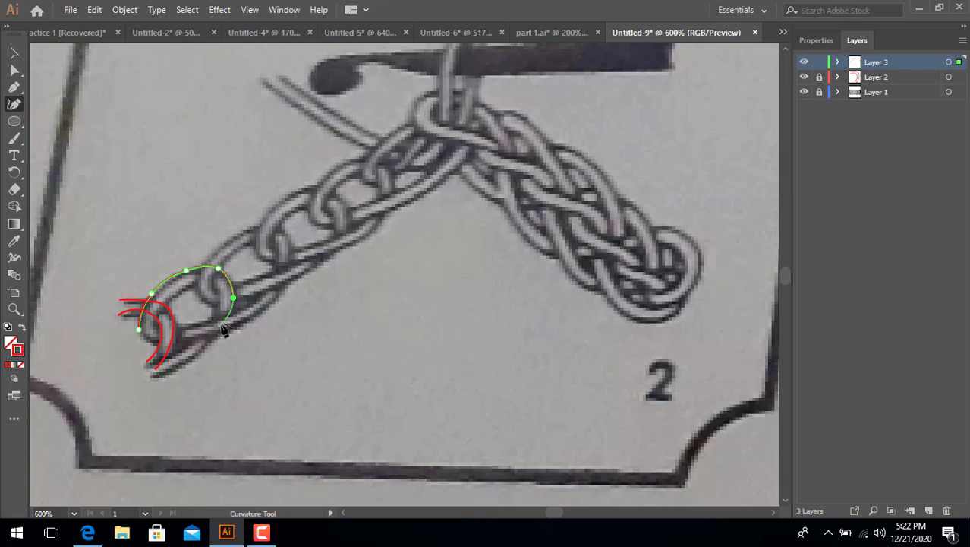
{"action": "key", "text": "Escape"}
{"action": "left_click", "coordinate": [211, 330]}
{"action": "left_click", "coordinate": [186, 341]}
{"action": "left_click", "coordinate": [139, 331]}
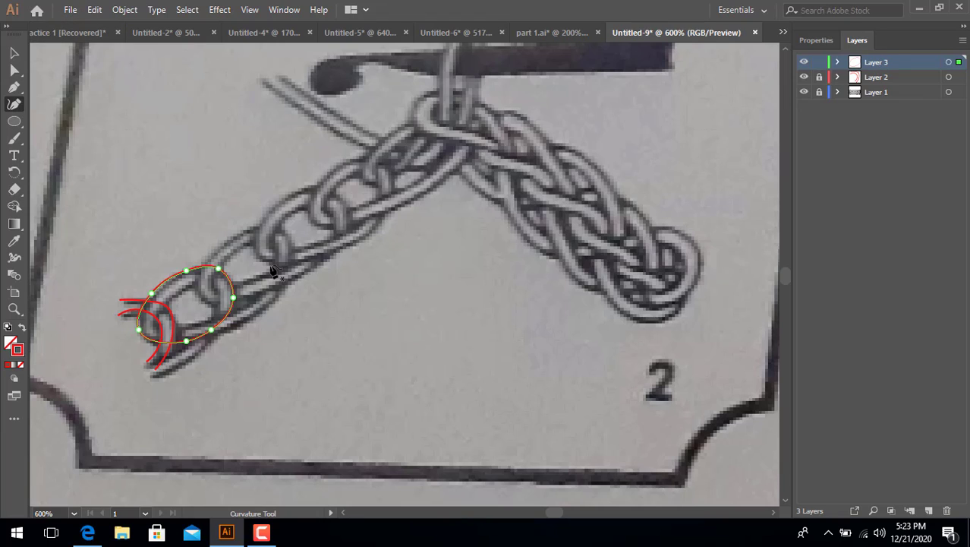
Trace the first link's inner outline as a closed curve and move its points near the end loop to widen it.
{"action": "left_click", "coordinate": [166, 300]}
{"action": "left_click", "coordinate": [182, 288]}
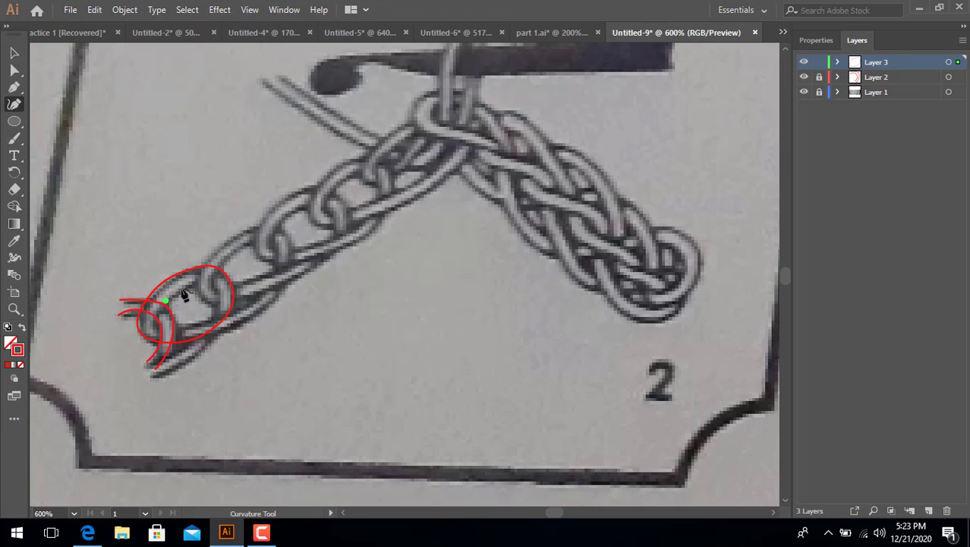
{"action": "left_click", "coordinate": [204, 280]}
{"action": "left_click", "coordinate": [216, 295]}
{"action": "left_click", "coordinate": [214, 314]}
{"action": "left_click", "coordinate": [191, 326]}
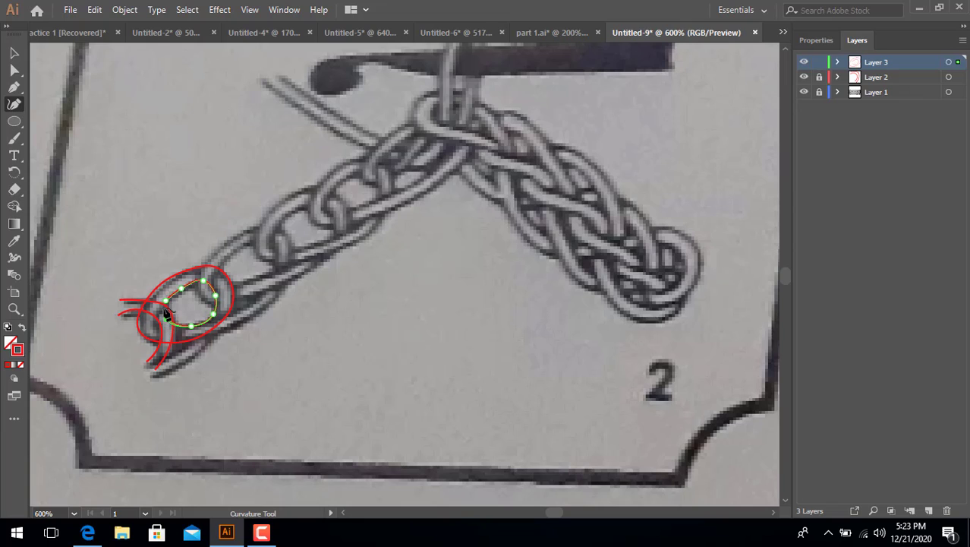
{"action": "left_click", "coordinate": [167, 318]}
{"action": "left_click", "coordinate": [168, 304]}
{"action": "left_click", "coordinate": [161, 324]}
{"action": "left_click", "coordinate": [164, 305]}
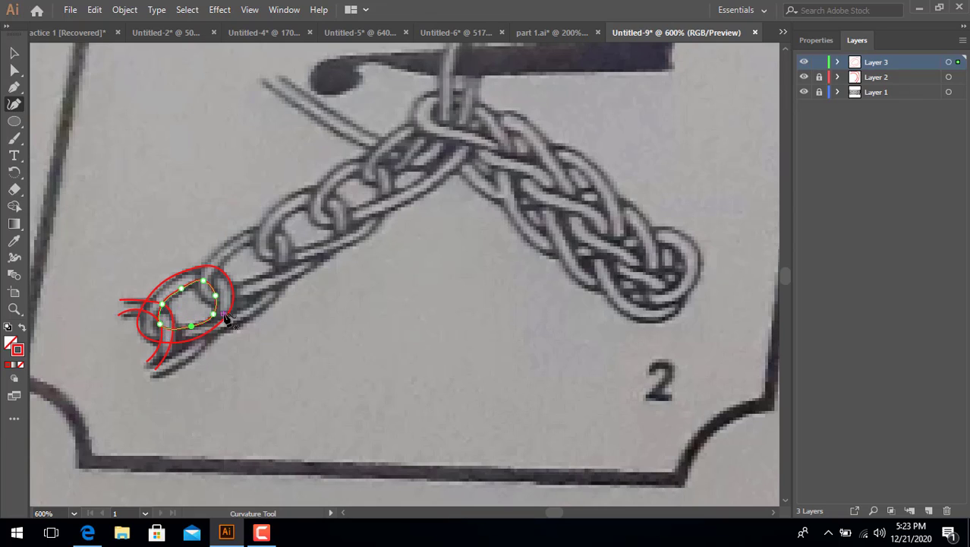
{"action": "left_click", "coordinate": [182, 287]}
Lock Layer 3 and trace the second chain link's outer outline as a closed curve on a new layer.
{"action": "left_click", "coordinate": [818, 62]}
{"action": "left_click", "coordinate": [927, 510]}
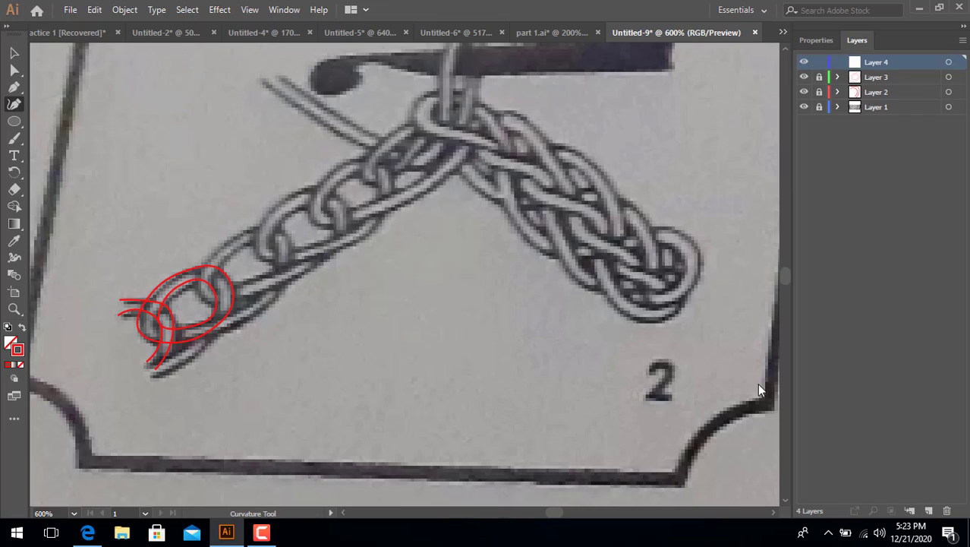
{"action": "left_click", "coordinate": [196, 289]}
{"action": "left_click", "coordinate": [205, 260]}
{"action": "left_click", "coordinate": [237, 236]}
{"action": "left_click", "coordinate": [266, 227]}
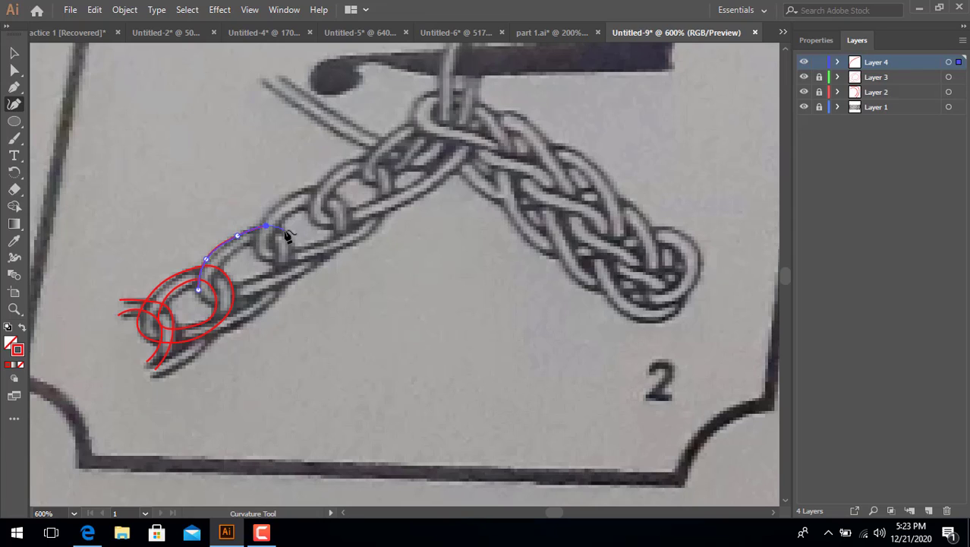
{"action": "left_click", "coordinate": [284, 230]}
{"action": "left_click", "coordinate": [273, 289]}
{"action": "left_click", "coordinate": [244, 303]}
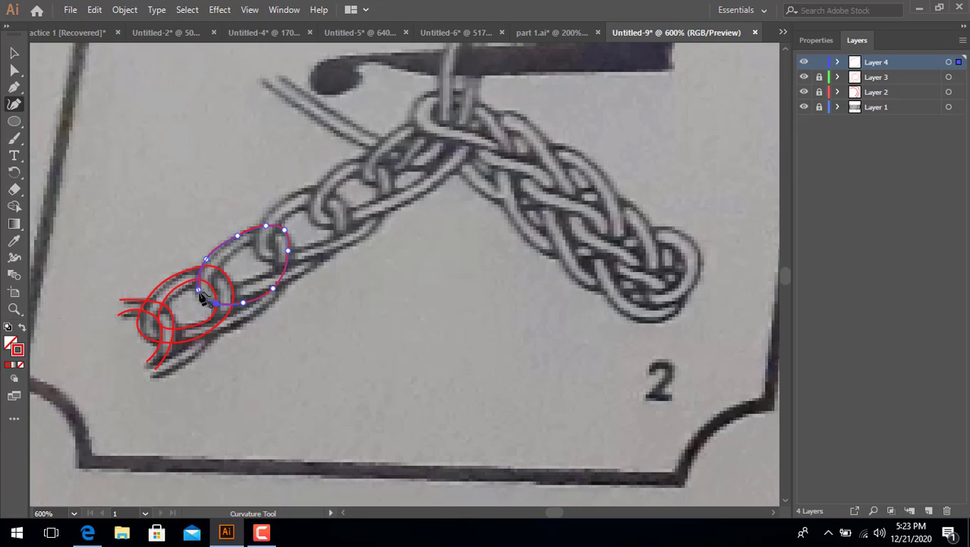
{"action": "left_click", "coordinate": [199, 292]}
Trace the second link's inner outline as a closed curve and adjust the upper points of its outer outline.
{"action": "left_click", "coordinate": [221, 261]}
{"action": "left_click", "coordinate": [266, 240]}
{"action": "left_click", "coordinate": [278, 253]}
{"action": "left_click", "coordinate": [275, 269]}
{"action": "left_click", "coordinate": [250, 278]}
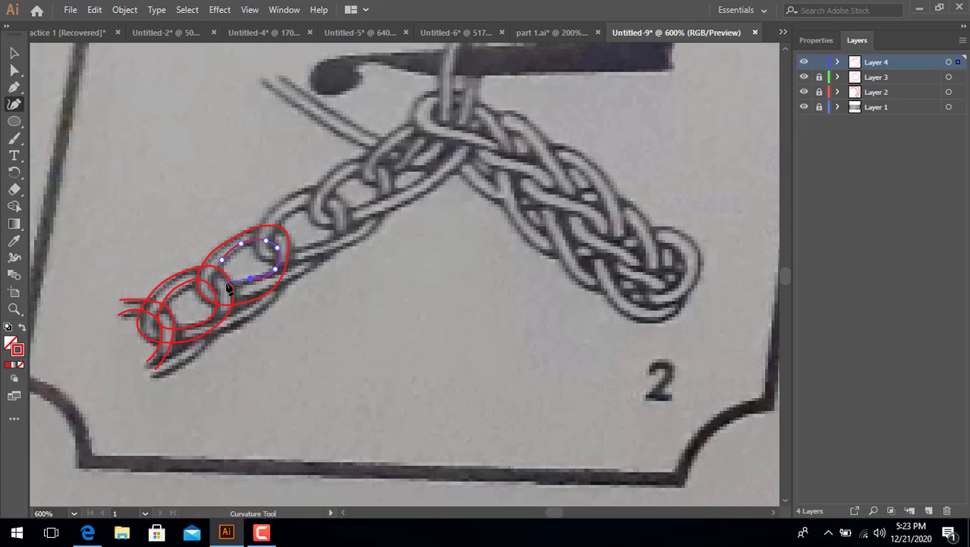
{"action": "left_click", "coordinate": [223, 264]}
{"action": "left_click", "coordinate": [216, 286]}
{"action": "left_click", "coordinate": [288, 234]}
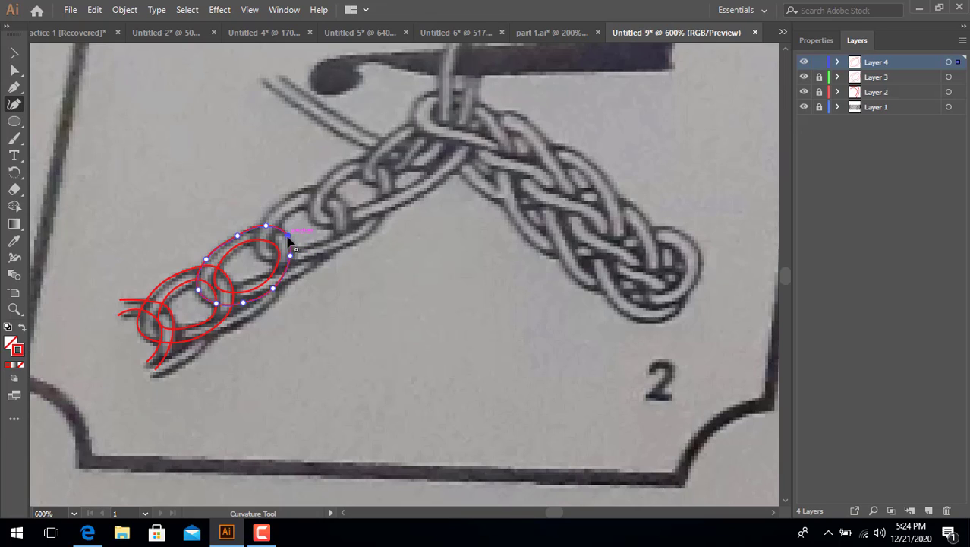
Lock Layer 4 and trace the third chain link's outer outline as a closed curve on a new layer.
{"action": "left_click", "coordinate": [819, 63]}
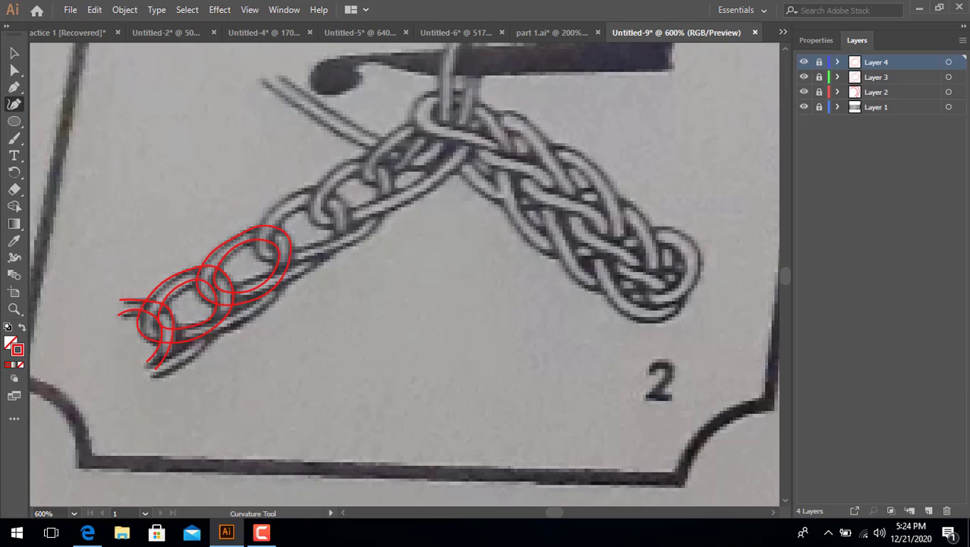
{"action": "left_click", "coordinate": [929, 510]}
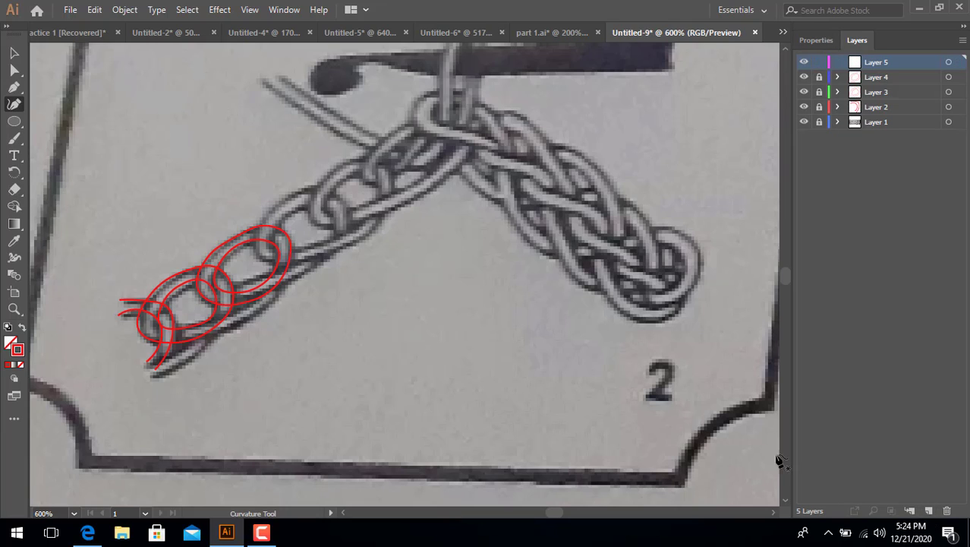
{"action": "left_click", "coordinate": [256, 253]}
{"action": "left_click", "coordinate": [267, 217]}
{"action": "left_click", "coordinate": [298, 193]}
{"action": "left_click", "coordinate": [327, 188]}
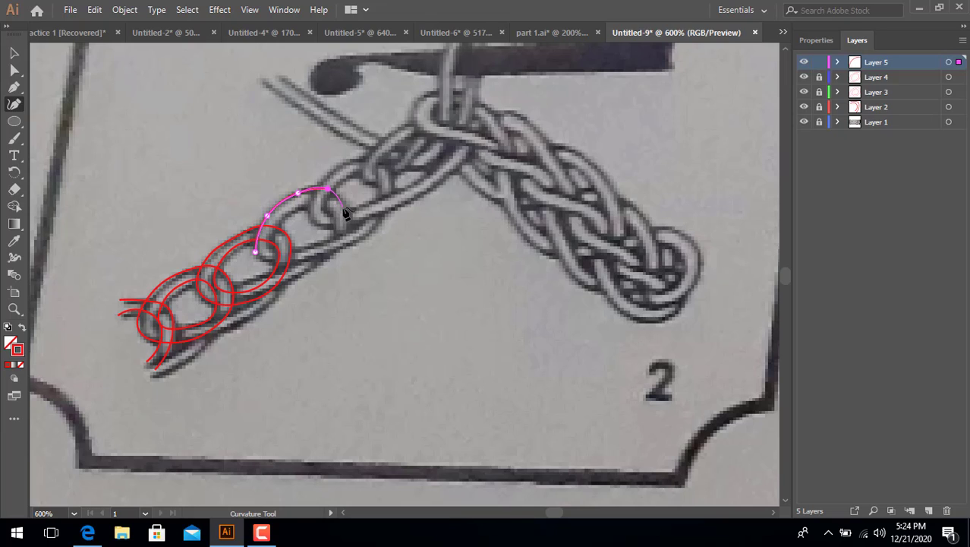
{"action": "left_click", "coordinate": [343, 206]}
{"action": "left_click", "coordinate": [336, 244]}
{"action": "left_click", "coordinate": [296, 263]}
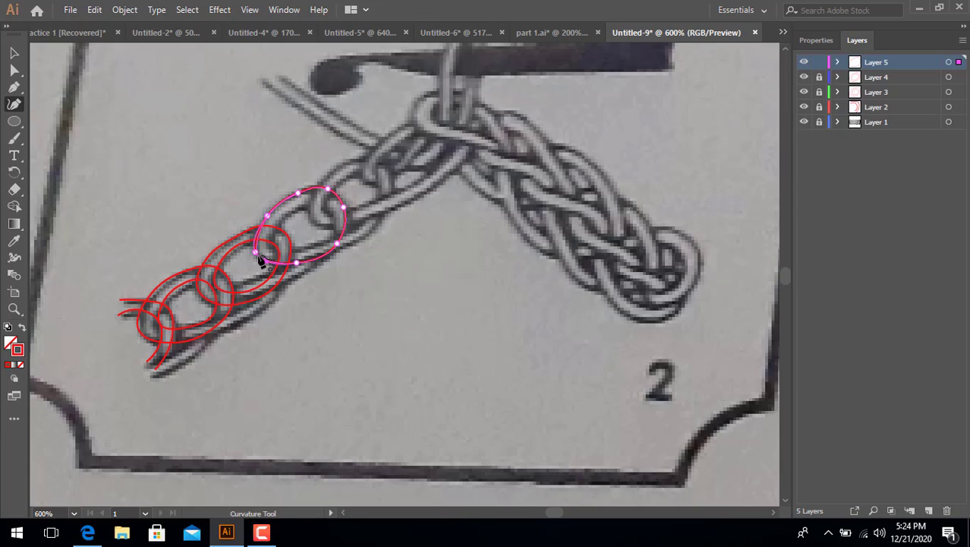
{"action": "left_click", "coordinate": [256, 253]}
Trace the third link's inner outline as a closed curve inside its outer outline.
{"action": "left_click", "coordinate": [274, 220]}
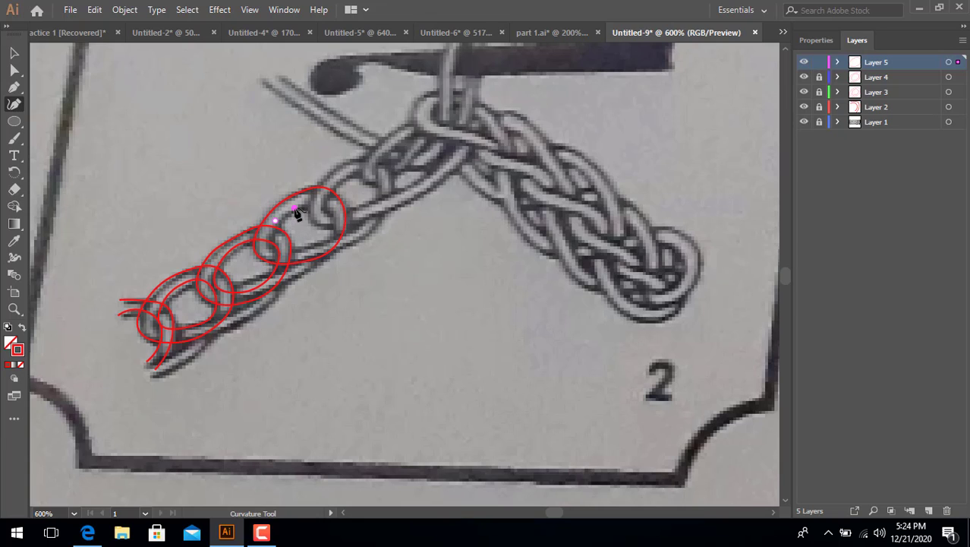
{"action": "left_click", "coordinate": [328, 206]}
{"action": "left_click", "coordinate": [331, 232]}
{"action": "left_click", "coordinate": [305, 245]}
{"action": "left_click", "coordinate": [270, 241]}
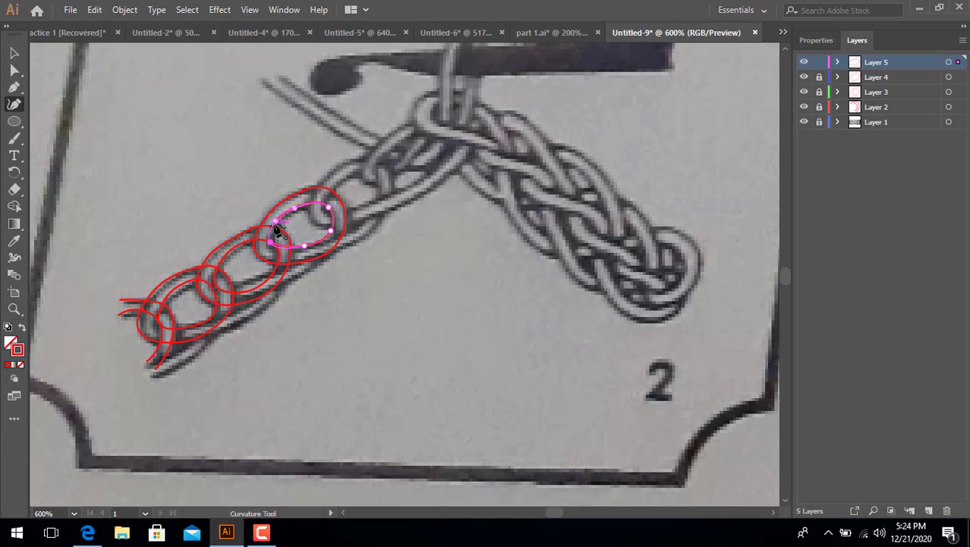
{"action": "left_click", "coordinate": [276, 222]}
Lock Layer 5 and trace the fourth chain link's outer outline as a closed curve on a new layer.
{"action": "left_click", "coordinate": [819, 62]}
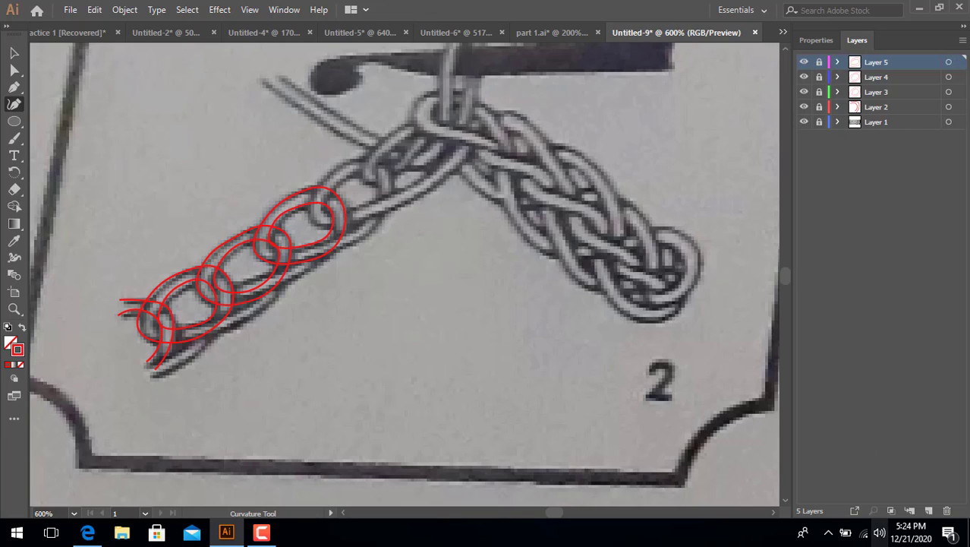
{"action": "left_click", "coordinate": [928, 510]}
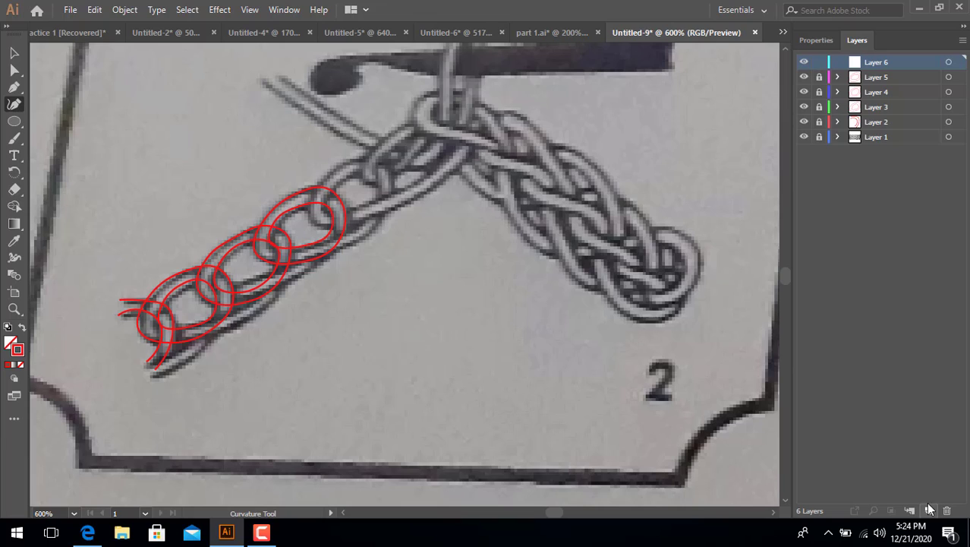
{"action": "left_click", "coordinate": [308, 214]}
{"action": "left_click", "coordinate": [318, 176]}
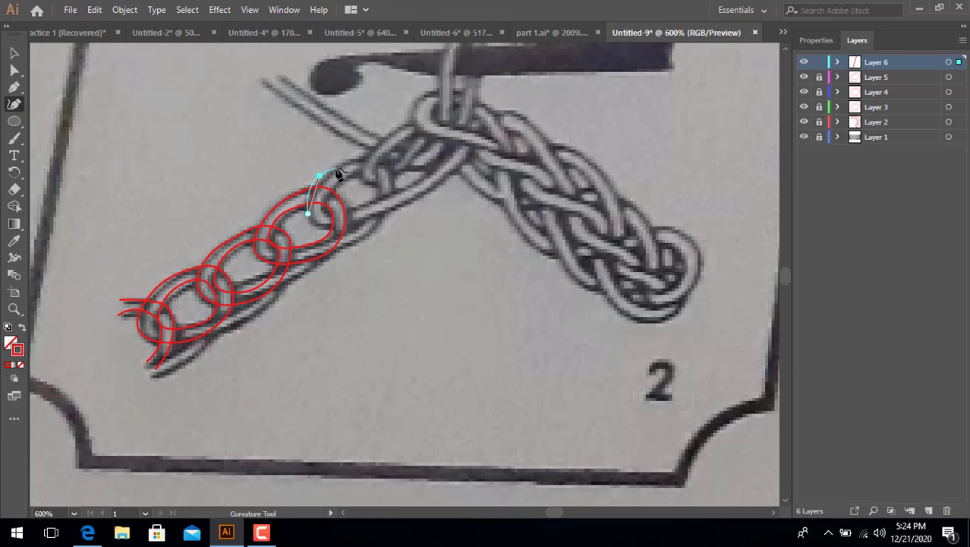
{"action": "left_click", "coordinate": [350, 159]}
{"action": "left_click", "coordinate": [377, 160]}
{"action": "left_click", "coordinate": [389, 175]}
{"action": "left_click", "coordinate": [367, 221]}
{"action": "left_click", "coordinate": [337, 227]}
{"action": "left_click", "coordinate": [311, 218]}
Trace the fourth link's inner outline as a closed curve and shift its points nearest the third link outward.
{"action": "left_click", "coordinate": [337, 182]}
{"action": "left_click", "coordinate": [354, 172]}
{"action": "left_click", "coordinate": [376, 179]}
{"action": "left_click", "coordinate": [375, 197]}
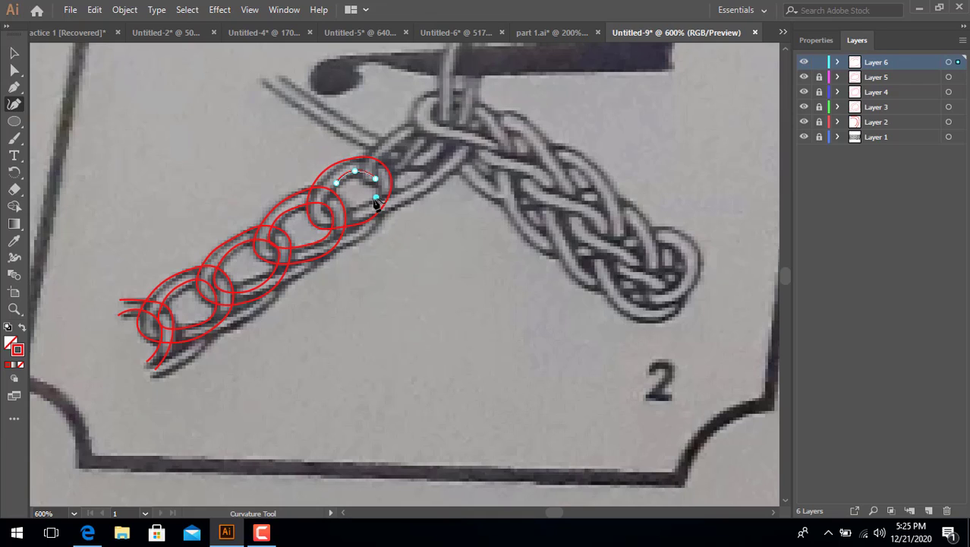
{"action": "left_click", "coordinate": [349, 211]}
{"action": "left_click", "coordinate": [332, 209]}
{"action": "left_click", "coordinate": [337, 187]}
{"action": "left_click", "coordinate": [325, 209]}
{"action": "left_click", "coordinate": [332, 180]}
Lock Layer 6, trace the fifth chain link's outer outline as a closed curve on a new layer, and adjust its lower edge.
{"action": "left_click", "coordinate": [819, 62]}
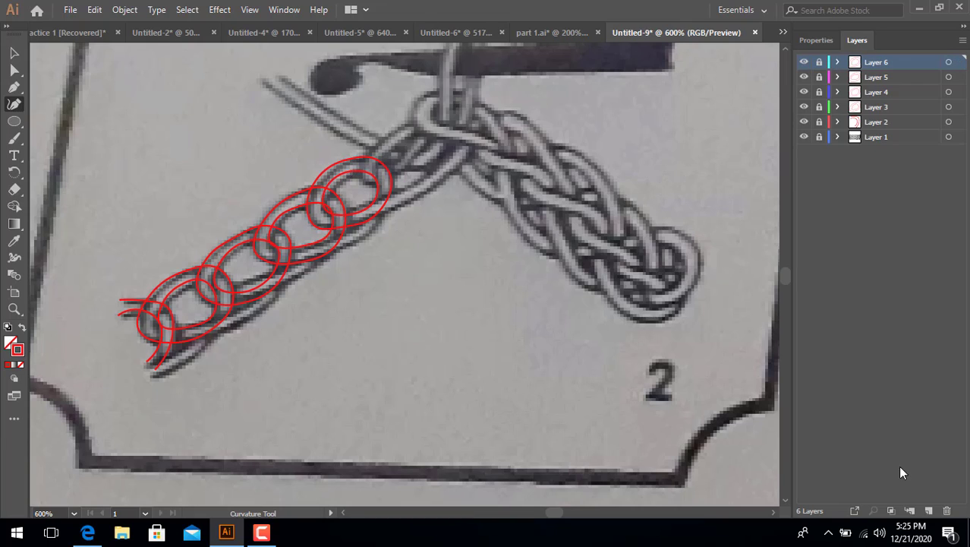
{"action": "left_click", "coordinate": [927, 513]}
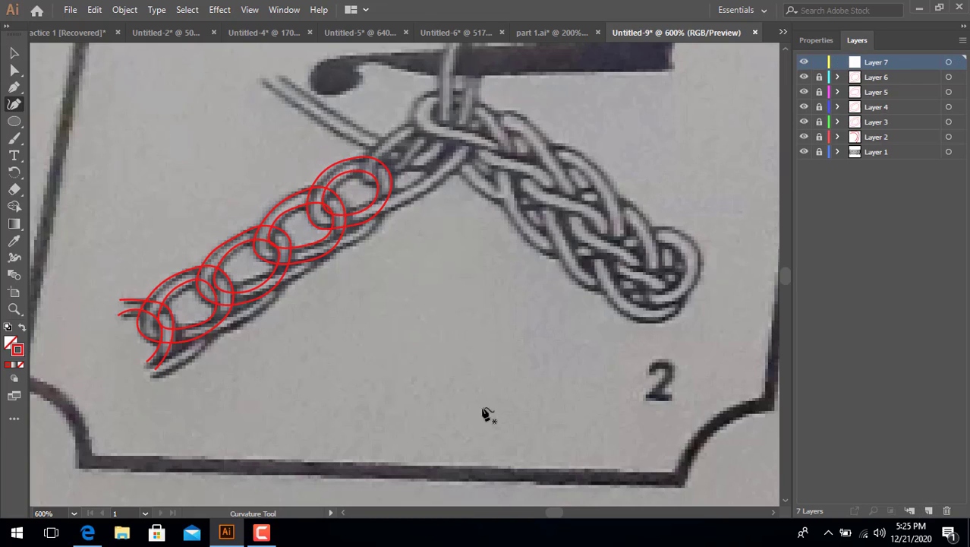
{"action": "left_click", "coordinate": [359, 180]}
{"action": "left_click", "coordinate": [369, 152]}
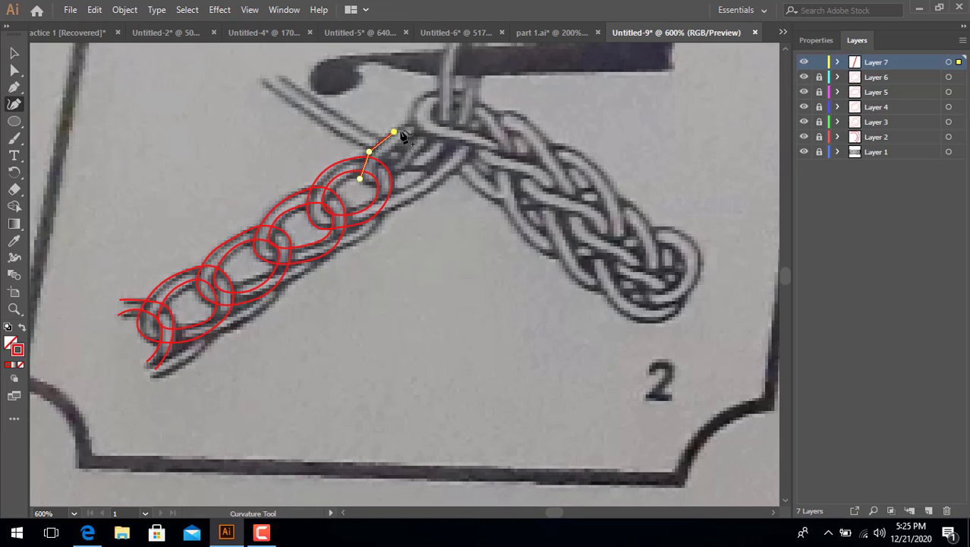
{"action": "left_click", "coordinate": [394, 133]}
{"action": "left_click", "coordinate": [416, 126]}
{"action": "left_click", "coordinate": [424, 127]}
{"action": "left_click", "coordinate": [425, 145]}
{"action": "left_click", "coordinate": [391, 178]}
{"action": "left_click", "coordinate": [360, 180]}
{"action": "left_click_drag", "start_coordinate": [409, 170], "coordinate": [412, 172]}
Trace the fifth link's narrow inner outline as a closed curve on Layer 7.
{"action": "left_click", "coordinate": [375, 159]}
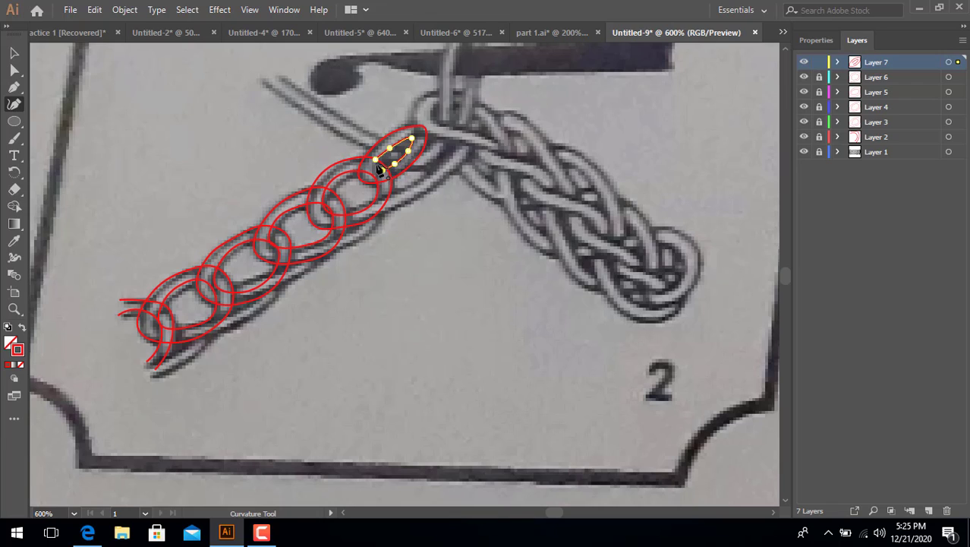
{"action": "left_click", "coordinate": [380, 168]}
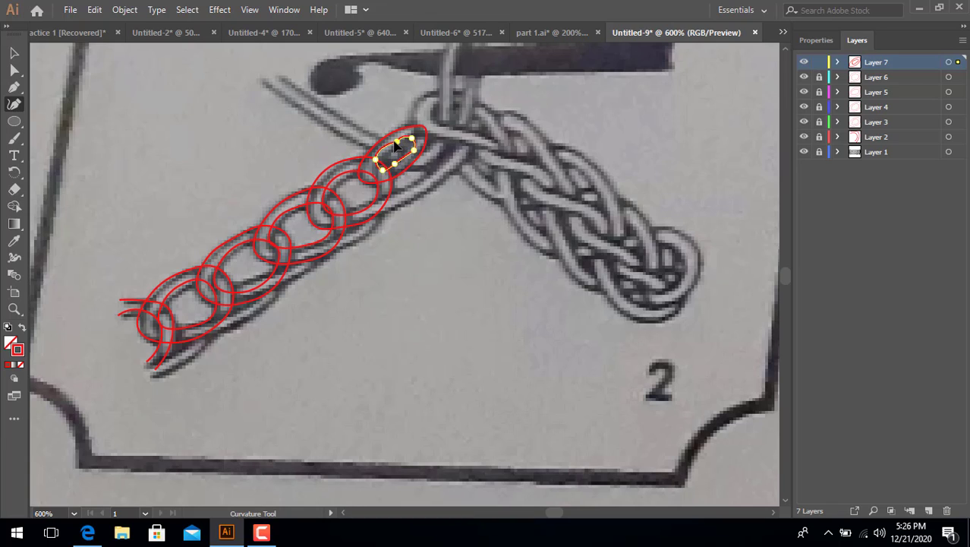
Adjust the points of the fifth link's inner outline and lock Layer 7.
{"action": "left_click", "coordinate": [392, 142]}
{"action": "left_click", "coordinate": [378, 170]}
{"action": "left_click", "coordinate": [820, 63]}
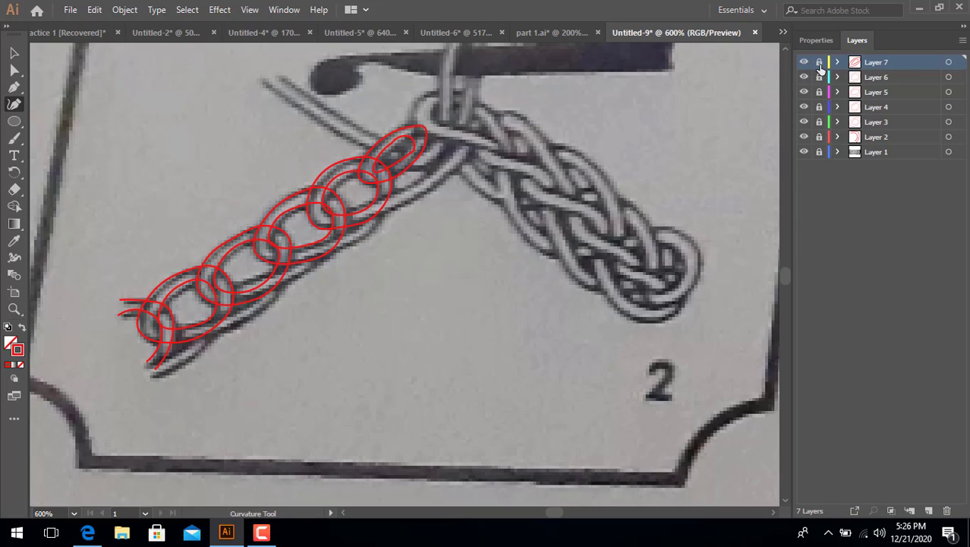
Trace the outer outline of the teardrop loop below the hook as a closed curve on a new layer.
{"action": "left_click", "coordinate": [928, 510]}
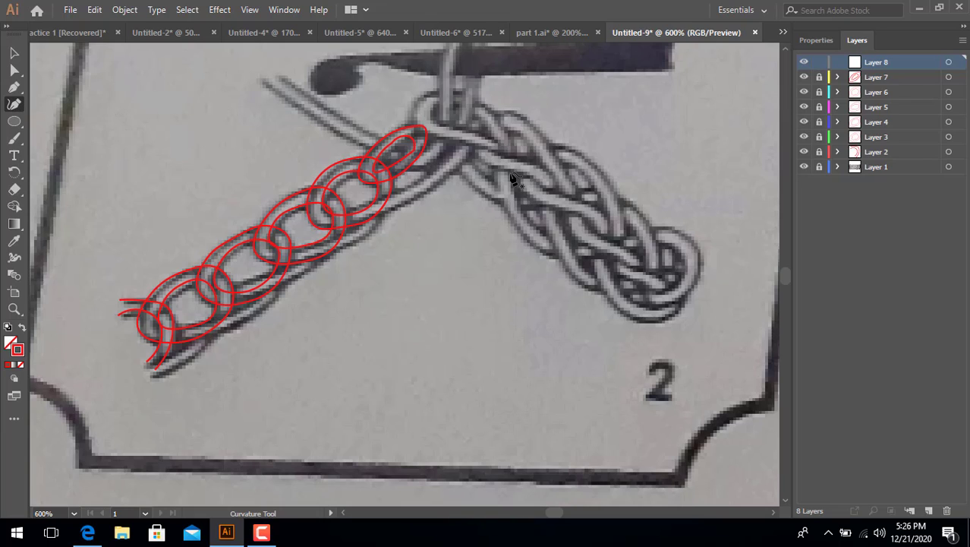
{"action": "left_click", "coordinate": [465, 151]}
{"action": "left_click", "coordinate": [432, 137]}
{"action": "left_click", "coordinate": [412, 116]}
{"action": "left_click", "coordinate": [417, 96]}
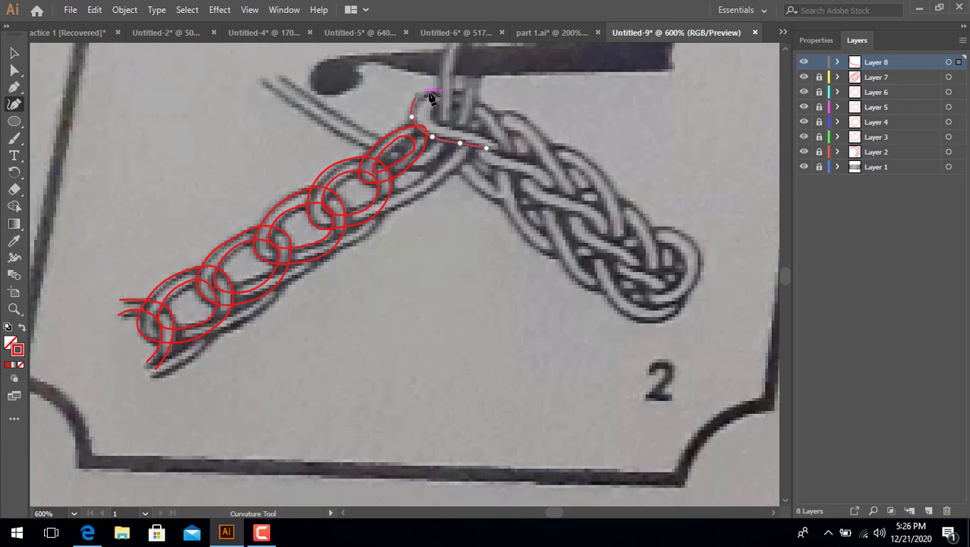
{"action": "left_click", "coordinate": [475, 92]}
{"action": "left_click", "coordinate": [486, 107]}
{"action": "left_click", "coordinate": [514, 148]}
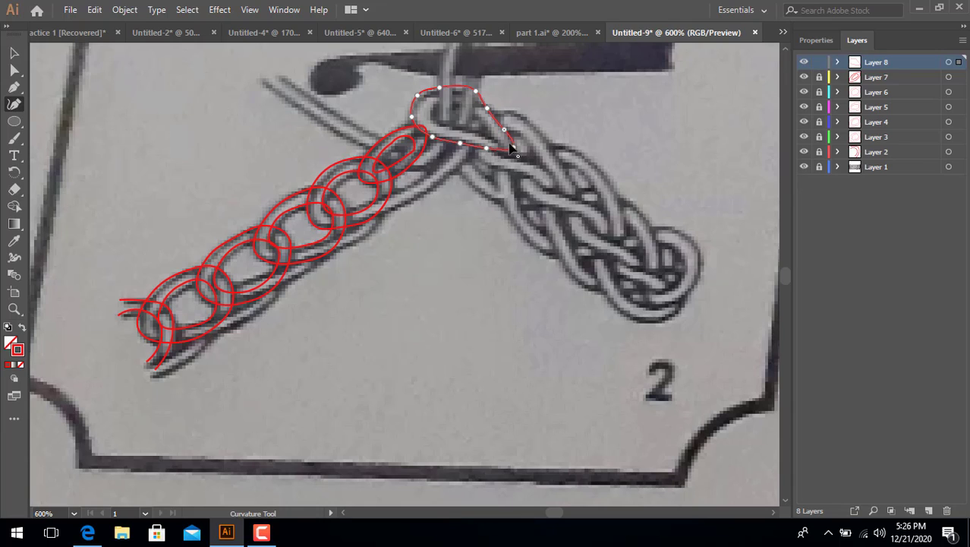
{"action": "key", "text": "Escape"}
Trace the inner outline of the loop below the hook as a closed curve, leaving no stray curve on the braid.
{"action": "left_click", "coordinate": [434, 117]}
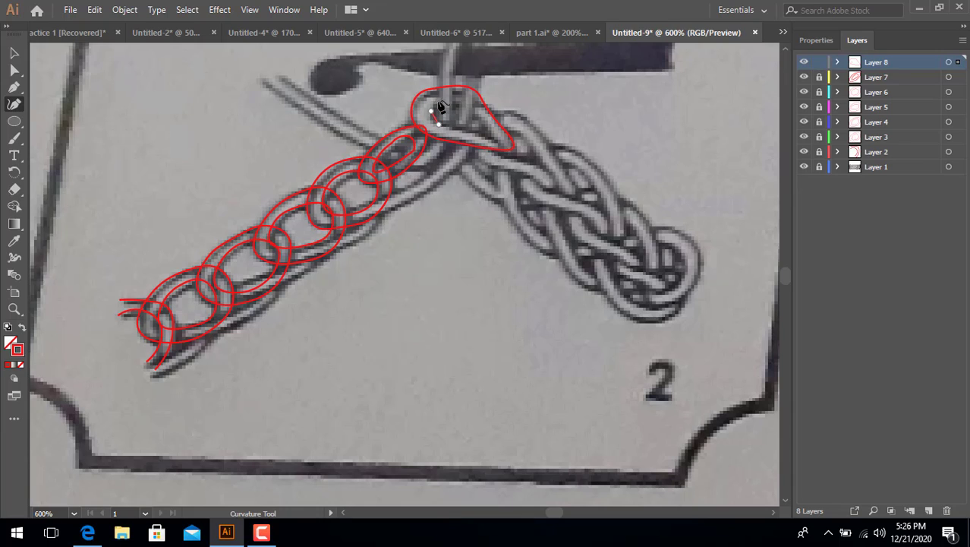
{"action": "left_click", "coordinate": [438, 101]}
{"action": "left_click", "coordinate": [461, 106]}
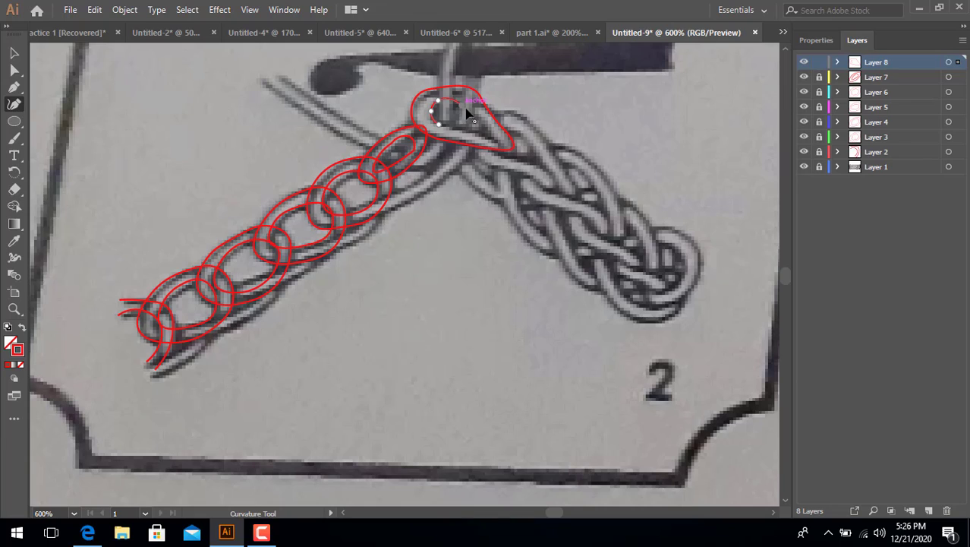
{"action": "left_click", "coordinate": [494, 139]}
{"action": "left_click", "coordinate": [475, 136]}
{"action": "left_click", "coordinate": [448, 127]}
{"action": "key", "text": "Escape"}
{"action": "left_click", "coordinate": [563, 168]}
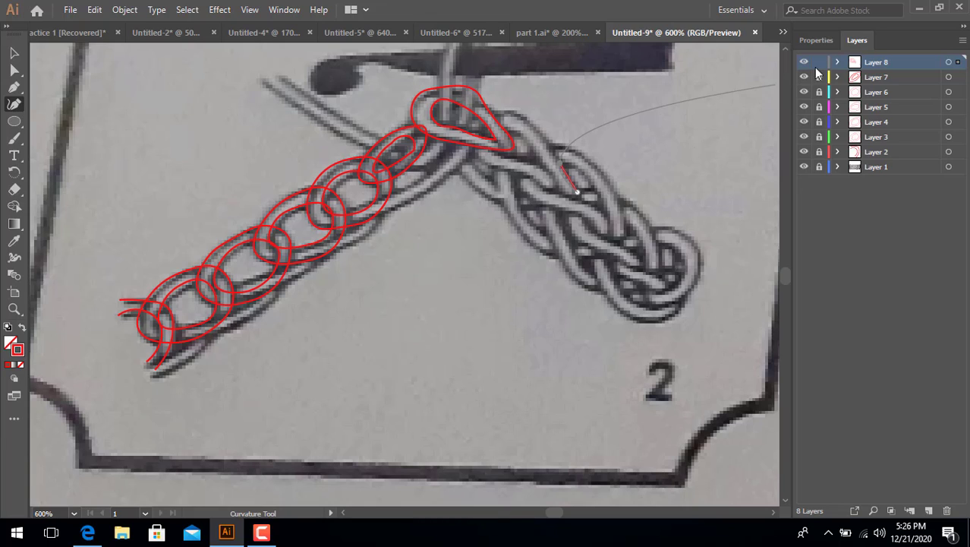
{"action": "key", "text": "ctrl+z"}
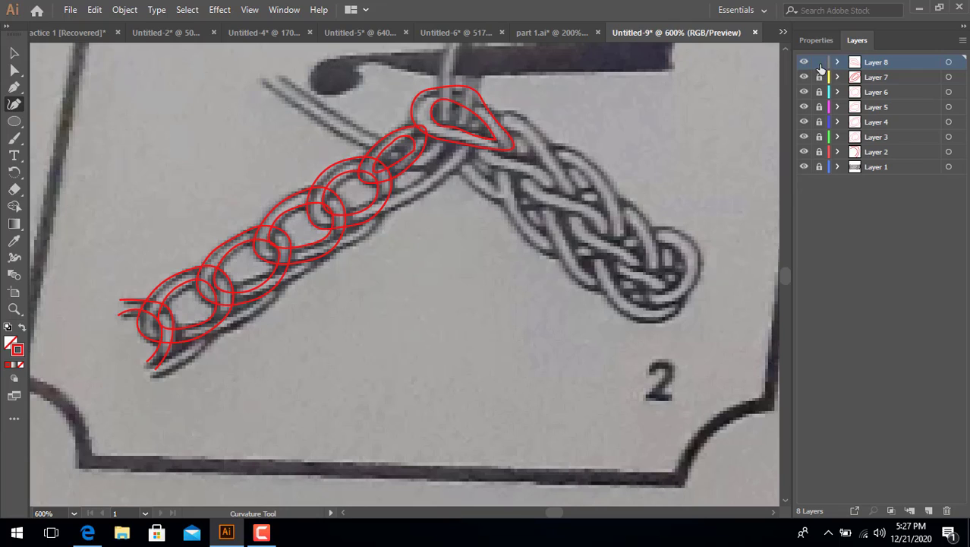
With Layer 8 locked, trace the outer outline of the braid's first stitch beyond the hook loop as a closed curve on a new layer.
{"action": "left_click", "coordinate": [927, 510]}
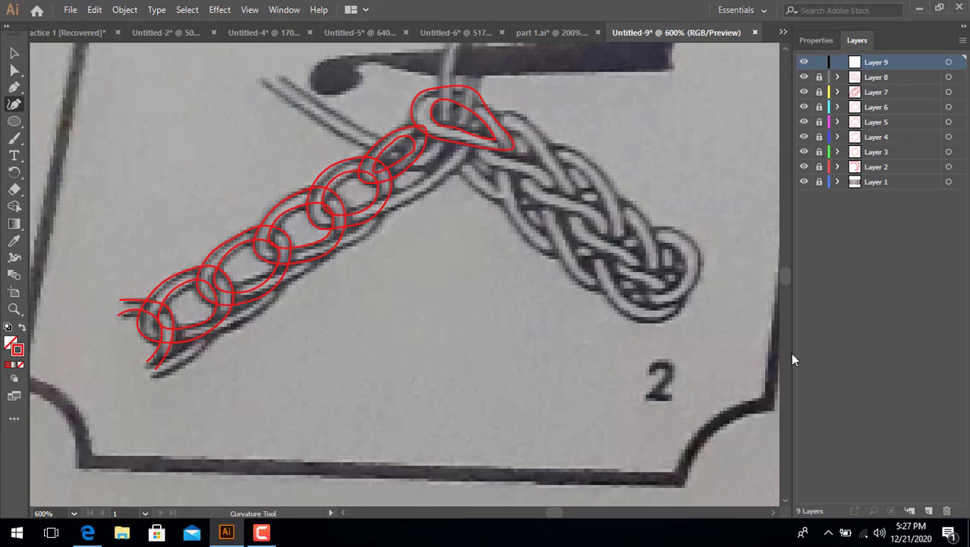
{"action": "left_click", "coordinate": [575, 189]}
{"action": "left_click", "coordinate": [565, 169]}
{"action": "left_click", "coordinate": [548, 145]}
{"action": "left_click", "coordinate": [536, 125]}
{"action": "left_click", "coordinate": [512, 111]}
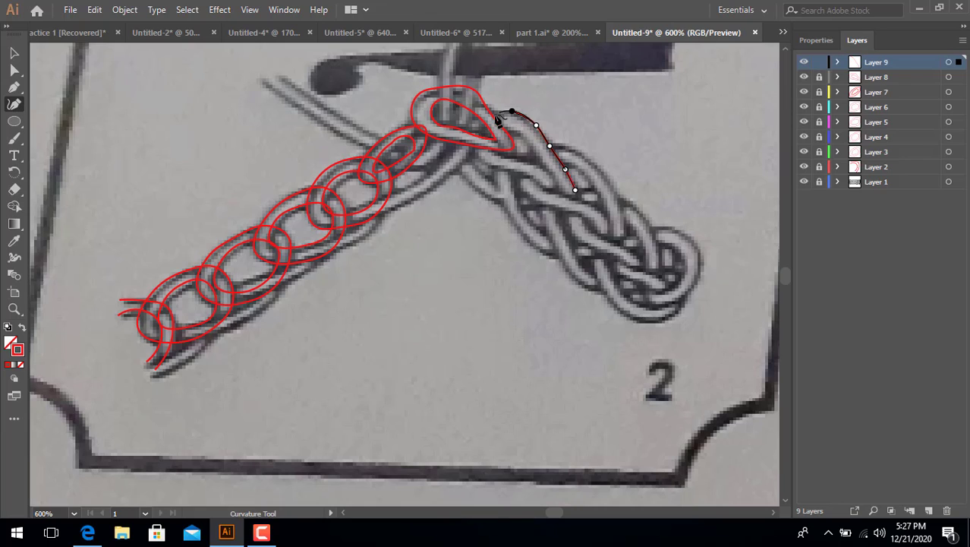
{"action": "left_click", "coordinate": [478, 126]}
{"action": "left_click", "coordinate": [477, 151]}
{"action": "left_click", "coordinate": [490, 164]}
{"action": "left_click", "coordinate": [515, 174]}
{"action": "left_click", "coordinate": [535, 180]}
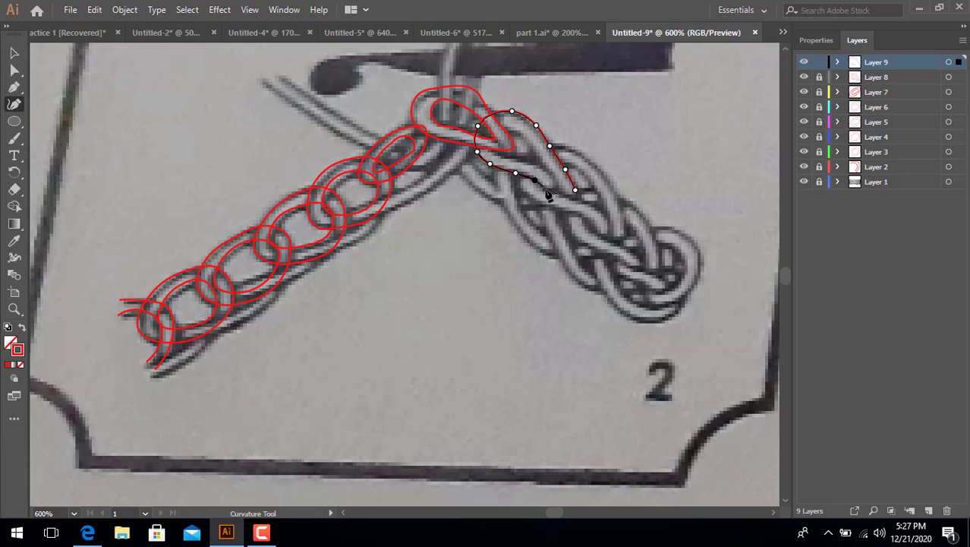
{"action": "left_click", "coordinate": [565, 196]}
{"action": "left_click", "coordinate": [575, 191]}
{"action": "key", "text": "Escape"}
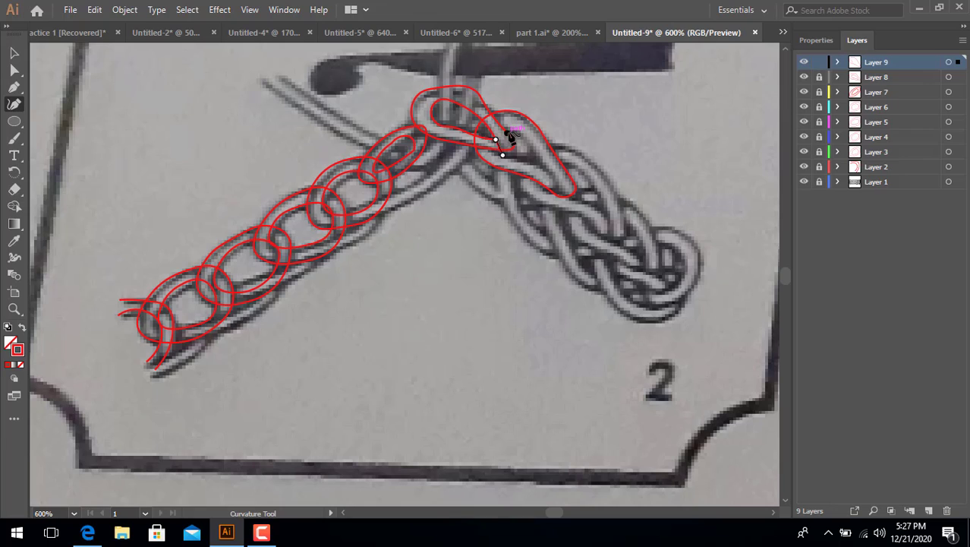
Trace the first braid stitch's inner outline as a closed curve and adjust its points to the photo.
{"action": "left_click", "coordinate": [507, 134]}
{"action": "left_click", "coordinate": [529, 143]}
{"action": "left_click", "coordinate": [537, 159]}
{"action": "left_click", "coordinate": [550, 176]}
{"action": "left_click", "coordinate": [531, 168]}
{"action": "left_click", "coordinate": [542, 158]}
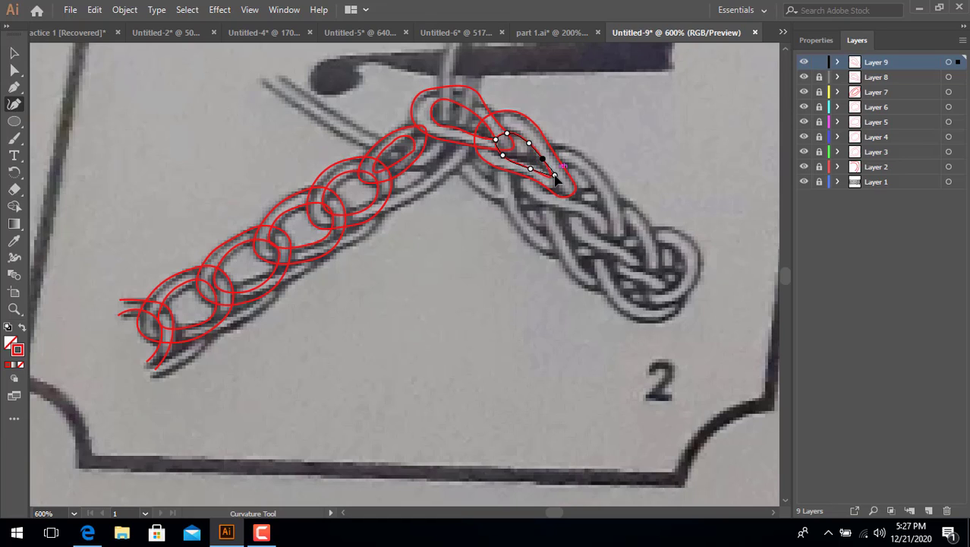
{"action": "left_click", "coordinate": [552, 176]}
{"action": "left_click_drag", "start_coordinate": [531, 169], "coordinate": [538, 171]}
{"action": "left_click", "coordinate": [503, 152]}
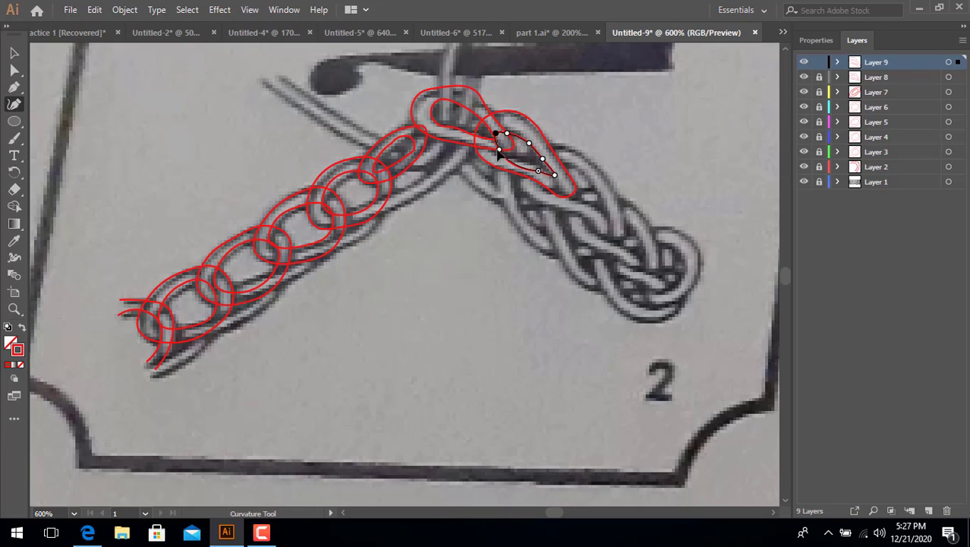
{"action": "left_click", "coordinate": [504, 131]}
Lock Layer 9 and trace the second braid stitch's outer outline as a closed curve on a new layer.
{"action": "left_click", "coordinate": [818, 64]}
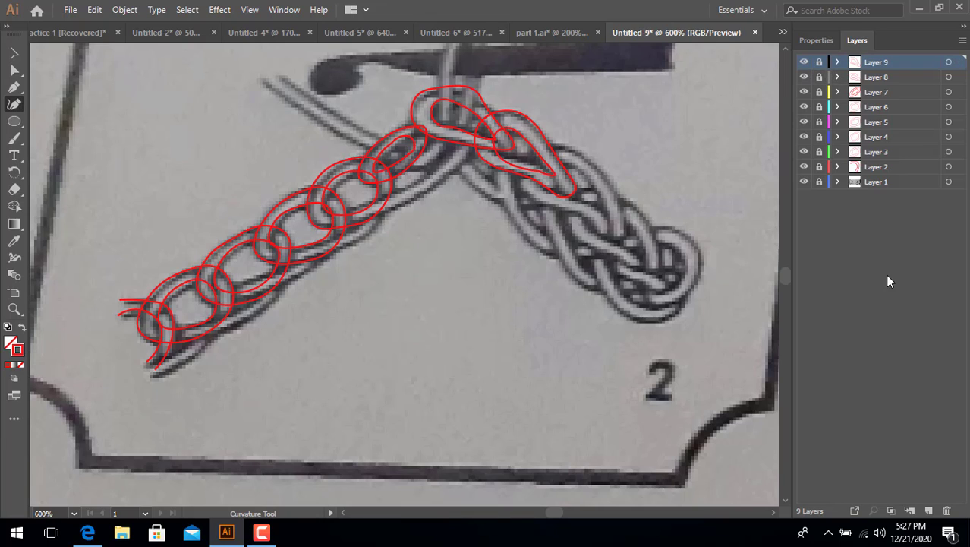
{"action": "left_click", "coordinate": [927, 511]}
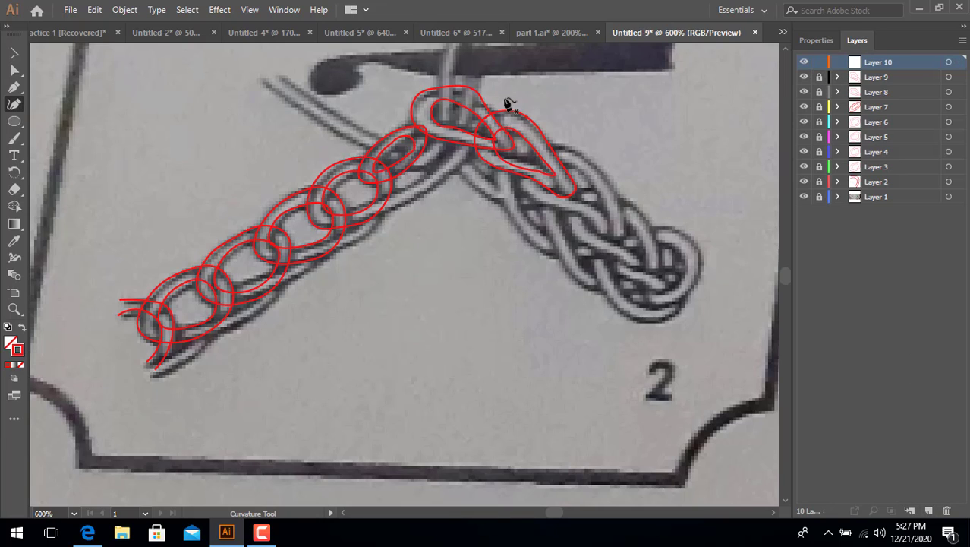
{"action": "left_click", "coordinate": [600, 232]}
{"action": "left_click", "coordinate": [582, 218]}
{"action": "left_click", "coordinate": [543, 208]}
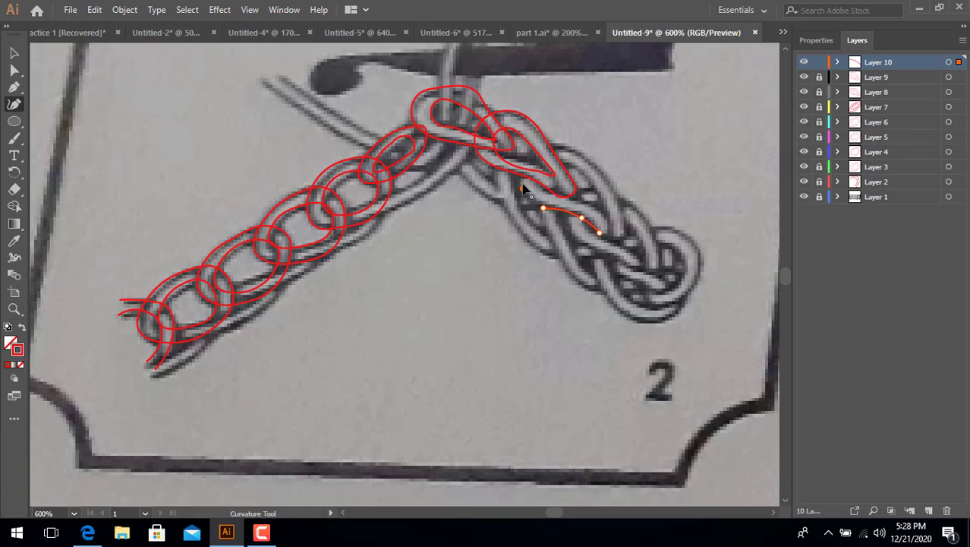
{"action": "left_click", "coordinate": [522, 188]}
{"action": "left_click", "coordinate": [525, 164]}
{"action": "left_click", "coordinate": [560, 147]}
{"action": "left_click", "coordinate": [592, 161]}
{"action": "left_click", "coordinate": [610, 190]}
{"action": "left_click", "coordinate": [624, 221]}
{"action": "left_click", "coordinate": [619, 241]}
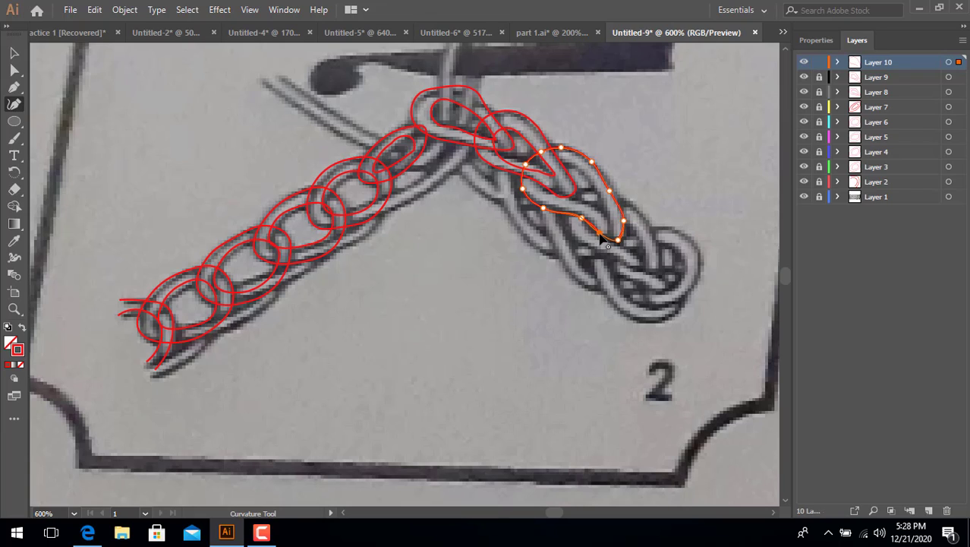
{"action": "left_click", "coordinate": [580, 219]}
Trace the second braid stitch's inner outline as a closed curve on Layer 10.
{"action": "left_click", "coordinate": [547, 190]}
{"action": "left_click", "coordinate": [568, 164]}
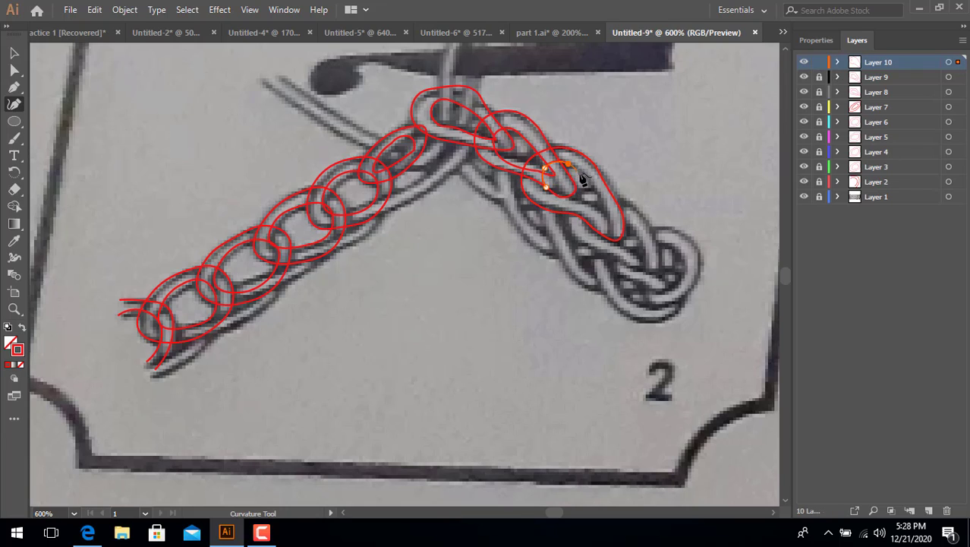
{"action": "left_click", "coordinate": [589, 180]}
{"action": "left_click", "coordinate": [599, 202]}
{"action": "left_click", "coordinate": [611, 221]}
{"action": "left_click", "coordinate": [583, 206]}
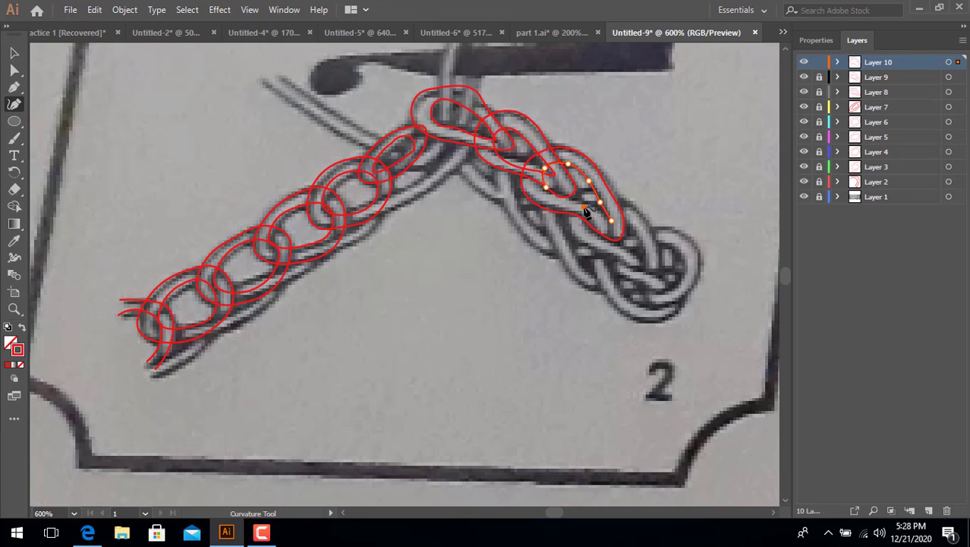
{"action": "left_click", "coordinate": [547, 187]}
Lock Layer 10 and trace the third braid stitch's outer outline as a closed curve on a new layer.
{"action": "left_click", "coordinate": [818, 63]}
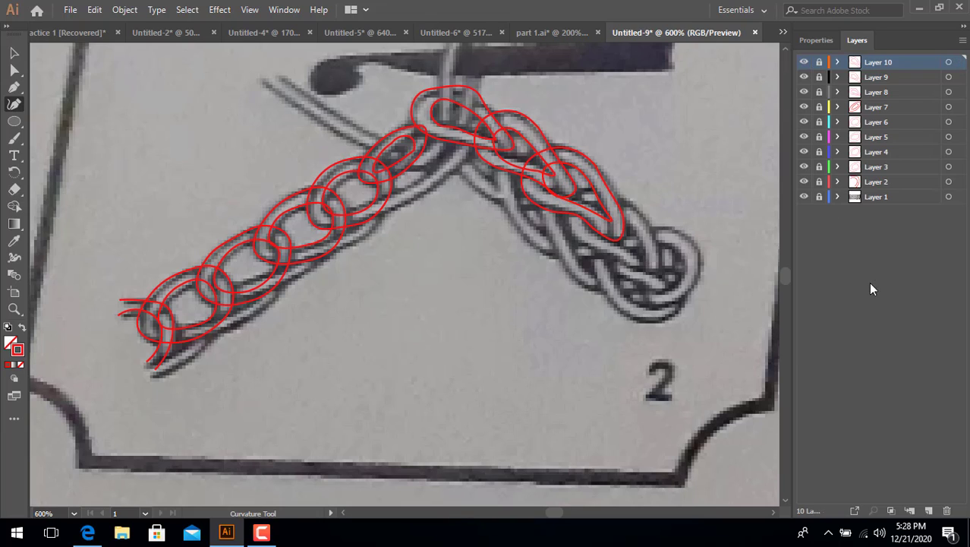
{"action": "left_click", "coordinate": [928, 510]}
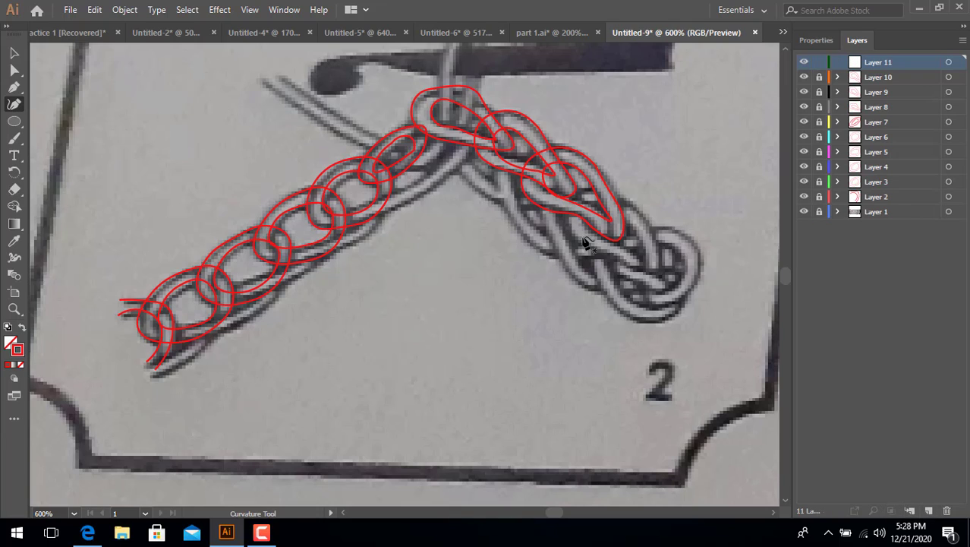
{"action": "left_click", "coordinate": [629, 265]}
{"action": "left_click", "coordinate": [597, 251]}
{"action": "left_click", "coordinate": [574, 233]}
{"action": "left_click", "coordinate": [567, 212]}
{"action": "left_click", "coordinate": [574, 189]}
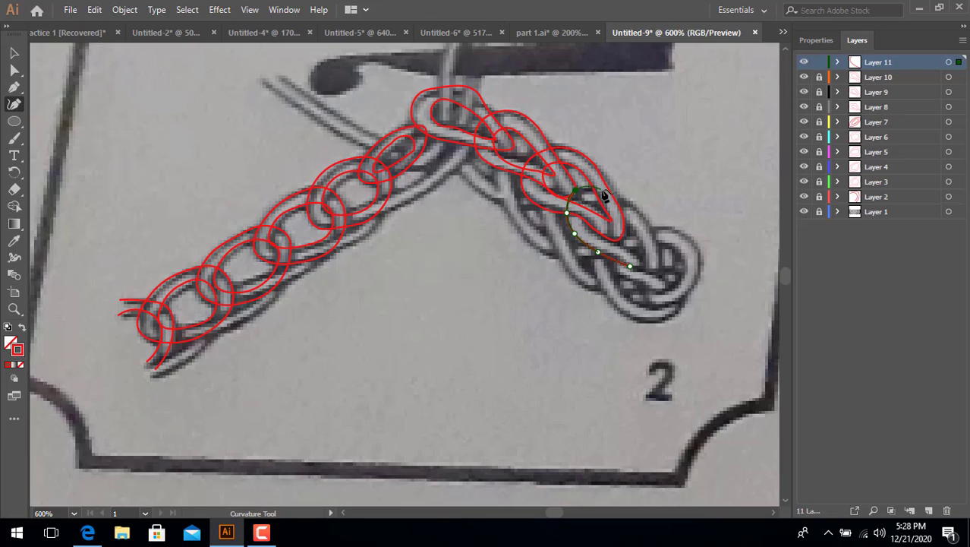
{"action": "left_click", "coordinate": [601, 189]}
{"action": "left_click", "coordinate": [635, 206]}
{"action": "left_click", "coordinate": [652, 229]}
{"action": "left_click", "coordinate": [657, 258]}
{"action": "left_click", "coordinate": [631, 267]}
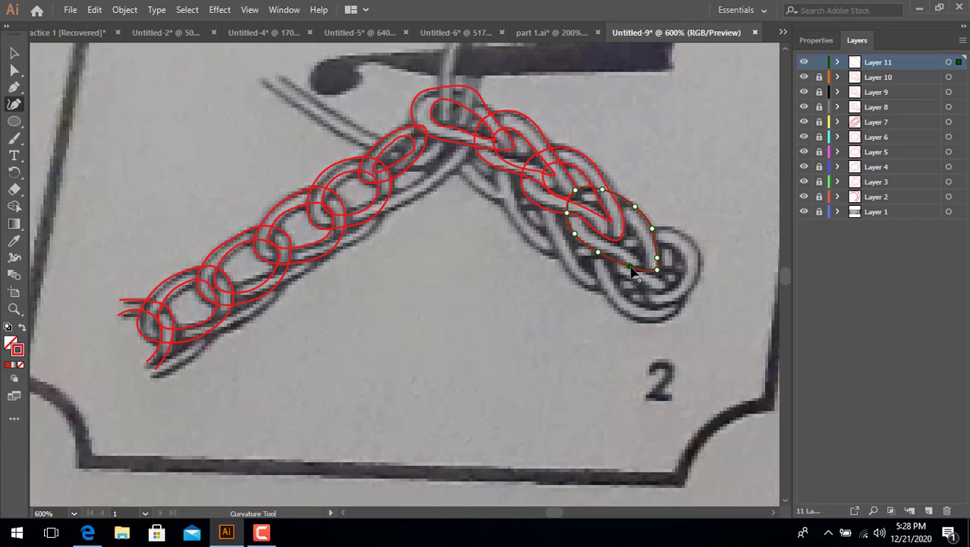
Trace the third braid stitch's inner outline as a closed curve and lock Layer 11.
{"action": "left_click", "coordinate": [586, 230]}
{"action": "left_click", "coordinate": [587, 213]}
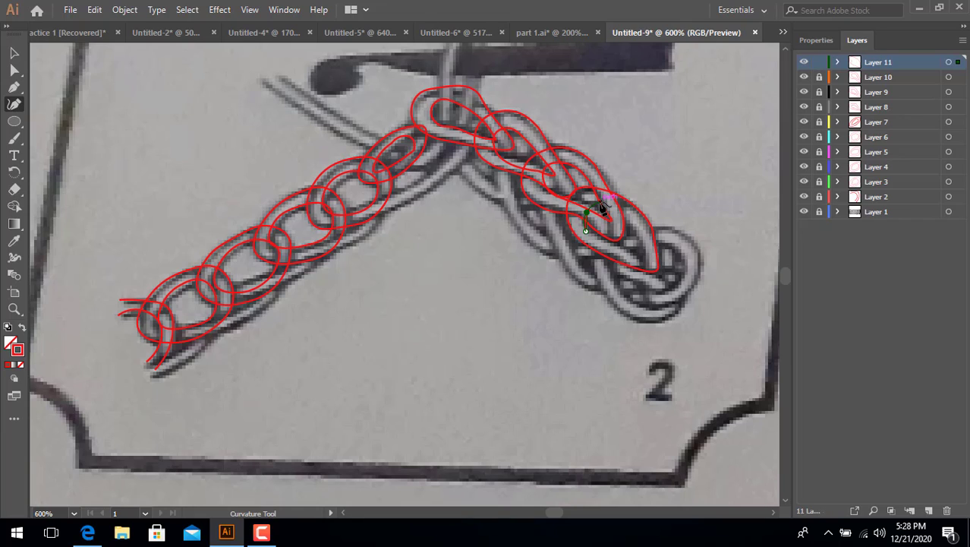
{"action": "left_click", "coordinate": [600, 203]}
{"action": "left_click", "coordinate": [623, 221]}
{"action": "left_click", "coordinate": [642, 240]}
{"action": "left_click", "coordinate": [646, 256]}
{"action": "left_click", "coordinate": [589, 233]}
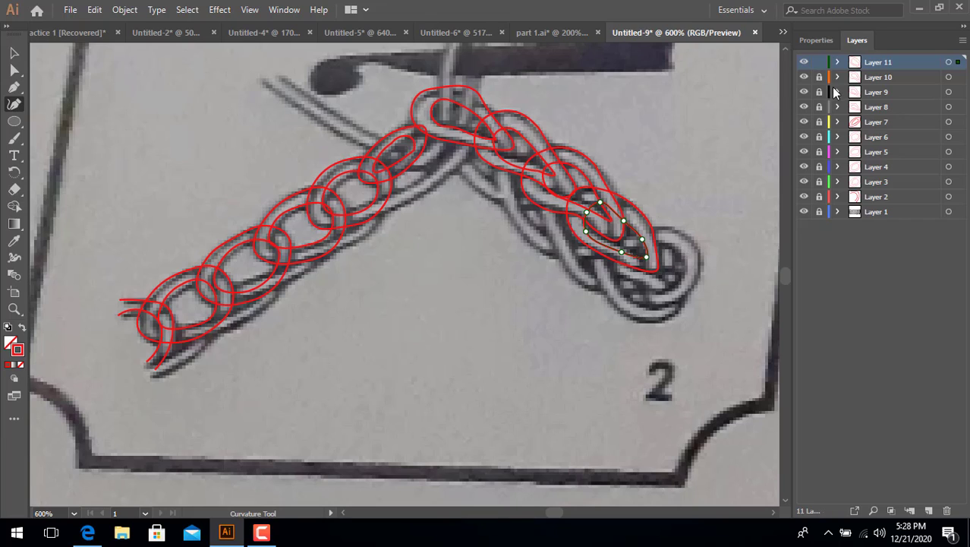
{"action": "key", "text": "Escape"}
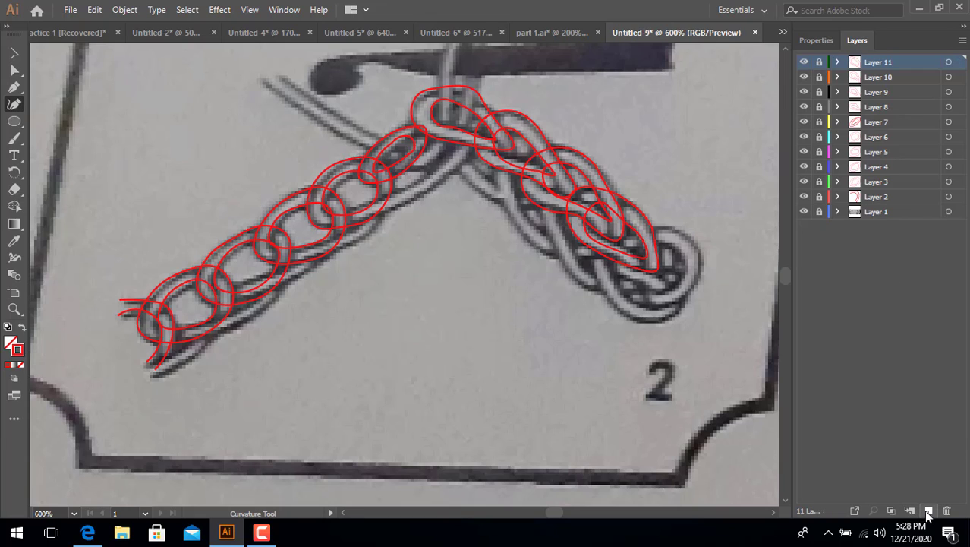
Trace the outer outline of the round loop at the braid's end as a closed curve on a new layer.
{"action": "left_click", "coordinate": [928, 510]}
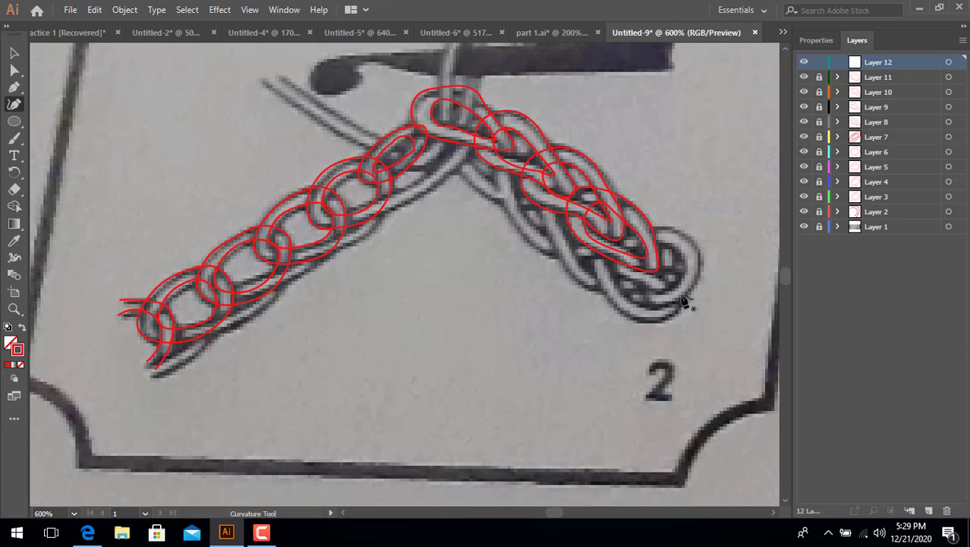
{"action": "left_click", "coordinate": [657, 228]}
{"action": "left_click", "coordinate": [675, 228]}
{"action": "left_click", "coordinate": [697, 245]}
{"action": "left_click", "coordinate": [697, 275]}
{"action": "left_click", "coordinate": [677, 301]}
{"action": "left_click", "coordinate": [649, 303]}
{"action": "left_click", "coordinate": [624, 286]}
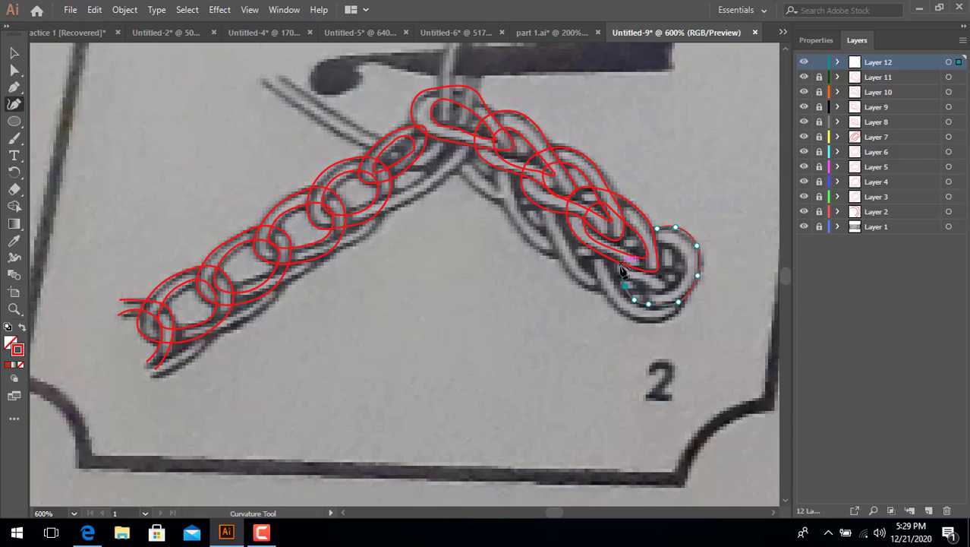
{"action": "left_click", "coordinate": [621, 265]}
{"action": "left_click", "coordinate": [656, 229]}
Trace the inner outline of the braid's round end loop as a closed curve on Layer 12.
{"action": "left_click", "coordinate": [654, 243]}
{"action": "left_click", "coordinate": [682, 253]}
{"action": "left_click", "coordinate": [685, 275]}
{"action": "left_click", "coordinate": [668, 287]}
{"action": "left_click", "coordinate": [644, 286]}
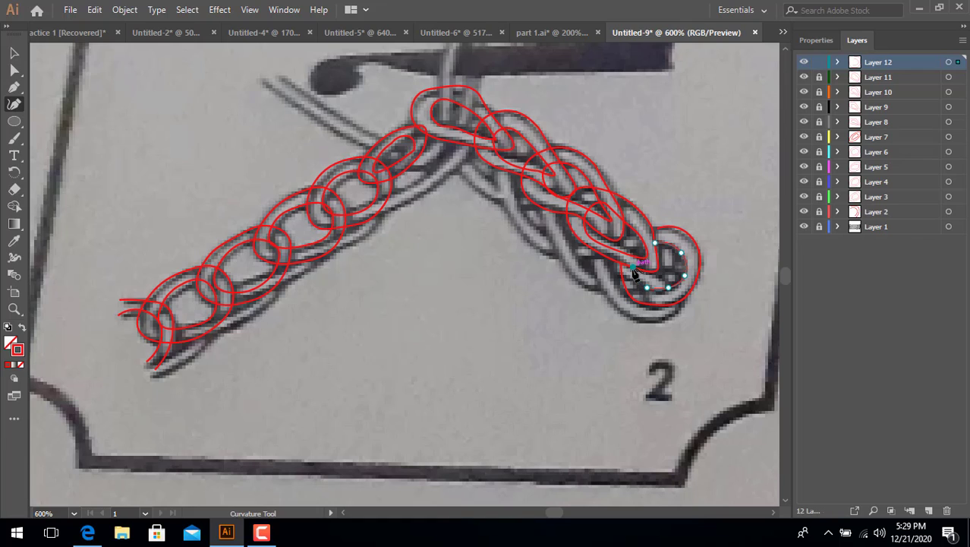
{"action": "left_click", "coordinate": [633, 268]}
{"action": "key", "text": "Escape"}
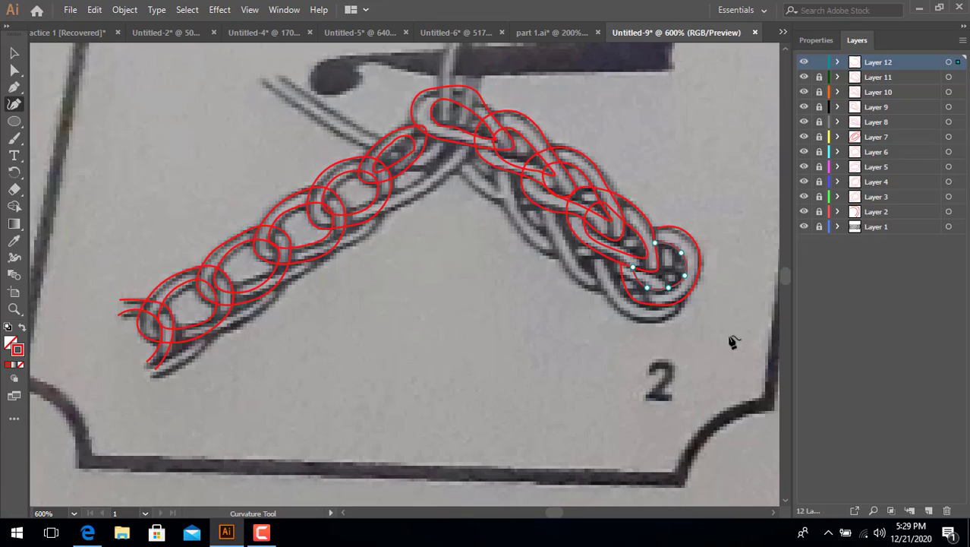
Lock Layer 12 and trace the inner edge of the strand beneath the end loop as an open curve on a new layer.
{"action": "left_click", "coordinate": [819, 64]}
{"action": "left_click", "coordinate": [928, 510]}
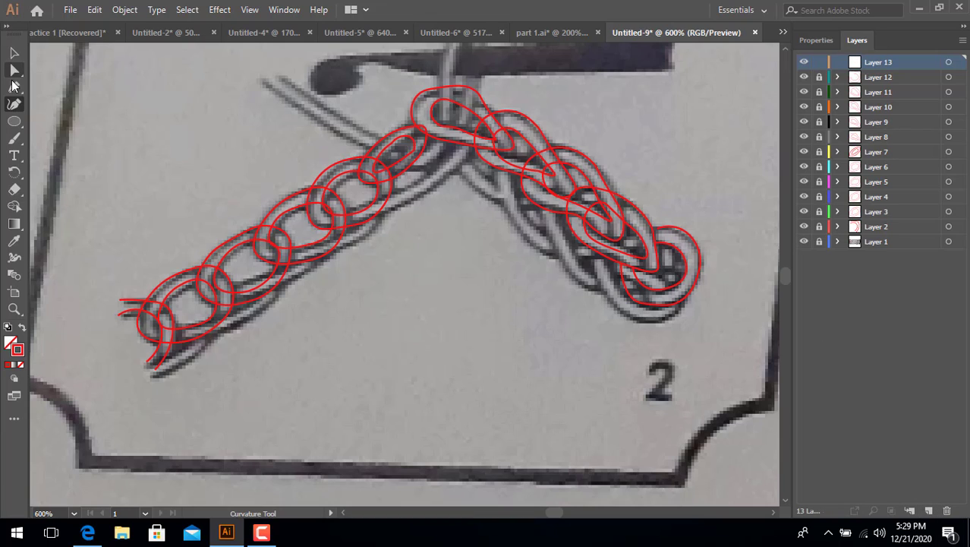
{"action": "left_click", "coordinate": [657, 305]}
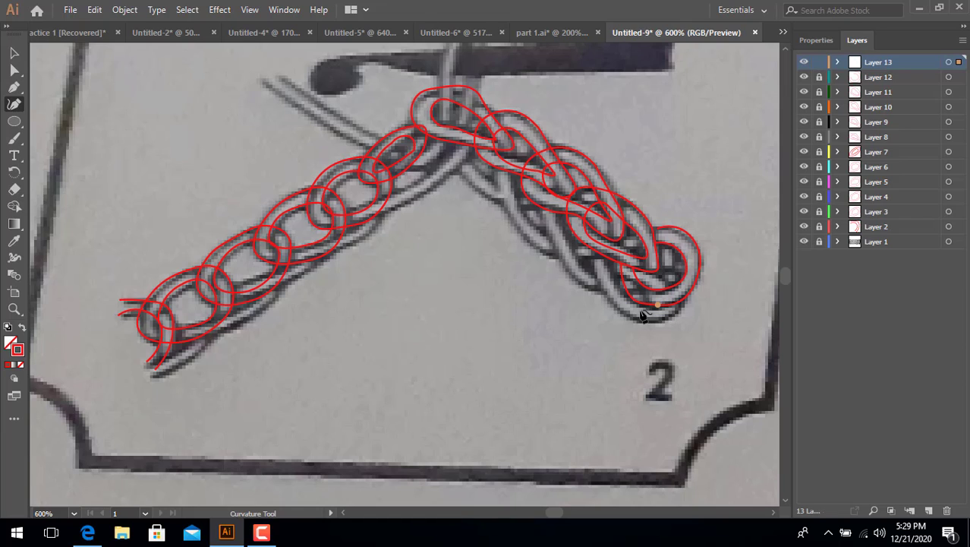
{"action": "left_click", "coordinate": [641, 310]}
{"action": "left_click", "coordinate": [618, 286]}
{"action": "left_click", "coordinate": [612, 261]}
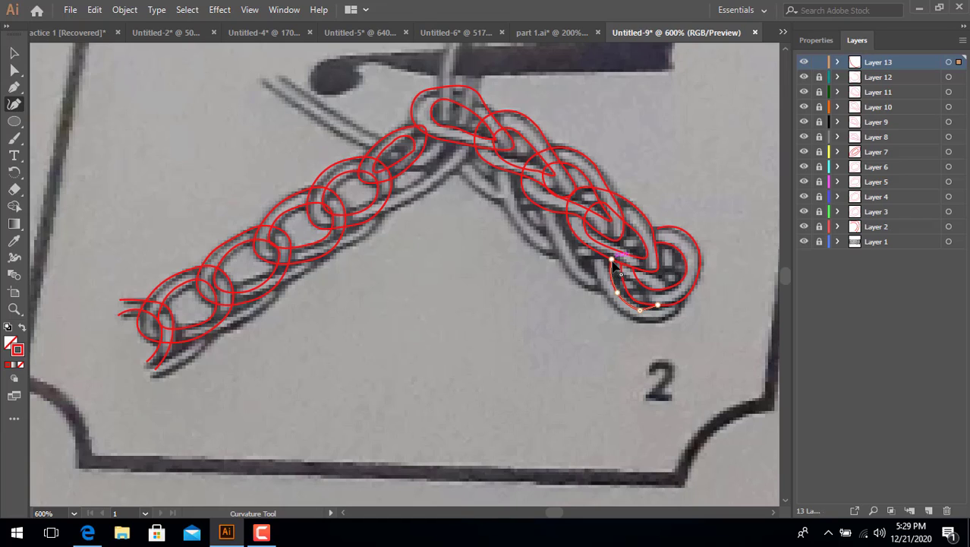
Trace the outer edge of the strand beneath the end loop as an open curve and lock Layer 13.
{"action": "left_click", "coordinate": [681, 301]}
{"action": "left_click", "coordinate": [652, 324]}
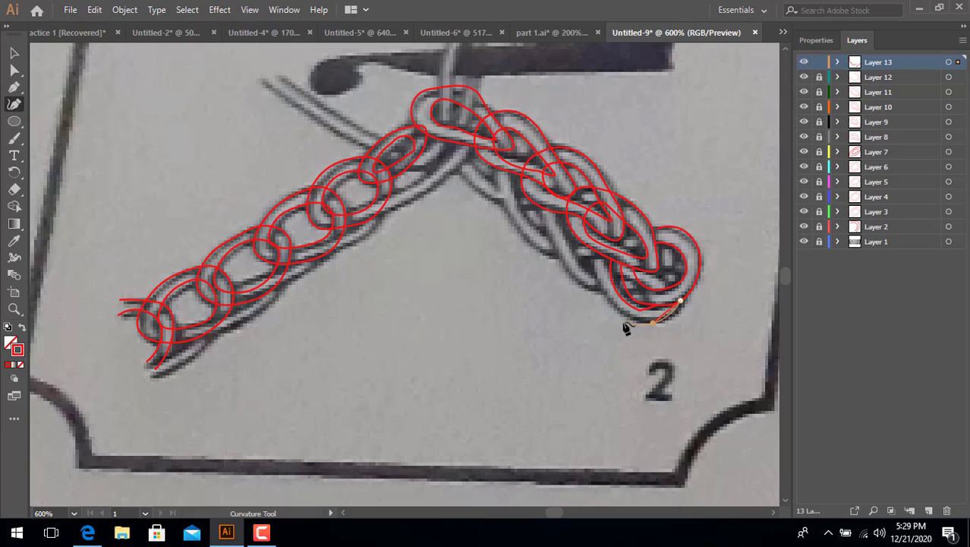
{"action": "left_click", "coordinate": [599, 278]}
{"action": "left_click", "coordinate": [599, 255]}
{"action": "key", "text": "Escape"}
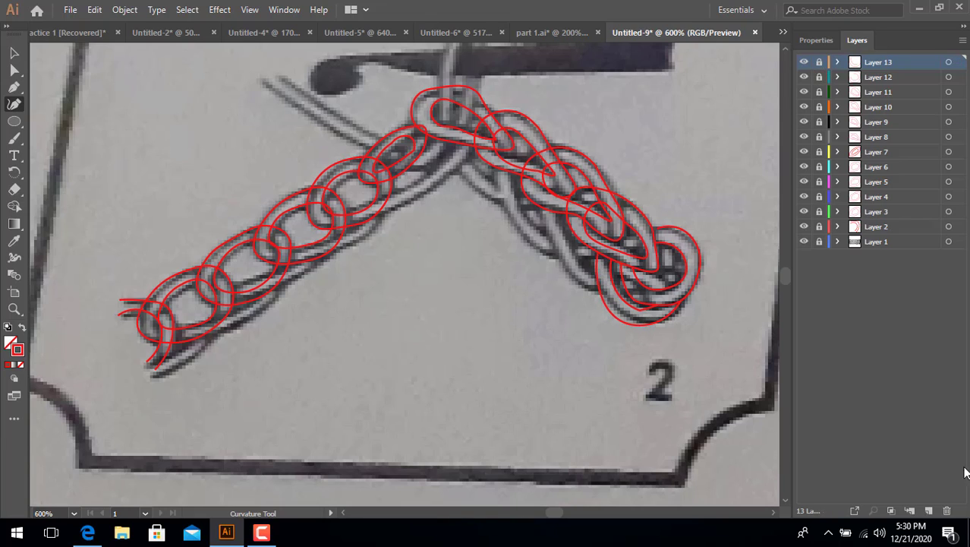
Trace both edges of the next strand up the braid's underside as open curves on a new layer, then lock it.
{"action": "left_click", "coordinate": [928, 510]}
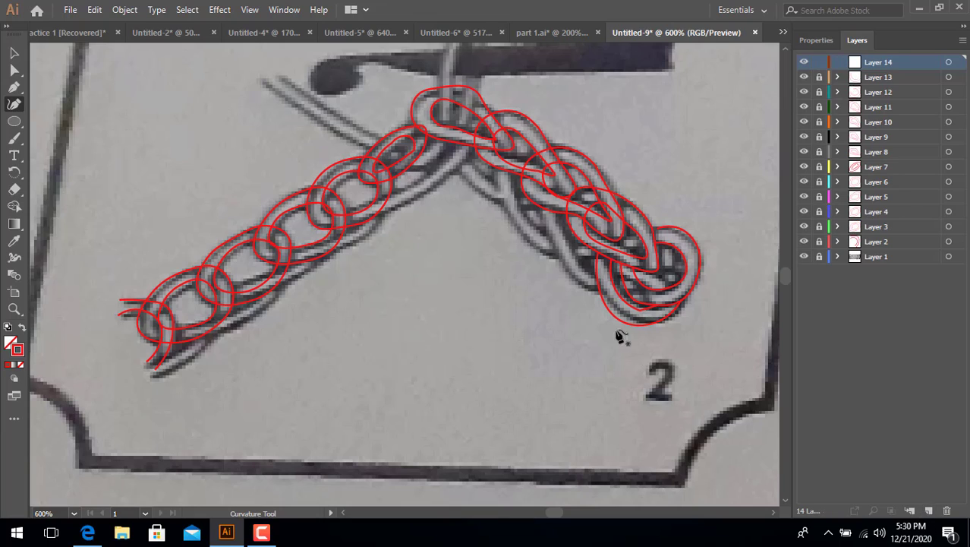
{"action": "left_click", "coordinate": [558, 236]}
{"action": "left_click", "coordinate": [593, 274]}
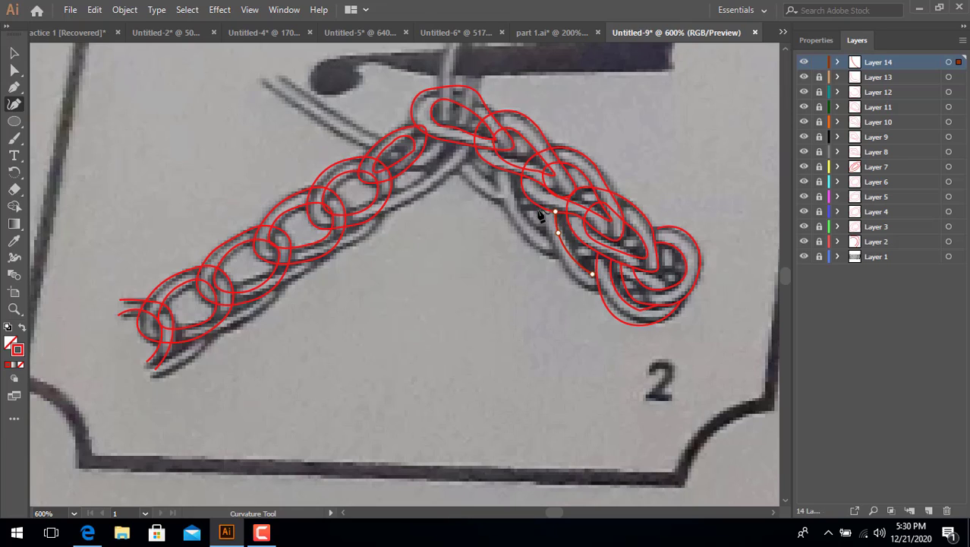
{"action": "left_click", "coordinate": [549, 254]}
{"action": "left_click", "coordinate": [600, 293]}
{"action": "left_click", "coordinate": [946, 434]}
Trace both edges of the upper strand on the braid's underside as open curves on a new layer.
{"action": "left_click", "coordinate": [928, 510]}
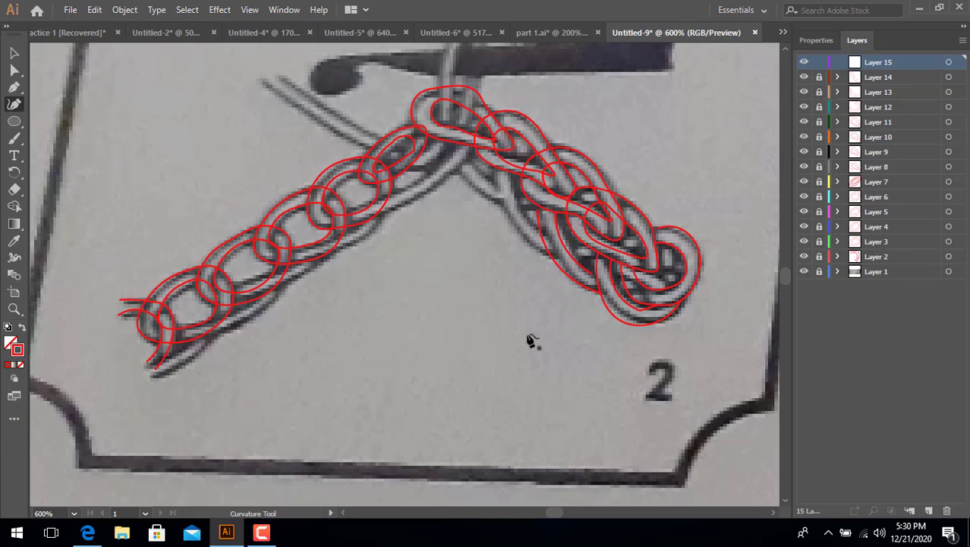
{"action": "left_click", "coordinate": [509, 171]}
{"action": "left_click", "coordinate": [543, 239]}
{"action": "key", "text": "ctrl+z"}
{"action": "key", "text": "ctrl+z"}
{"action": "key", "text": "ctrl+z"}
{"action": "left_click", "coordinate": [497, 200]}
{"action": "left_click", "coordinate": [516, 235]}
{"action": "left_click", "coordinate": [550, 255]}
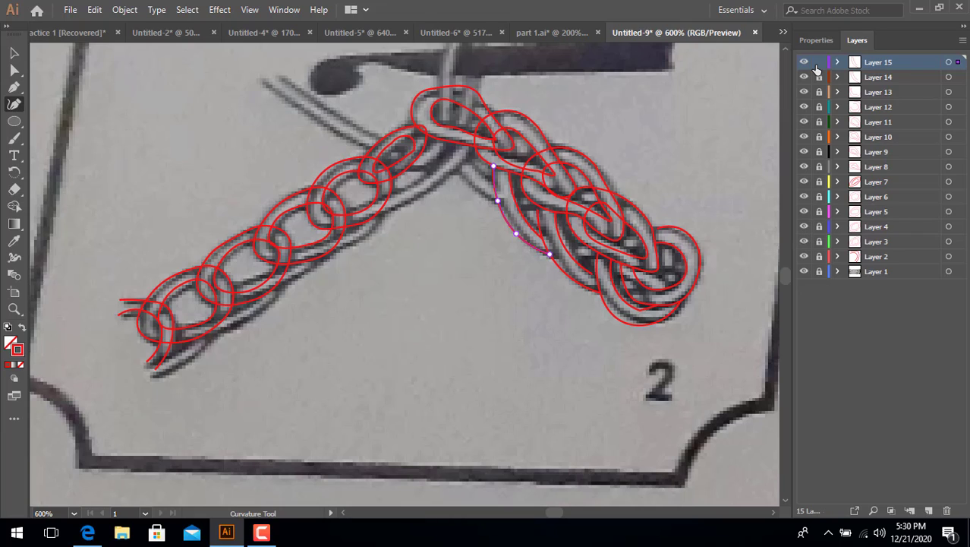
Lock Layer 15 and trace the upper edge of the strand beneath the chain's topmost link as an open curve on a new layer.
{"action": "left_click", "coordinate": [929, 511]}
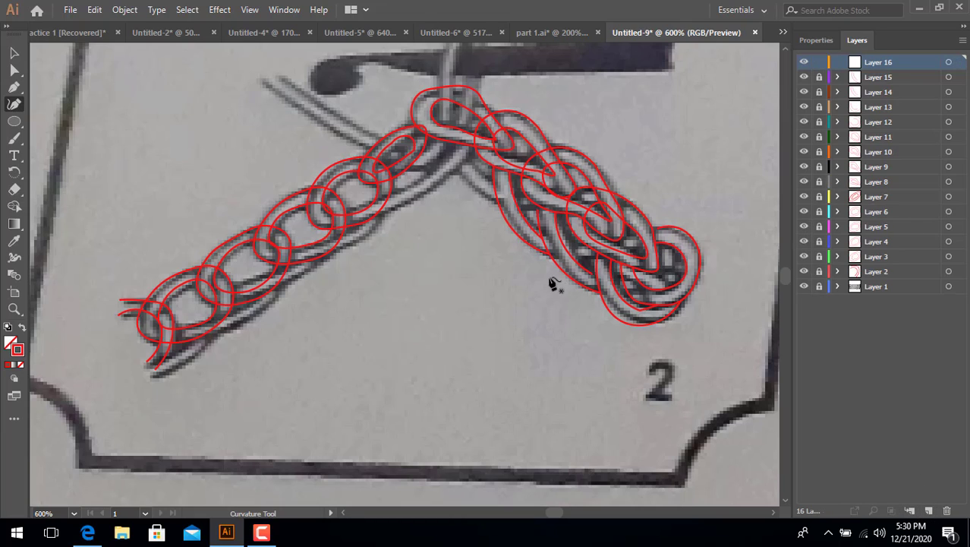
{"action": "left_click", "coordinate": [461, 143]}
{"action": "left_click", "coordinate": [439, 163]}
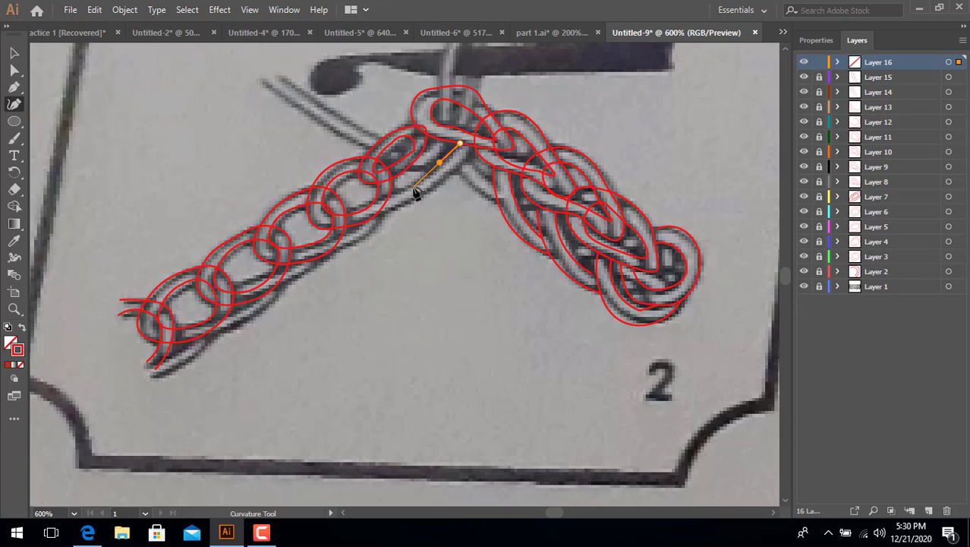
{"action": "left_click", "coordinate": [414, 187]}
{"action": "left_click", "coordinate": [391, 190]}
{"action": "key", "text": "Escape"}
Trace the lower edge of the strand beneath the chain's topmost link as an open curve and lock Layer 16.
{"action": "left_click", "coordinate": [378, 214]}
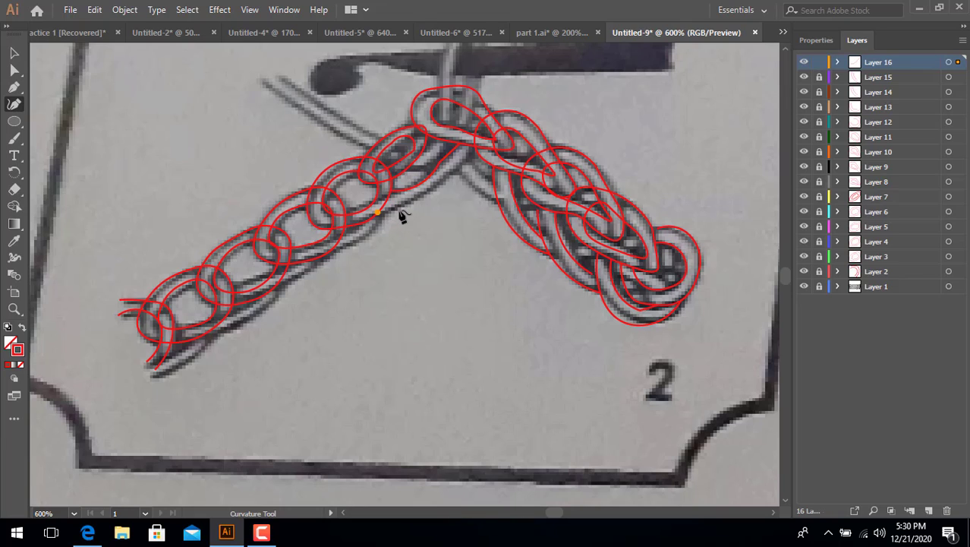
{"action": "left_click", "coordinate": [400, 209]}
{"action": "left_click", "coordinate": [436, 188]}
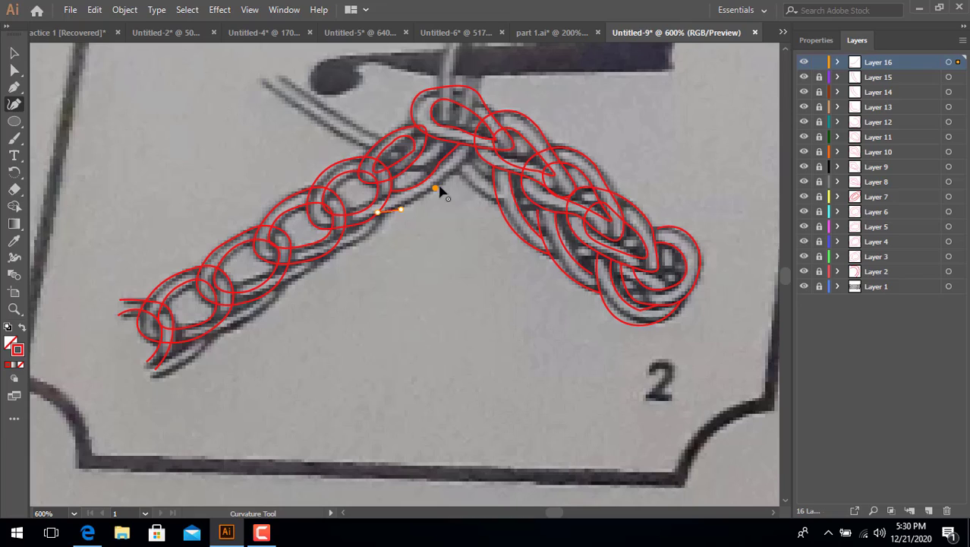
{"action": "left_click", "coordinate": [475, 145]}
{"action": "left_click", "coordinate": [820, 62]}
Trace both edges of the short strand where the chain meets the braid as open curves on a new layer.
{"action": "left_click", "coordinate": [930, 511]}
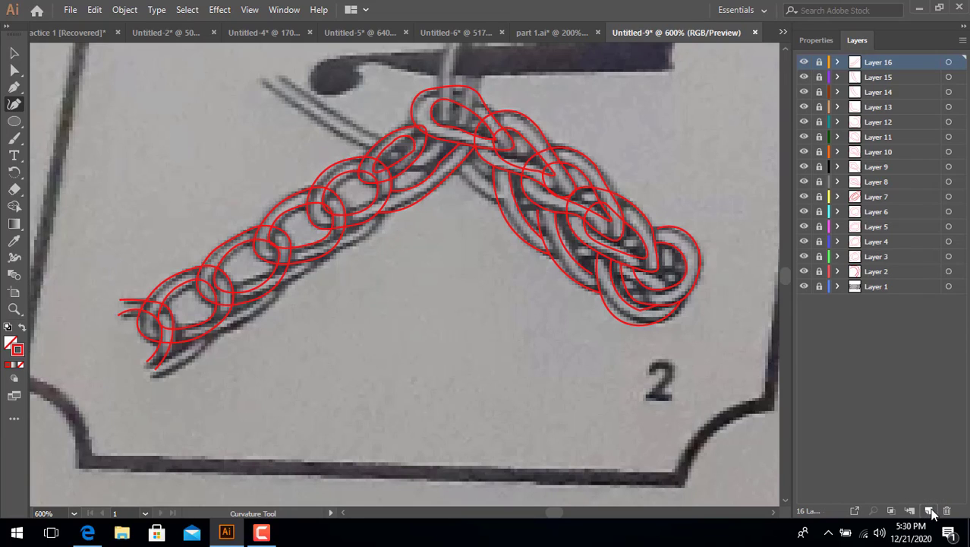
{"action": "left_click", "coordinate": [466, 156]}
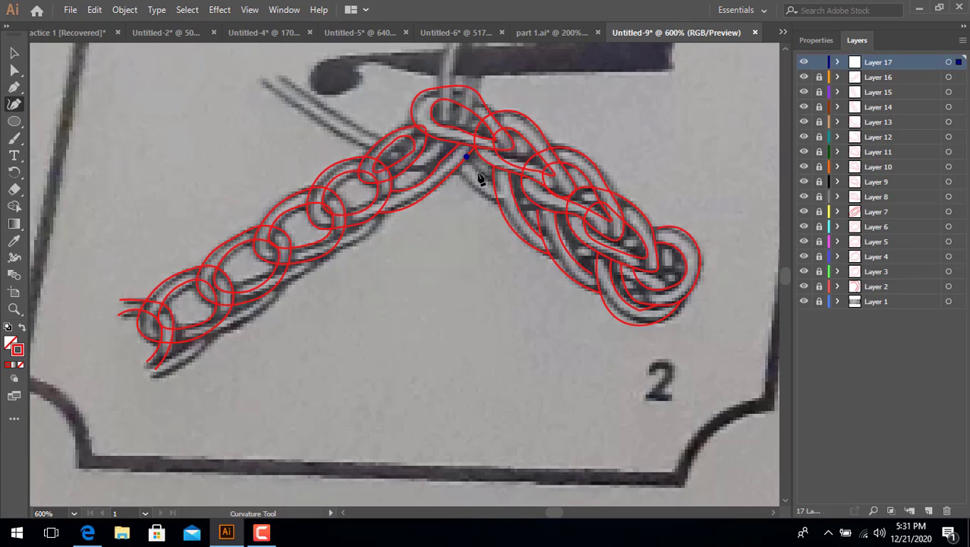
{"action": "left_click", "coordinate": [479, 172]}
{"action": "key", "text": "Escape"}
{"action": "left_click", "coordinate": [455, 168]}
{"action": "left_click", "coordinate": [467, 183]}
{"action": "left_click", "coordinate": [493, 200]}
{"action": "key", "text": "Delete"}
Trace the outer edge of the strand beneath the chain's upper middle links as an open curve on Layer 17.
{"action": "left_click", "coordinate": [374, 214]}
{"action": "left_click", "coordinate": [339, 242]}
{"action": "key", "text": "ctrl+z"}
{"action": "left_click", "coordinate": [372, 242]}
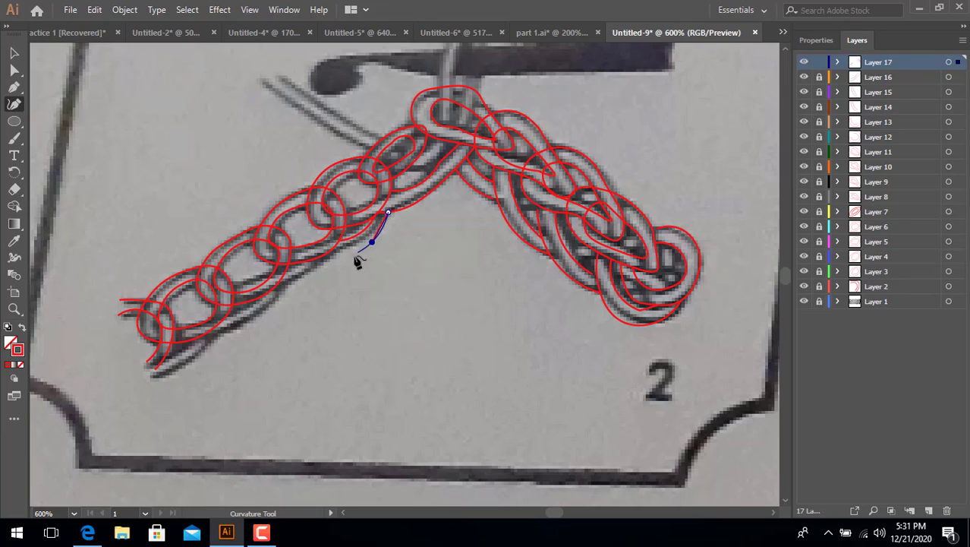
{"action": "left_click", "coordinate": [312, 259]}
{"action": "key", "text": "Escape"}
Trace the outer and inner edges of the strand beneath the chain's lower links as open curves and lock Layer 17.
{"action": "left_click", "coordinate": [275, 286]}
{"action": "left_click", "coordinate": [270, 310]}
{"action": "left_click", "coordinate": [205, 334]}
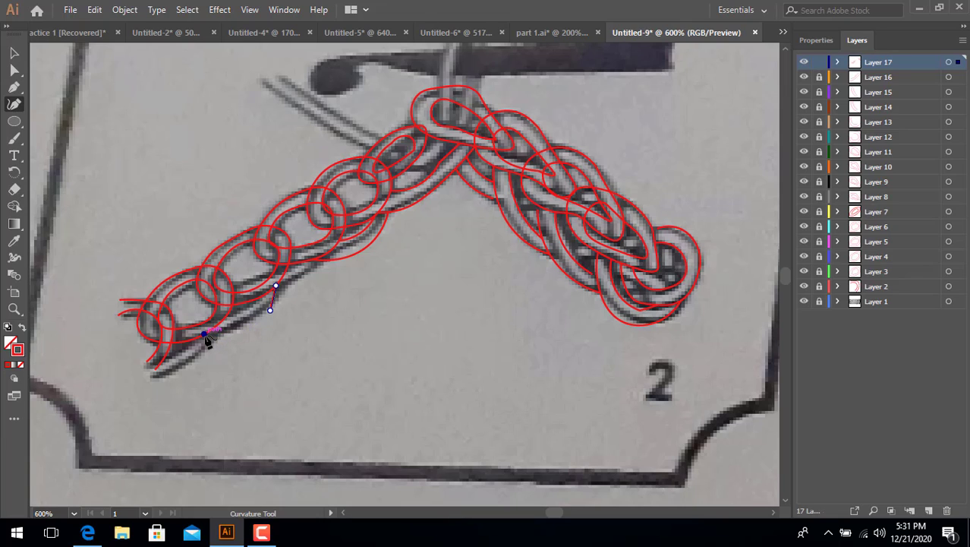
{"action": "left_click", "coordinate": [273, 290]}
{"action": "left_click", "coordinate": [257, 308]}
{"action": "left_click", "coordinate": [243, 319]}
{"action": "left_click", "coordinate": [221, 322]}
{"action": "key", "text": "Escape"}
{"action": "scroll", "coordinate": [747, 318], "scroll_direction": "up", "scroll_amount": 3}
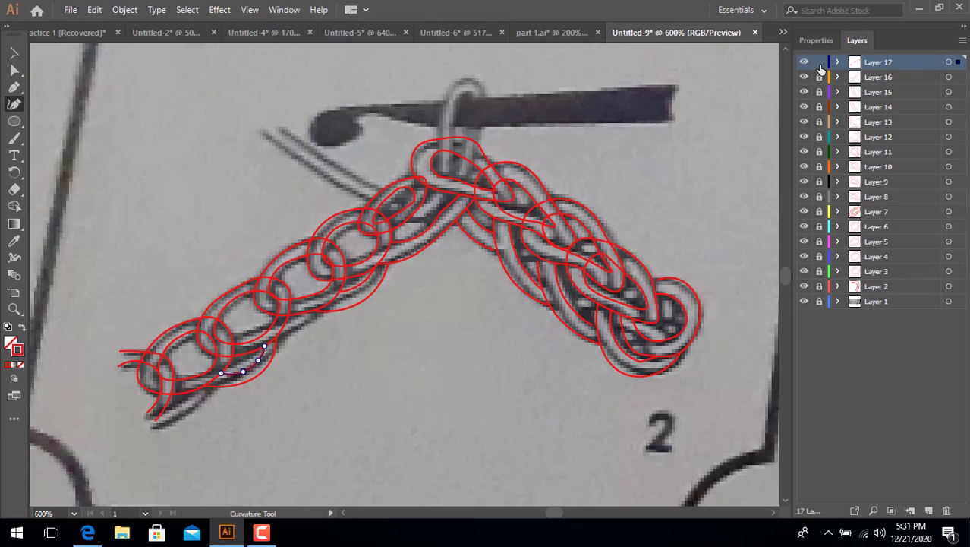
{"action": "key", "text": "Escape"}
Trace the outer outline of the upright loop around the hook as a closed curve on a new layer.
{"action": "left_click", "coordinate": [928, 510]}
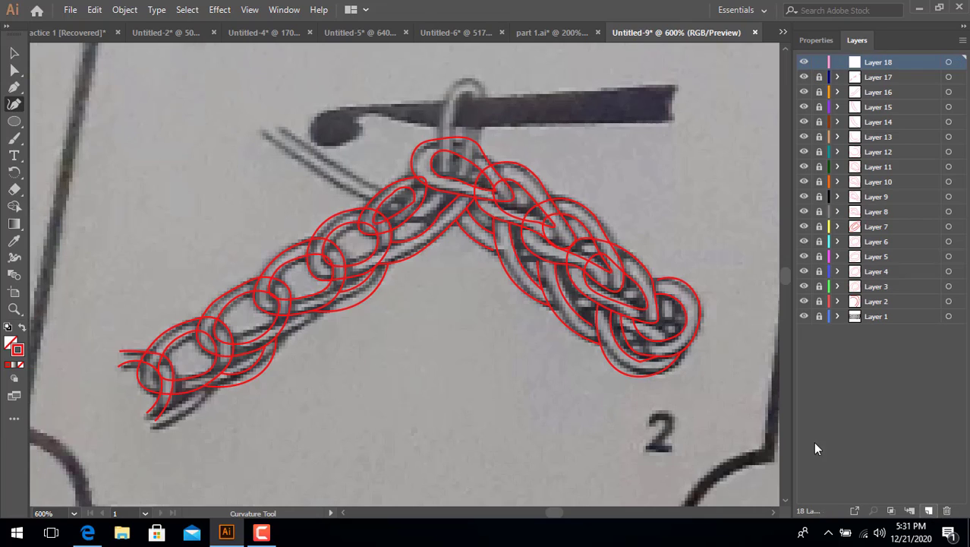
{"action": "left_click", "coordinate": [441, 169]}
{"action": "left_click", "coordinate": [439, 132]}
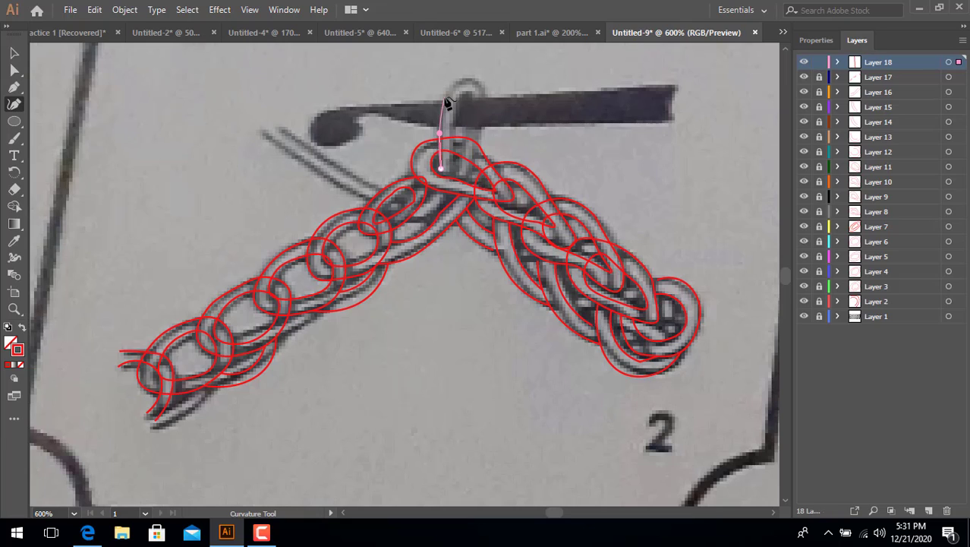
{"action": "left_click", "coordinate": [444, 97]}
{"action": "left_click", "coordinate": [462, 79]}
{"action": "left_click", "coordinate": [484, 82]}
{"action": "left_click", "coordinate": [484, 110]}
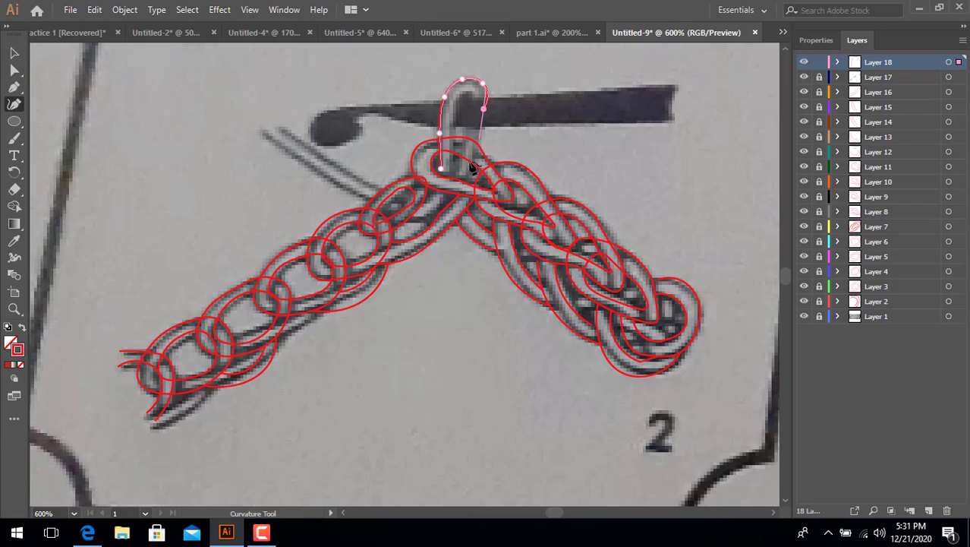
{"action": "left_click", "coordinate": [479, 138]}
{"action": "left_click", "coordinate": [466, 166]}
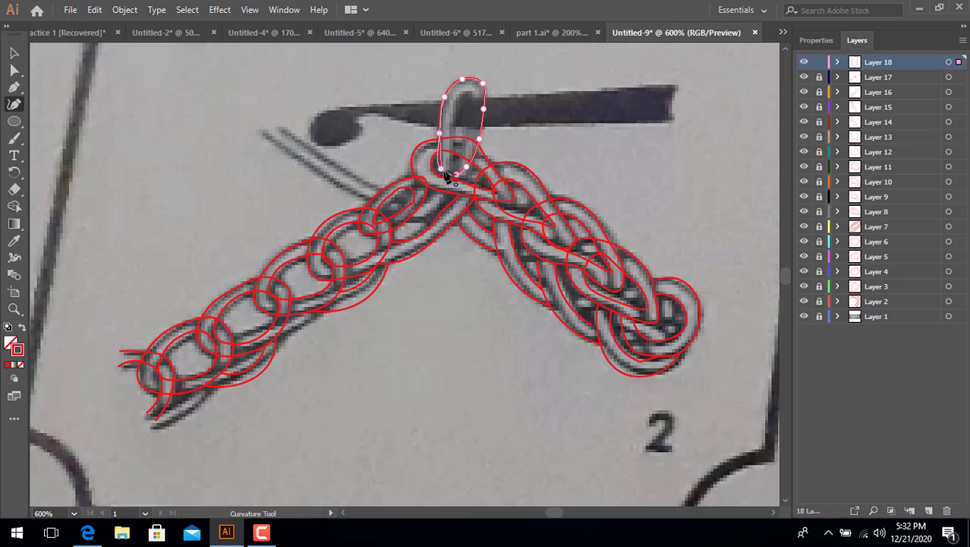
{"action": "left_click", "coordinate": [445, 170]}
Trace the inner outline of the upright loop around the hook as a closed curve and lock Layer 18.
{"action": "left_click", "coordinate": [456, 113]}
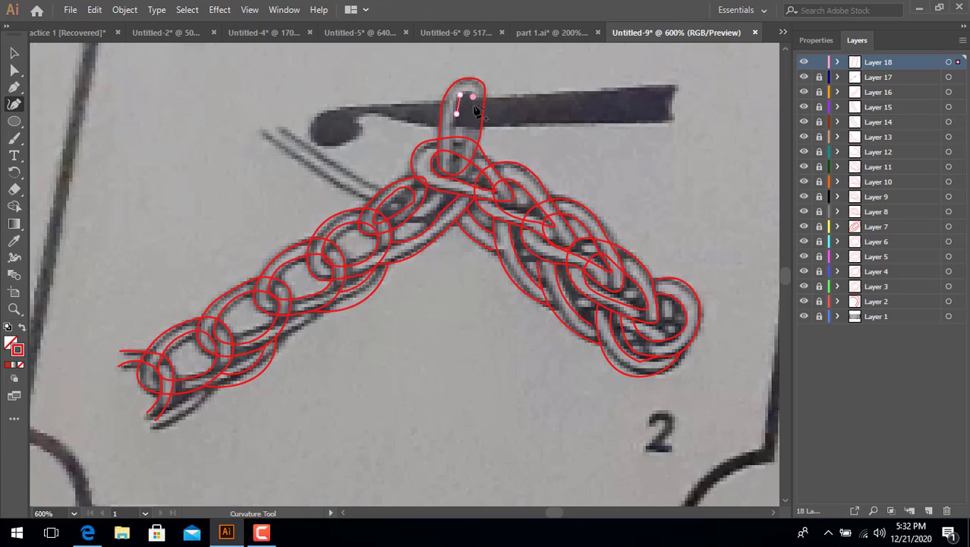
{"action": "left_click", "coordinate": [472, 132]}
{"action": "left_click", "coordinate": [460, 156]}
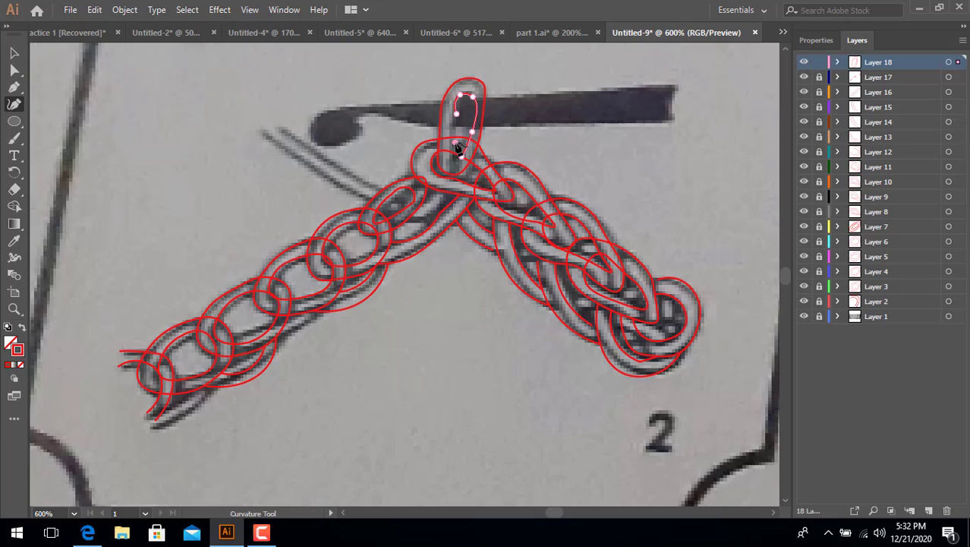
{"action": "left_click", "coordinate": [456, 115]}
{"action": "left_click", "coordinate": [453, 114]}
{"action": "key", "text": "Escape"}
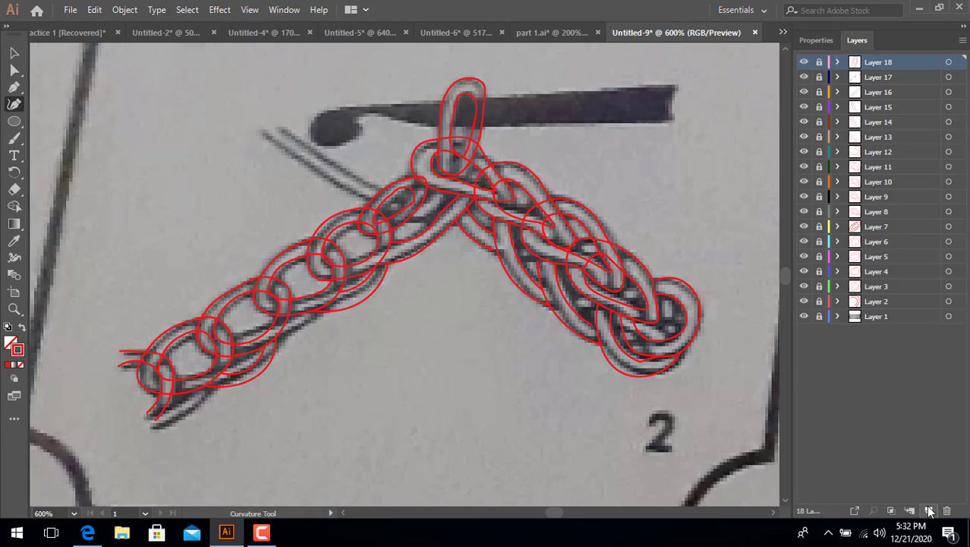
Trace the upper edge of the loose yarn tail as an open curve on a new layer.
{"action": "left_click", "coordinate": [928, 510]}
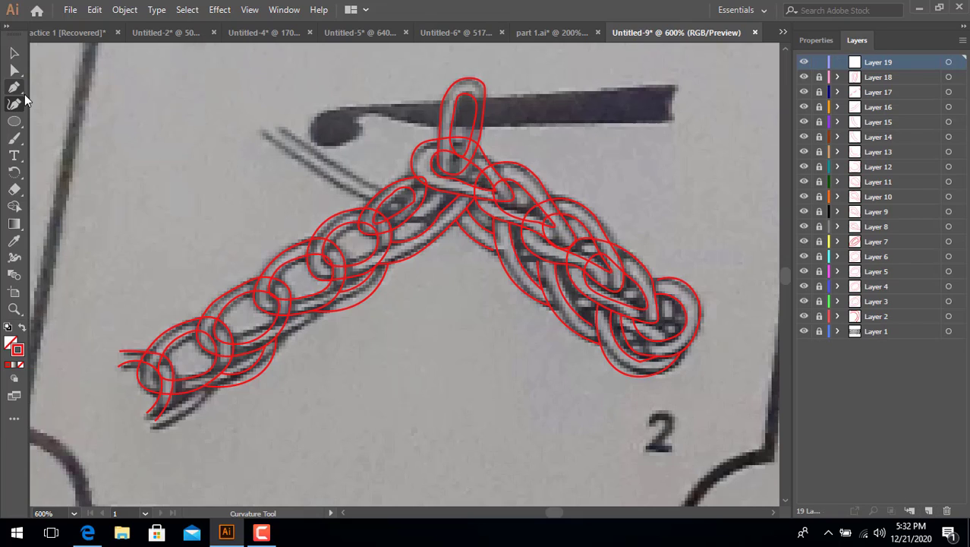
{"action": "left_click", "coordinate": [281, 126]}
{"action": "left_click", "coordinate": [309, 149]}
{"action": "left_click", "coordinate": [337, 170]}
{"action": "left_click", "coordinate": [366, 186]}
{"action": "left_click", "coordinate": [387, 190]}
{"action": "key", "text": "Escape"}
Trace the lower edge of the loose yarn tail as an open curve, adjust its points, and lock Layer 19.
{"action": "left_click", "coordinate": [265, 136]}
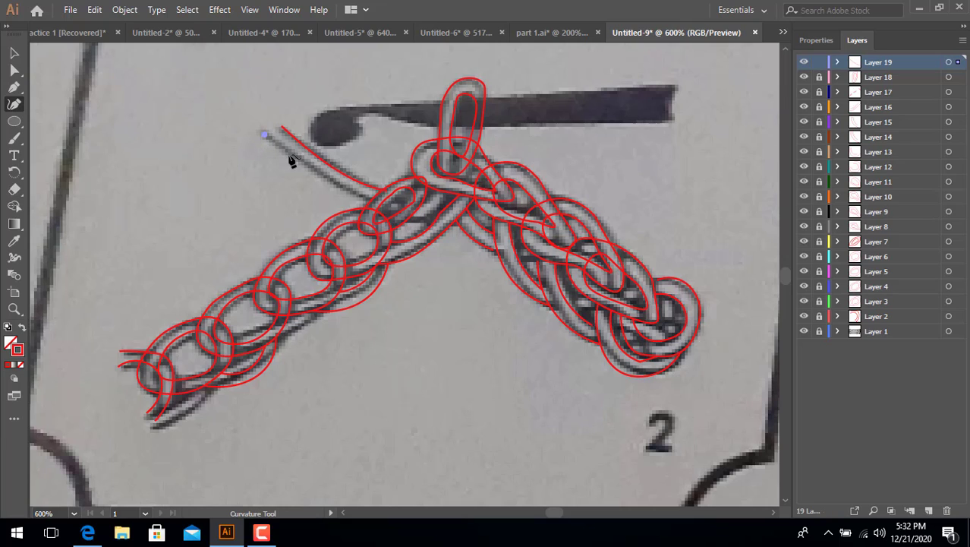
{"action": "left_click", "coordinate": [317, 174]}
{"action": "left_click", "coordinate": [331, 183]}
{"action": "left_click", "coordinate": [351, 192]}
{"action": "left_click", "coordinate": [368, 202]}
{"action": "left_click", "coordinate": [317, 178]}
{"action": "left_click", "coordinate": [365, 205]}
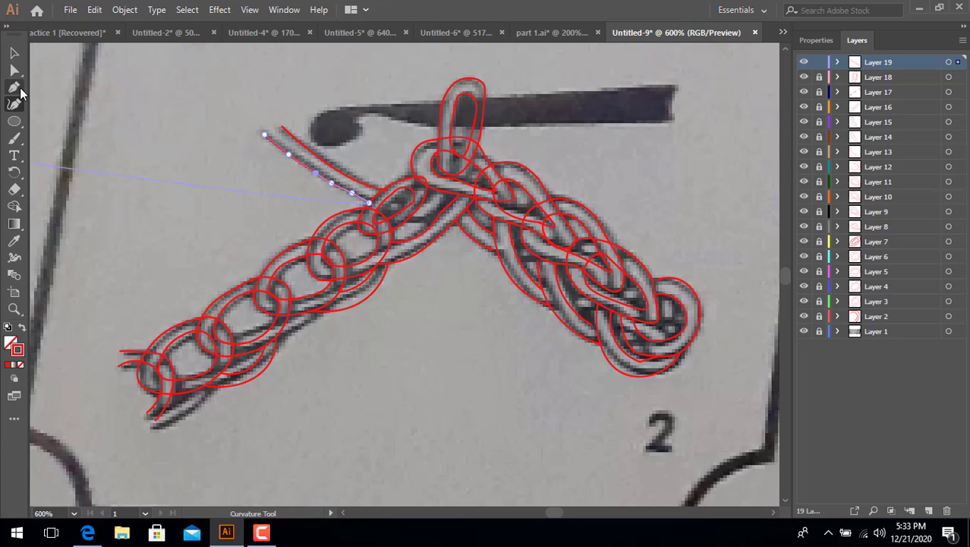
{"action": "left_click", "coordinate": [820, 62]}
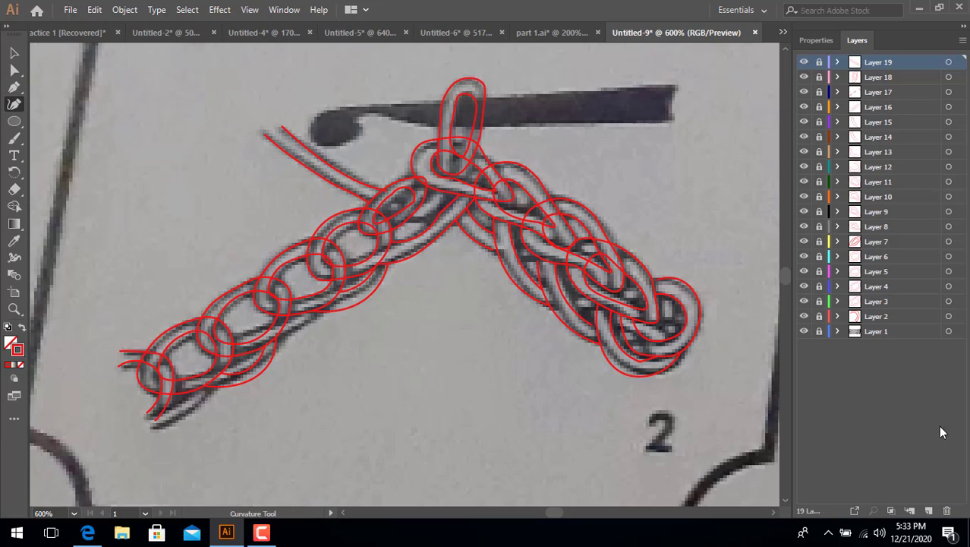
Start the crochet hook's outline on a new layer, tracing the handle's cut end and the lower edge of the shaft.
{"action": "left_click", "coordinate": [929, 510]}
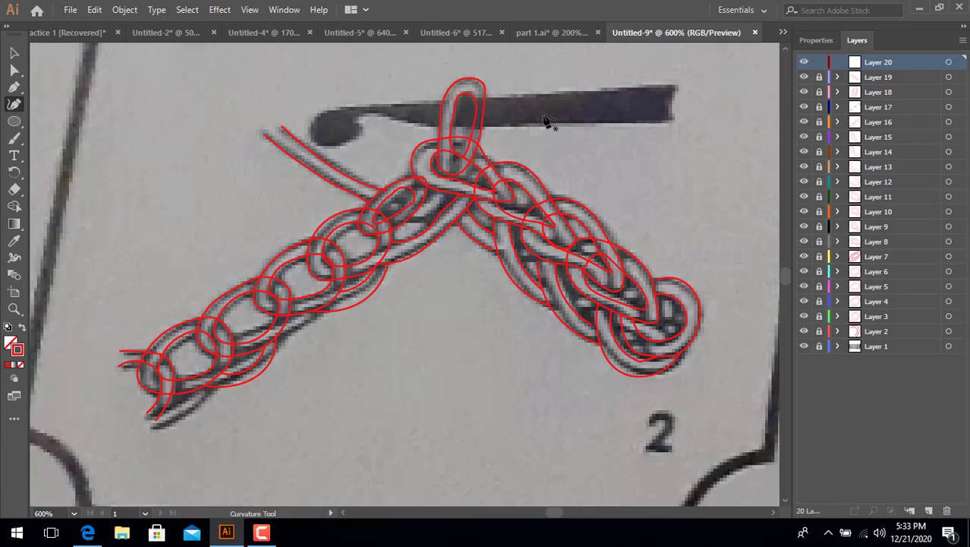
{"action": "left_click", "coordinate": [676, 88]}
{"action": "left_click", "coordinate": [671, 121]}
{"action": "left_click", "coordinate": [624, 124]}
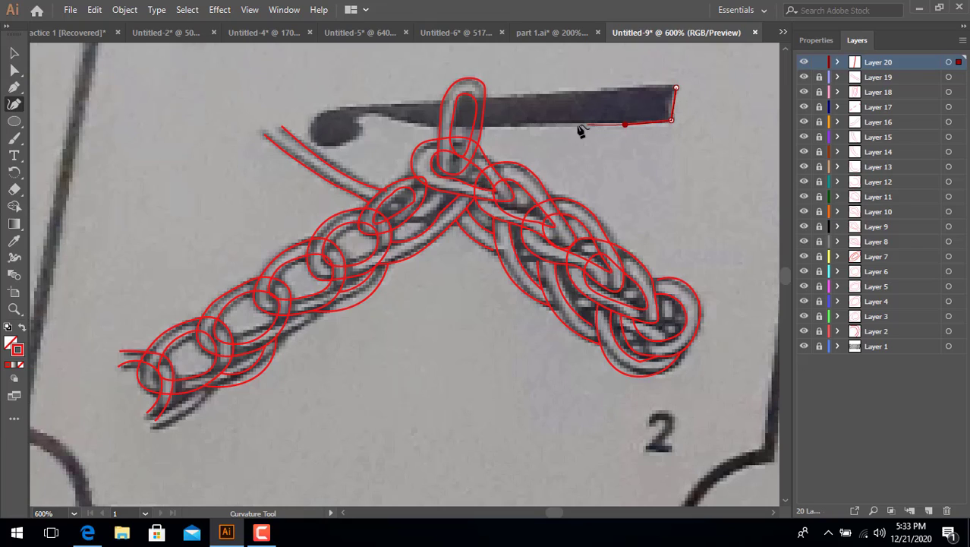
{"action": "left_click", "coordinate": [561, 125]}
{"action": "left_click", "coordinate": [504, 127]}
{"action": "left_click", "coordinate": [424, 125]}
{"action": "left_click", "coordinate": [389, 119]}
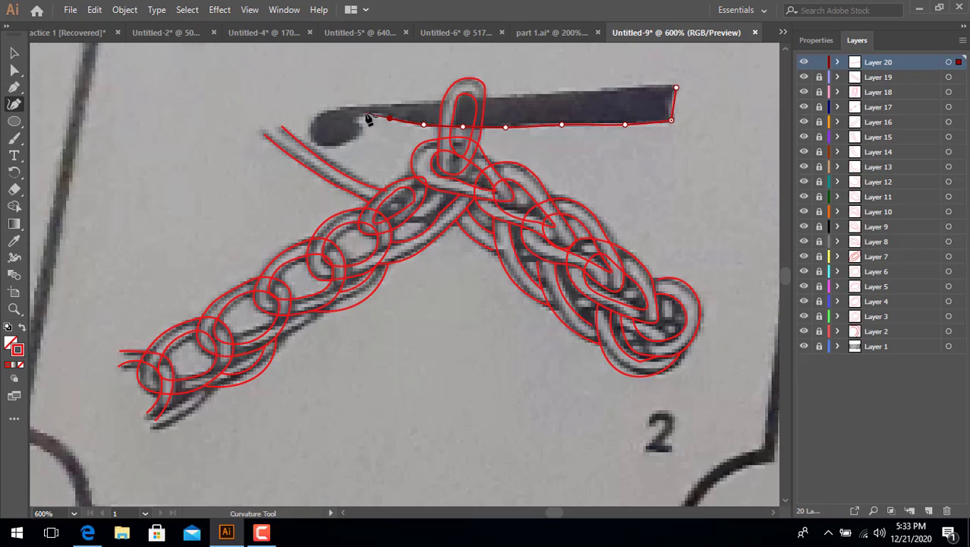
Continue the hook's outline through the notch and around its rounded head.
{"action": "left_click", "coordinate": [366, 114]}
{"action": "left_click", "coordinate": [352, 121]}
{"action": "left_click", "coordinate": [350, 129]}
{"action": "left_click", "coordinate": [340, 143]}
{"action": "left_click", "coordinate": [320, 142]}
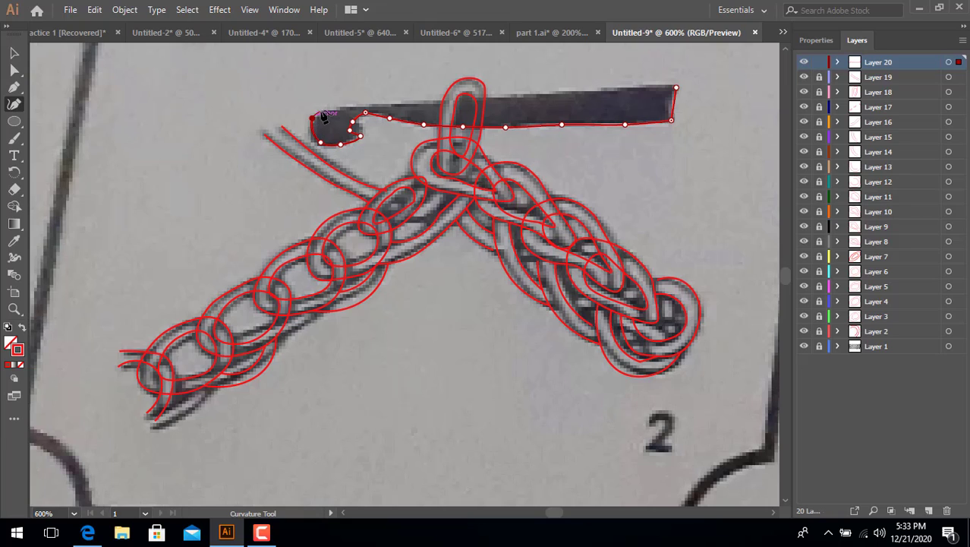
{"action": "left_click", "coordinate": [312, 118]}
{"action": "left_click", "coordinate": [331, 107]}
Trace the upper edge of the hook's shaft back to the handle end and close the outline.
{"action": "left_click", "coordinate": [389, 101]}
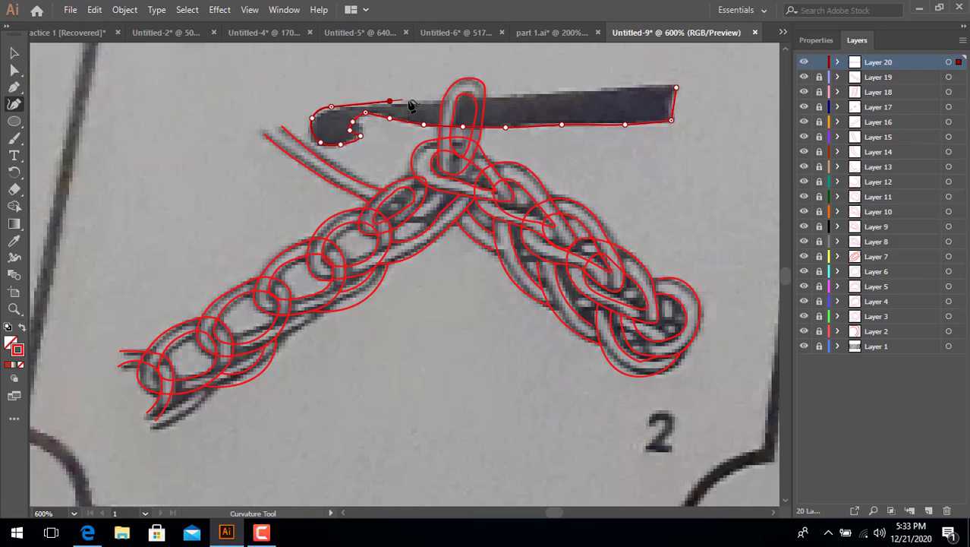
{"action": "left_click", "coordinate": [429, 102]}
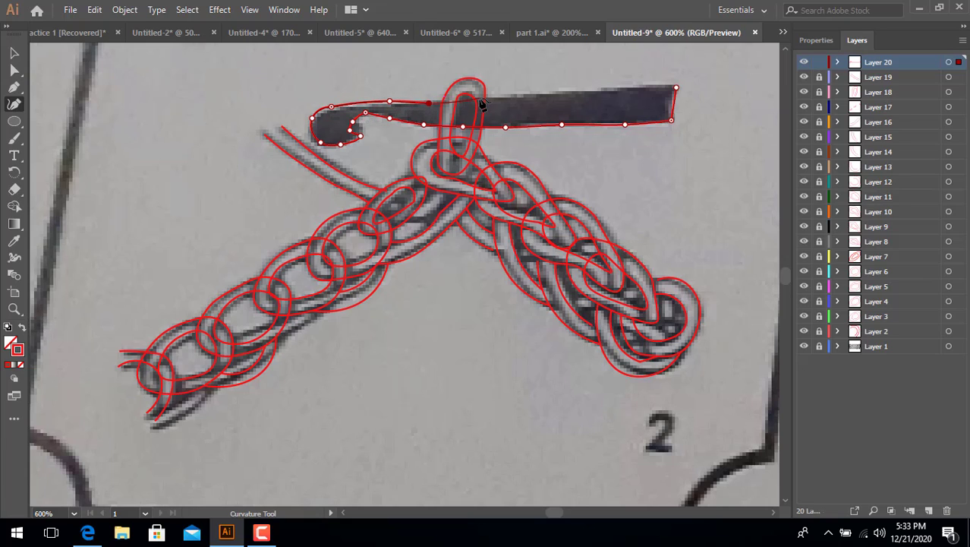
{"action": "left_click", "coordinate": [481, 98]}
{"action": "left_click", "coordinate": [529, 98]}
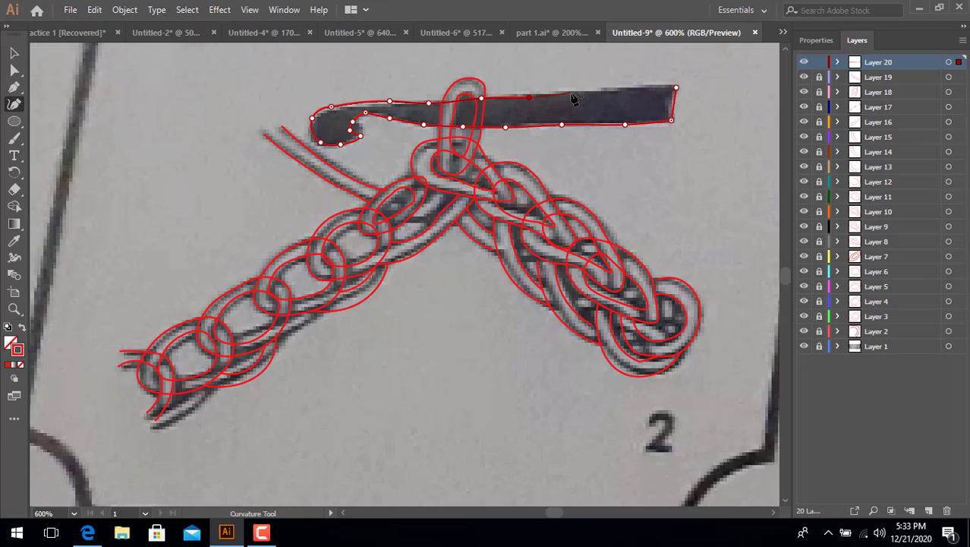
{"action": "left_click", "coordinate": [572, 92]}
{"action": "left_click", "coordinate": [612, 90]}
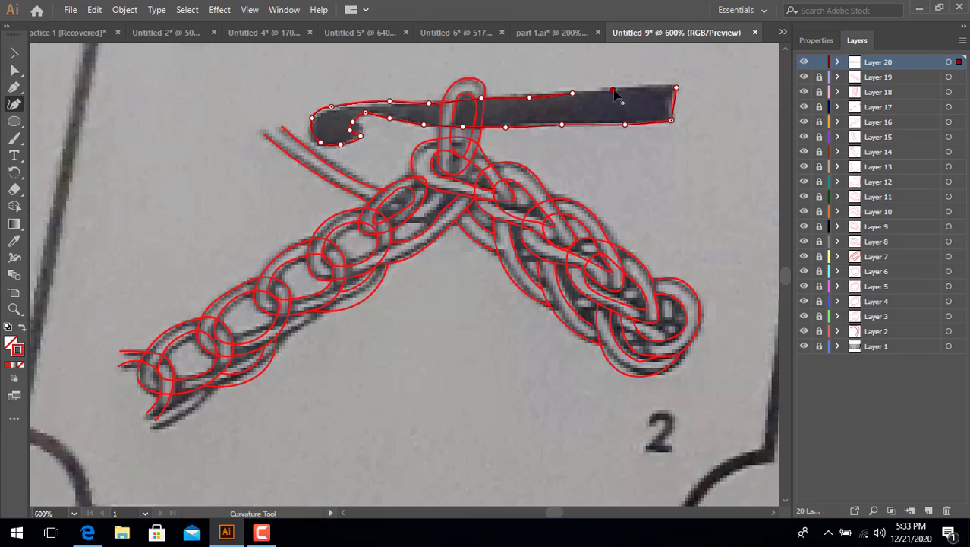
{"action": "left_click", "coordinate": [675, 89]}
Reshape the hook outline's notch to follow the photo and lock Layer 20.
{"action": "left_click", "coordinate": [360, 134]}
{"action": "left_click", "coordinate": [346, 124]}
{"action": "left_click", "coordinate": [353, 128]}
{"action": "key", "text": "ctrl+shift+a"}
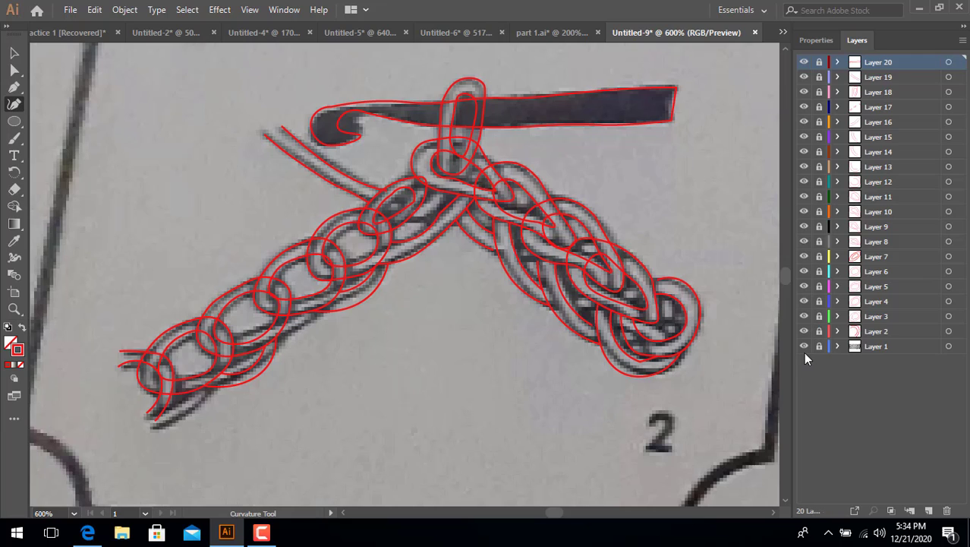
Hide the reference photo on Layer 1 and unlock Layers 2 to 20.
{"action": "left_click", "coordinate": [804, 347]}
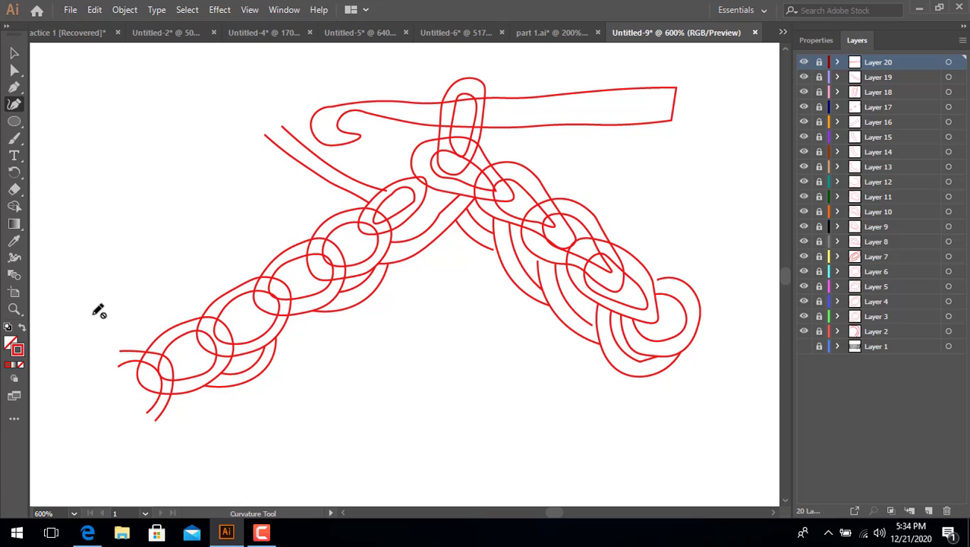
{"action": "scroll", "coordinate": [99, 311], "scroll_direction": "up", "scroll_amount": 3}
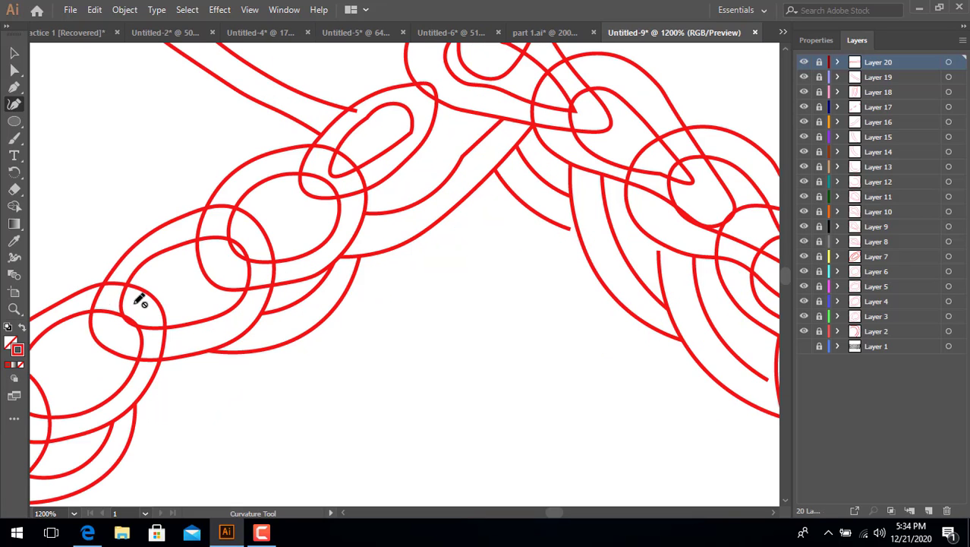
{"action": "left_click_drag", "start_coordinate": [819, 64], "coordinate": [821, 318]}
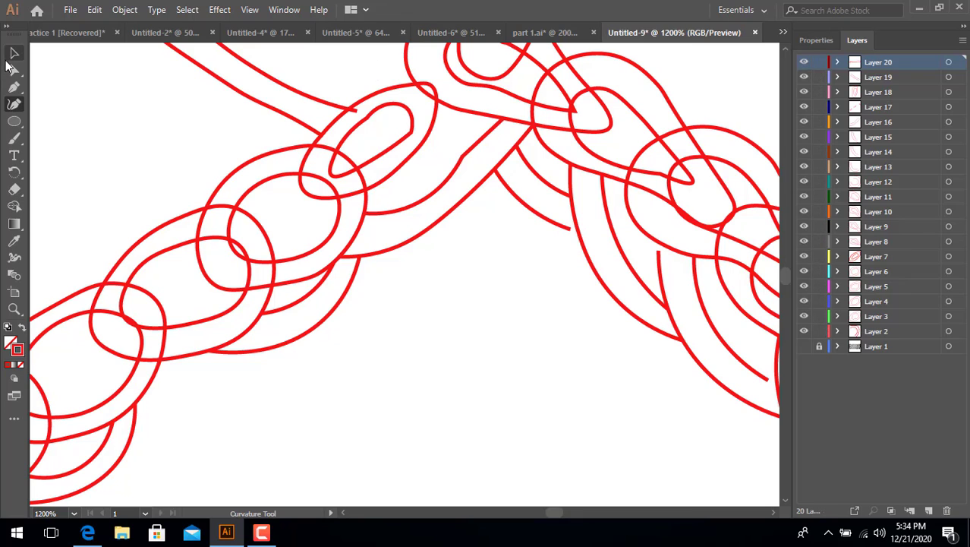
Smooth the upper line of the yarn tail by shifting its two middle curve points slightly outward toward the lower line.
{"action": "left_click", "coordinate": [14, 53]}
{"action": "left_click", "coordinate": [325, 104]}
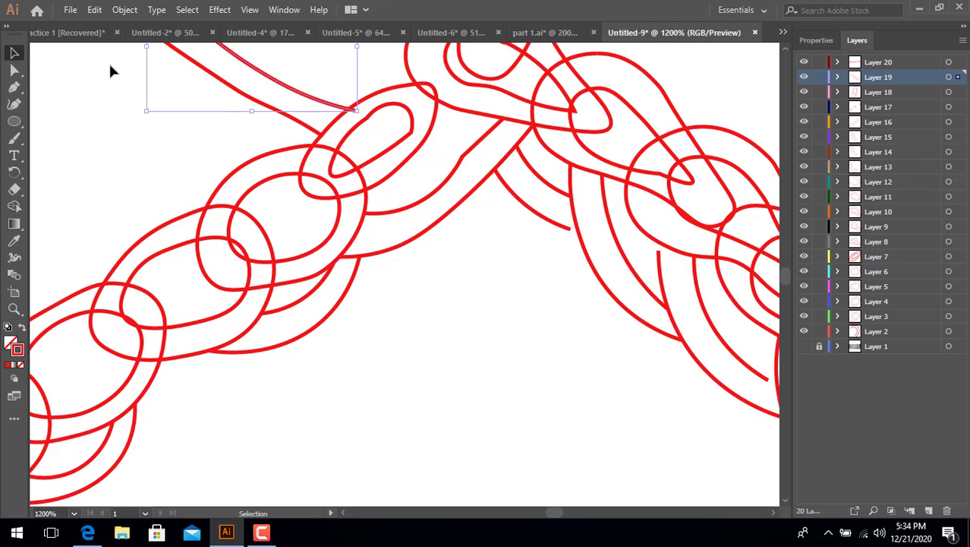
{"action": "left_click", "coordinate": [14, 104]}
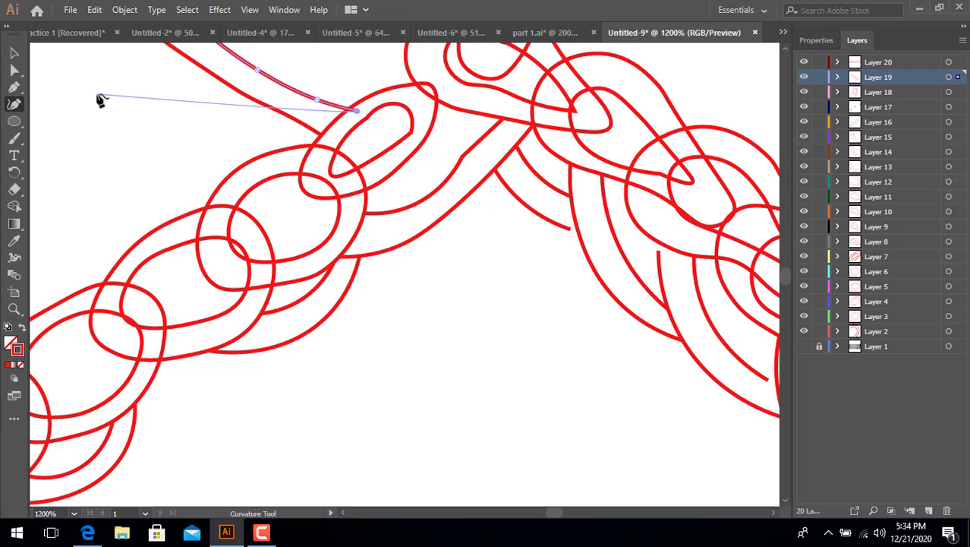
{"action": "key", "text": "ctrl+plus"}
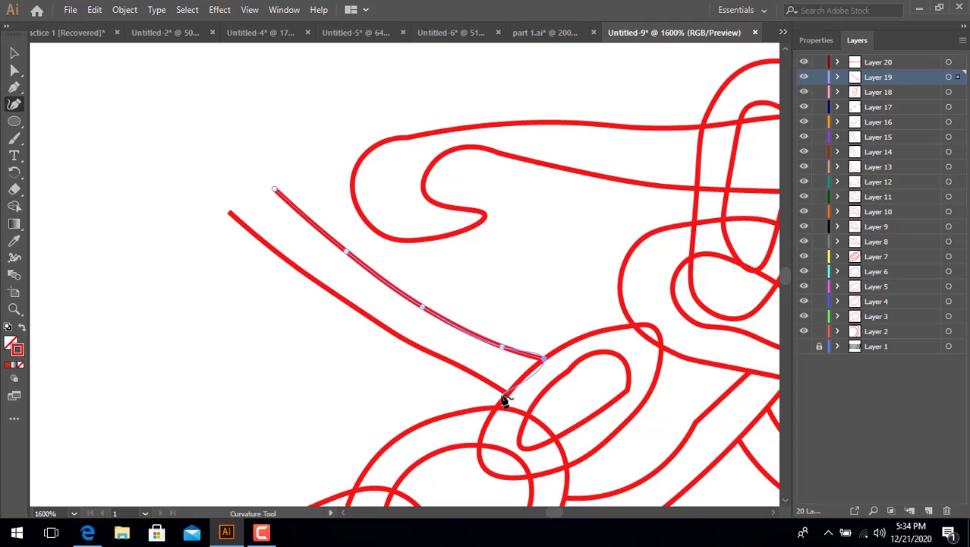
{"action": "left_click_drag", "start_coordinate": [421, 307], "coordinate": [416, 309]}
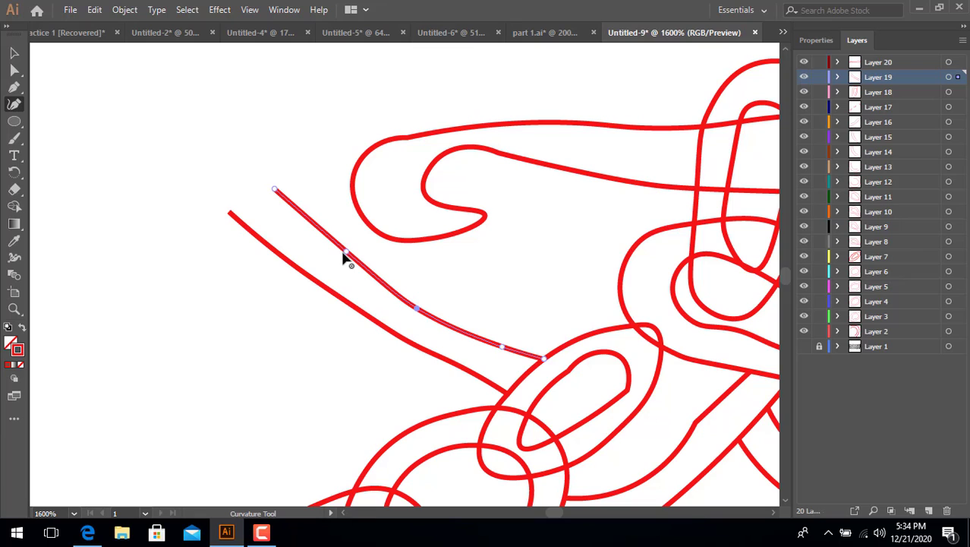
{"action": "left_click_drag", "start_coordinate": [346, 256], "coordinate": [341, 258]}
{"action": "scroll", "coordinate": [355, 256], "scroll_direction": "down", "scroll_amount": 2}
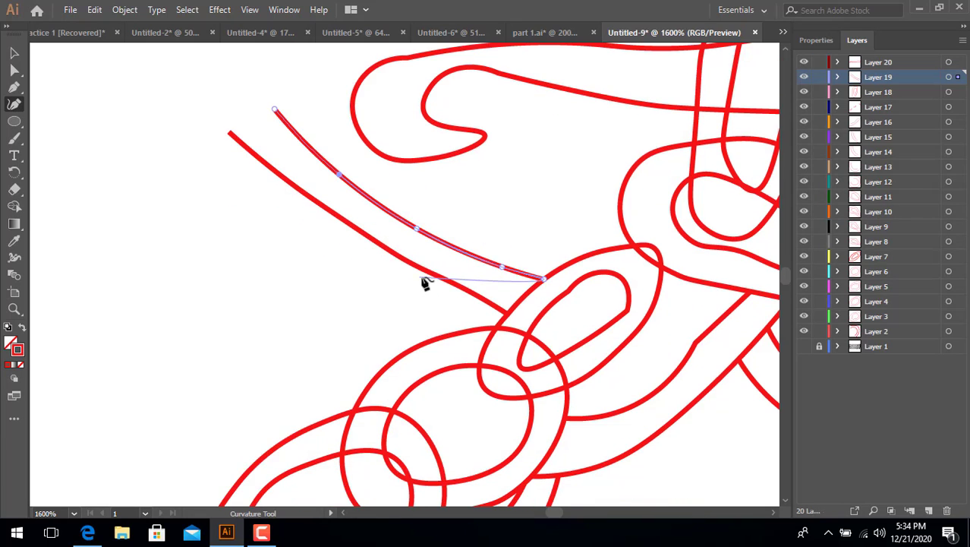
{"action": "scroll", "coordinate": [425, 283], "scroll_direction": "down", "scroll_amount": 2}
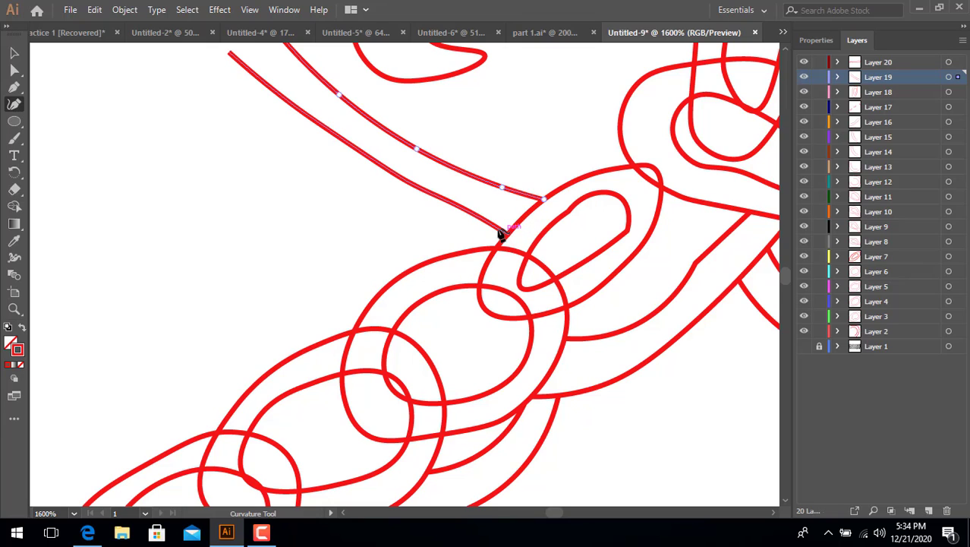
Move the inner end of the yarn tail's lower line onto the outline of the uppermost chain link.
{"action": "left_click", "coordinate": [14, 53]}
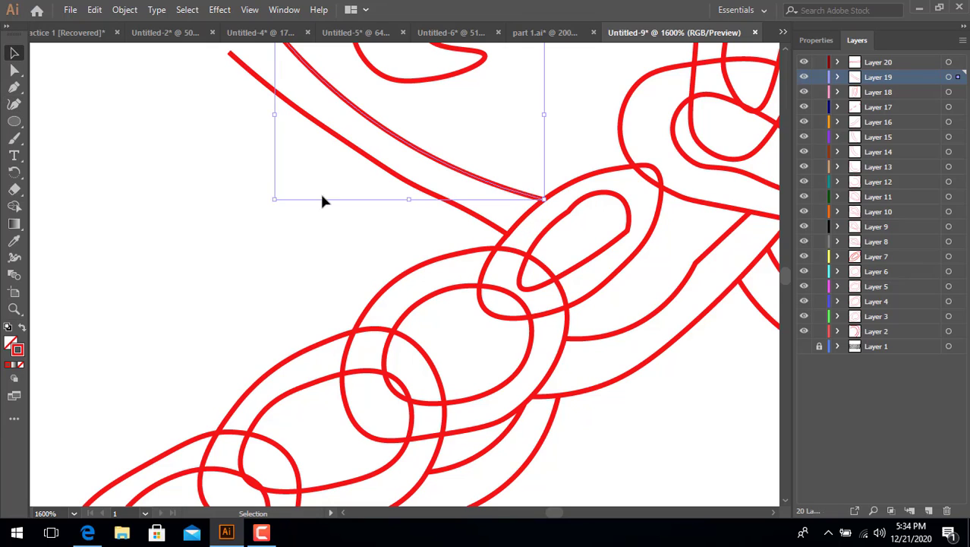
{"action": "mouse_move", "coordinate": [495, 229]}
{"action": "left_mouse_down"}
{"action": "mouse_move", "coordinate": [510, 232]}
{"action": "mouse_move", "coordinate": [502, 230]}
{"action": "left_mouse_up"}
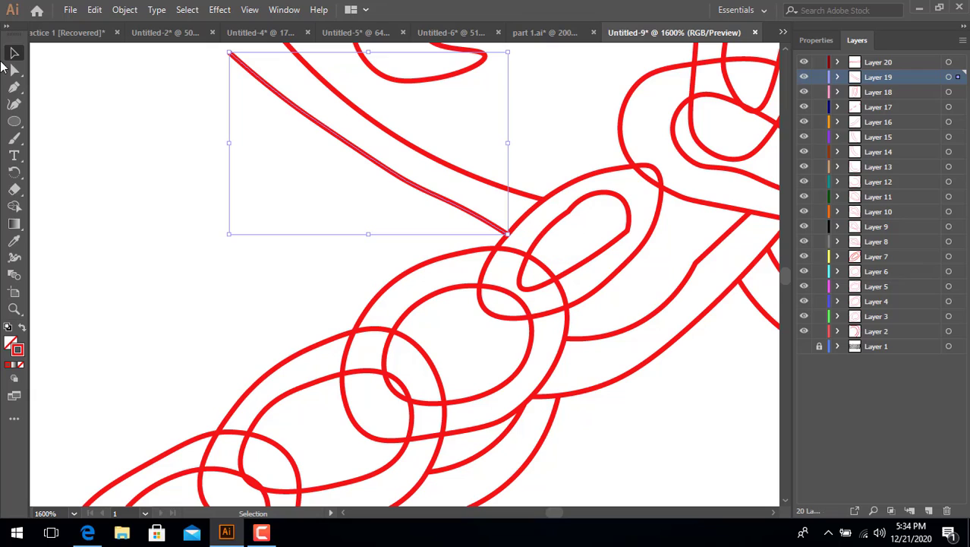
{"action": "left_click", "coordinate": [14, 104]}
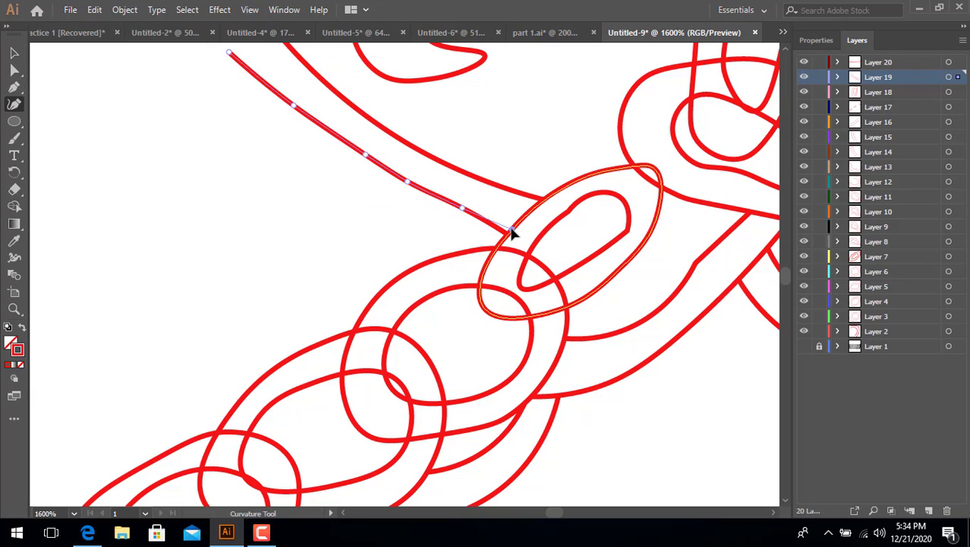
{"action": "scroll", "coordinate": [520, 254], "scroll_direction": "down", "scroll_amount": 3}
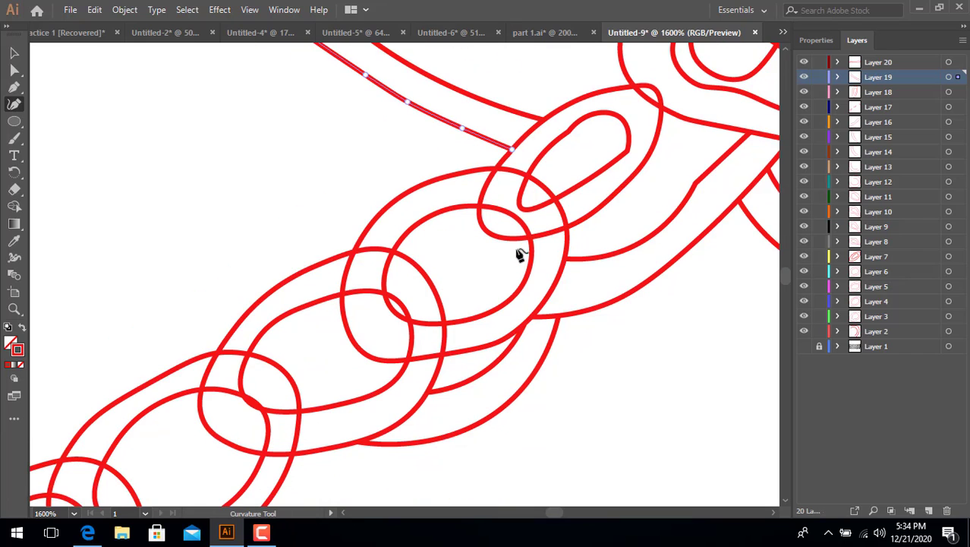
{"action": "scroll", "coordinate": [520, 254], "scroll_direction": "down", "scroll_amount": 3}
{"action": "scroll", "coordinate": [520, 254], "scroll_direction": "down", "scroll_amount": 1}
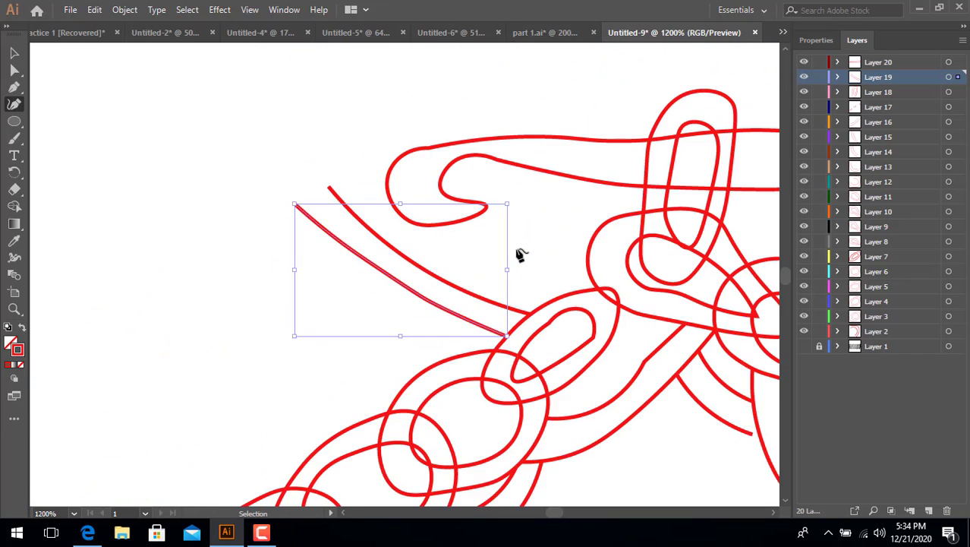
Reshape the inner oval of the uppermost chain link on Layer 7 into a smoother, rounder curve.
{"action": "scroll", "coordinate": [520, 254], "scroll_direction": "down", "scroll_amount": 3}
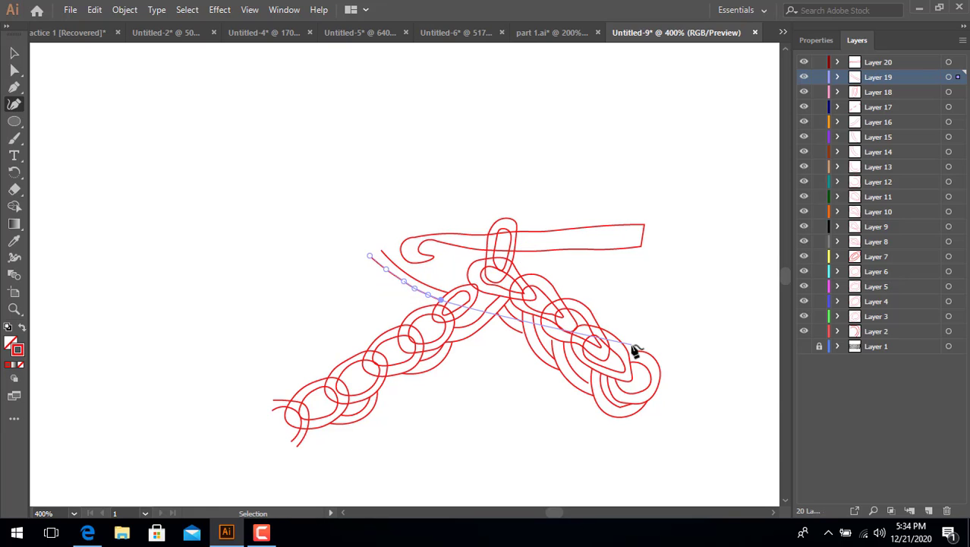
{"action": "scroll", "coordinate": [636, 351], "scroll_direction": "up", "scroll_amount": 4}
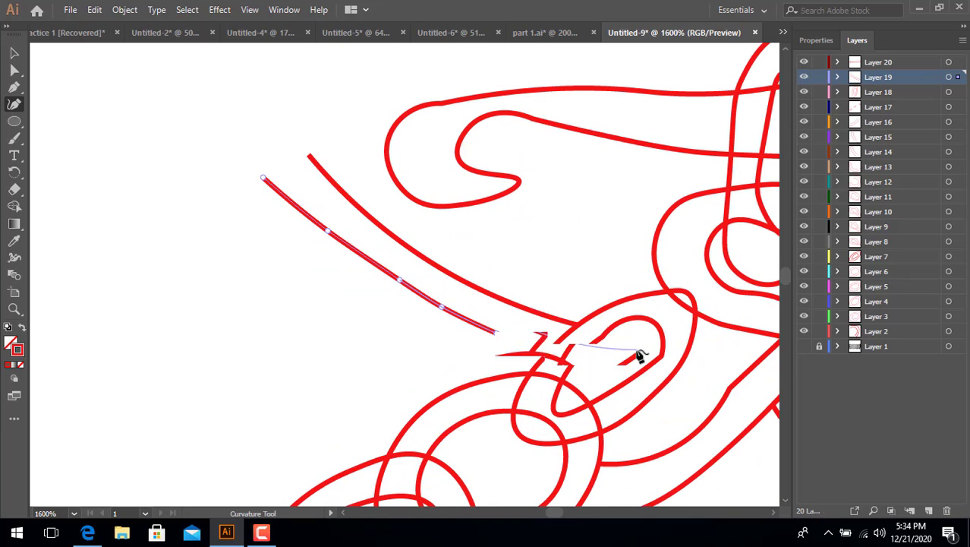
{"action": "scroll", "coordinate": [638, 353], "scroll_direction": "down", "scroll_amount": 10}
{"action": "scroll", "coordinate": [646, 129], "scroll_direction": "up", "scroll_amount": 5}
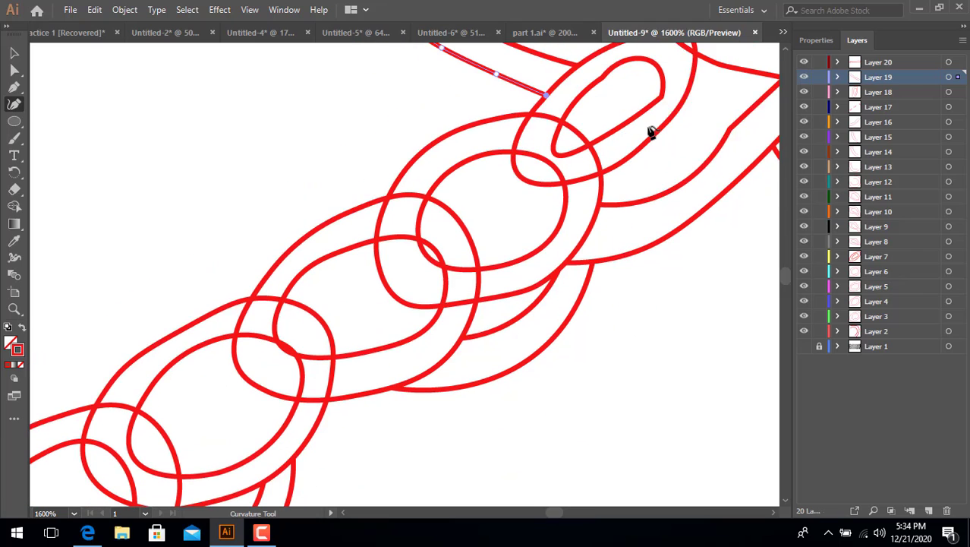
{"action": "left_click", "coordinate": [12, 55]}
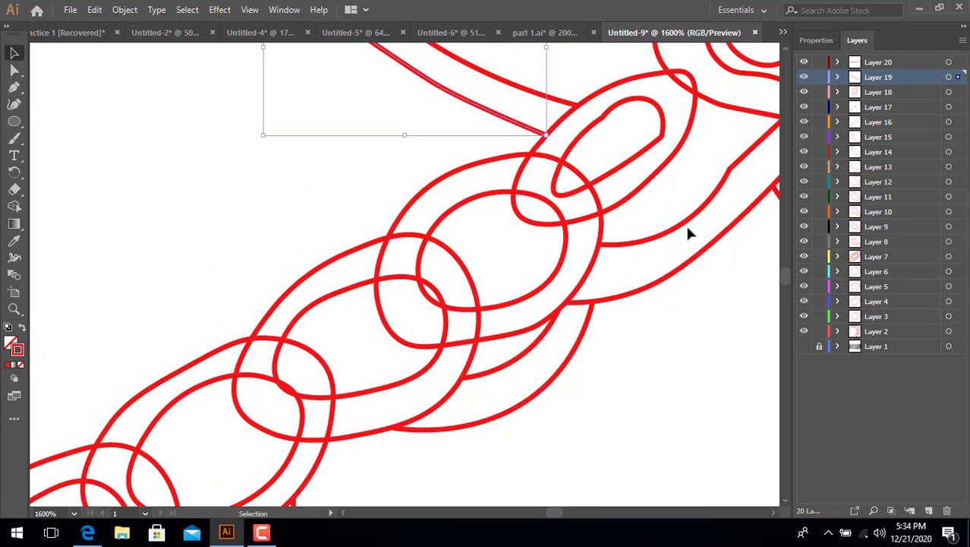
{"action": "left_click", "coordinate": [642, 152]}
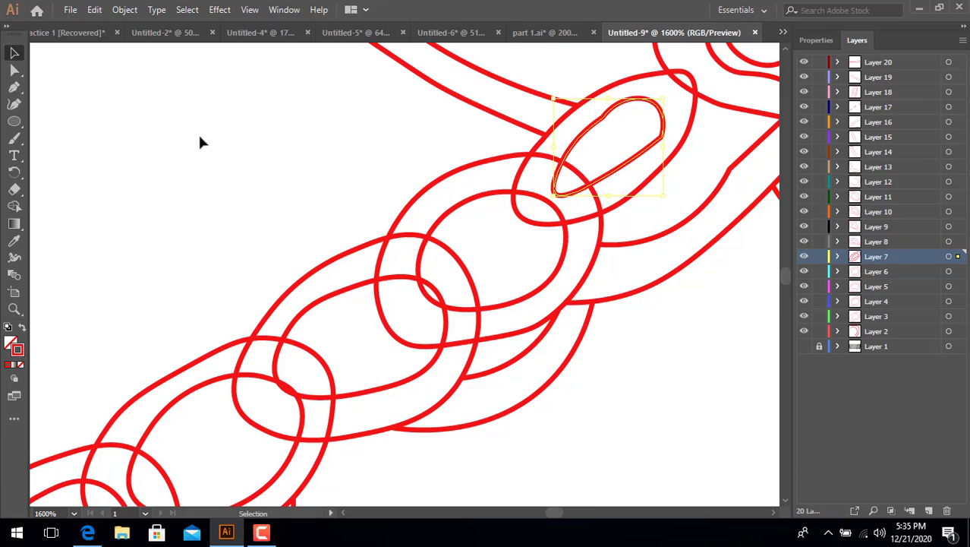
{"action": "left_click", "coordinate": [13, 104]}
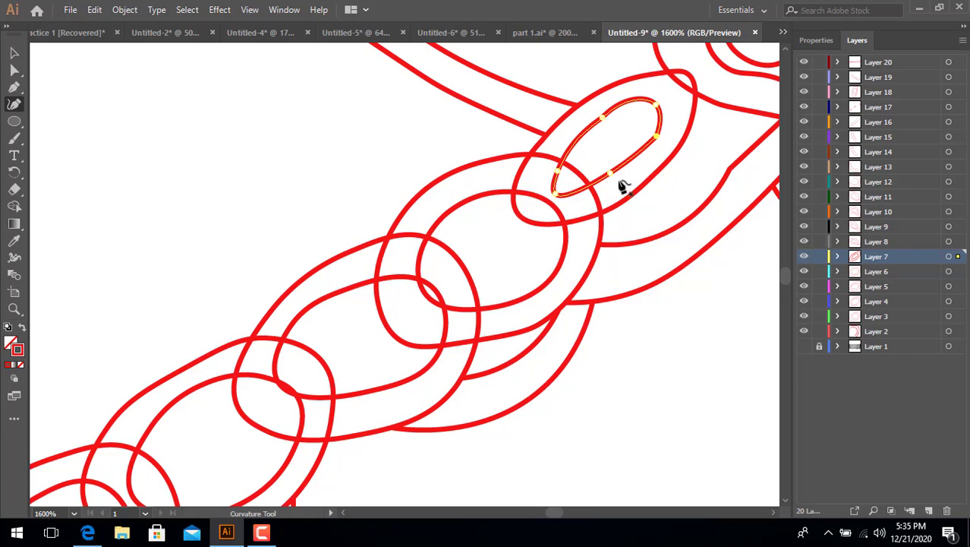
Extend the open end of the lower arc on Layer 17 to meet the outer curve of the neighbouring braid loop.
{"action": "scroll", "coordinate": [530, 260], "scroll_direction": "down", "scroll_amount": 3}
{"action": "scroll", "coordinate": [530, 256], "scroll_direction": "down", "scroll_amount": 5}
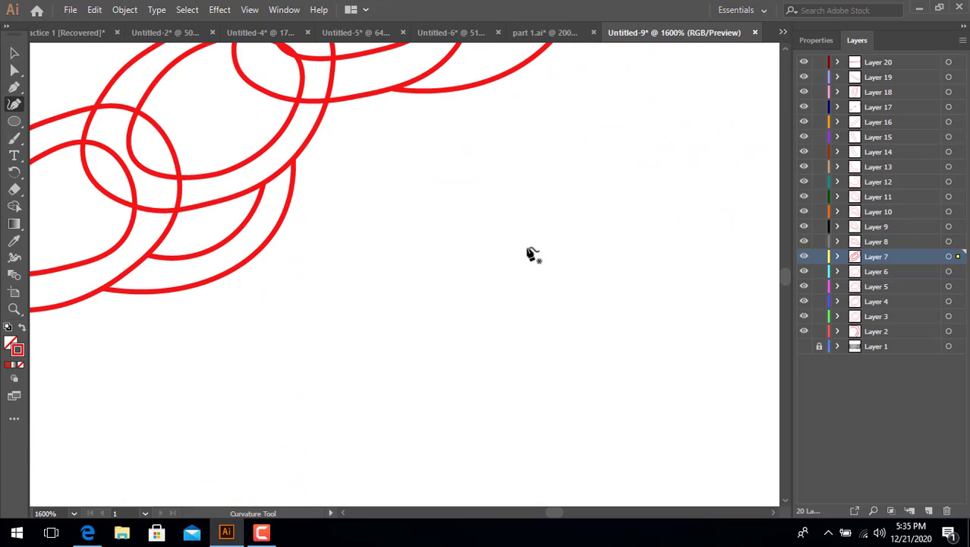
{"action": "left_click", "coordinate": [774, 509]}
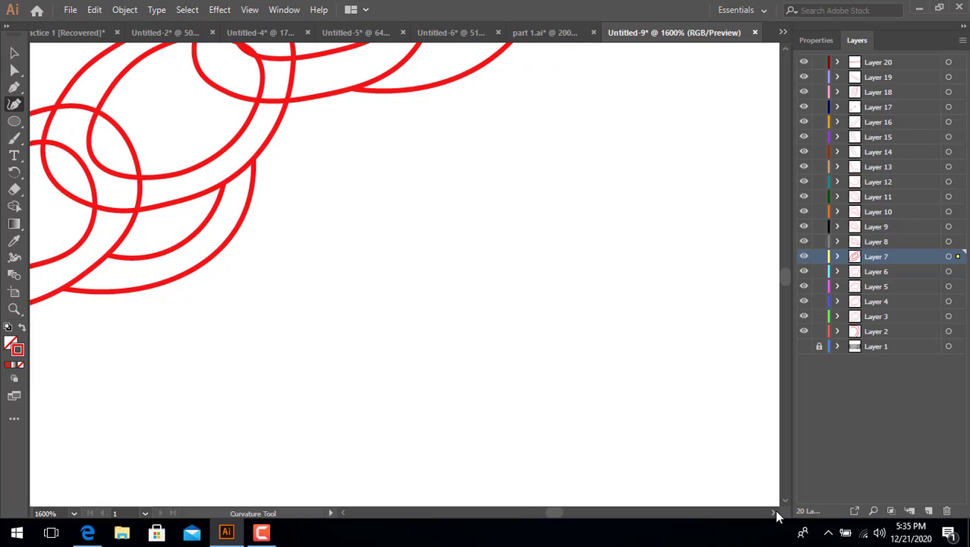
{"action": "scroll", "coordinate": [775, 507], "scroll_direction": "up", "scroll_amount": 4}
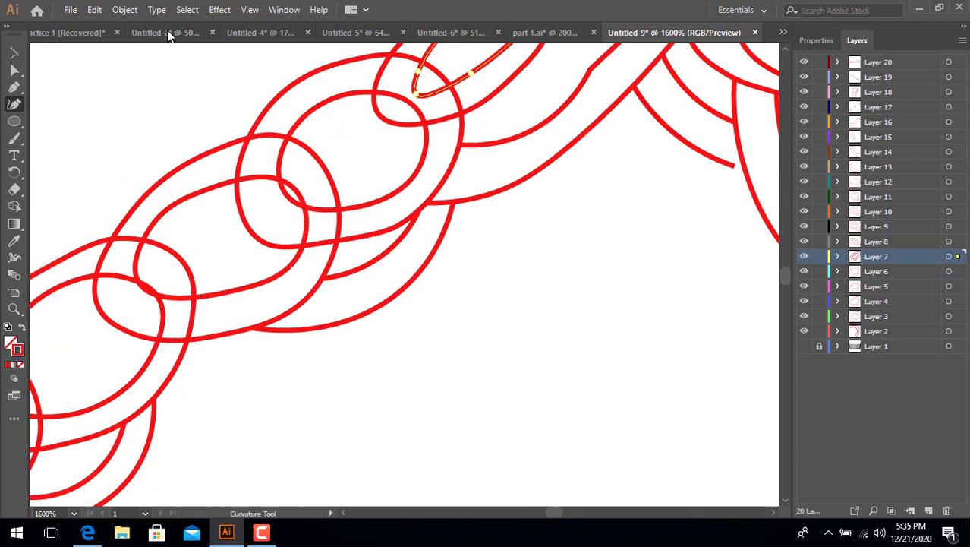
{"action": "left_click", "coordinate": [14, 54]}
{"action": "left_click", "coordinate": [705, 161]}
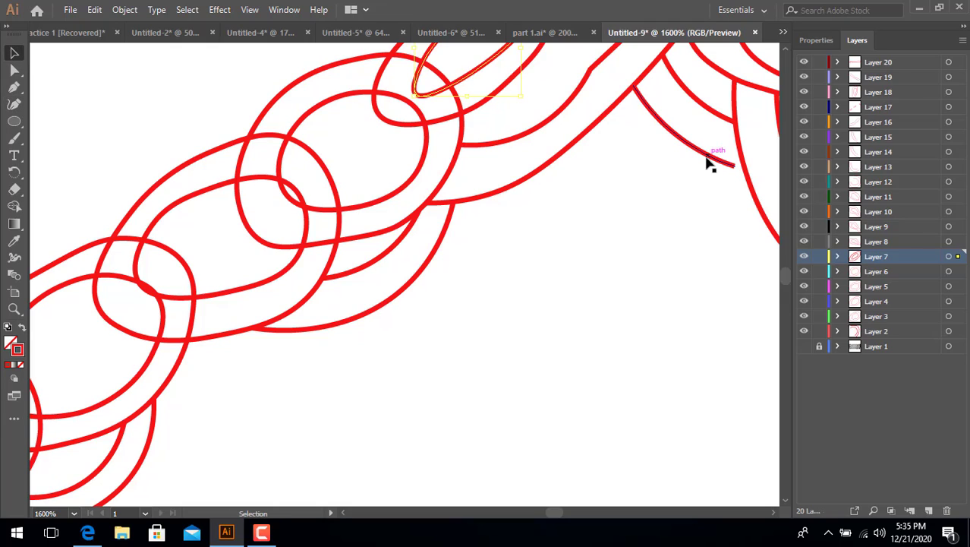
{"action": "left_click", "coordinate": [15, 104]}
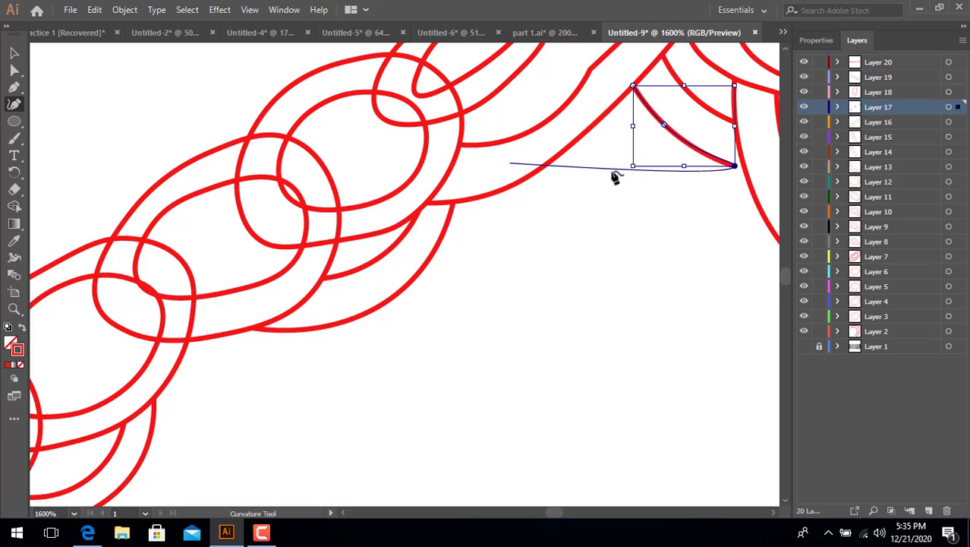
{"action": "left_click_drag", "start_coordinate": [734, 166], "coordinate": [743, 163]}
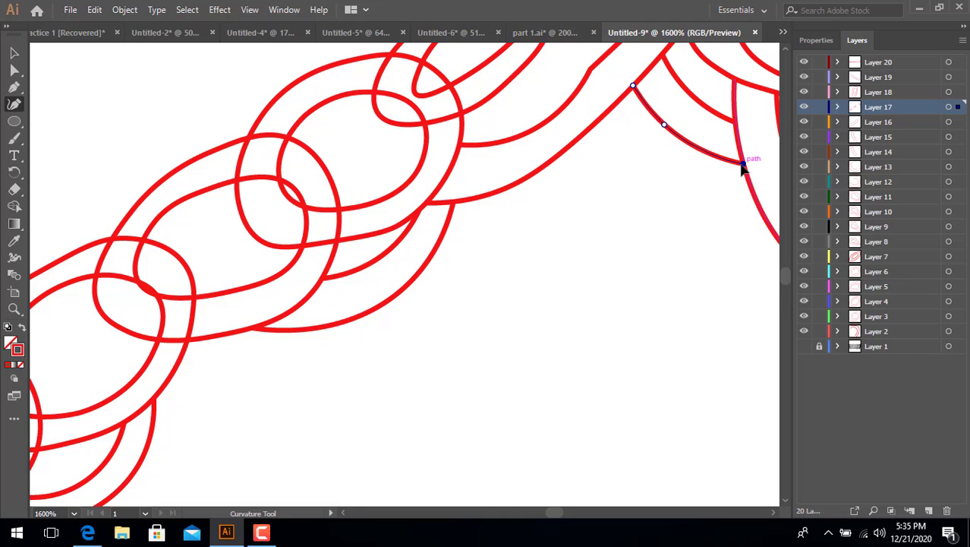
{"action": "left_click", "coordinate": [774, 513]}
{"action": "left_click_drag", "start_coordinate": [774, 514], "coordinate": [773, 514]}
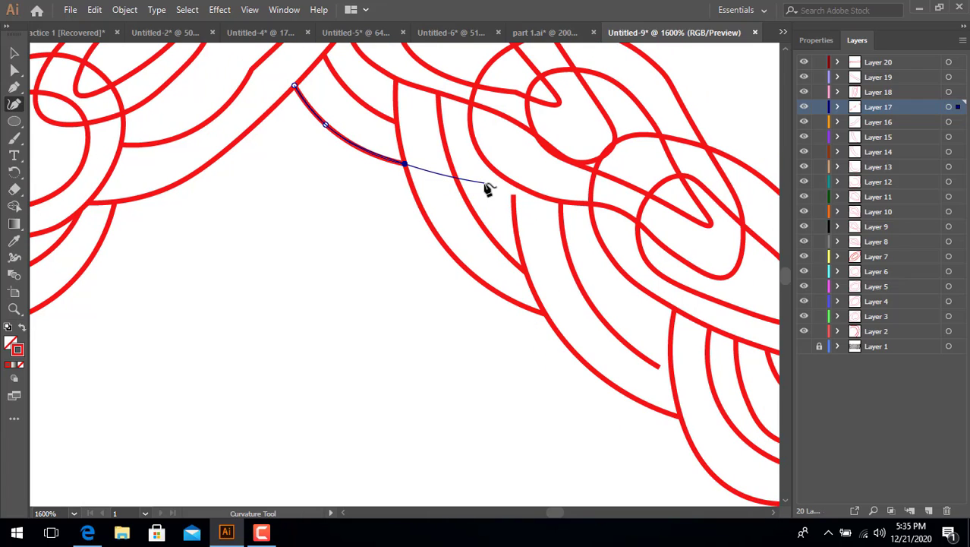
{"action": "key", "text": "Escape"}
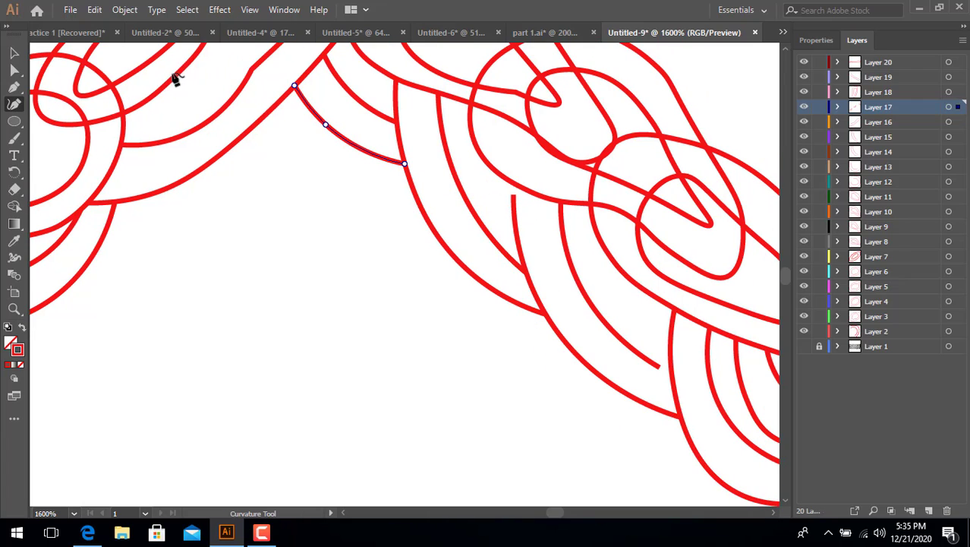
Extend the upper end of the outer arc on Layer 14 to the braid loop above it.
{"action": "left_click", "coordinate": [14, 53]}
{"action": "left_click", "coordinate": [513, 229]}
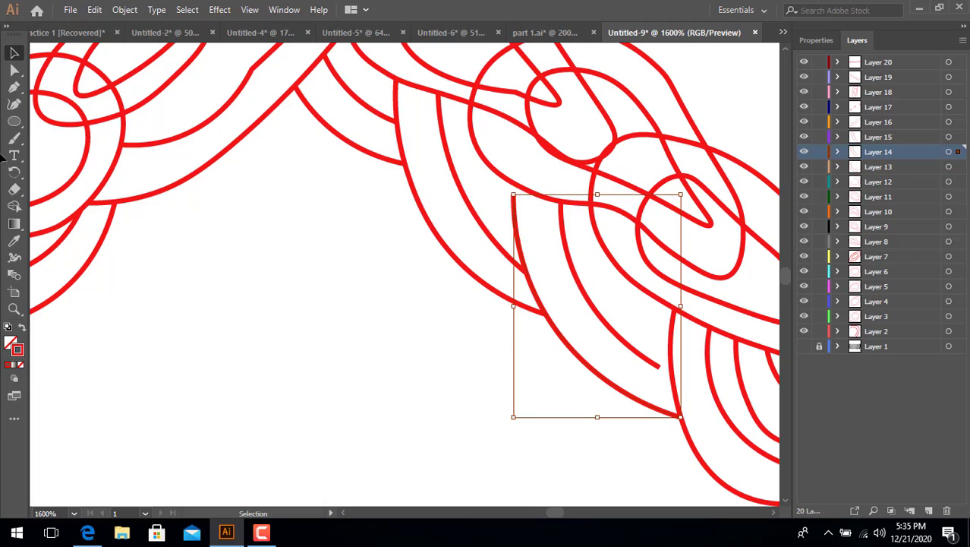
{"action": "left_click", "coordinate": [14, 104]}
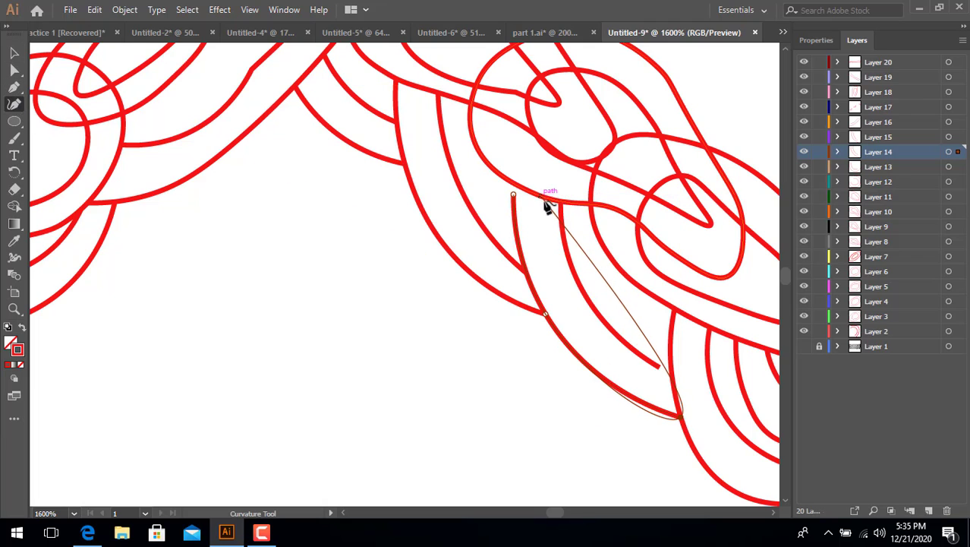
{"action": "key", "text": "Escape"}
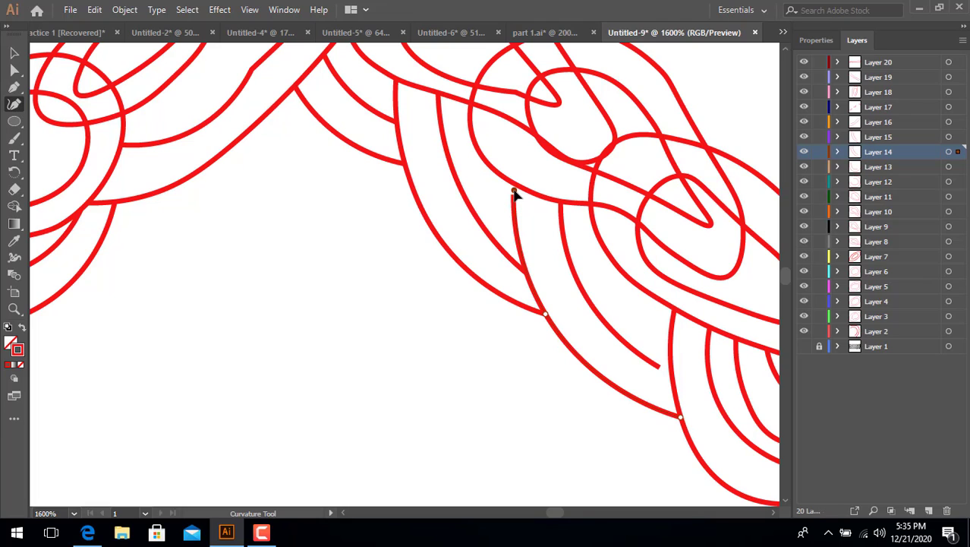
{"action": "left_click", "coordinate": [514, 191]}
{"action": "key", "text": "Escape"}
Extend the lower end of the inner arc on Layer 14 to meet the next braid loop's outline.
{"action": "left_click", "coordinate": [14, 53]}
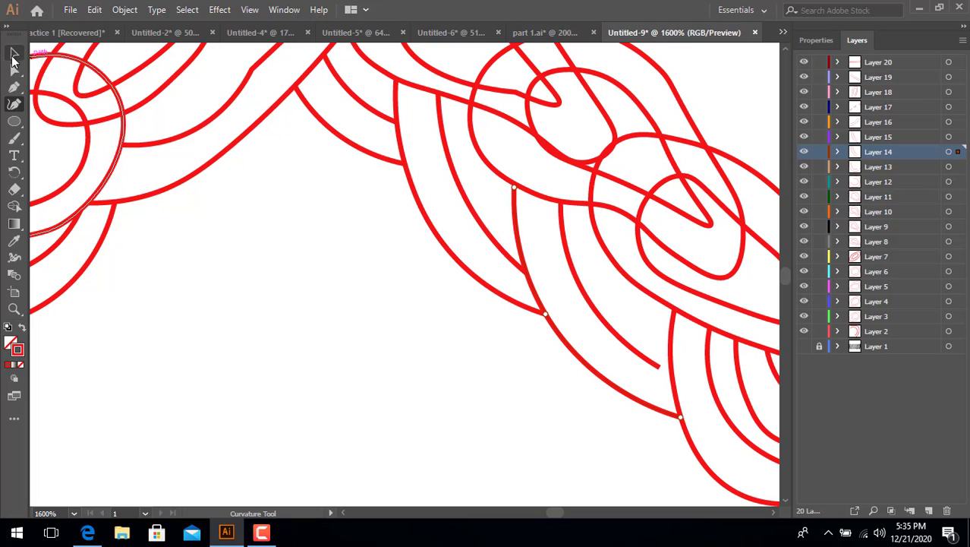
{"action": "left_click", "coordinate": [650, 366]}
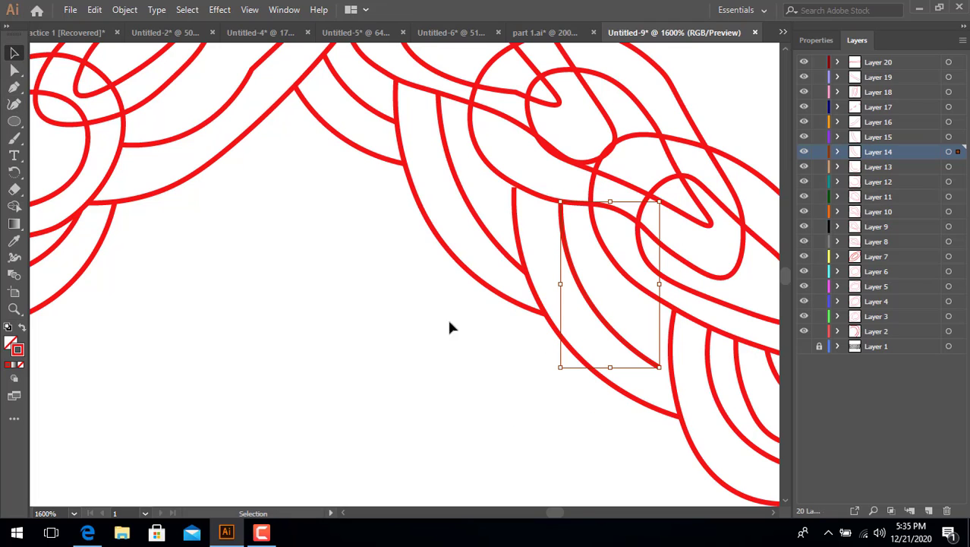
{"action": "left_click", "coordinate": [14, 103]}
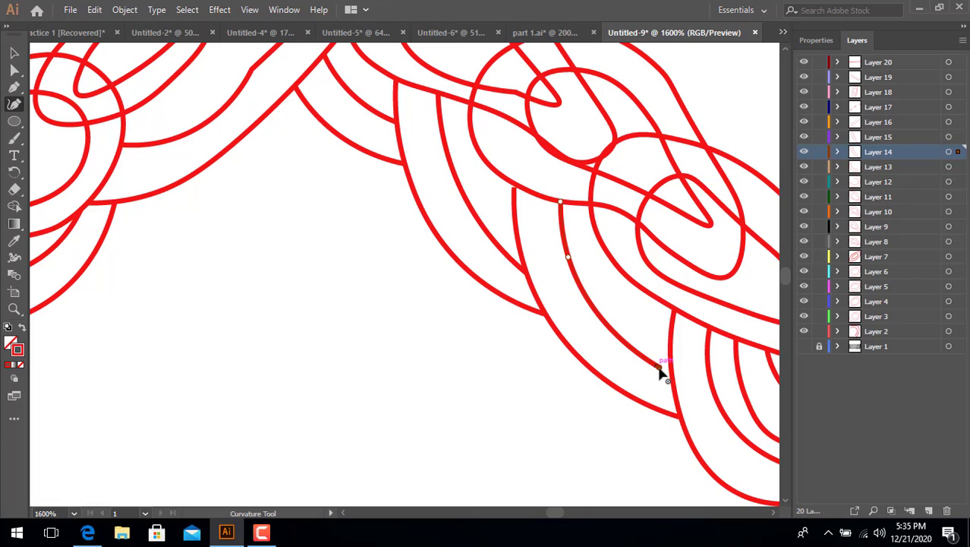
{"action": "left_click_drag", "start_coordinate": [659, 370], "coordinate": [671, 379]}
{"action": "scroll", "coordinate": [671, 380], "scroll_direction": "down", "scroll_amount": 1}
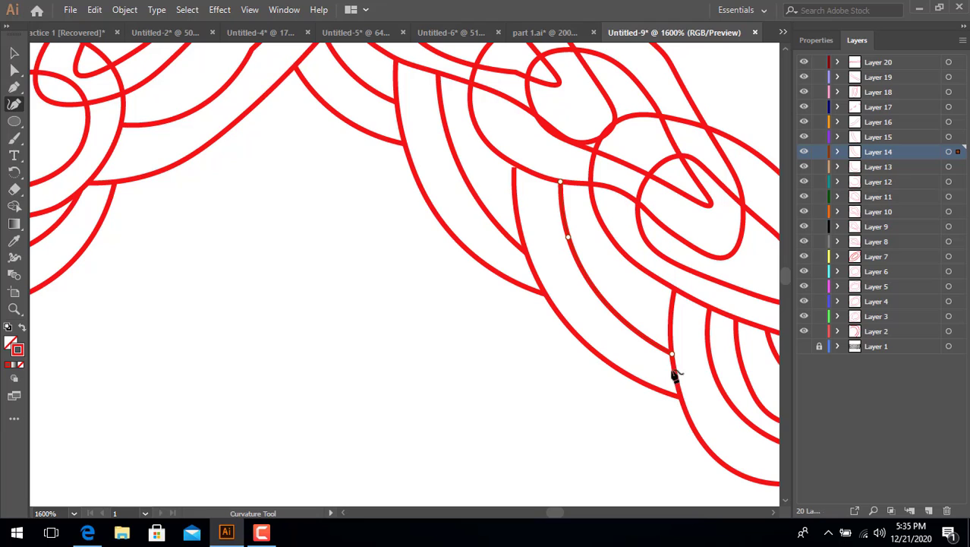
Convert the sharp corner of the inner arc on Layer 13 into a smooth curve and nudge the arc's open end slightly outward.
{"action": "scroll", "coordinate": [714, 292], "scroll_direction": "down", "scroll_amount": 4}
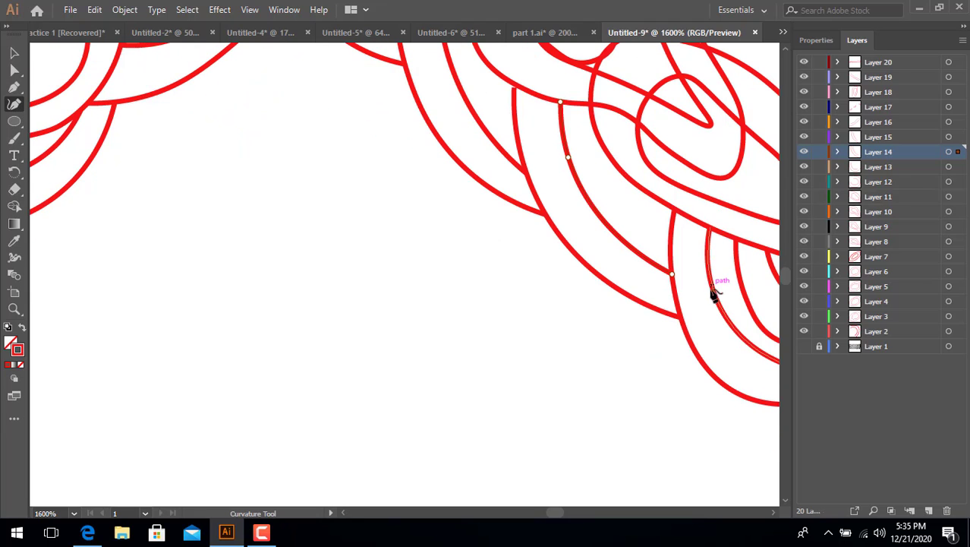
{"action": "left_click", "coordinate": [772, 513]}
{"action": "left_click_drag", "start_coordinate": [773, 513], "coordinate": [773, 513]}
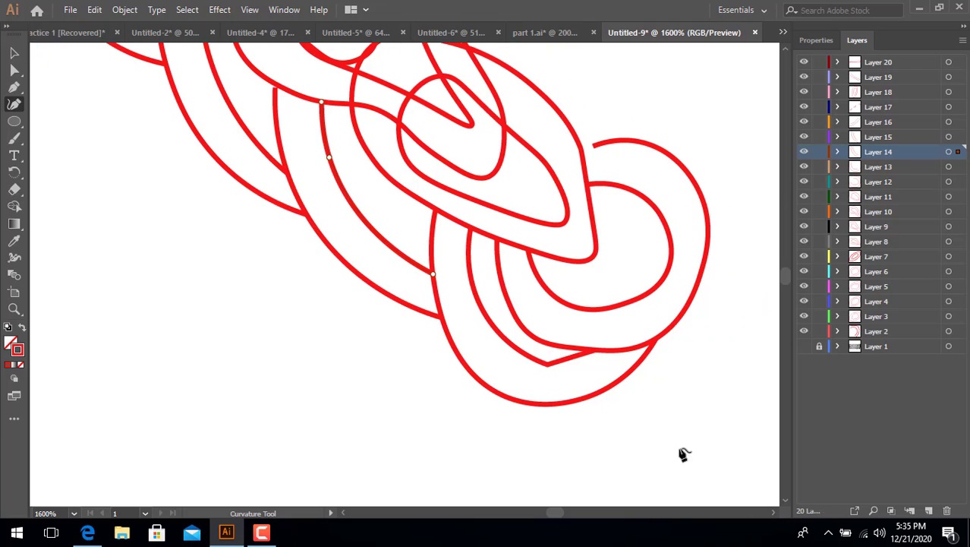
{"action": "left_click", "coordinate": [559, 363]}
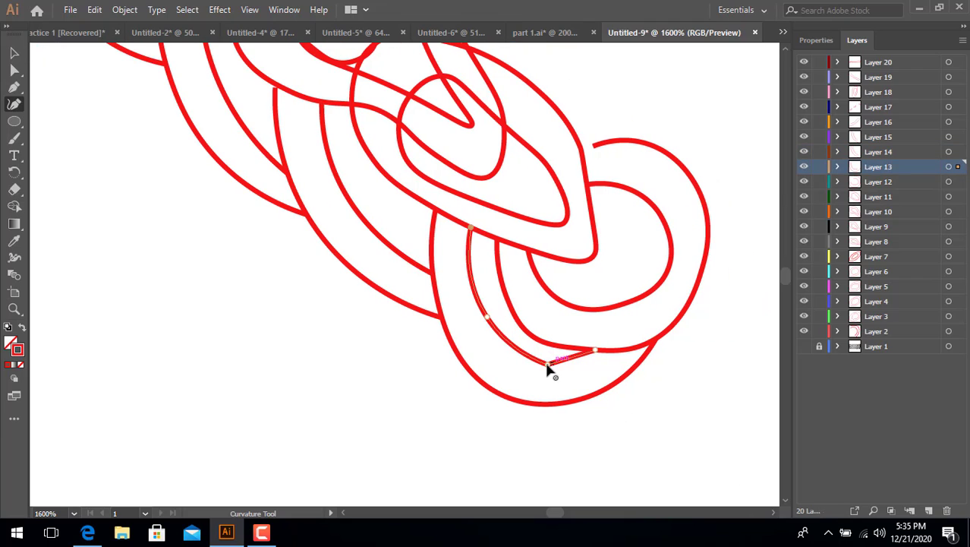
{"action": "left_click_drag", "start_coordinate": [546, 364], "coordinate": [544, 366]}
{"action": "double_click", "coordinate": [542, 364]}
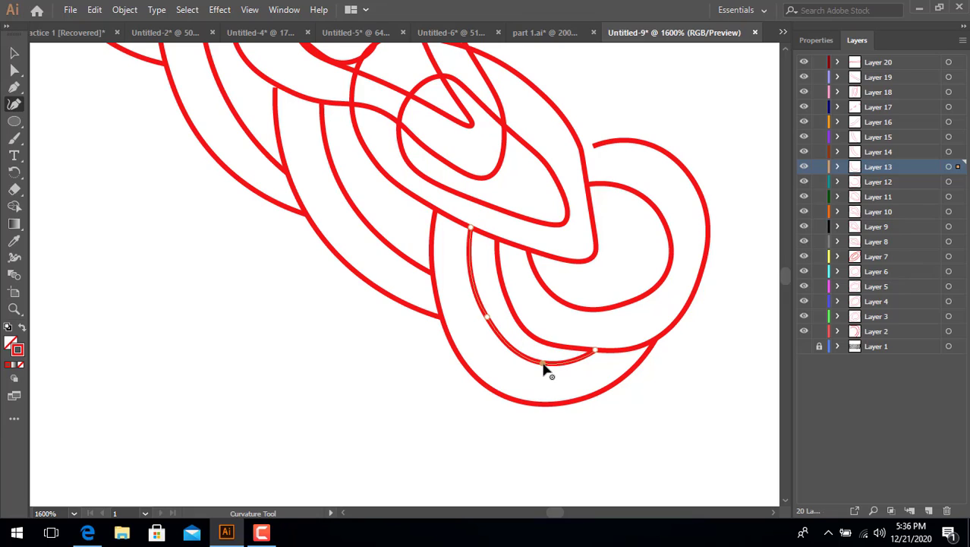
{"action": "left_click", "coordinate": [598, 353]}
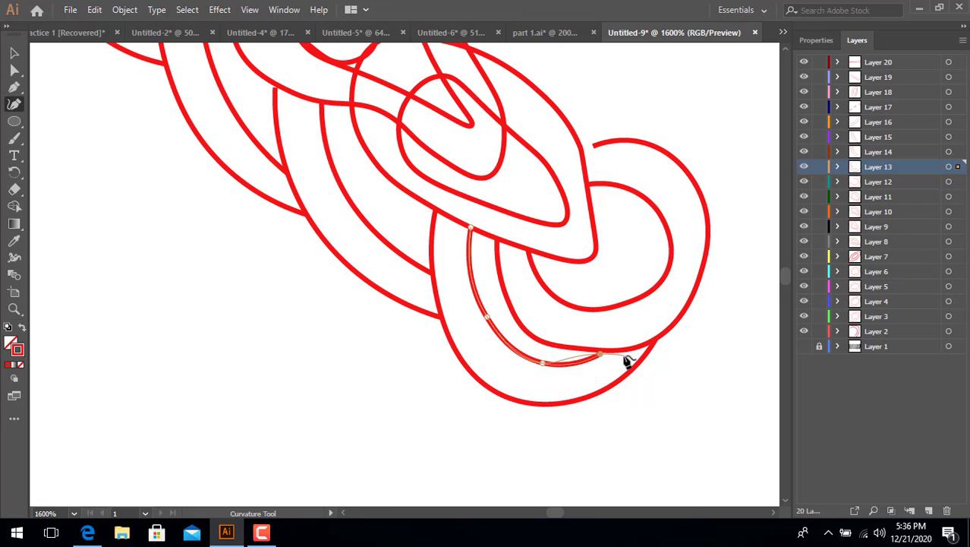
{"action": "key", "text": "Escape"}
Reshape the flattened lower bend of the large loop on Layer 12 into a rounder, even curve.
{"action": "left_click", "coordinate": [531, 332]}
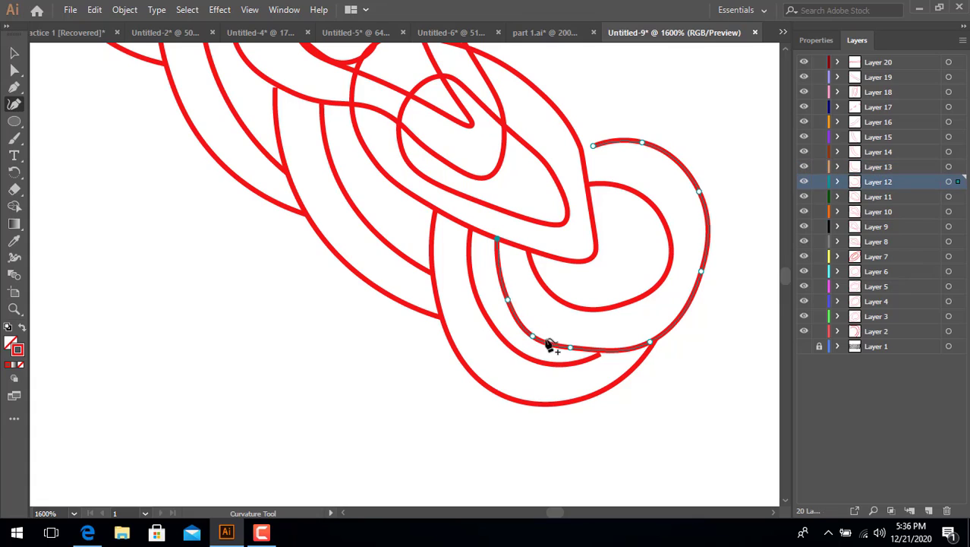
{"action": "left_click_drag", "start_coordinate": [532, 335], "coordinate": [535, 329]}
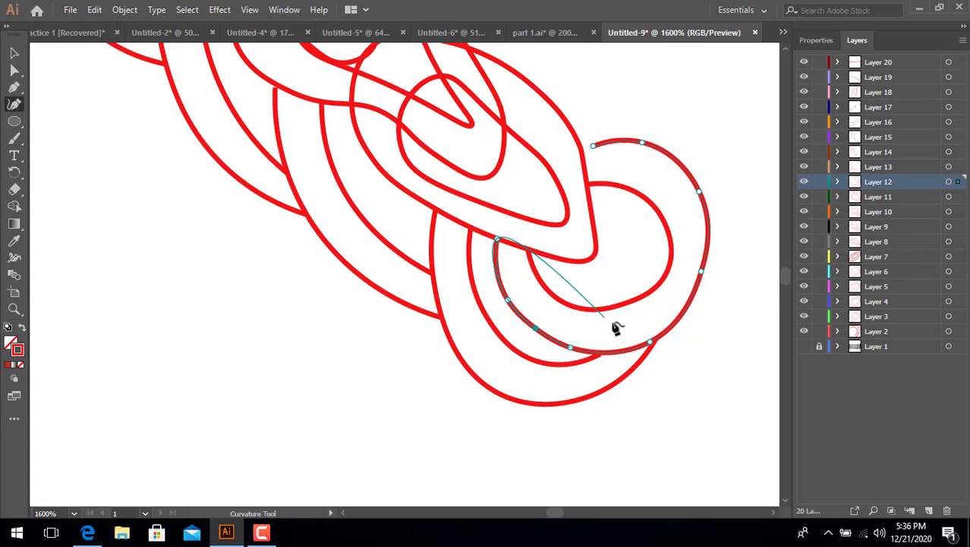
{"action": "scroll", "coordinate": [585, 166], "scroll_direction": "up", "scroll_amount": 2}
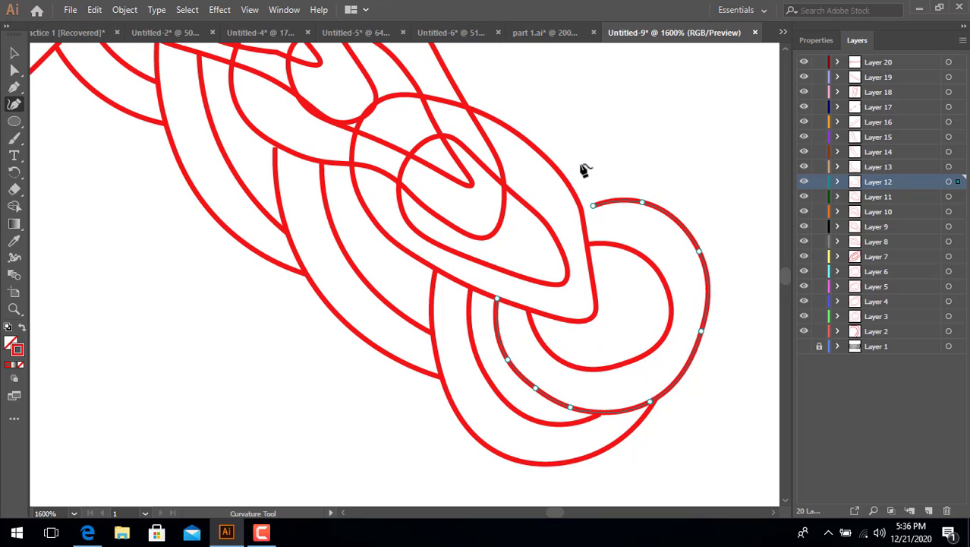
Set the stroke color of the crochet hook outline on Layer 20 to near-black 070707.
{"action": "key", "text": "ctrl+minus"}
{"action": "key", "text": "ctrl+minus"}
{"action": "key", "text": "ctrl+minus"}
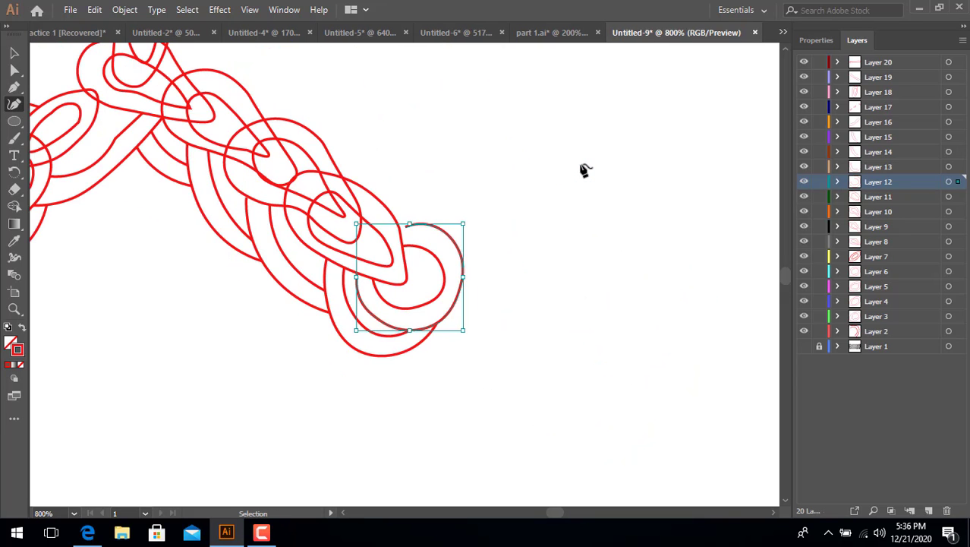
{"action": "key", "text": "ctrl+minus"}
{"action": "key", "text": "ctrl+minus"}
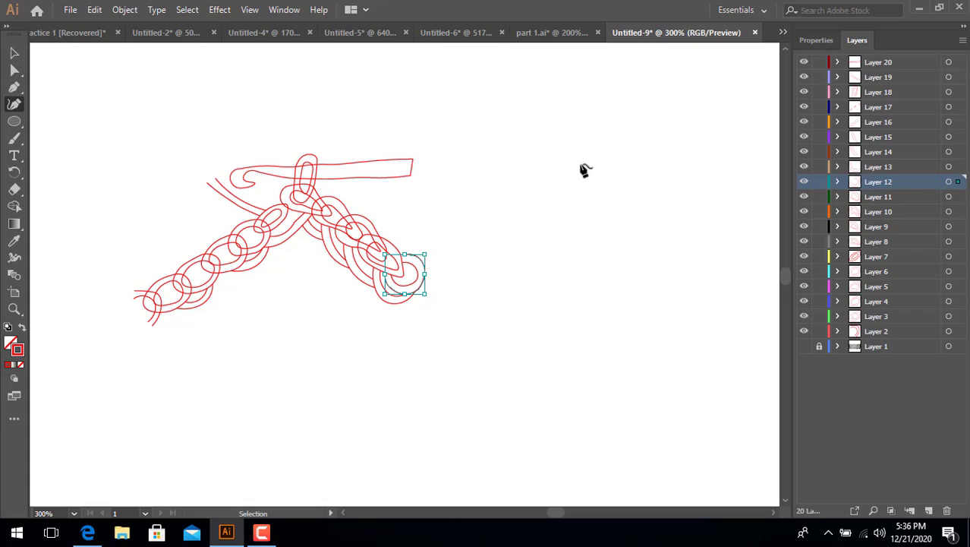
{"action": "key", "text": "ctrl+minus"}
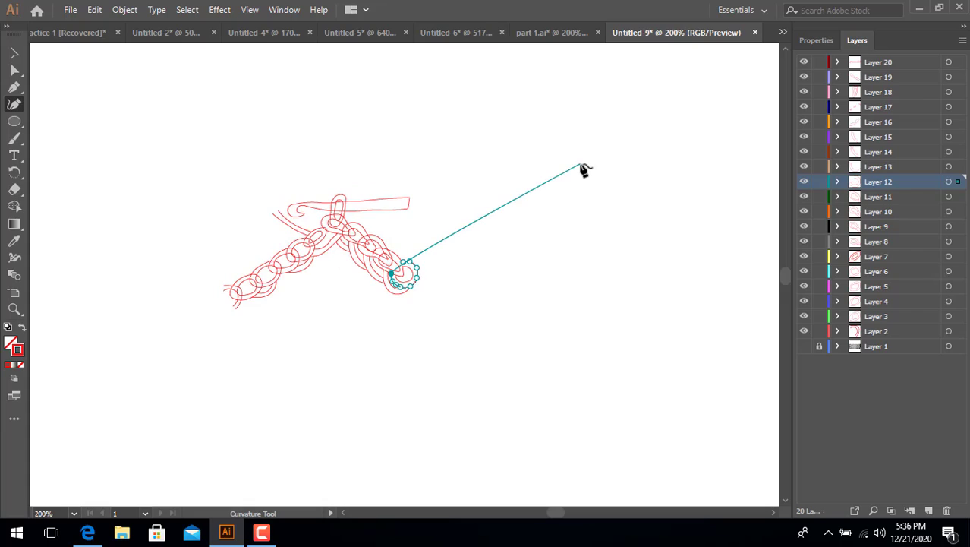
{"action": "left_click", "coordinate": [14, 52]}
{"action": "left_click", "coordinate": [407, 201]}
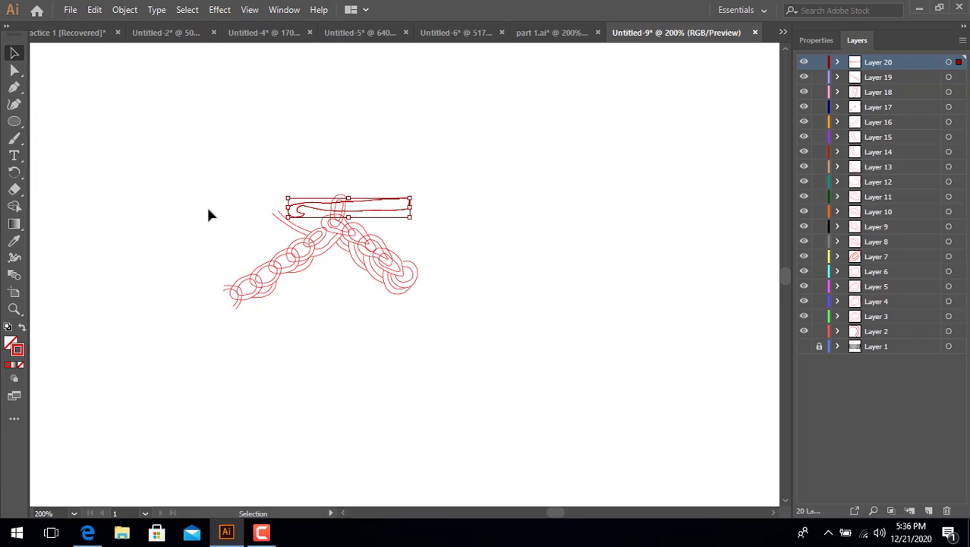
{"action": "double_click", "coordinate": [18, 350]}
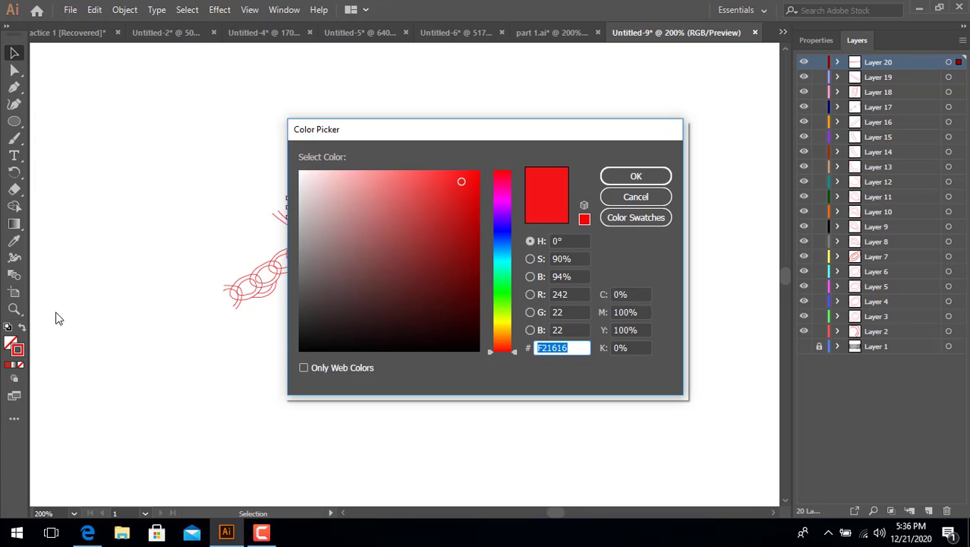
{"action": "left_click", "coordinate": [302, 346]}
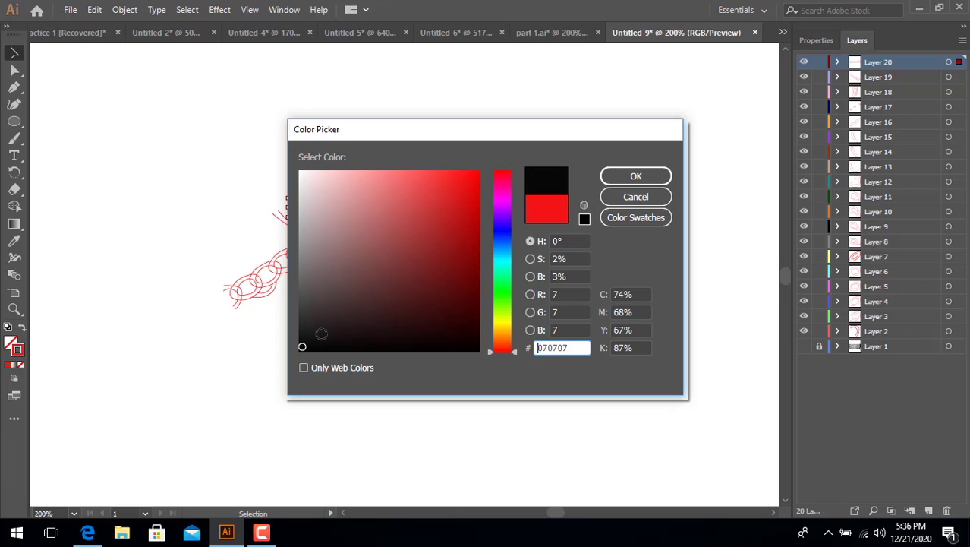
{"action": "left_click", "coordinate": [659, 175]}
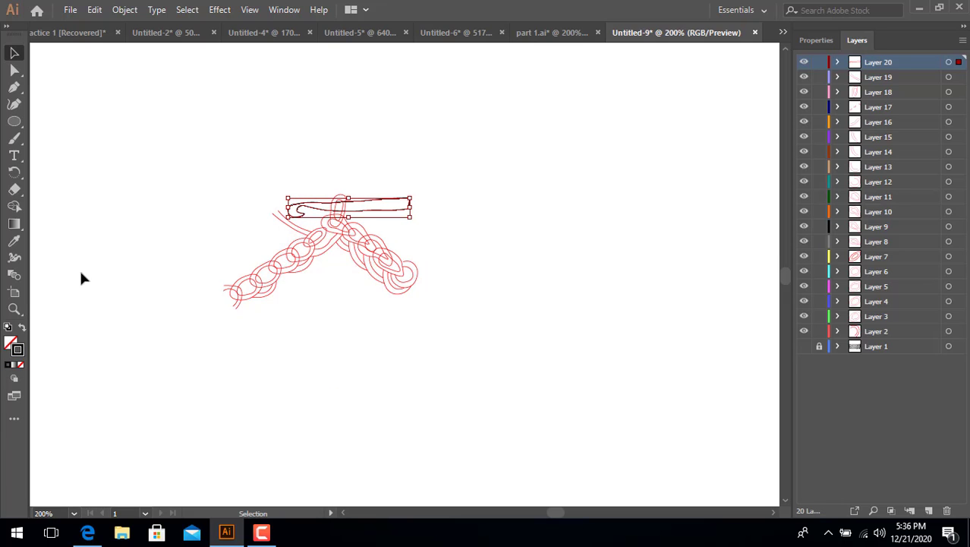
Fill the crochet hook shape with near-black 070707.
{"action": "double_click", "coordinate": [18, 350]}
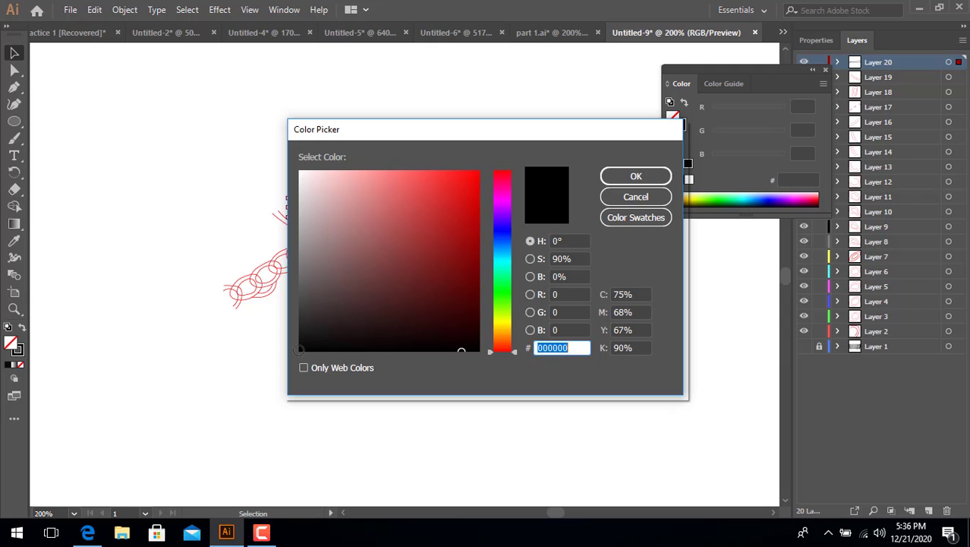
{"action": "left_click", "coordinate": [301, 347]}
{"action": "left_click", "coordinate": [636, 177]}
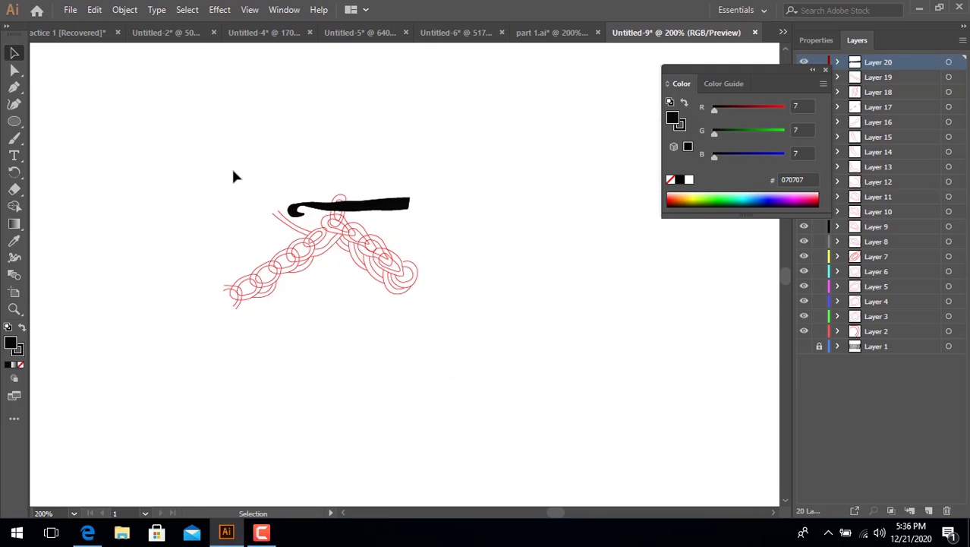
Apply the near-black fill 020202 to all of the artwork at once.
{"action": "key", "text": "ctrl+a"}
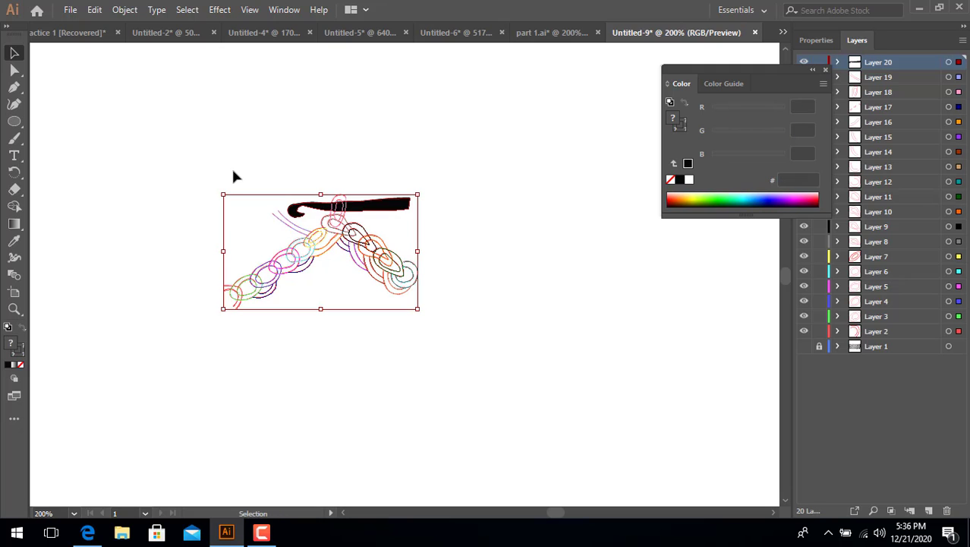
{"action": "double_click", "coordinate": [19, 348]}
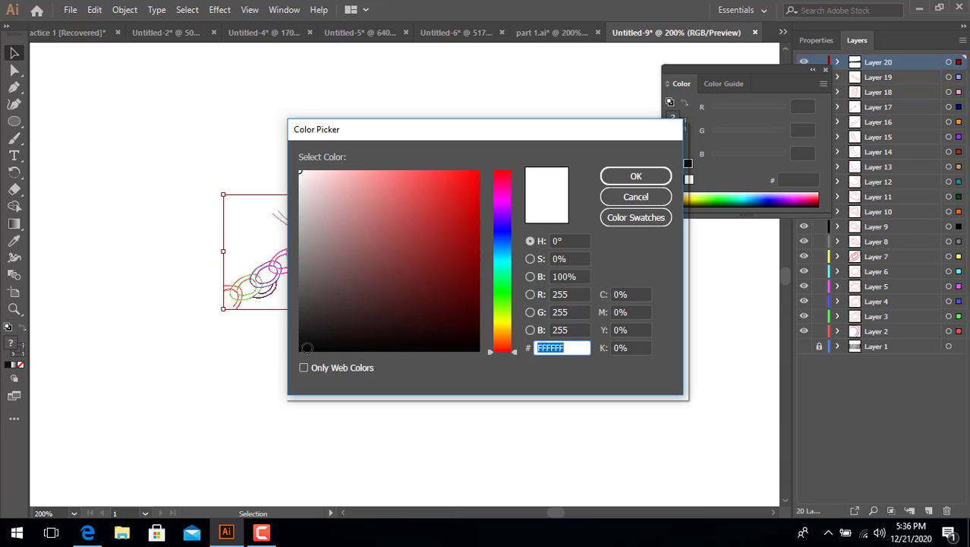
{"action": "left_click", "coordinate": [305, 350]}
{"action": "left_click", "coordinate": [632, 176]}
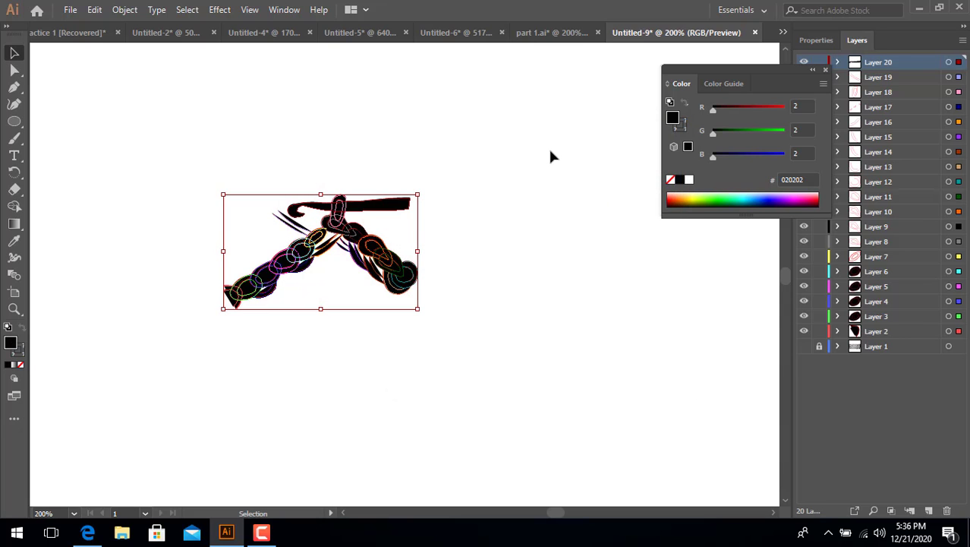
Remove the fill from all of the artwork and set its stroke color to 050505.
{"action": "double_click", "coordinate": [10, 344]}
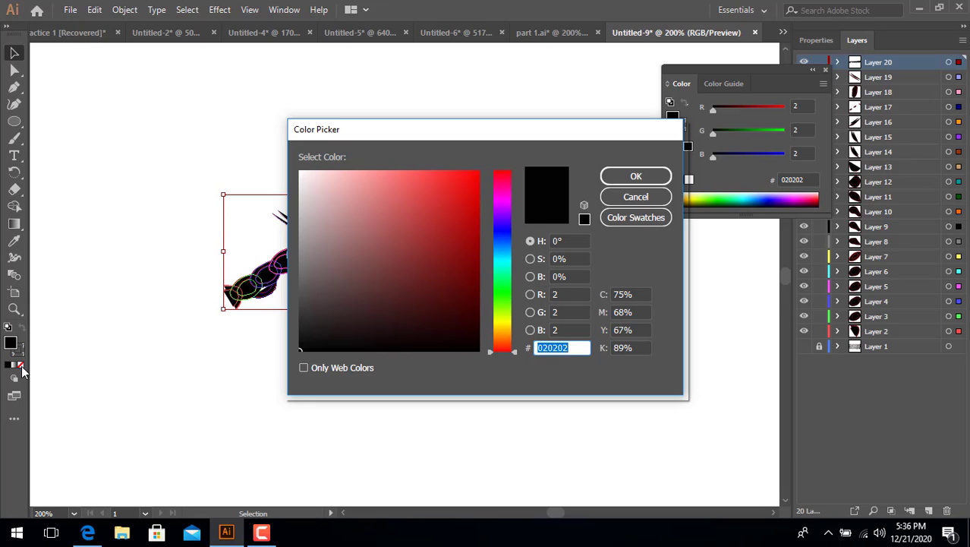
{"action": "left_click", "coordinate": [633, 198]}
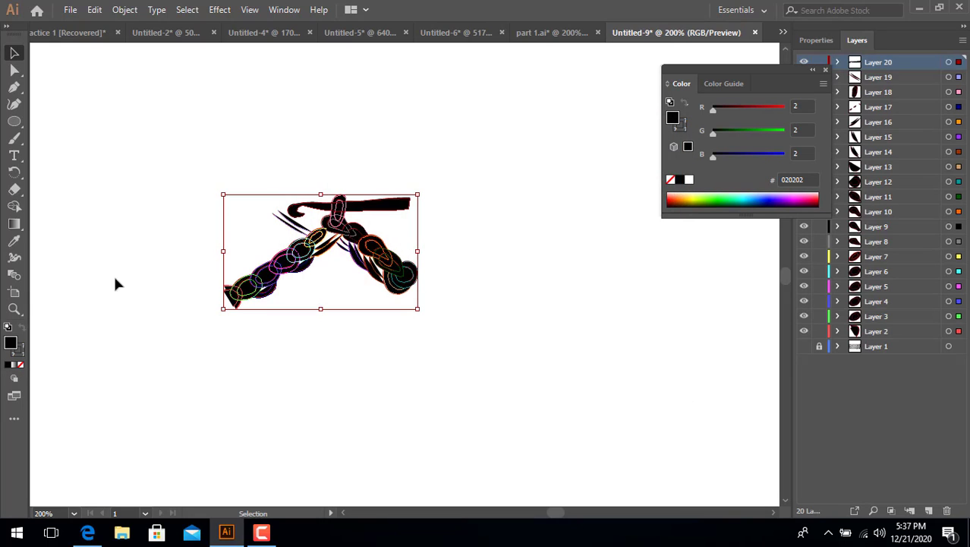
{"action": "left_click", "coordinate": [20, 364]}
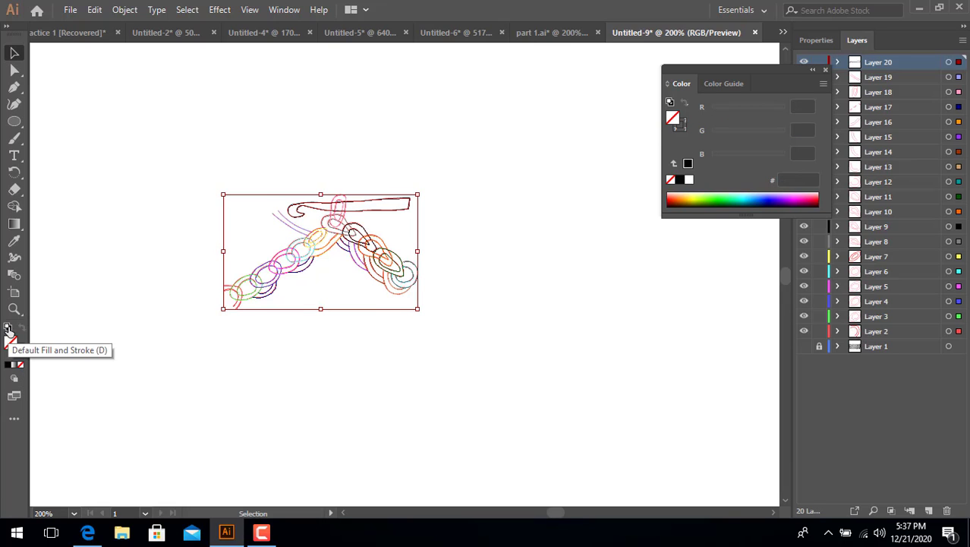
{"action": "double_click", "coordinate": [21, 354]}
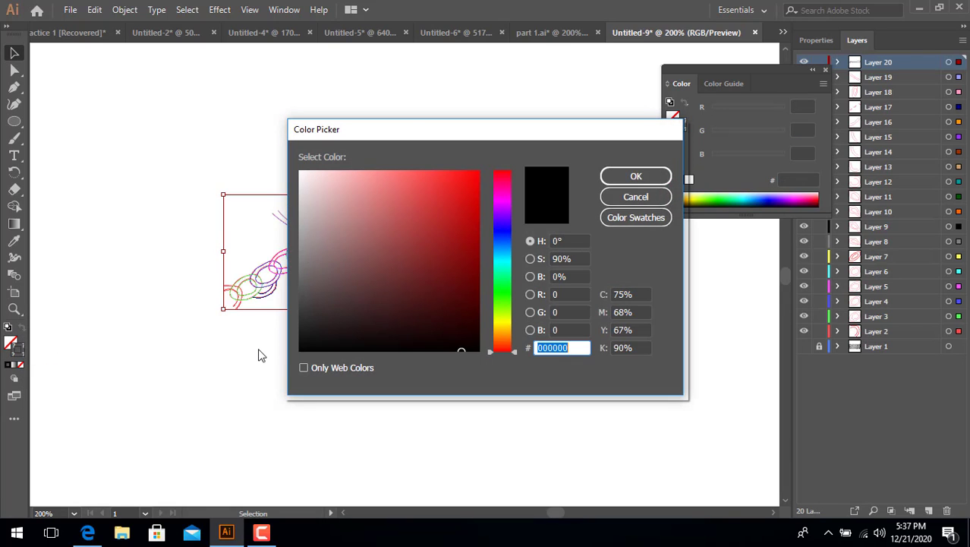
{"action": "type", "text": "050505"}
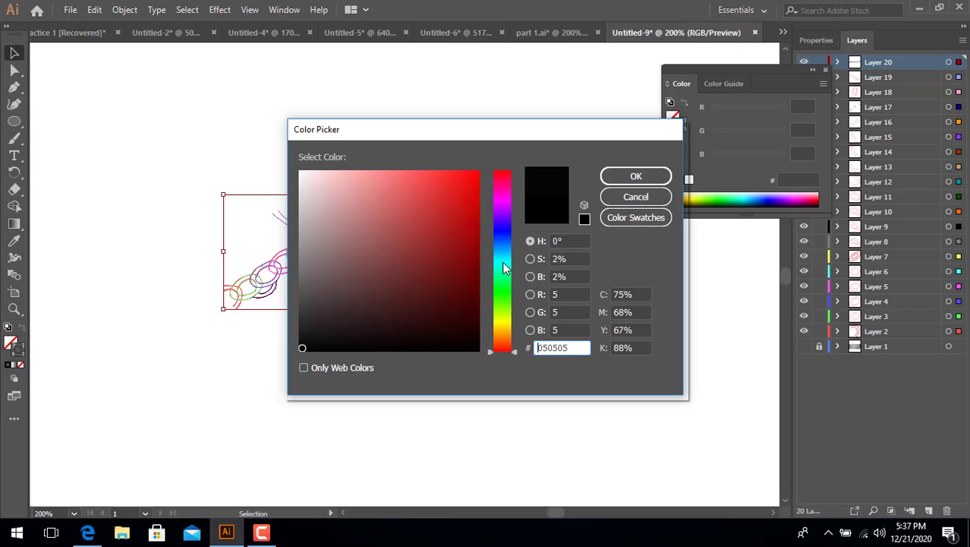
{"action": "left_click", "coordinate": [635, 175]}
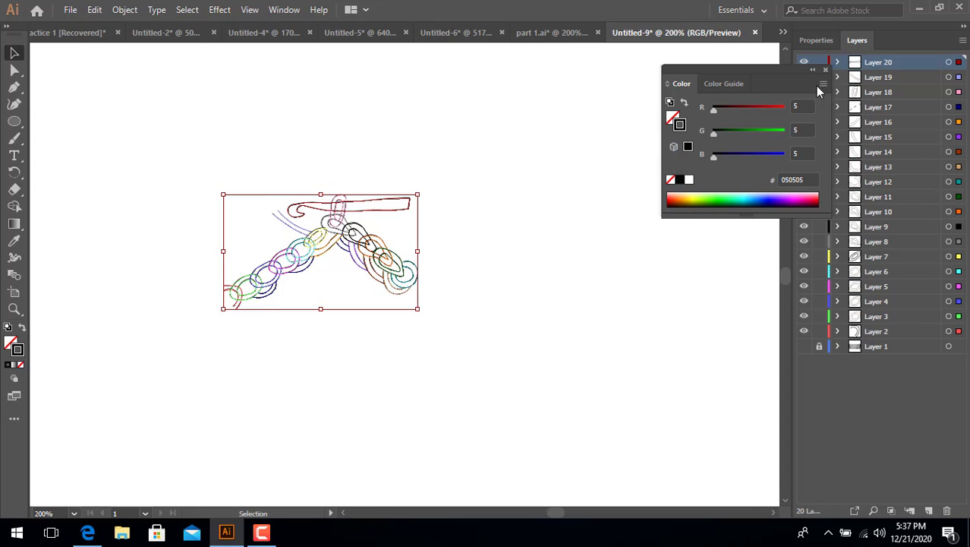
{"action": "left_click", "coordinate": [824, 67]}
{"action": "left_click", "coordinate": [567, 85]}
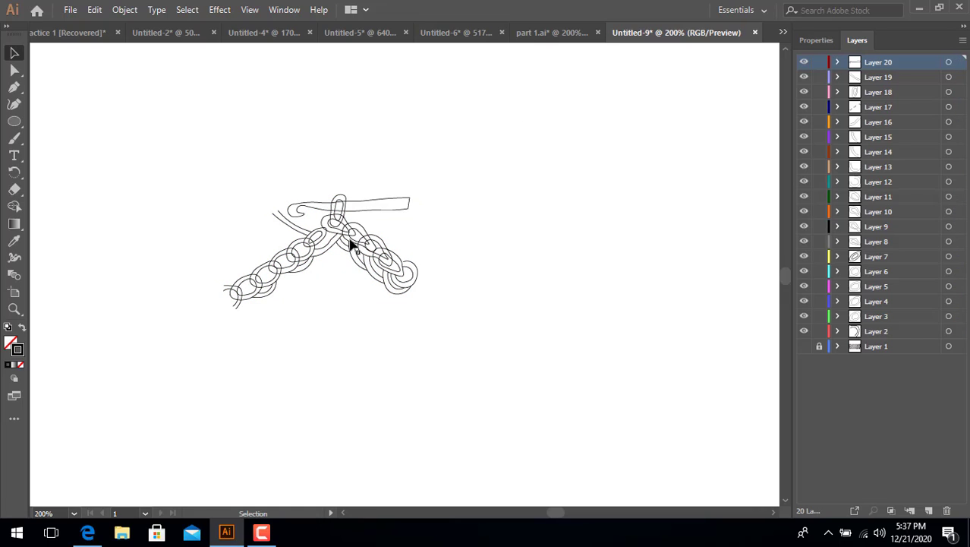
Fill only the crochet hook shape on Layer 20 with near-black 020202 and deselect it.
{"action": "left_click", "coordinate": [398, 213]}
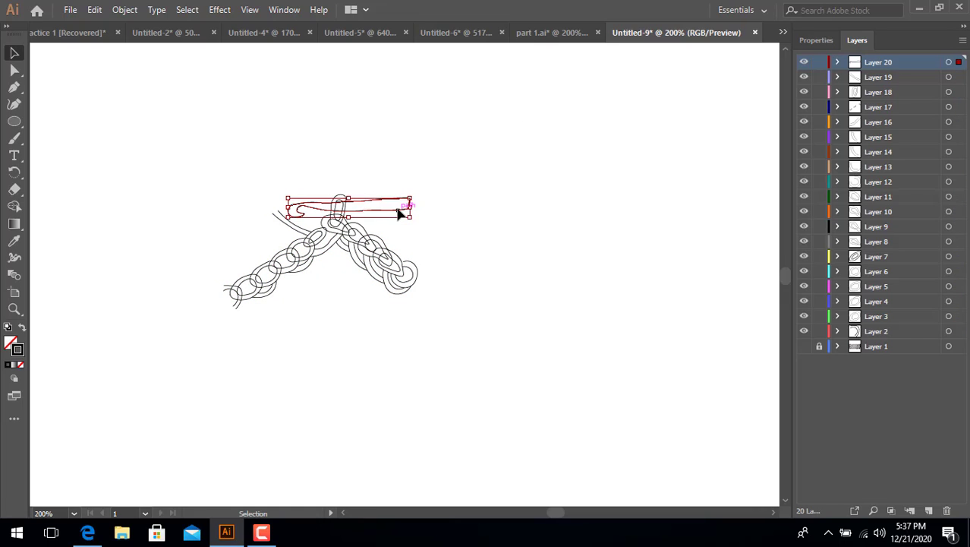
{"action": "double_click", "coordinate": [17, 350]}
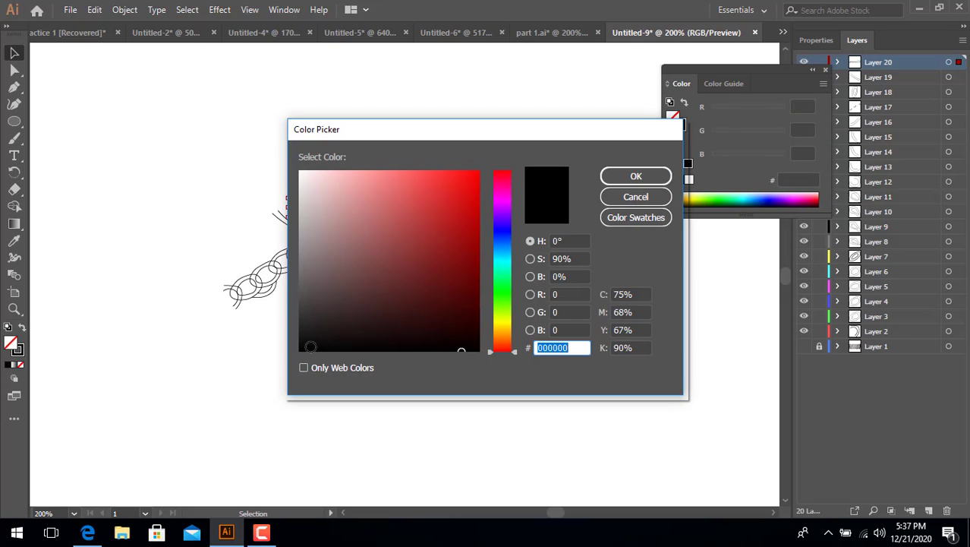
{"action": "left_click", "coordinate": [306, 349]}
{"action": "left_click", "coordinate": [618, 179]}
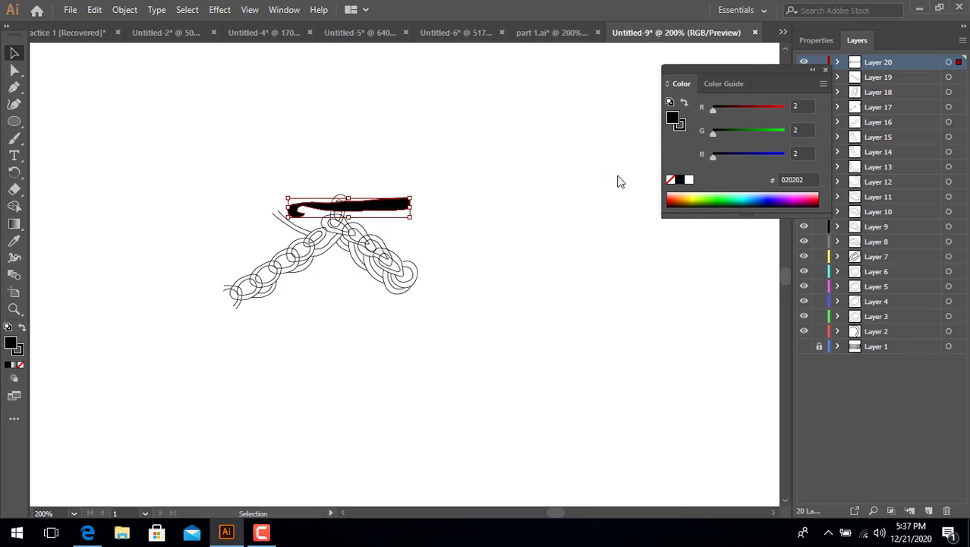
{"action": "left_click", "coordinate": [17, 55]}
{"action": "left_click", "coordinate": [146, 79]}
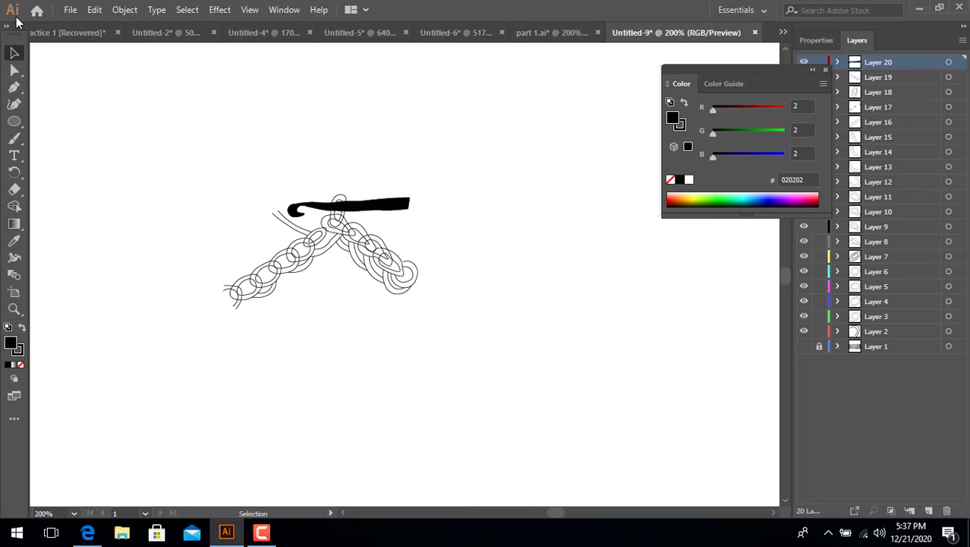
Export the artwork to the Desktop as a PNG named part2 at Screen (72 ppi) with a transparent background, and dismiss the floating color controls.
{"action": "left_click", "coordinate": [71, 11]}
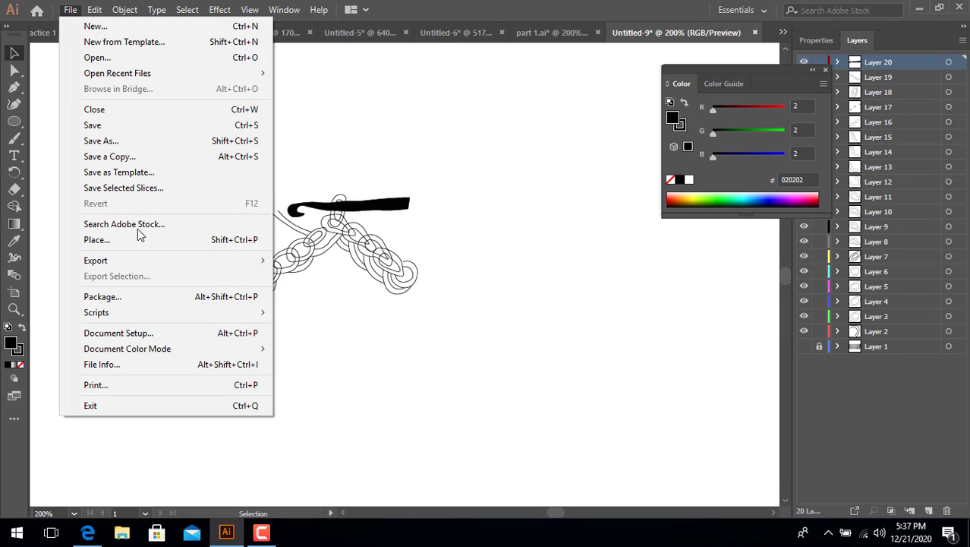
{"action": "mouse_move", "coordinate": [159, 263]}
{"action": "left_click", "coordinate": [385, 277]}
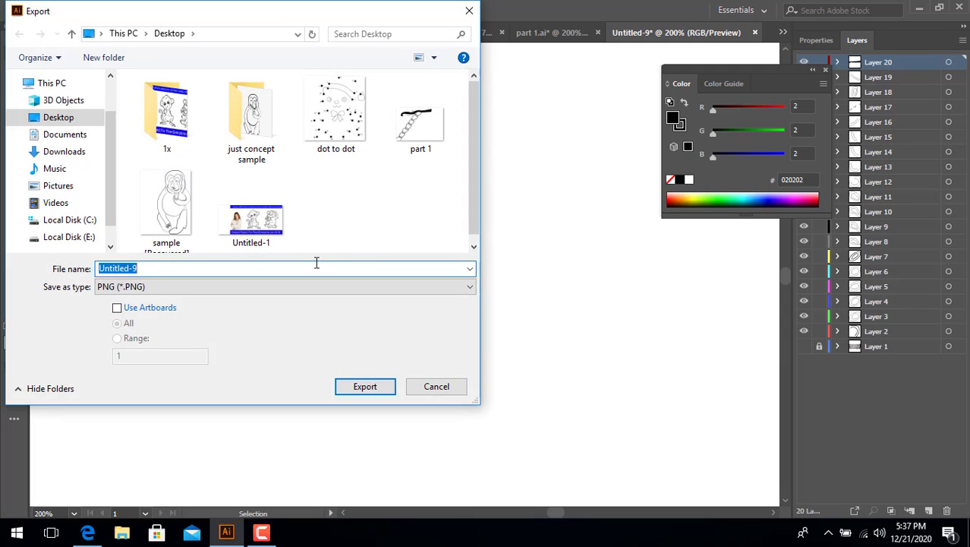
{"action": "key", "text": "BackSpace"}
{"action": "type", "text": "p"}
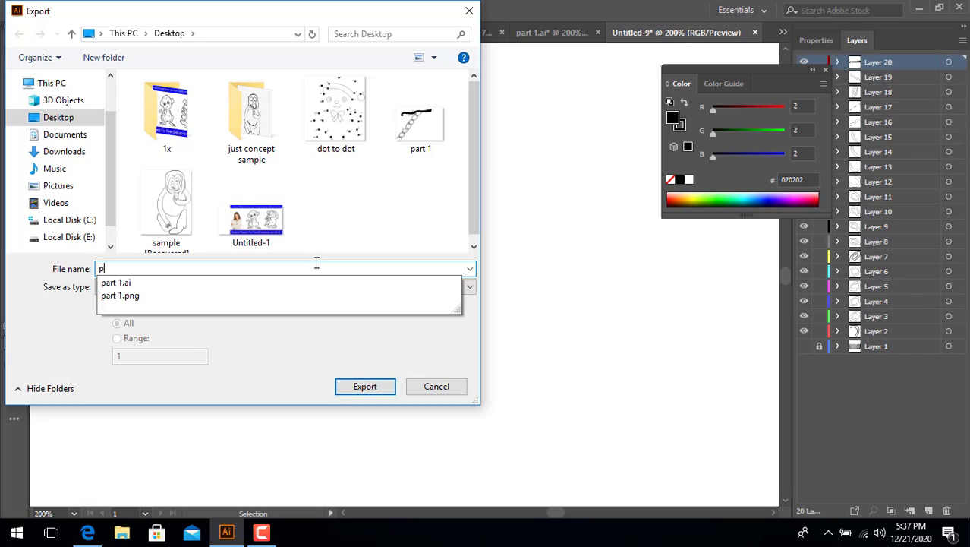
{"action": "type", "text": "art2"}
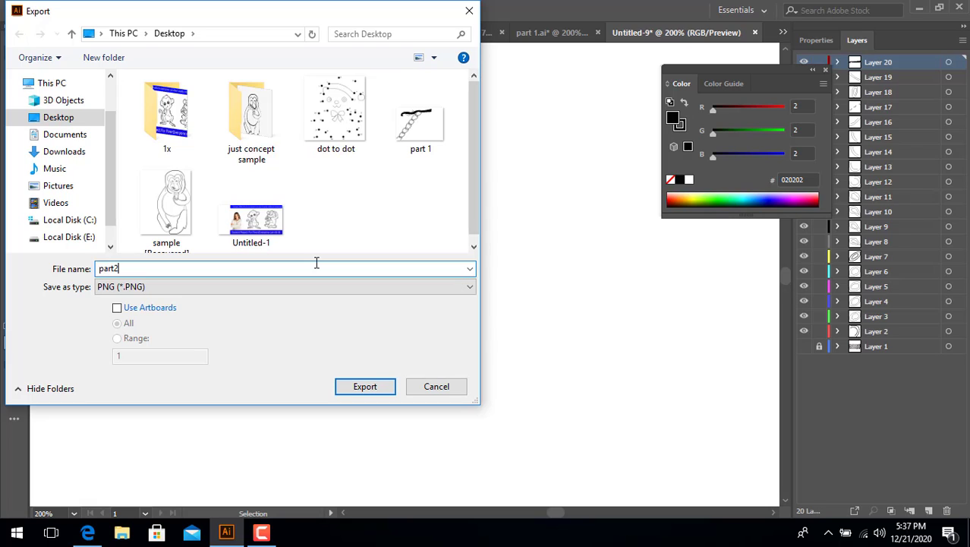
{"action": "left_click", "coordinate": [365, 389]}
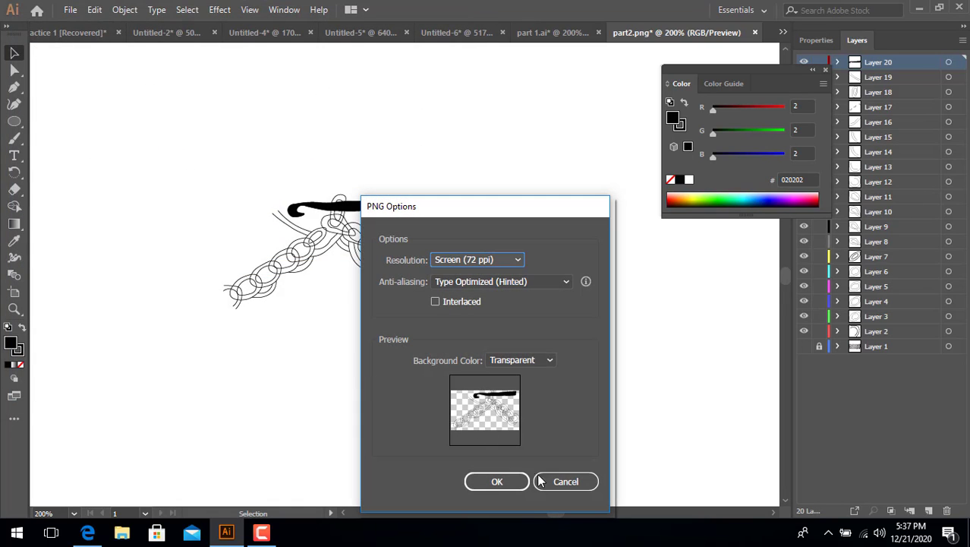
{"action": "left_click", "coordinate": [501, 478]}
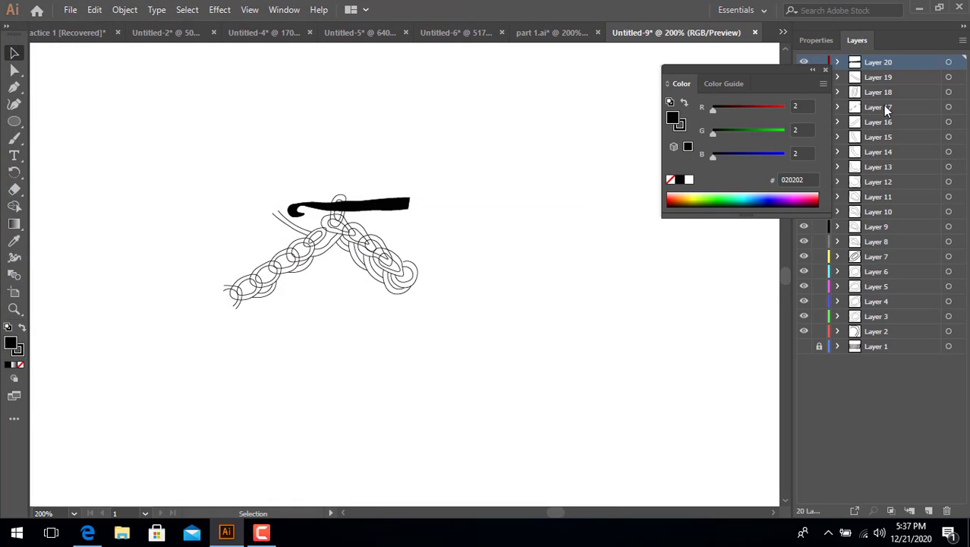
{"action": "left_click", "coordinate": [826, 69]}
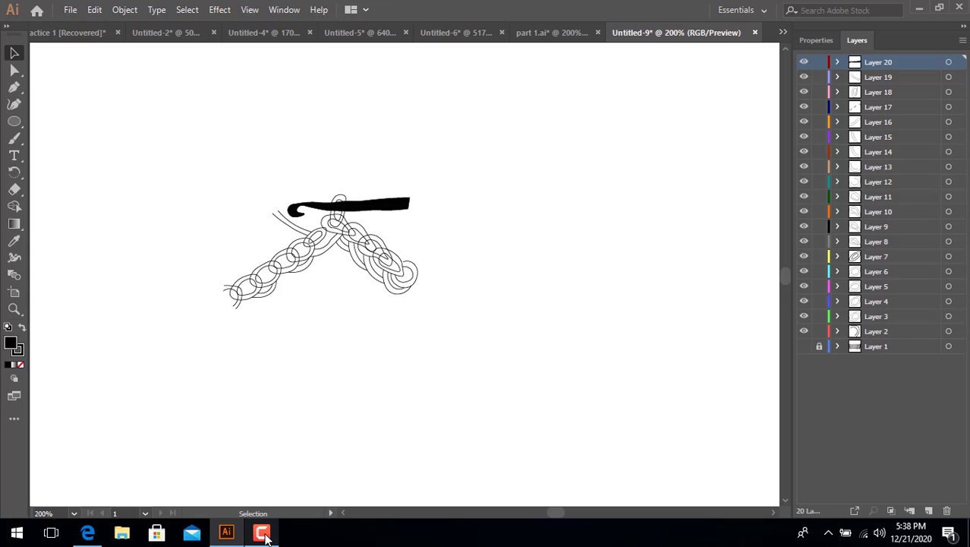
{"action": "mouse_move", "coordinate": [264, 531]}
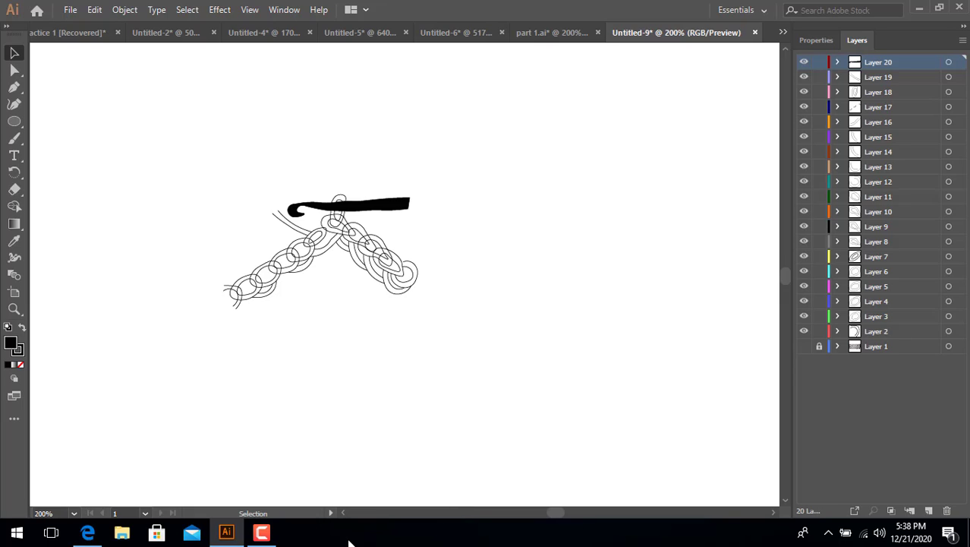
{"action": "left_click", "coordinate": [265, 535]}
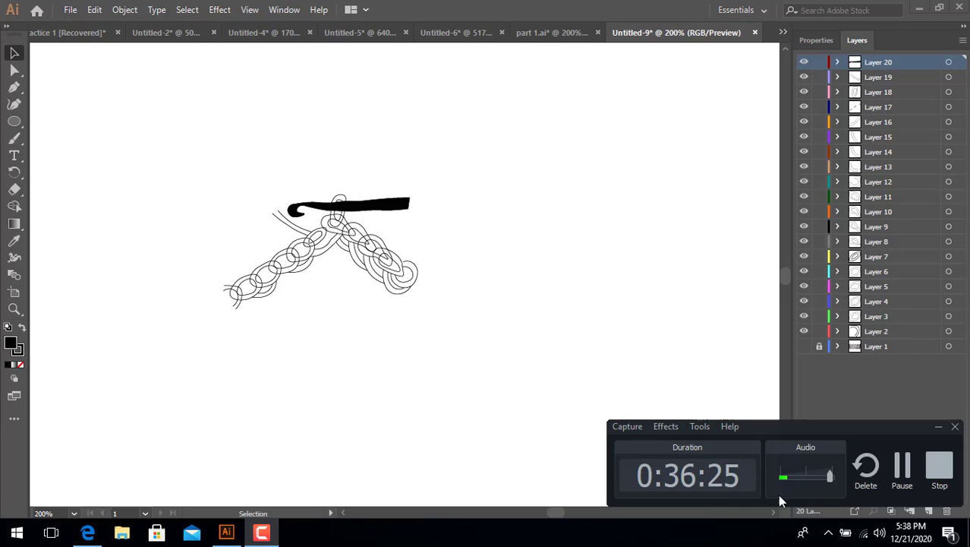
{"action": "left_click", "coordinate": [939, 467]}
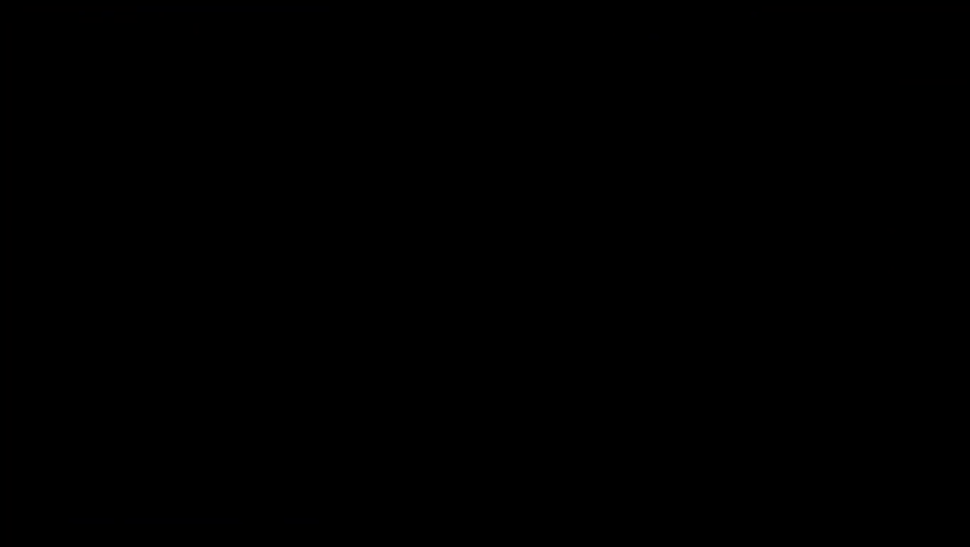